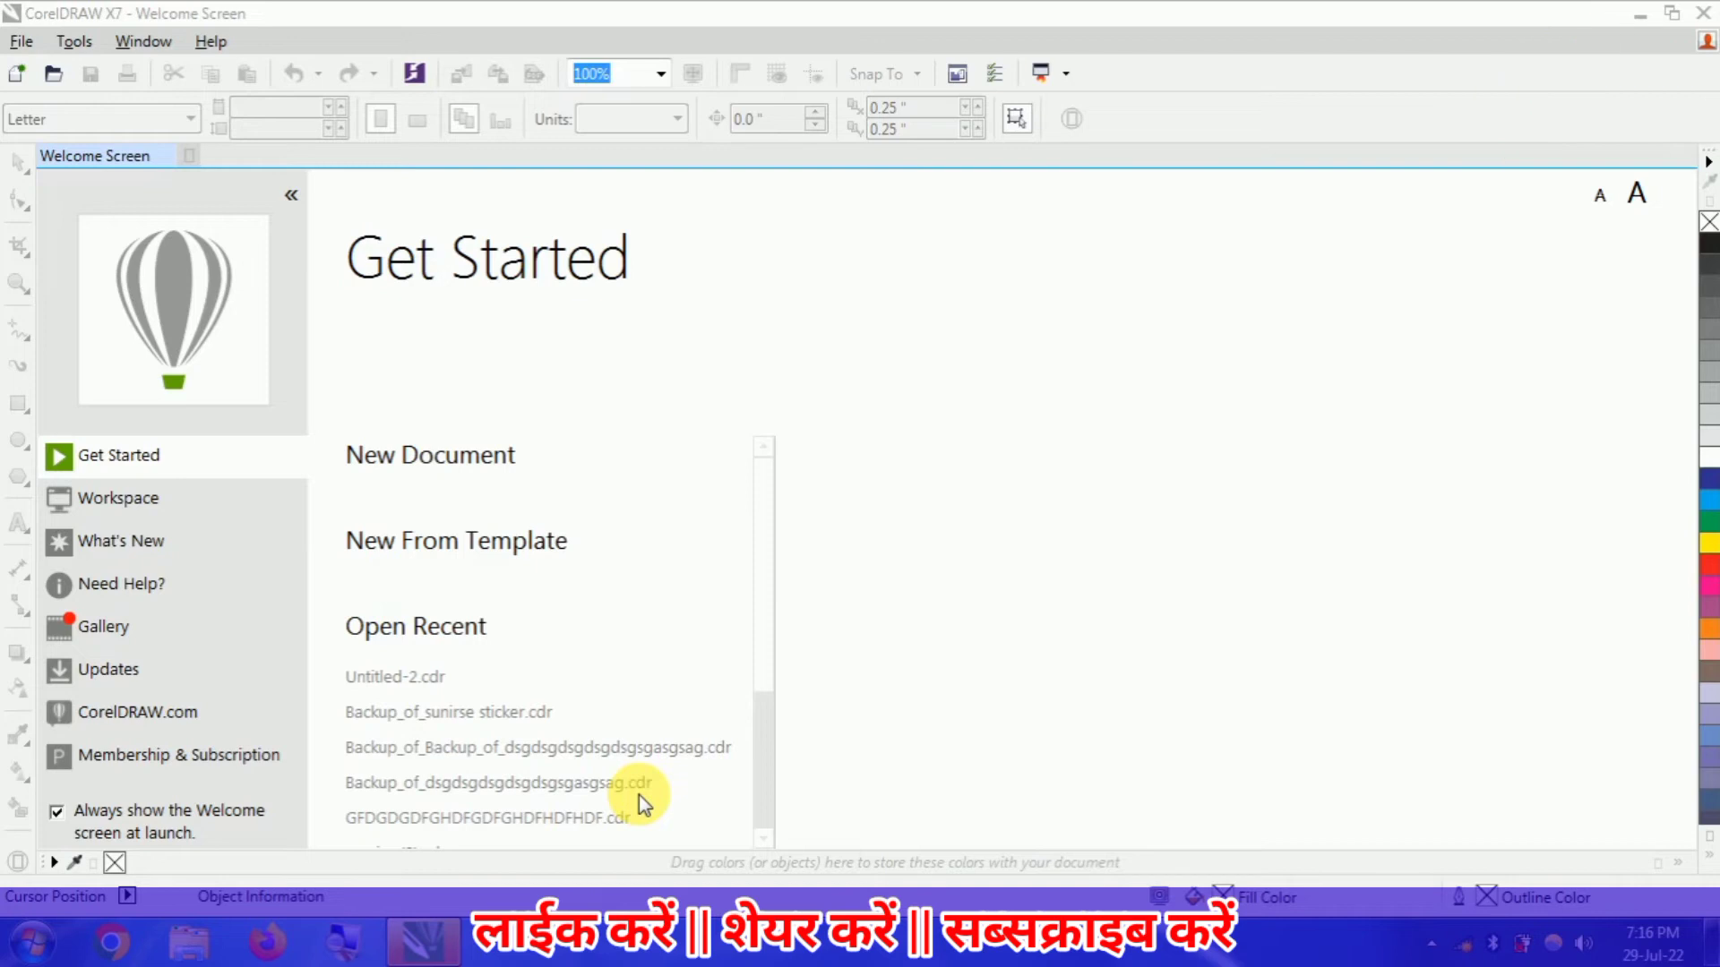
- In a new document, draw a rectangle about 6.37 by 3.4 inches on the page and fill it yellow
left_click(436, 459)
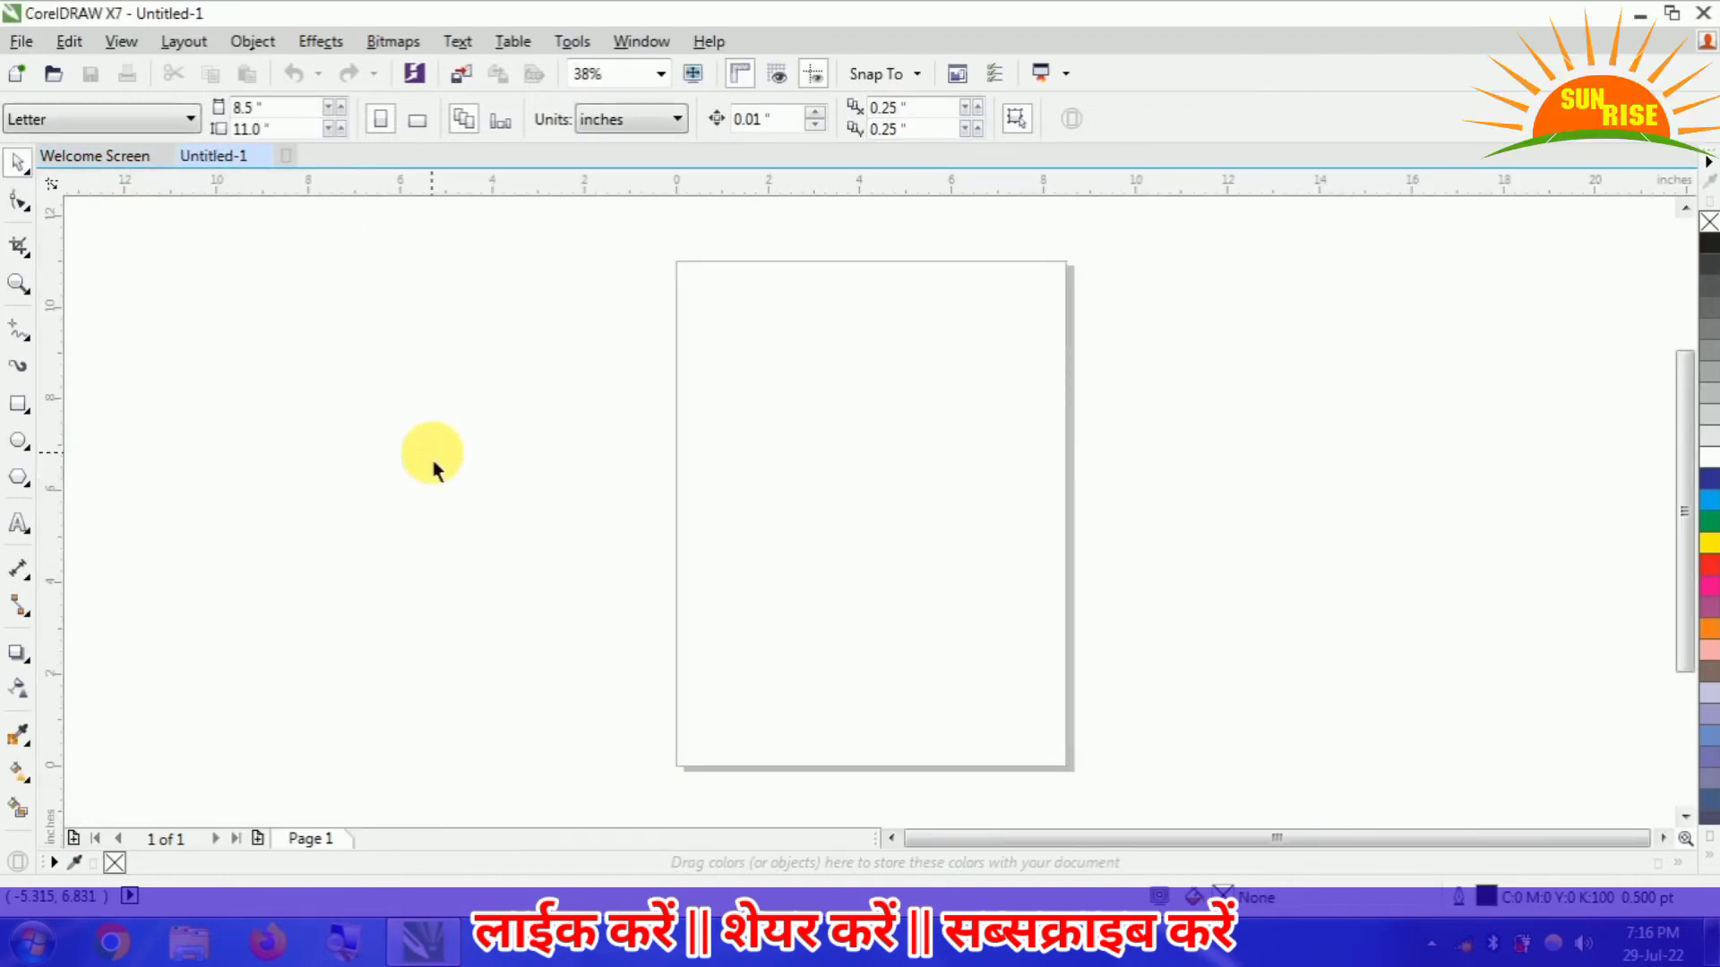
left_click(18, 403)
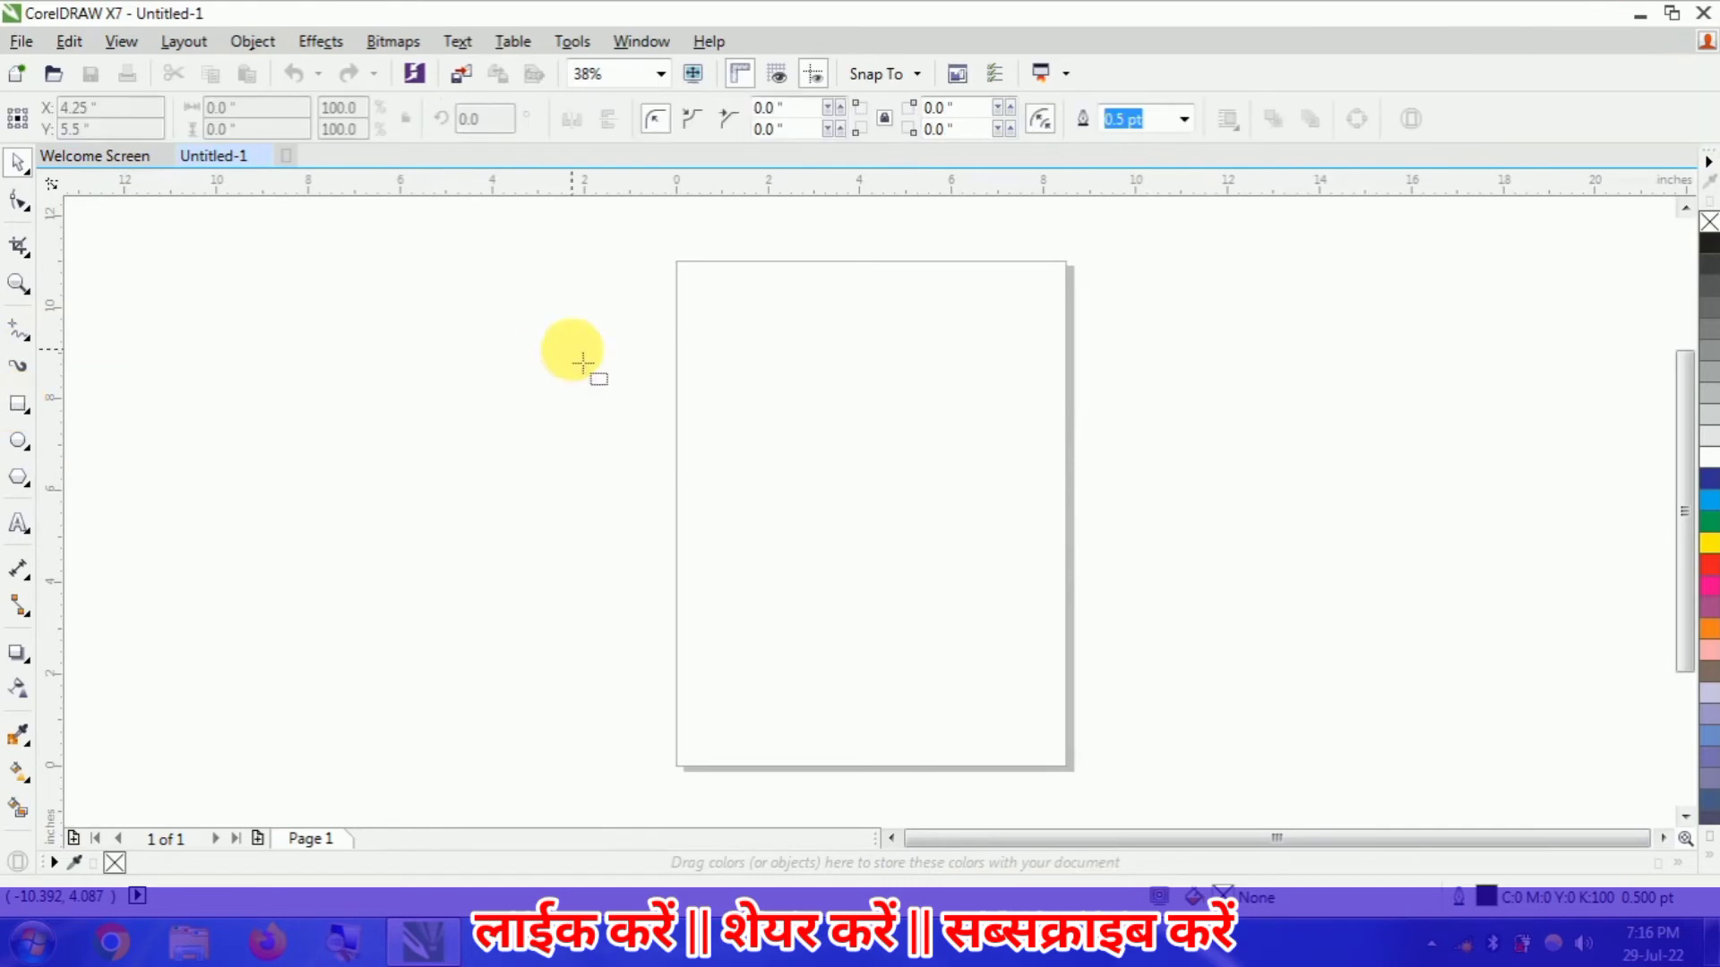
left_click_drag(687, 397, 981, 554)
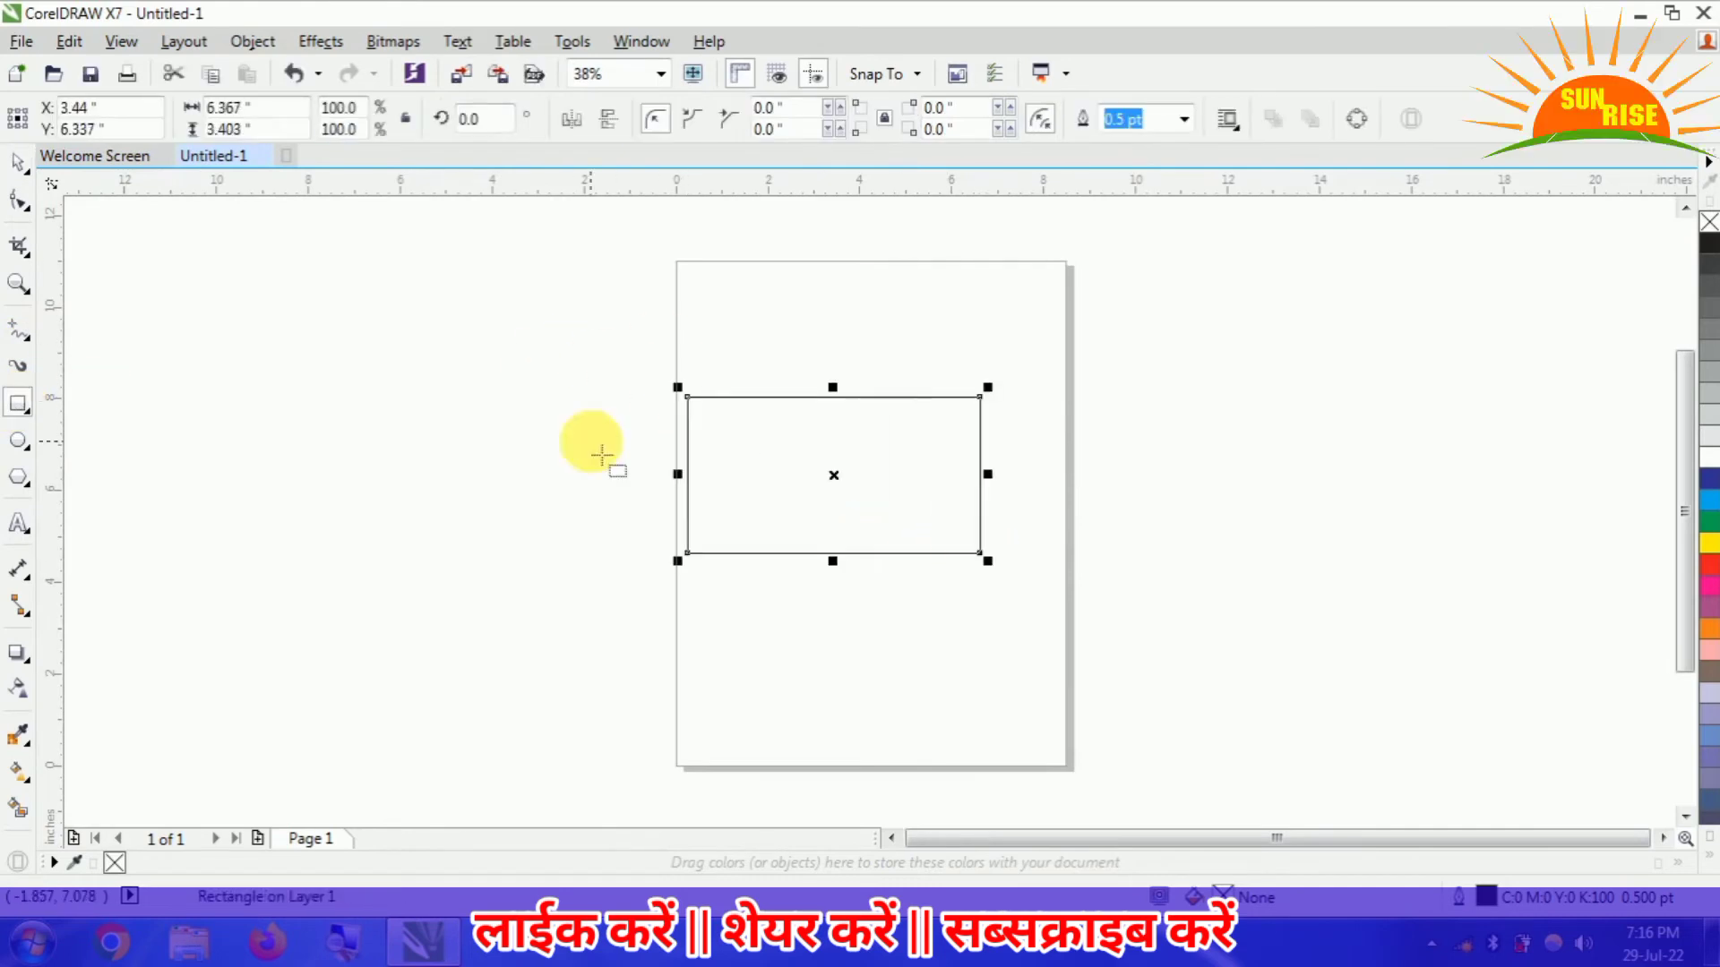
left_click(18, 164)
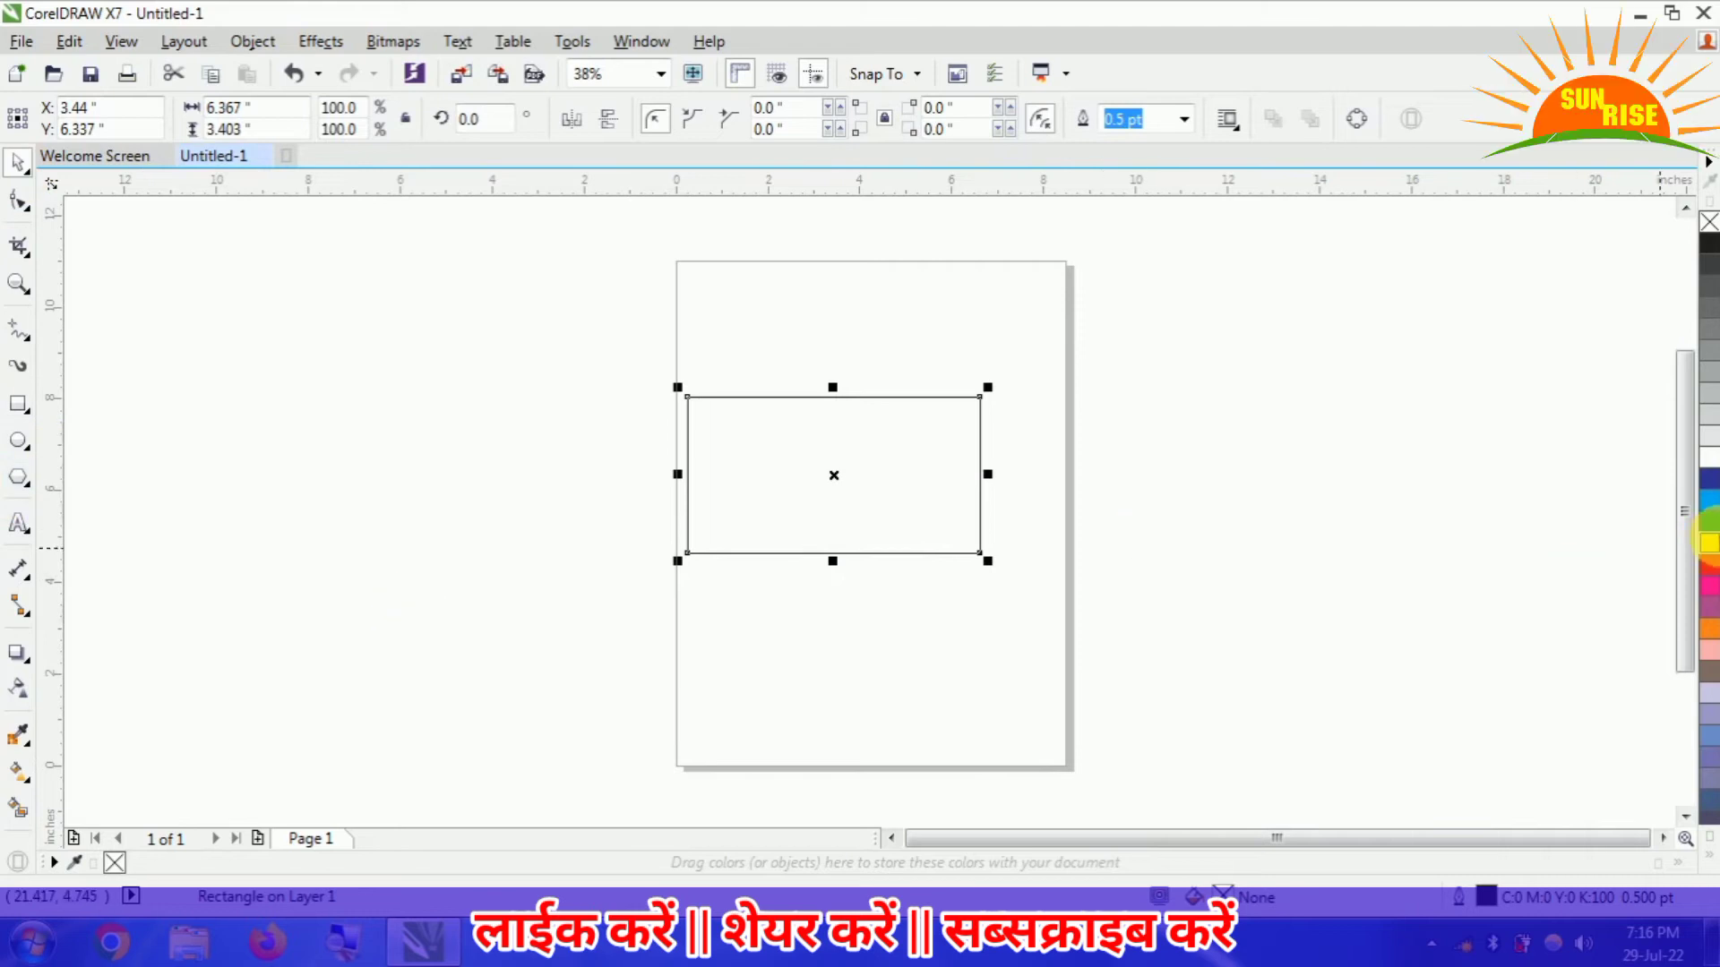
left_click(1711, 543)
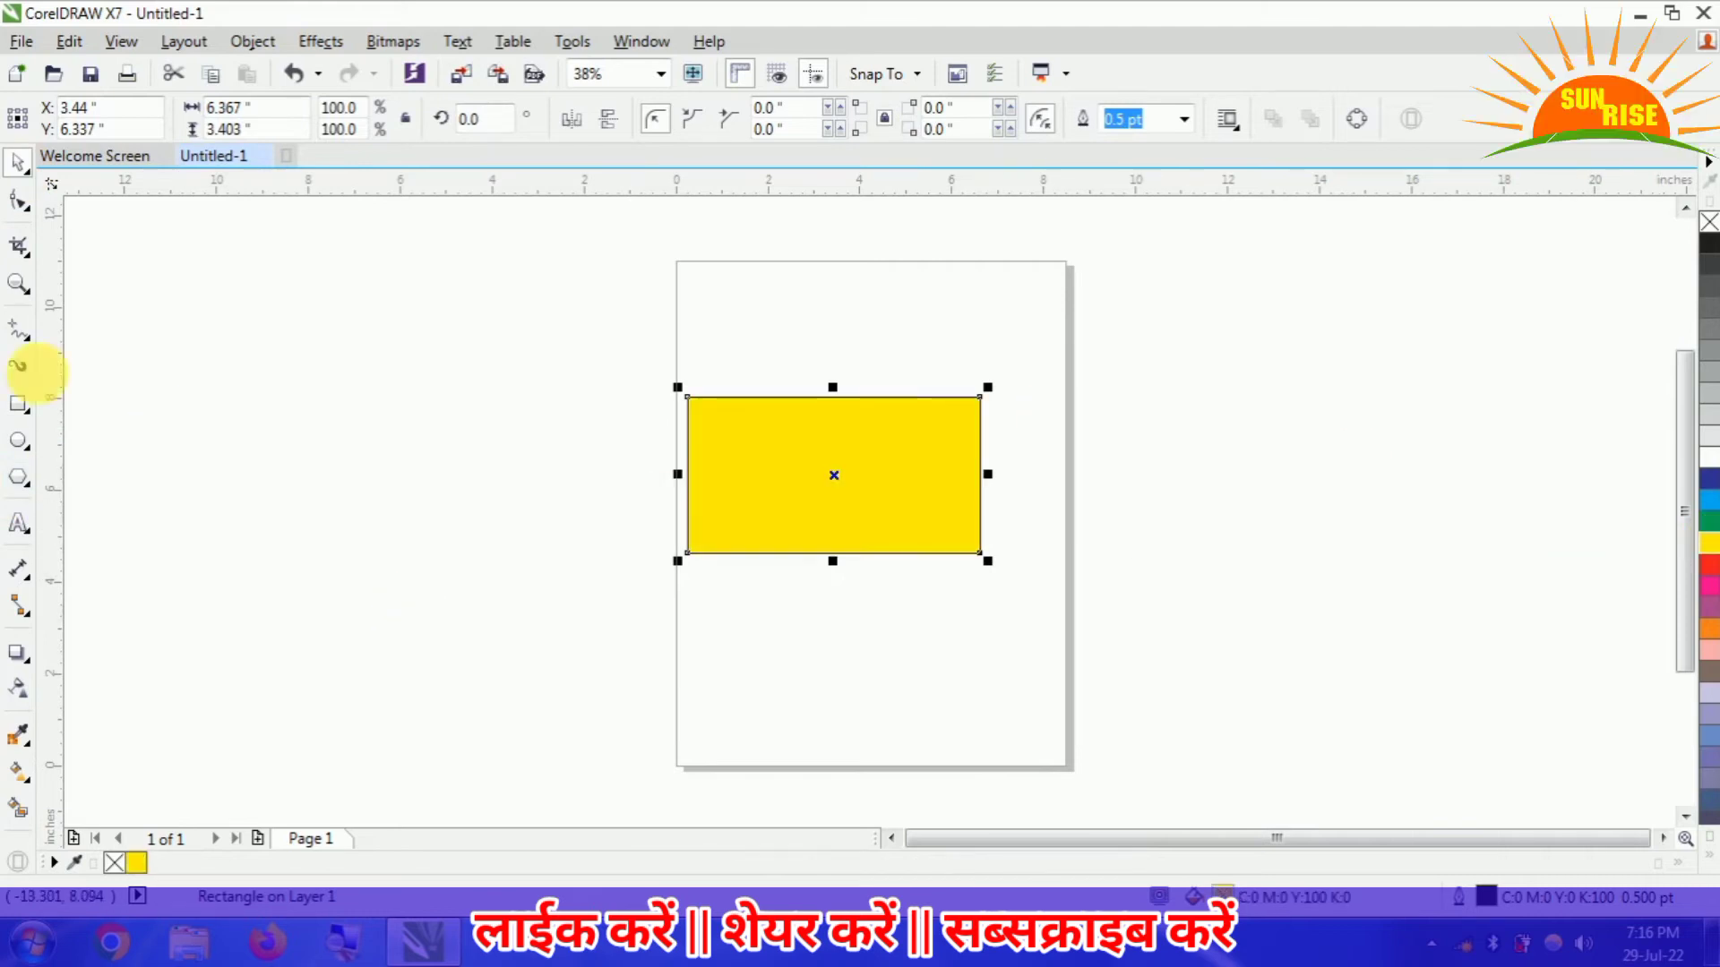
- Add the artistic text "sunrise" on the yellow rectangle and enlarge it to about 3.84 inches wide
left_click(19, 284)
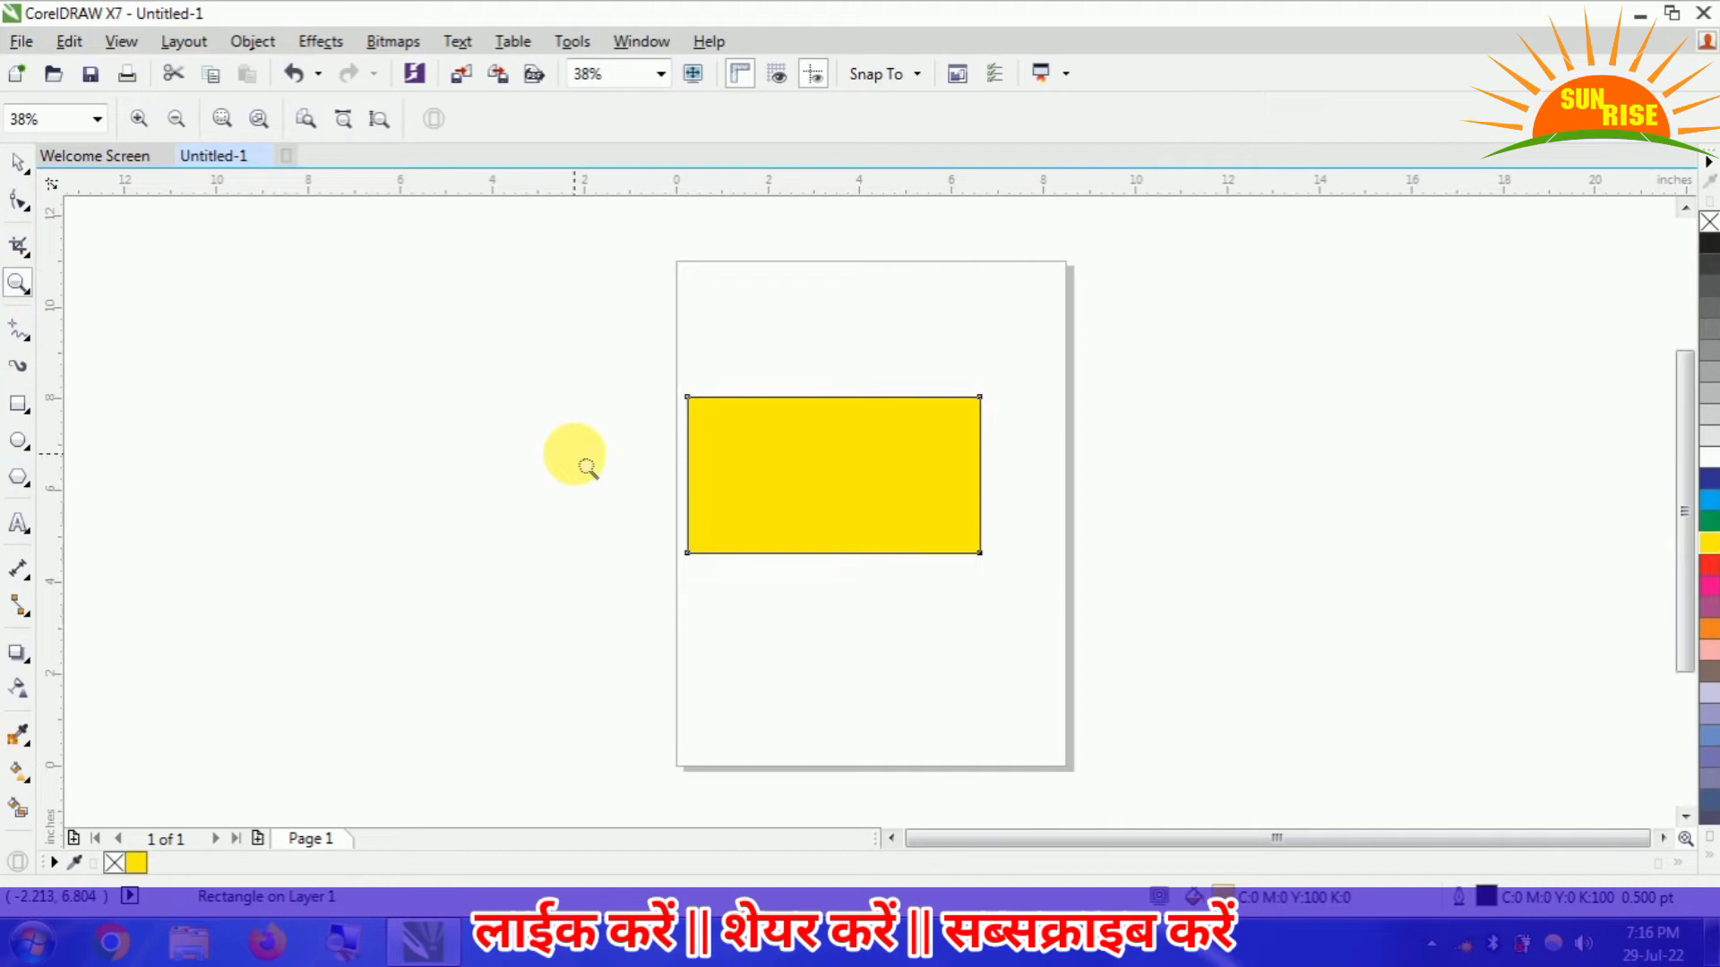
left_click(901, 502)
left_click(834, 504)
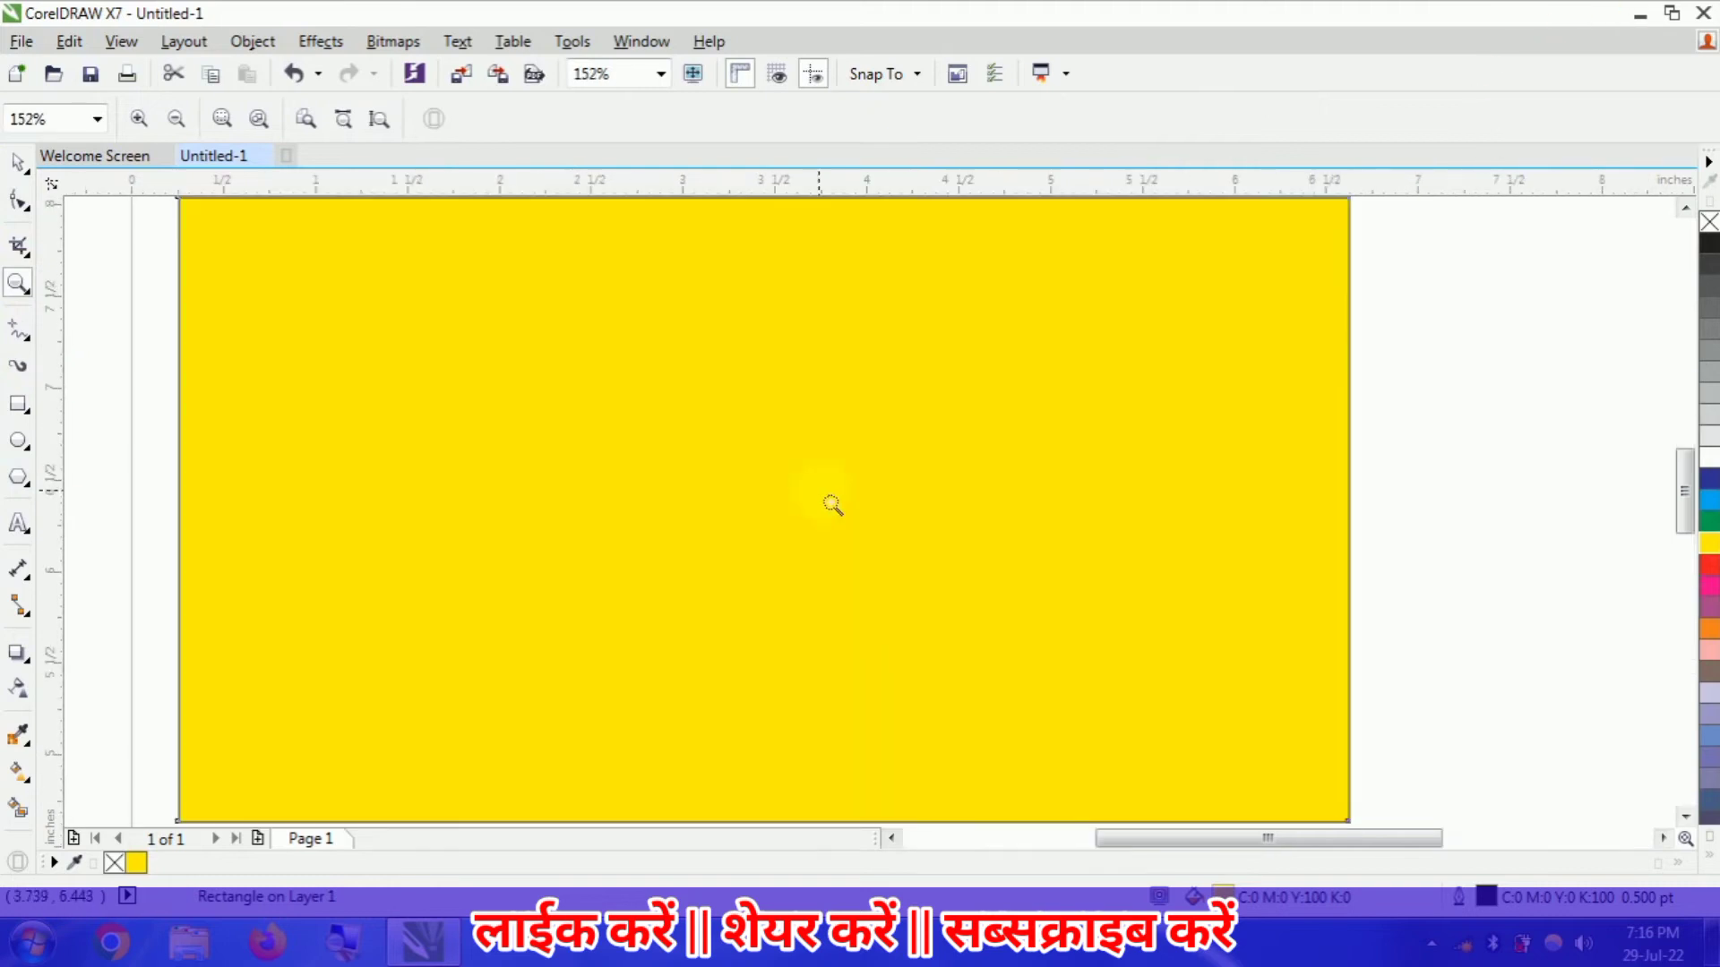
left_click(18, 163)
left_click(134, 399)
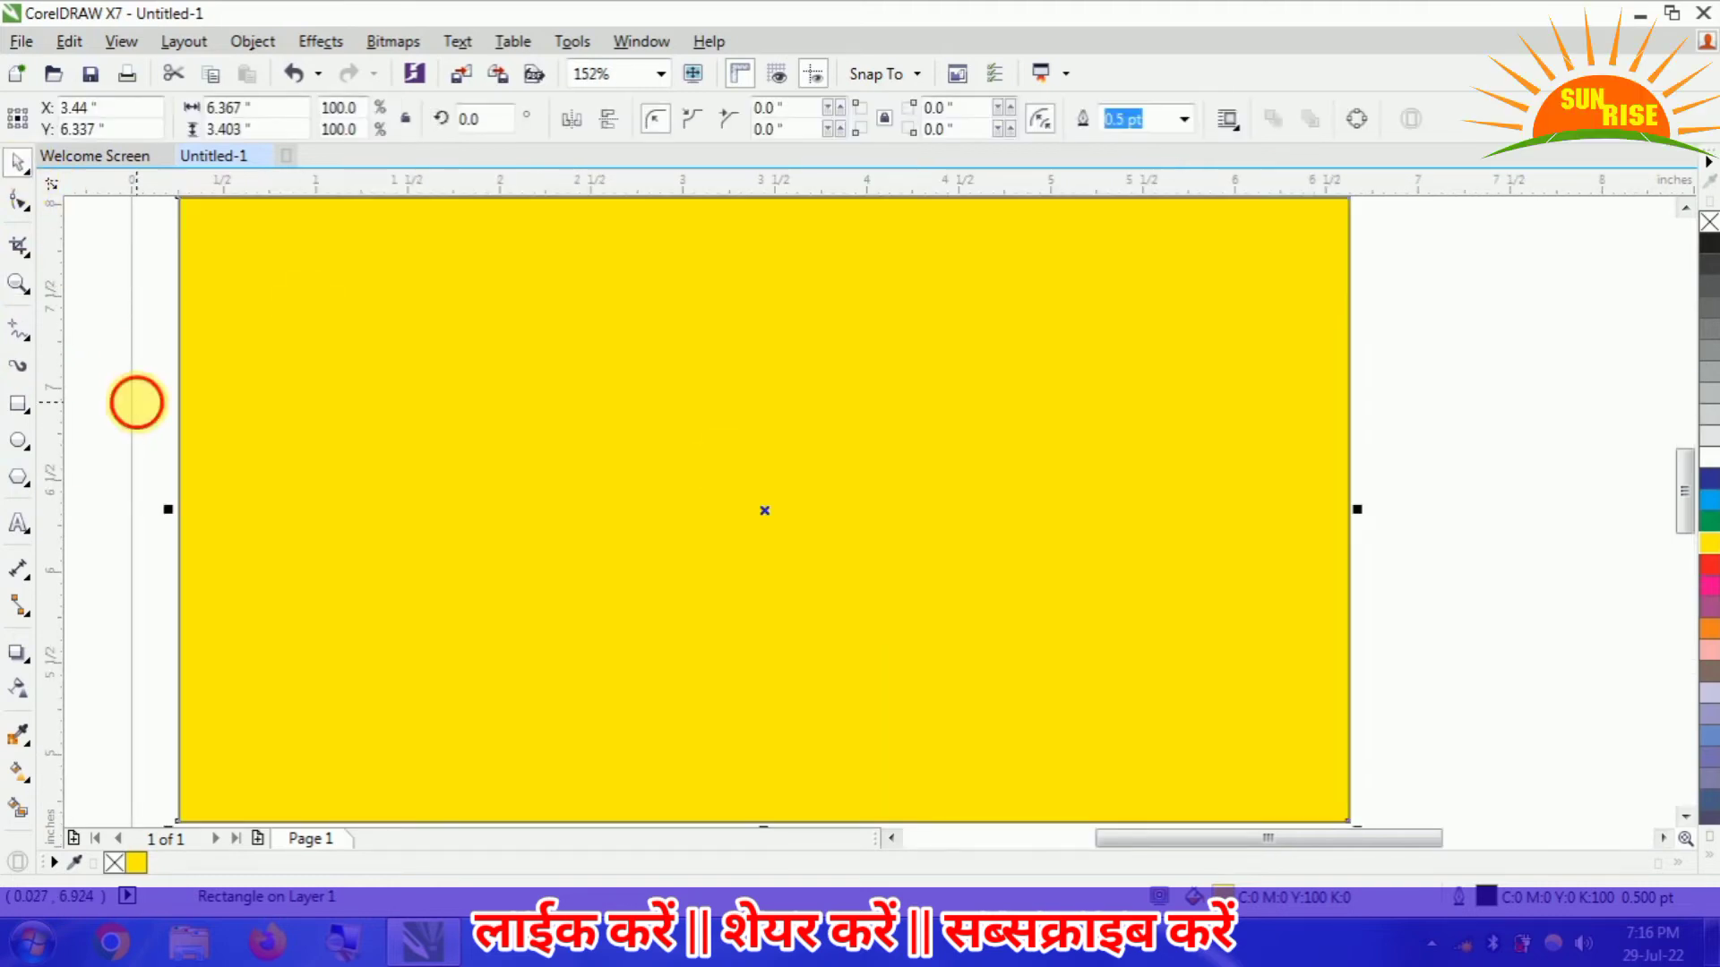
left_click(20, 528)
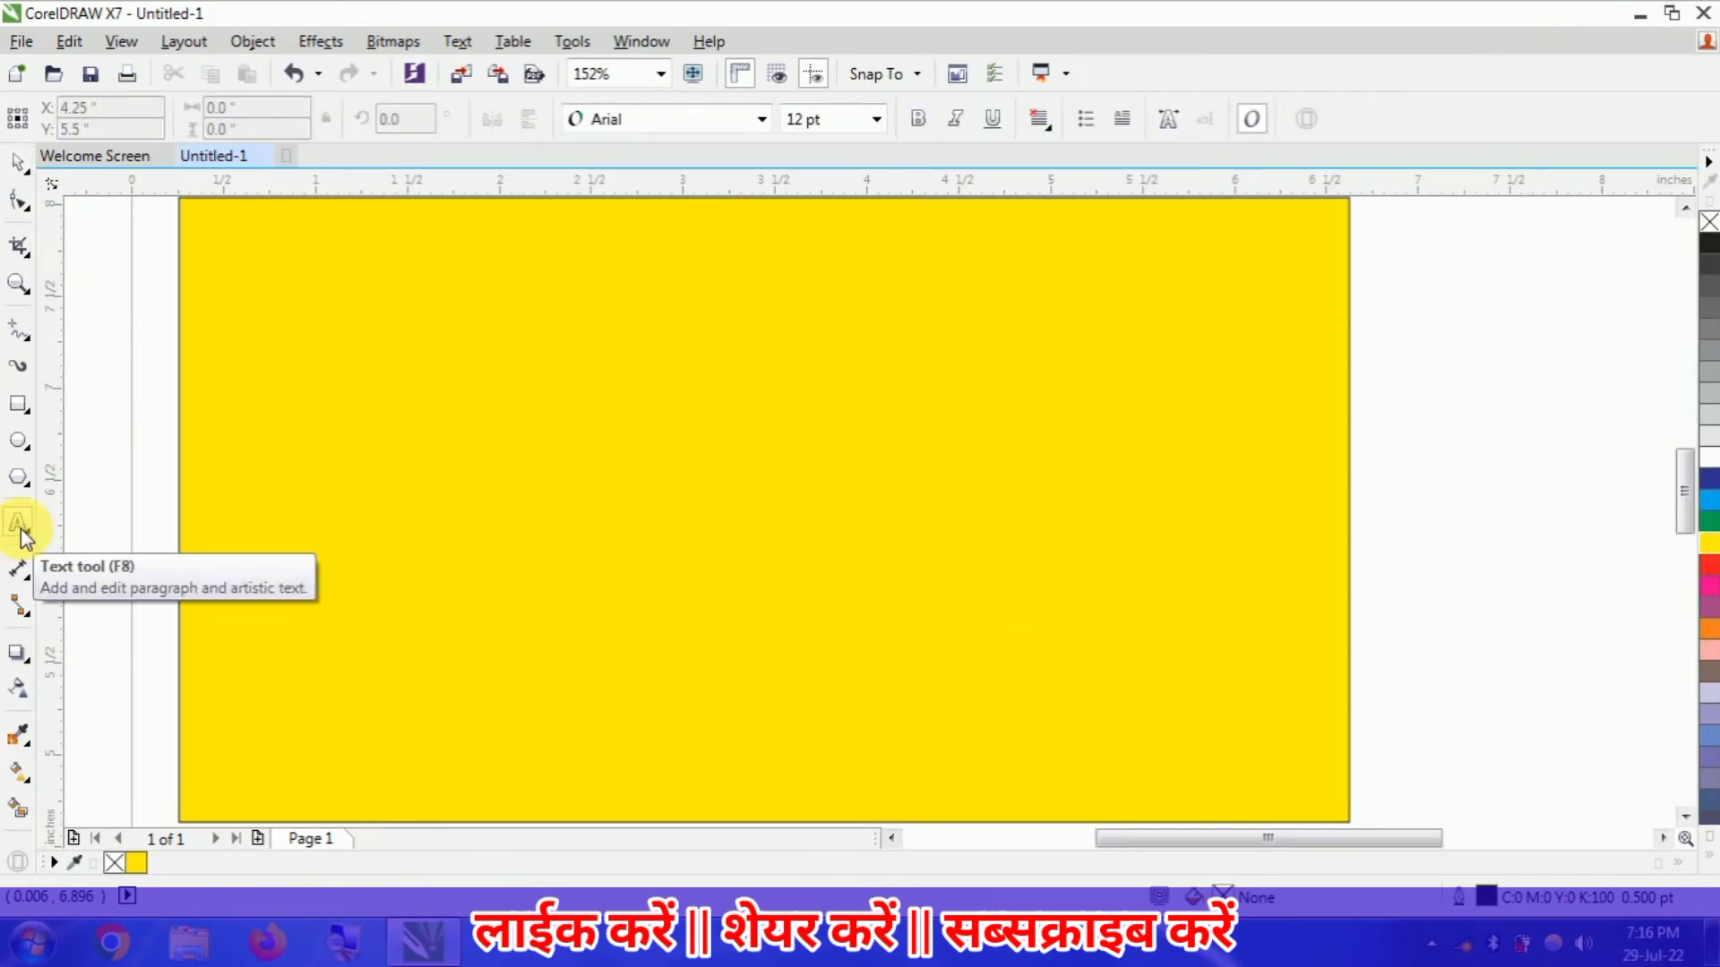
left_click(528, 375)
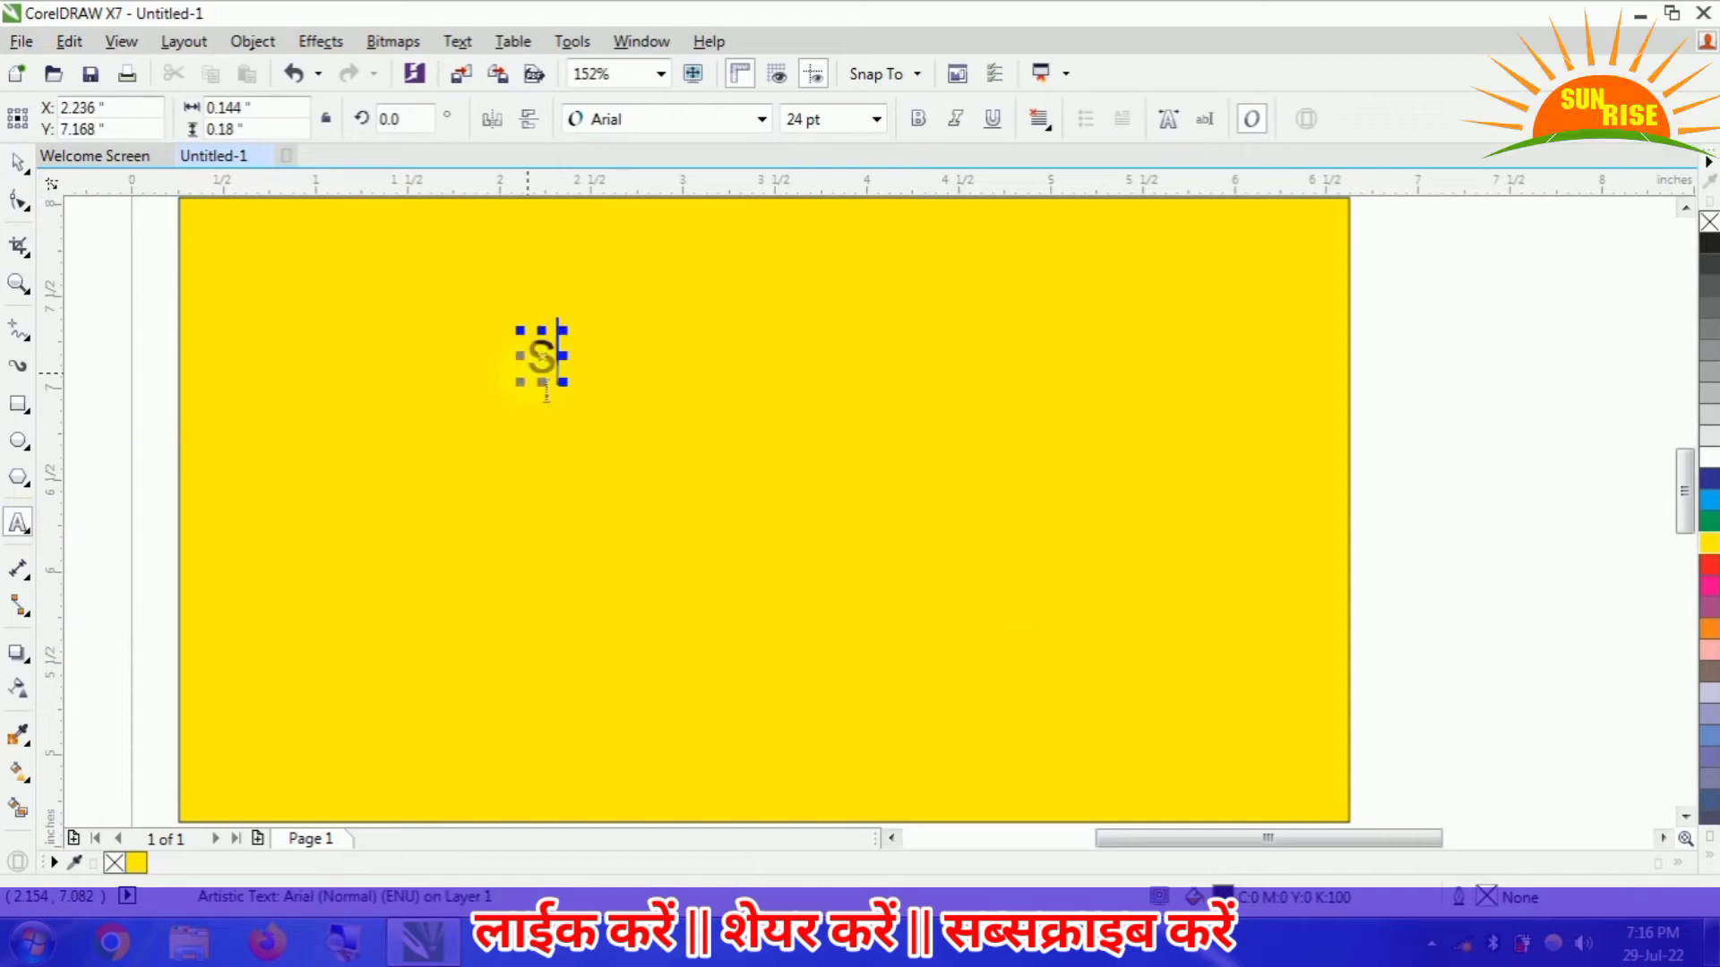
type("sunrise")
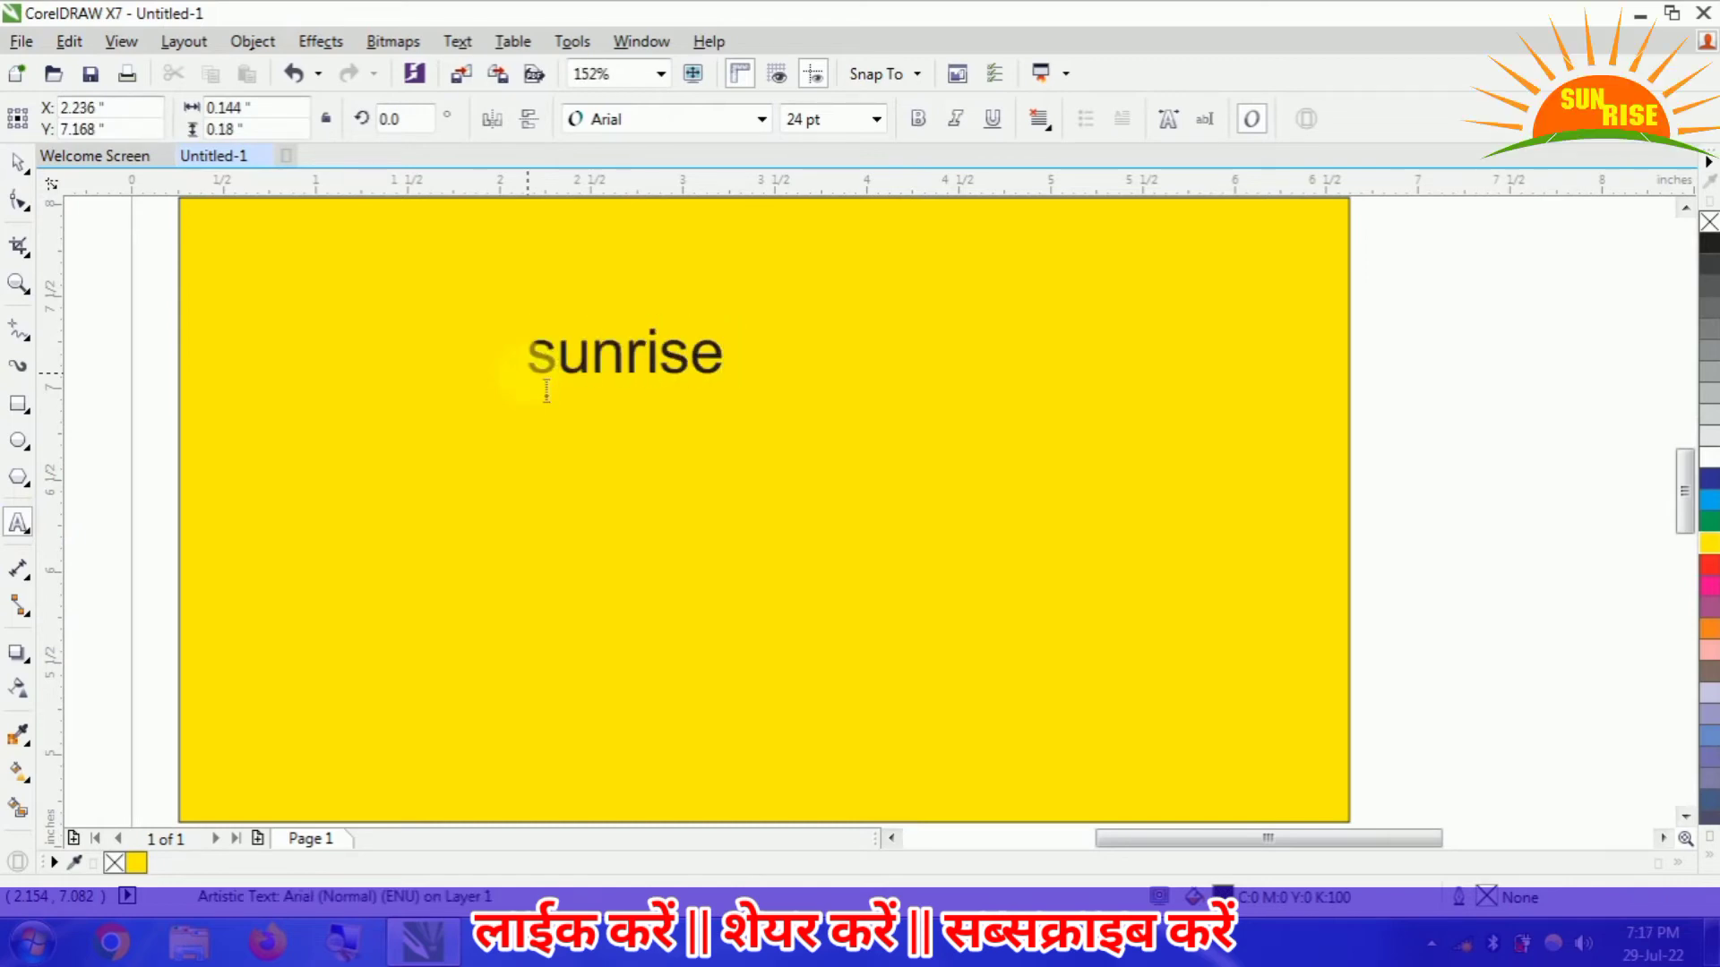
left_click_drag(740, 403, 1083, 582)
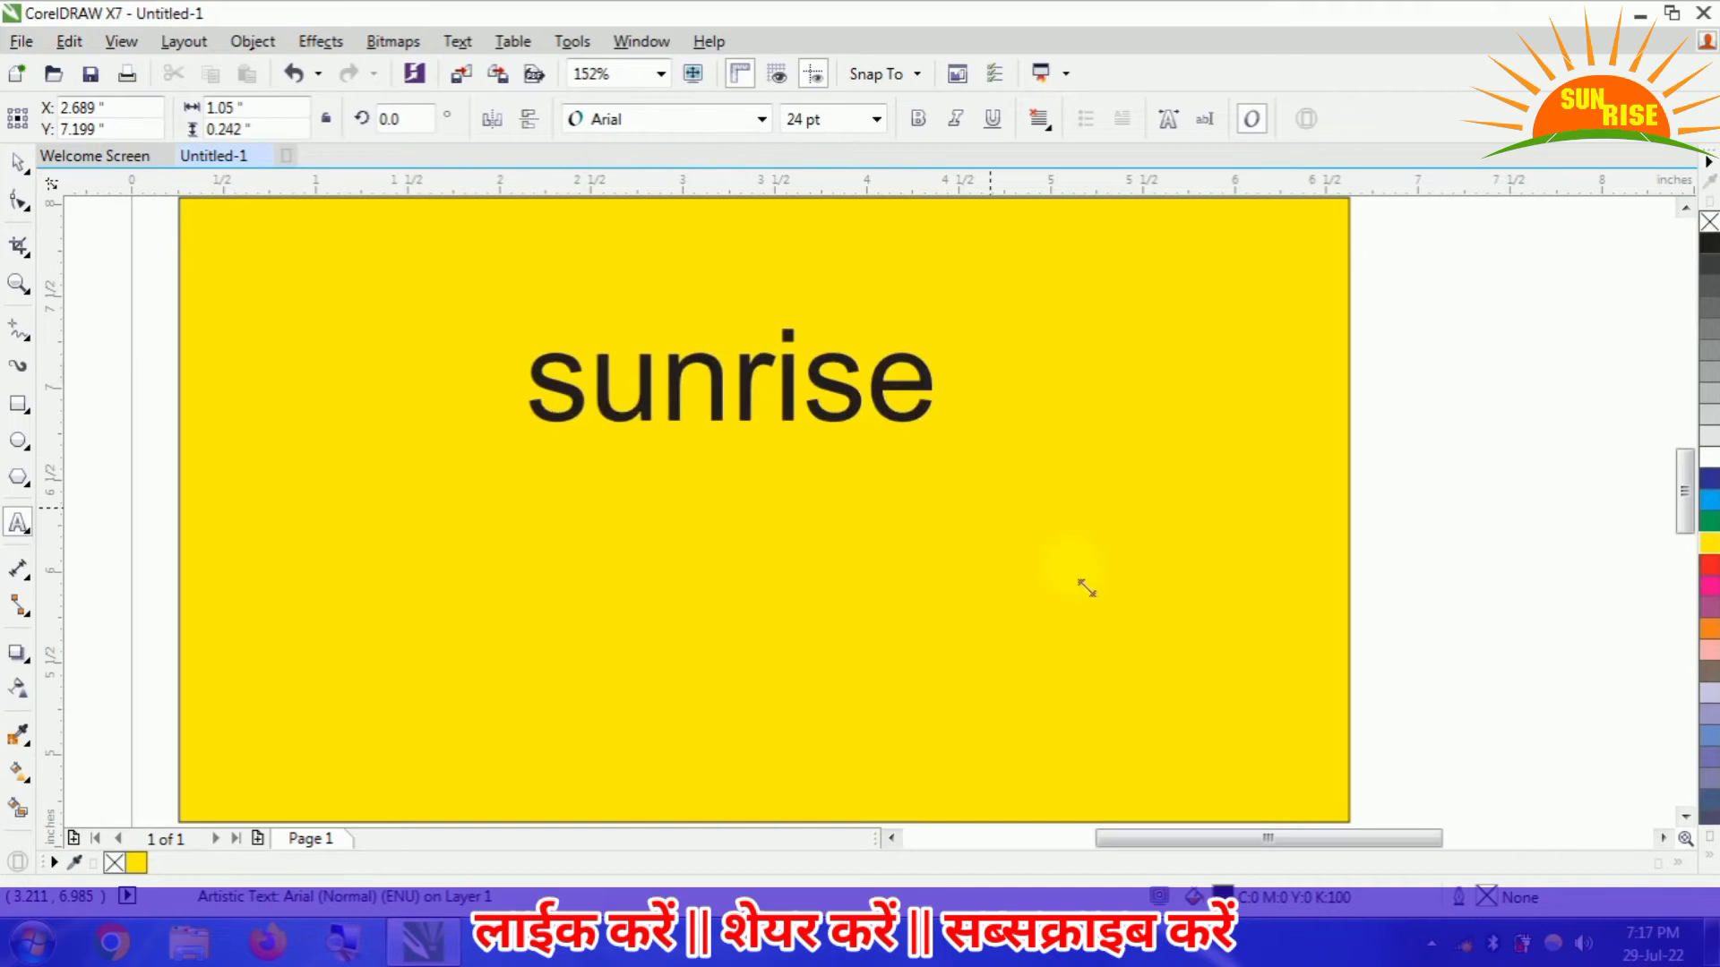
left_click_drag(520, 462, 365, 539)
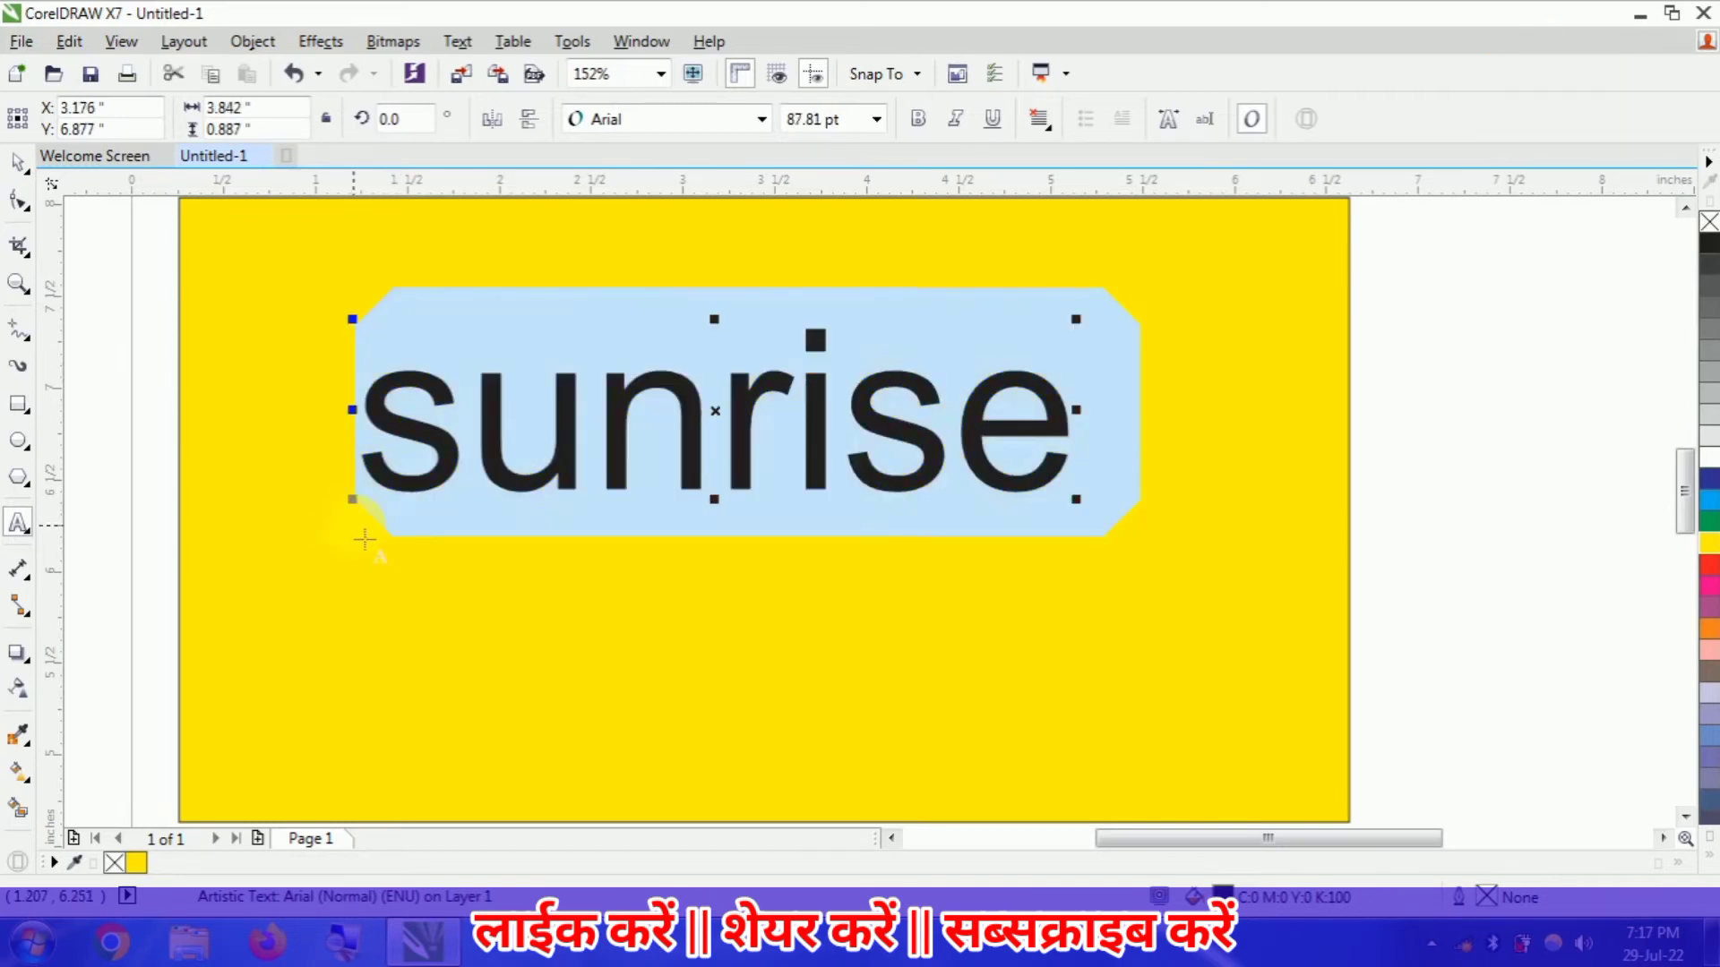
- Change the "sunrise" text to UPPERCASE and reposition it near the middle of the yellow rectangle
key("shift+F3")
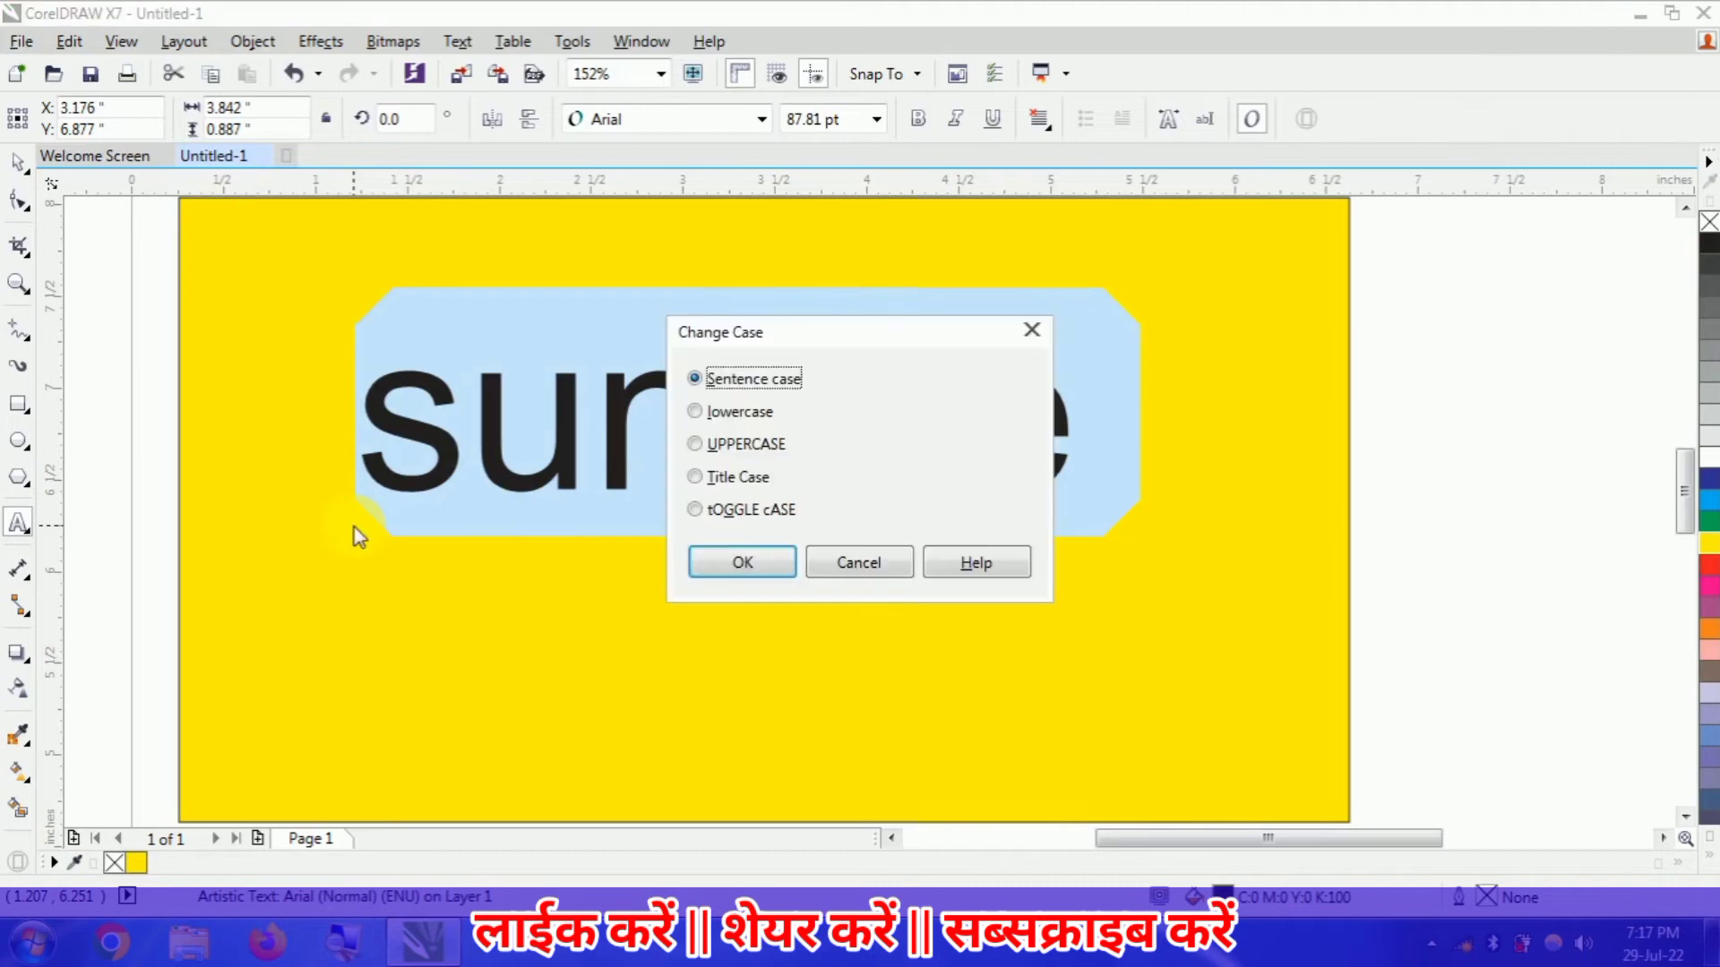
key("Down")
key("Down")
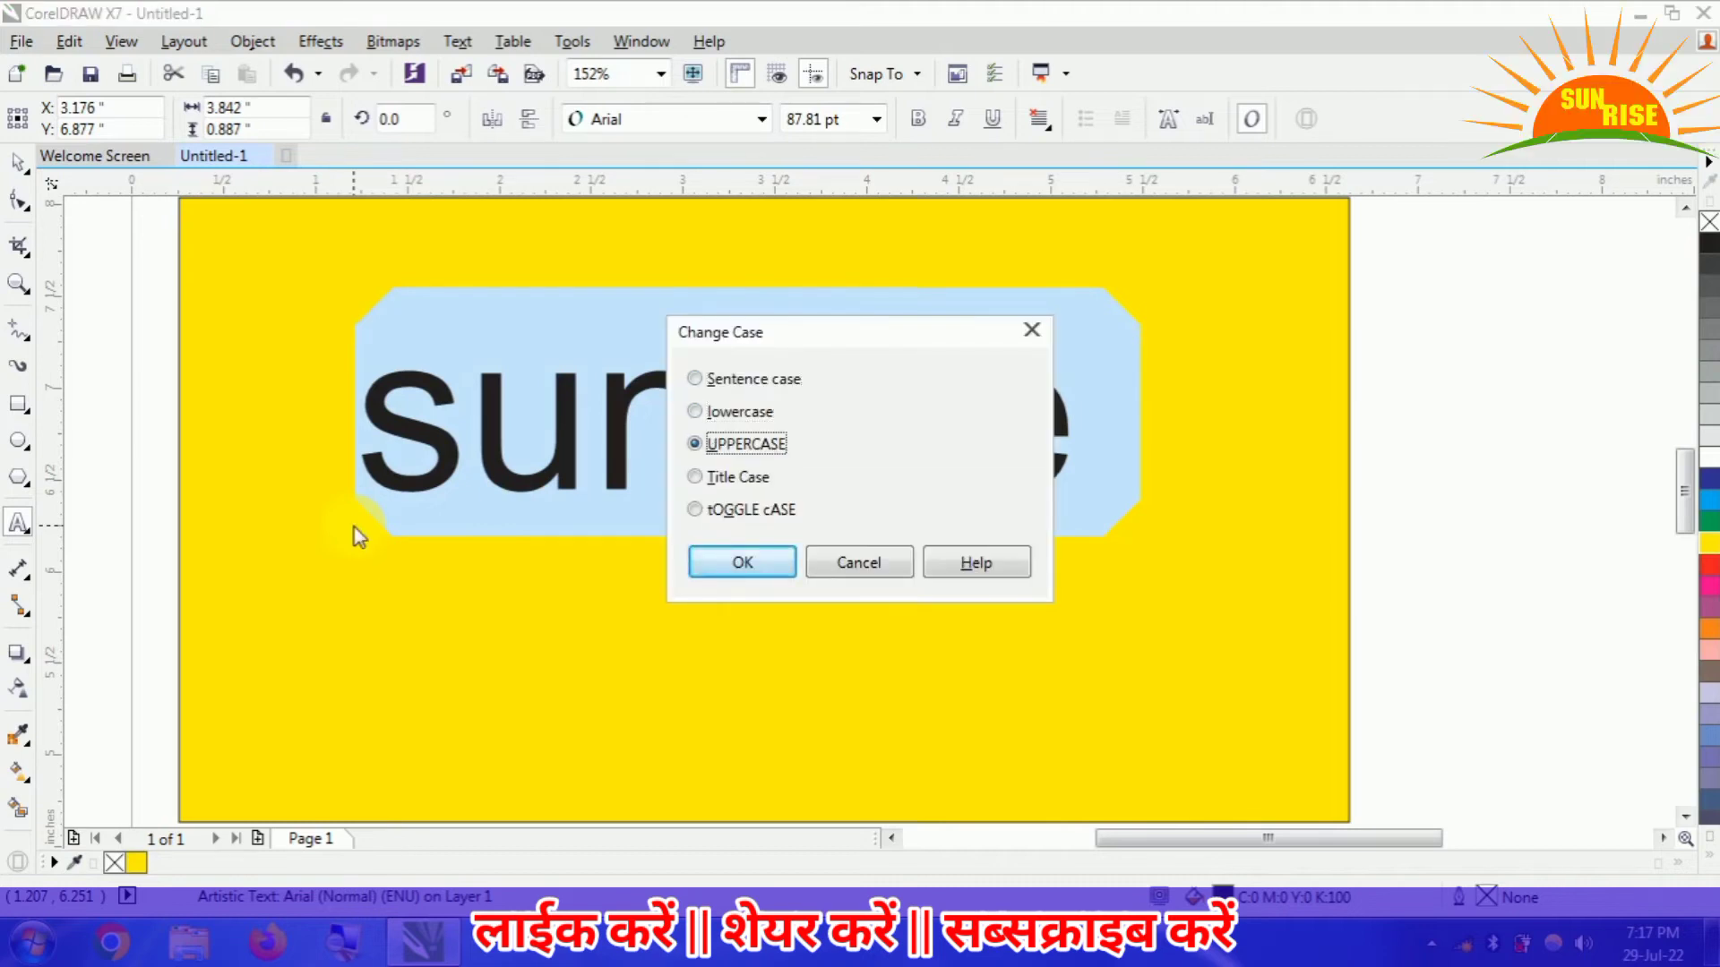
key("Return")
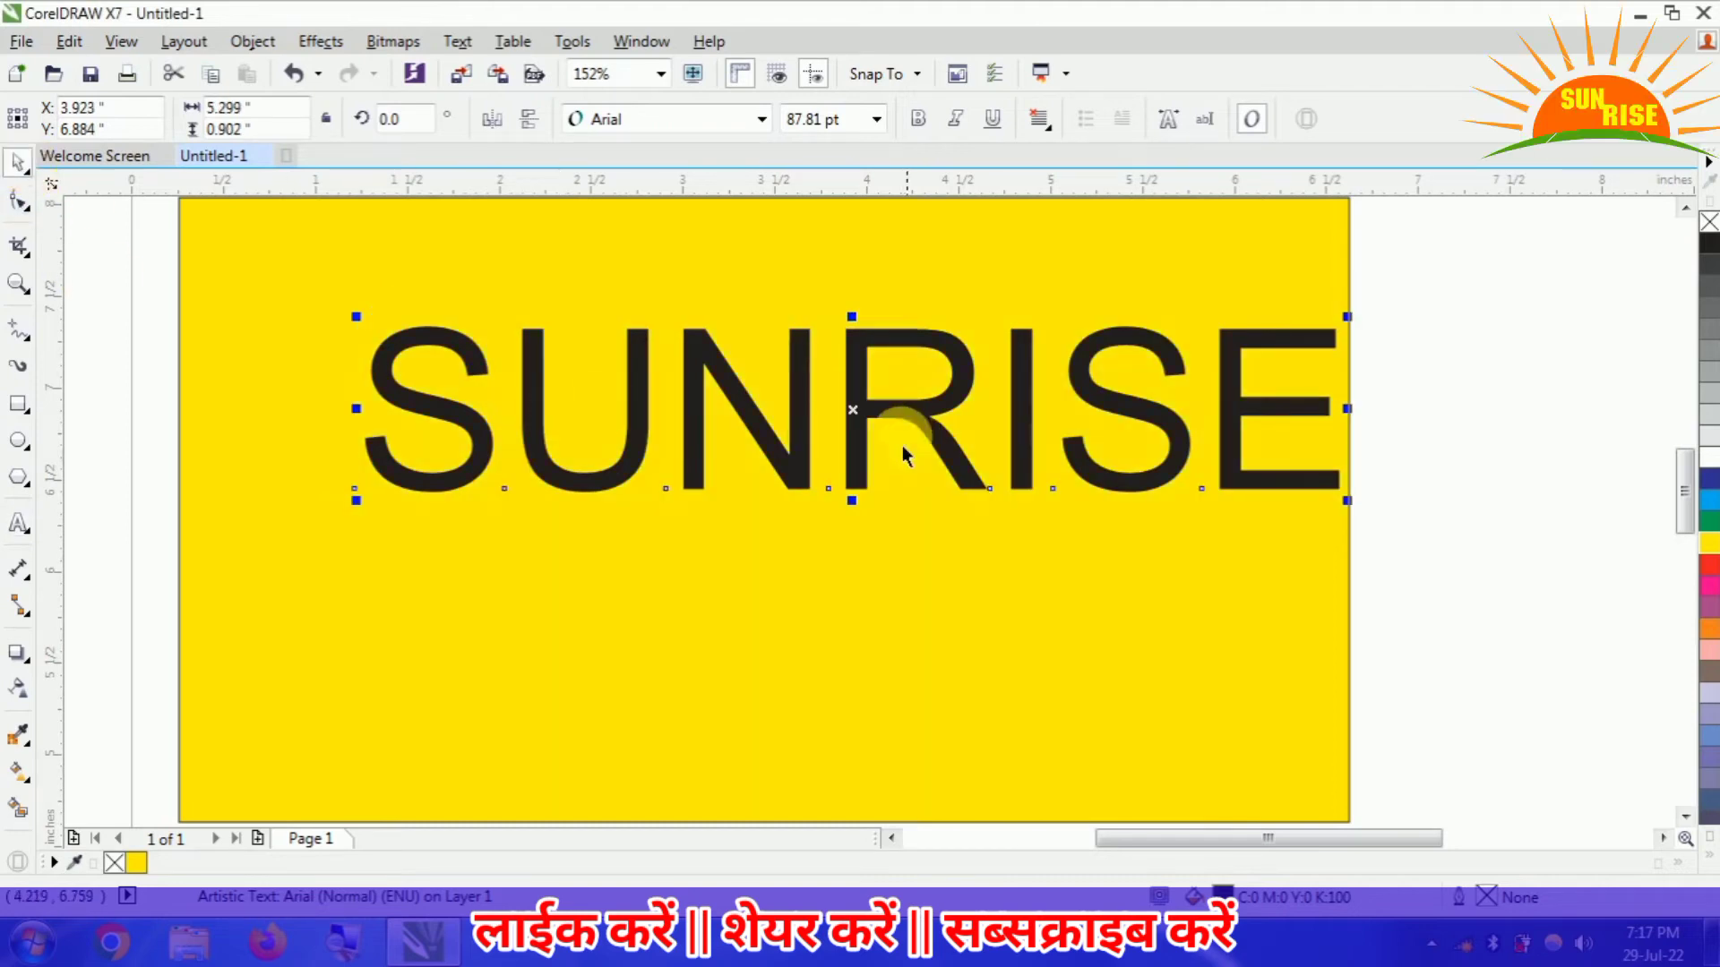
left_click_drag(933, 415, 834, 506)
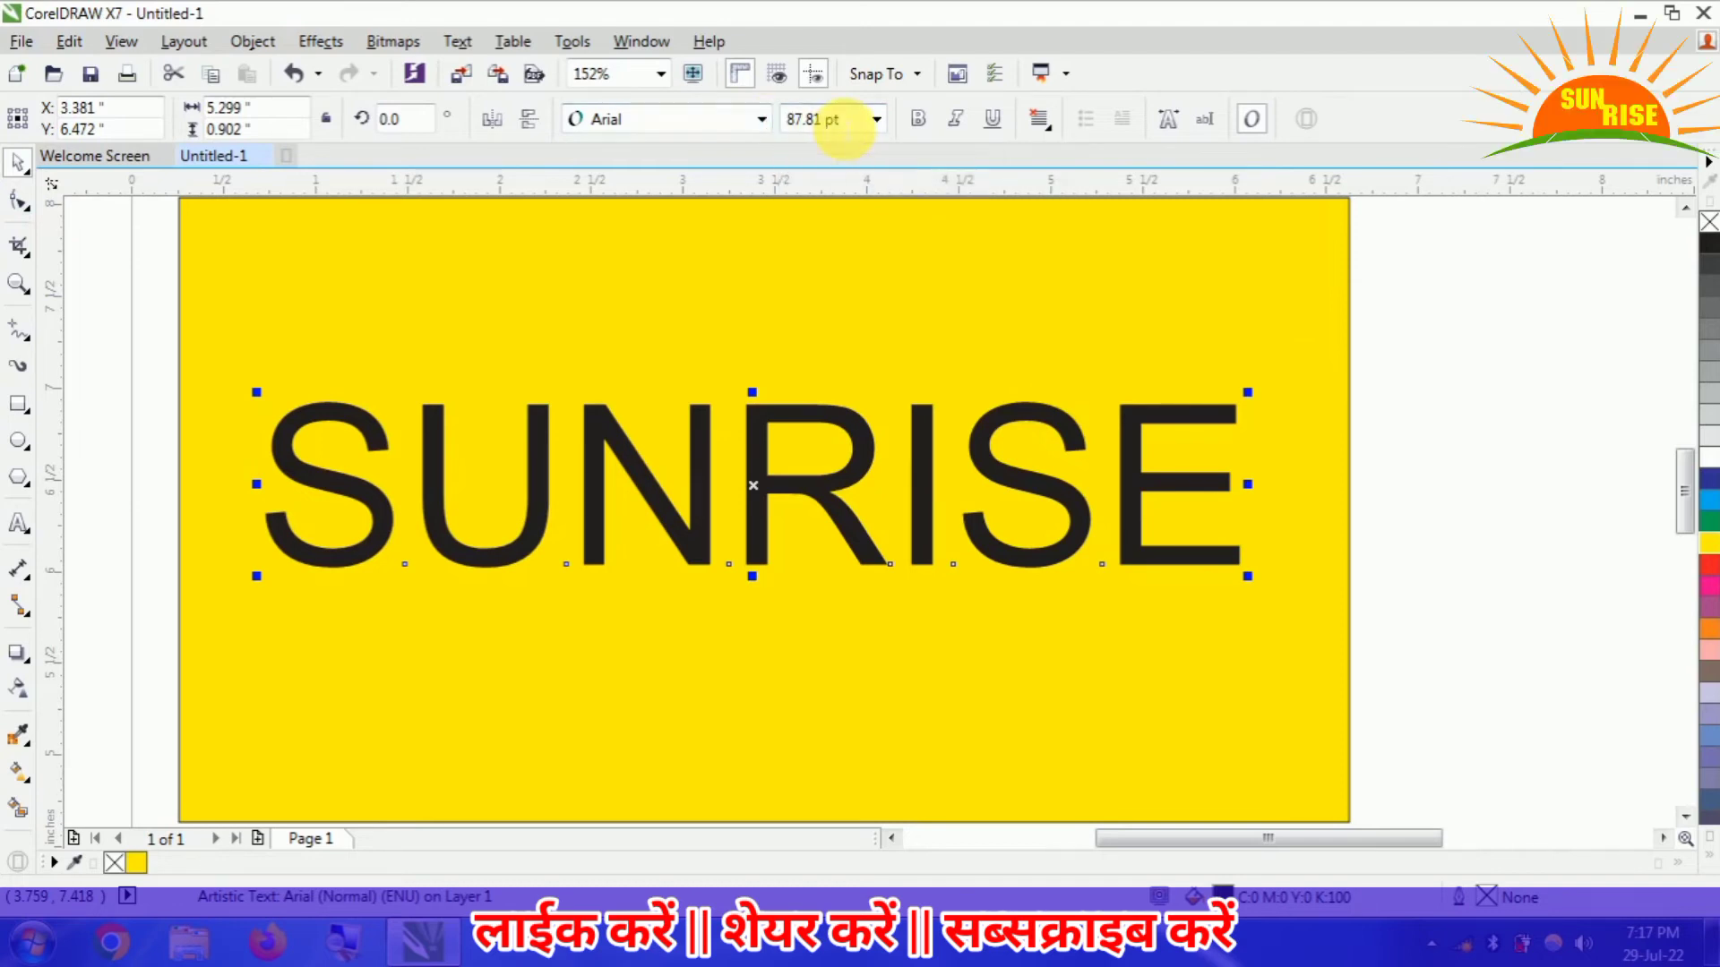
- Set the SUNRISE text's size to 100 pt and its font to Bevan
left_click(876, 119)
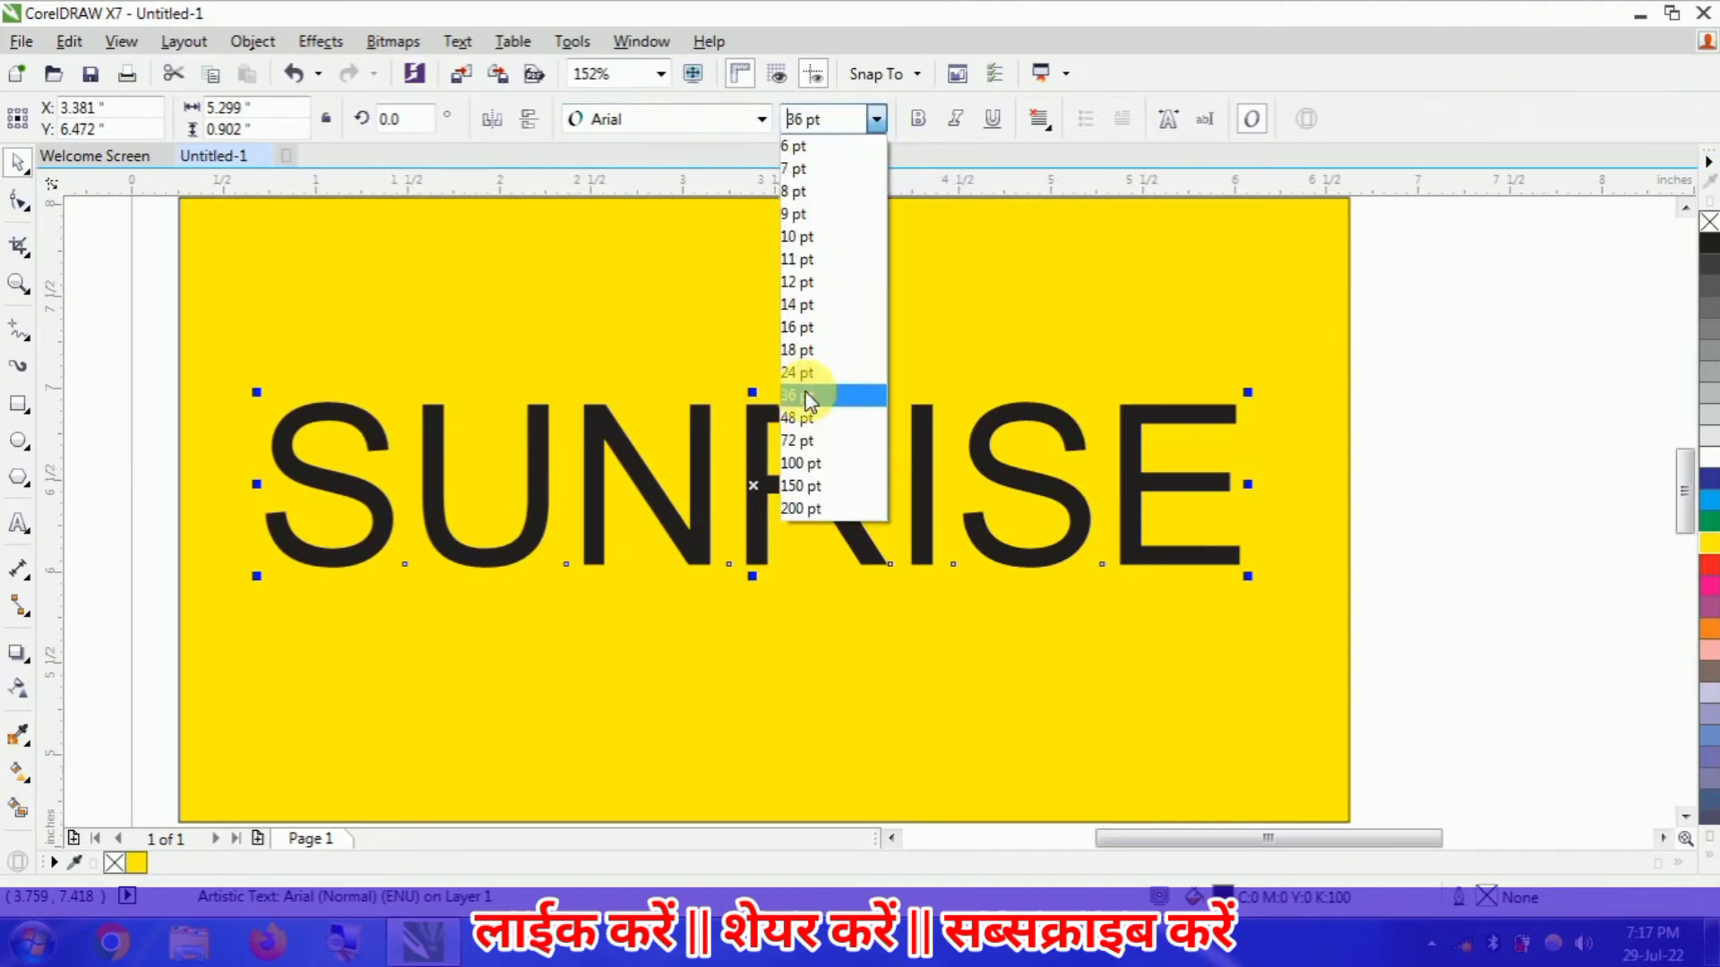
left_click(809, 462)
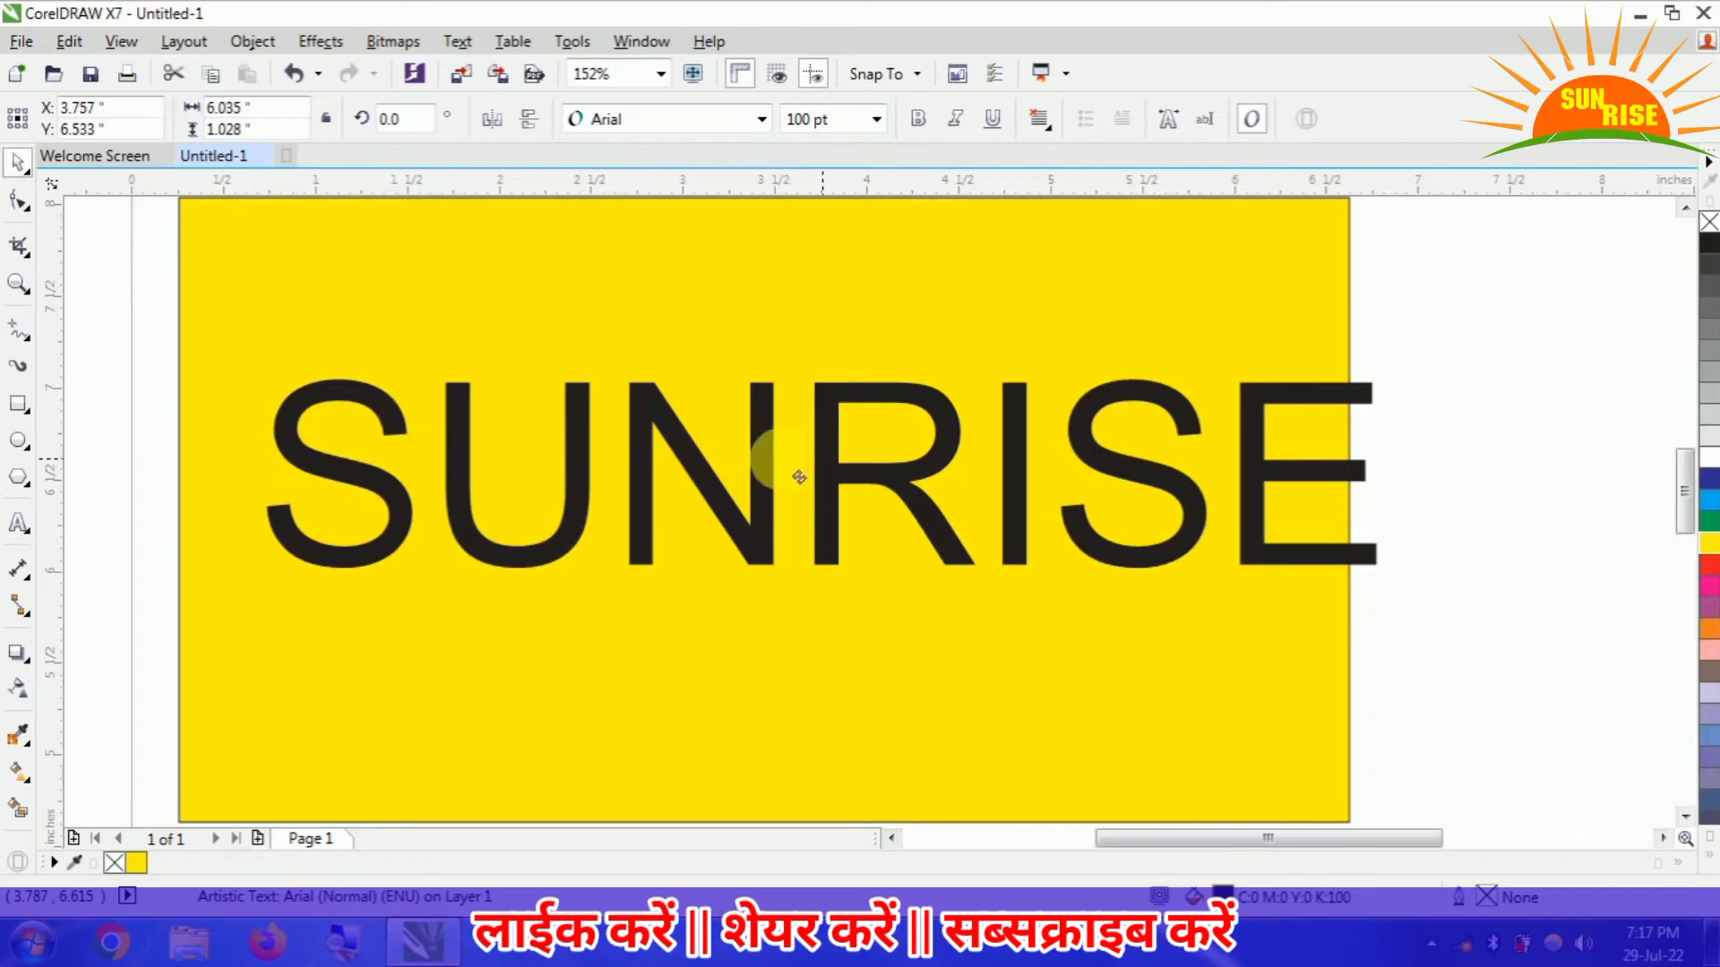
left_click(761, 120)
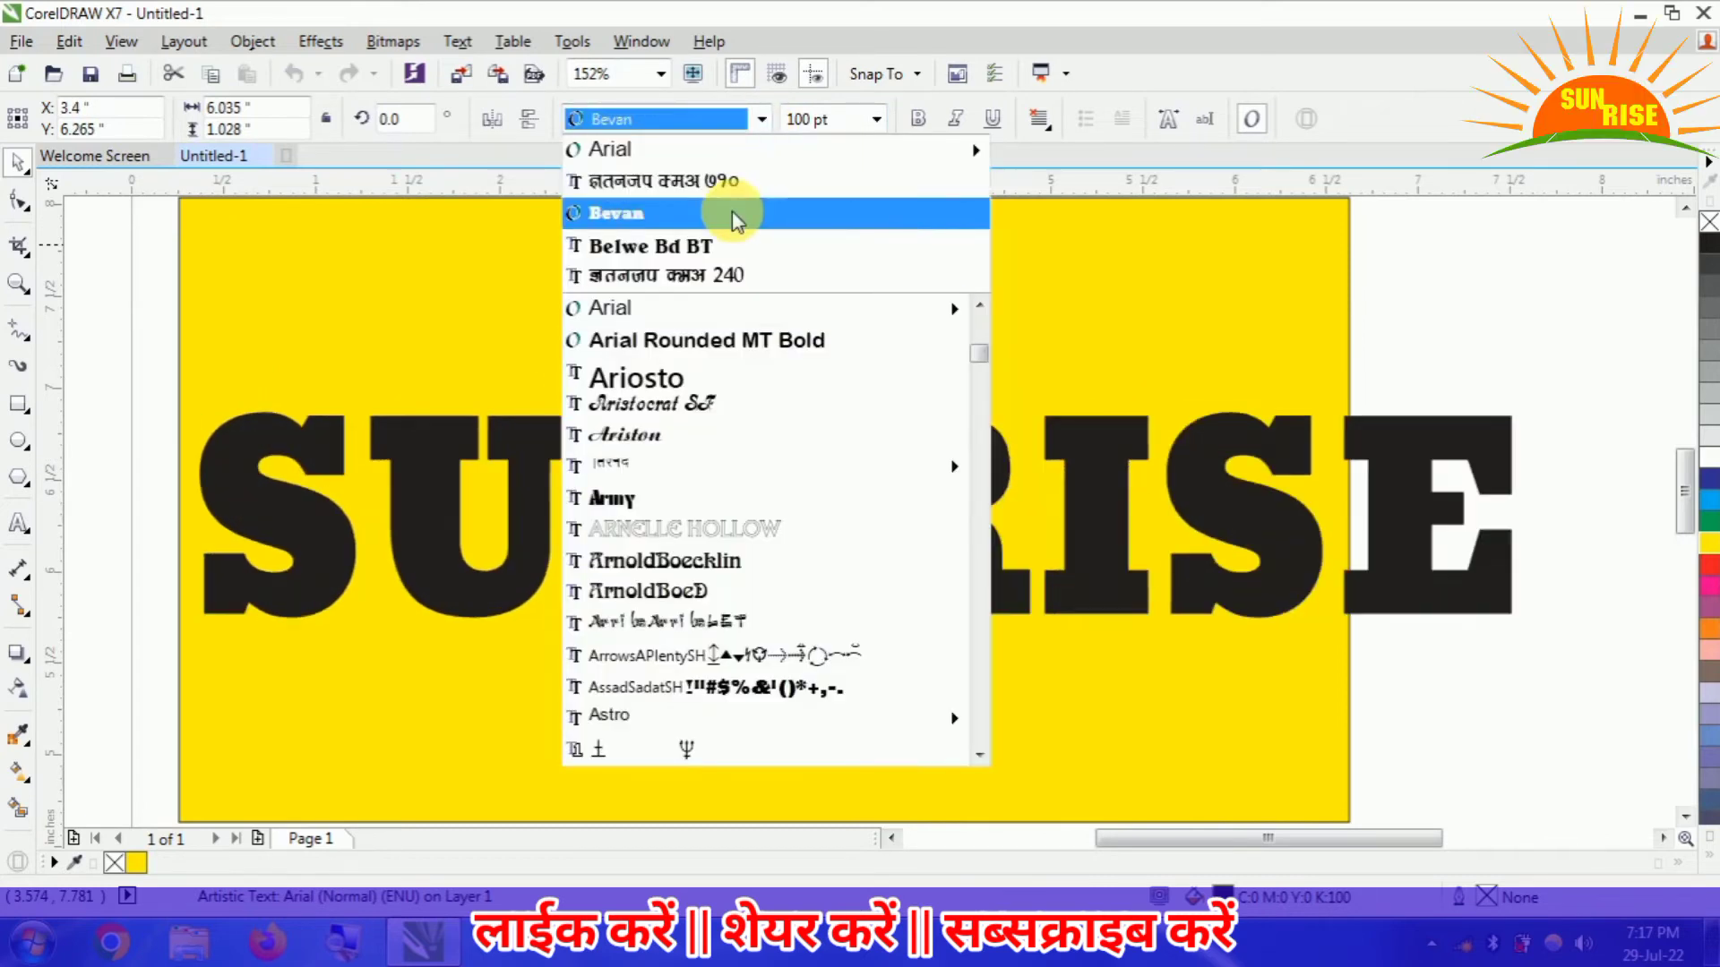
left_click(749, 213)
- Scale the SUNRISE text down to about 5.94 inches wide and move it up slightly within the yellow rectangle
left_click_drag(1520, 625, 1341, 608)
mouse_move(863, 550)
left_mouse_down()
mouse_move(913, 512)
mouse_move(872, 521)
left_mouse_up()
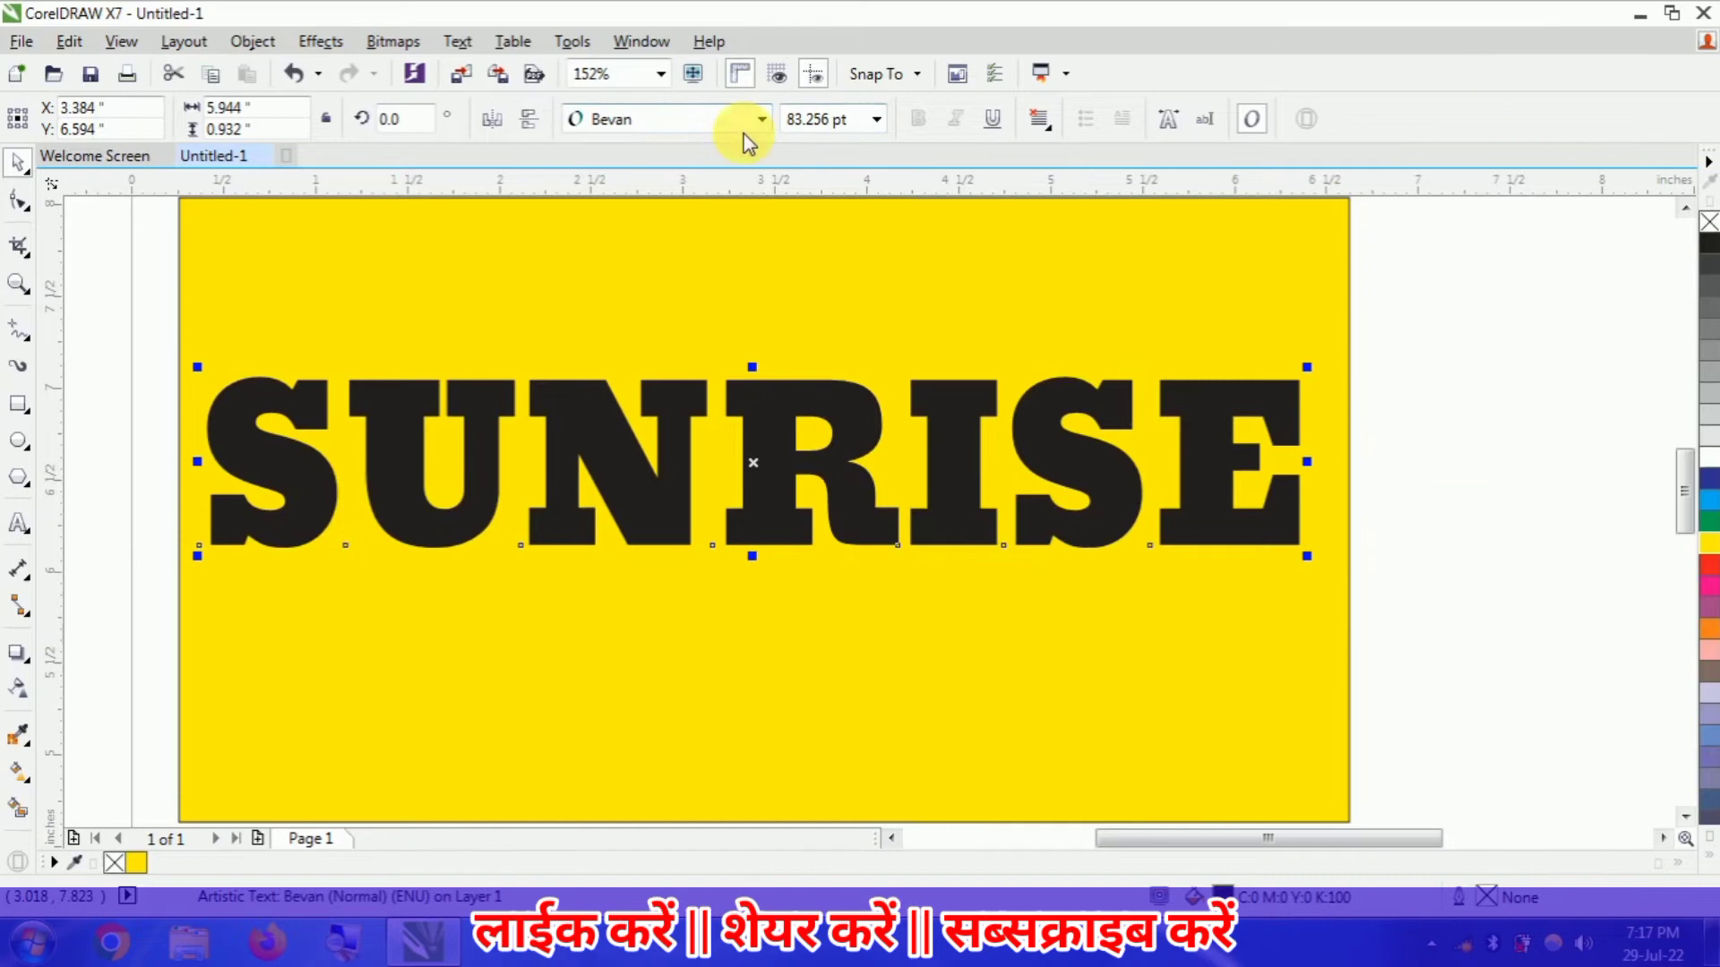
left_click(994, 120)
left_click(992, 119)
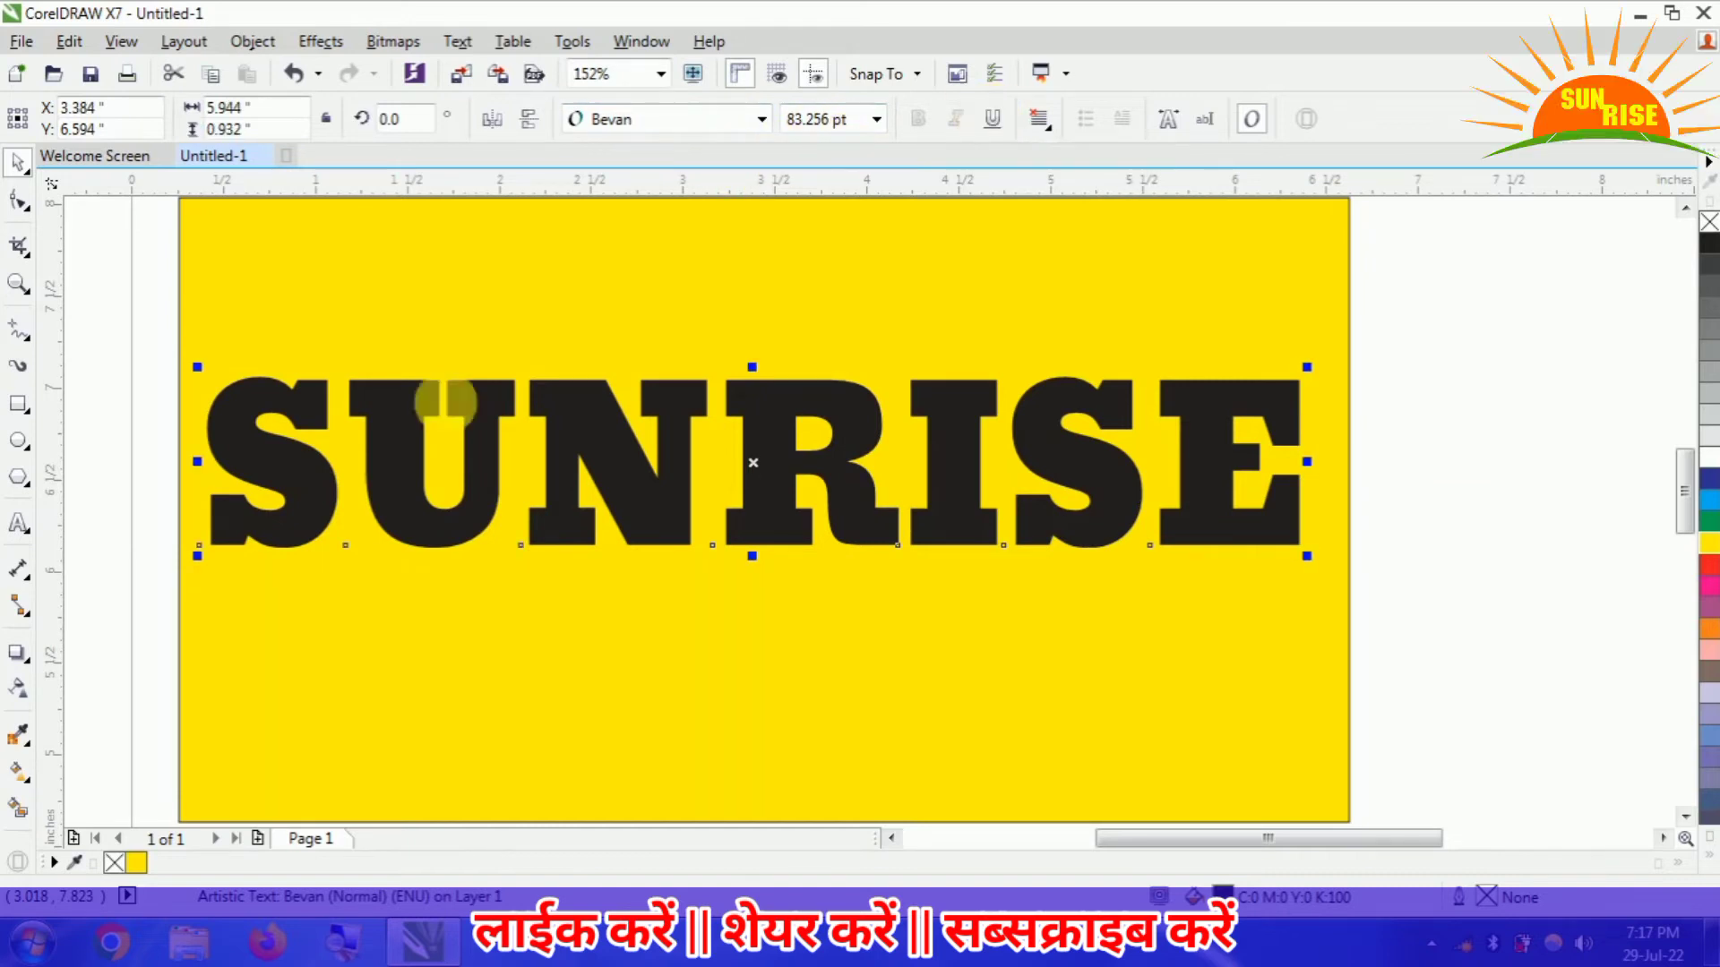
- Apply a drop shadow running horizontally from the first to the last letter of the SUNRISE text
left_click(30, 665)
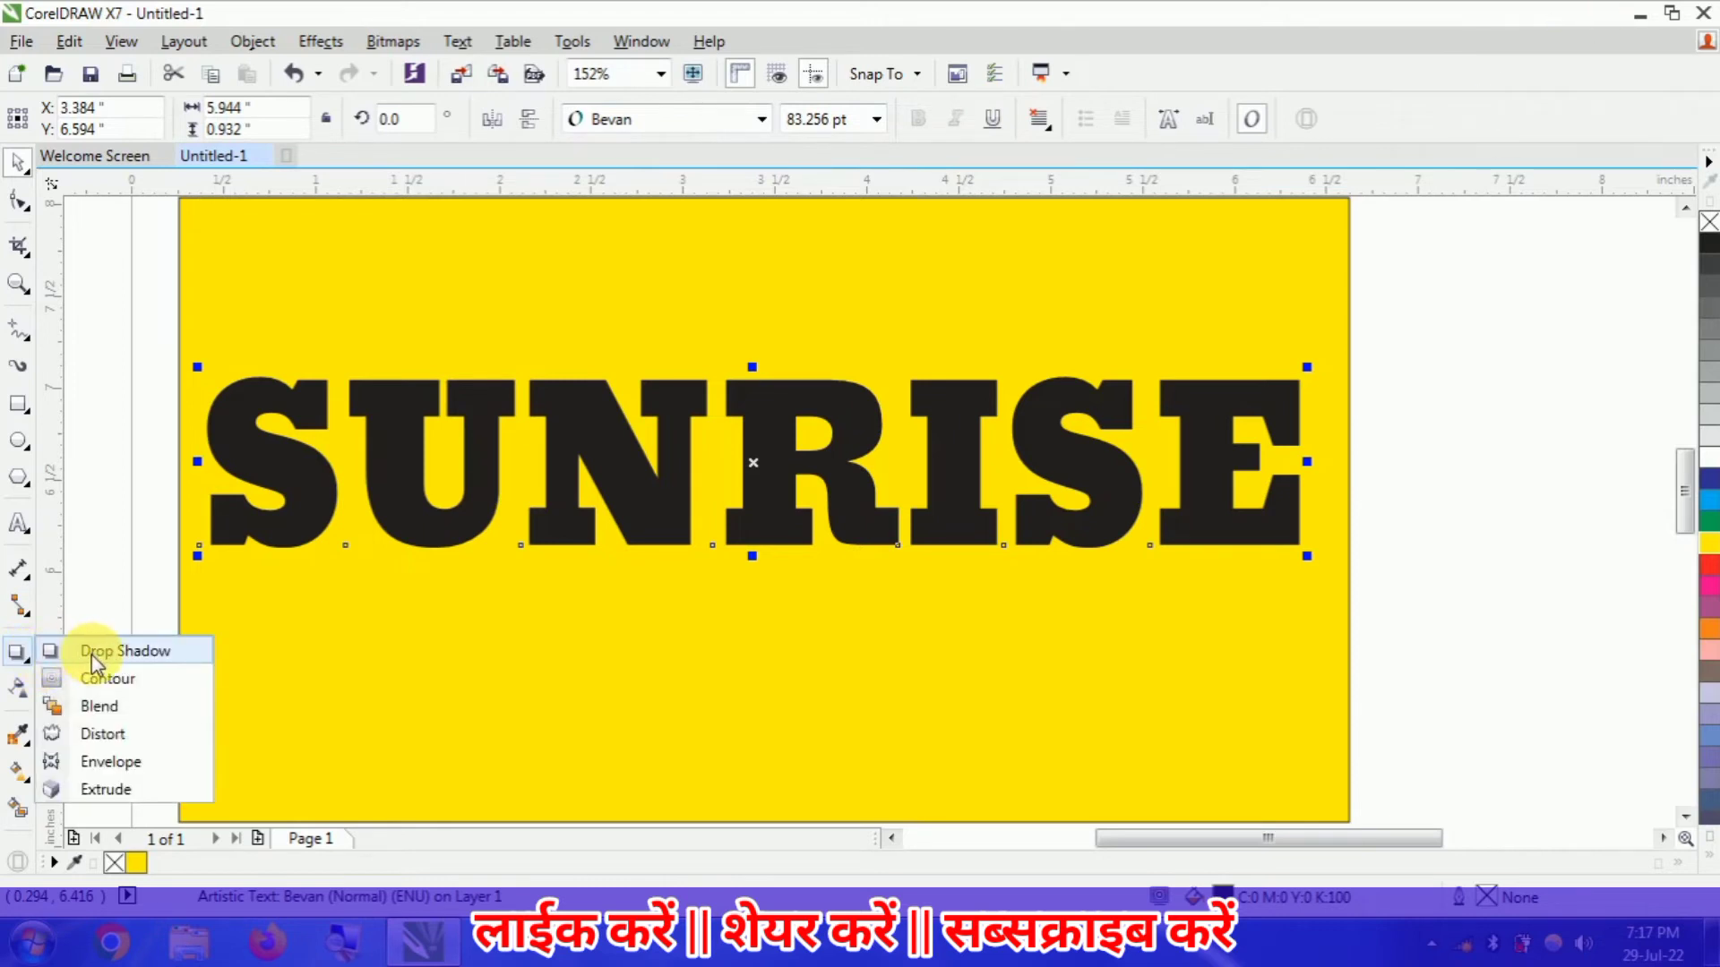
left_click(132, 654)
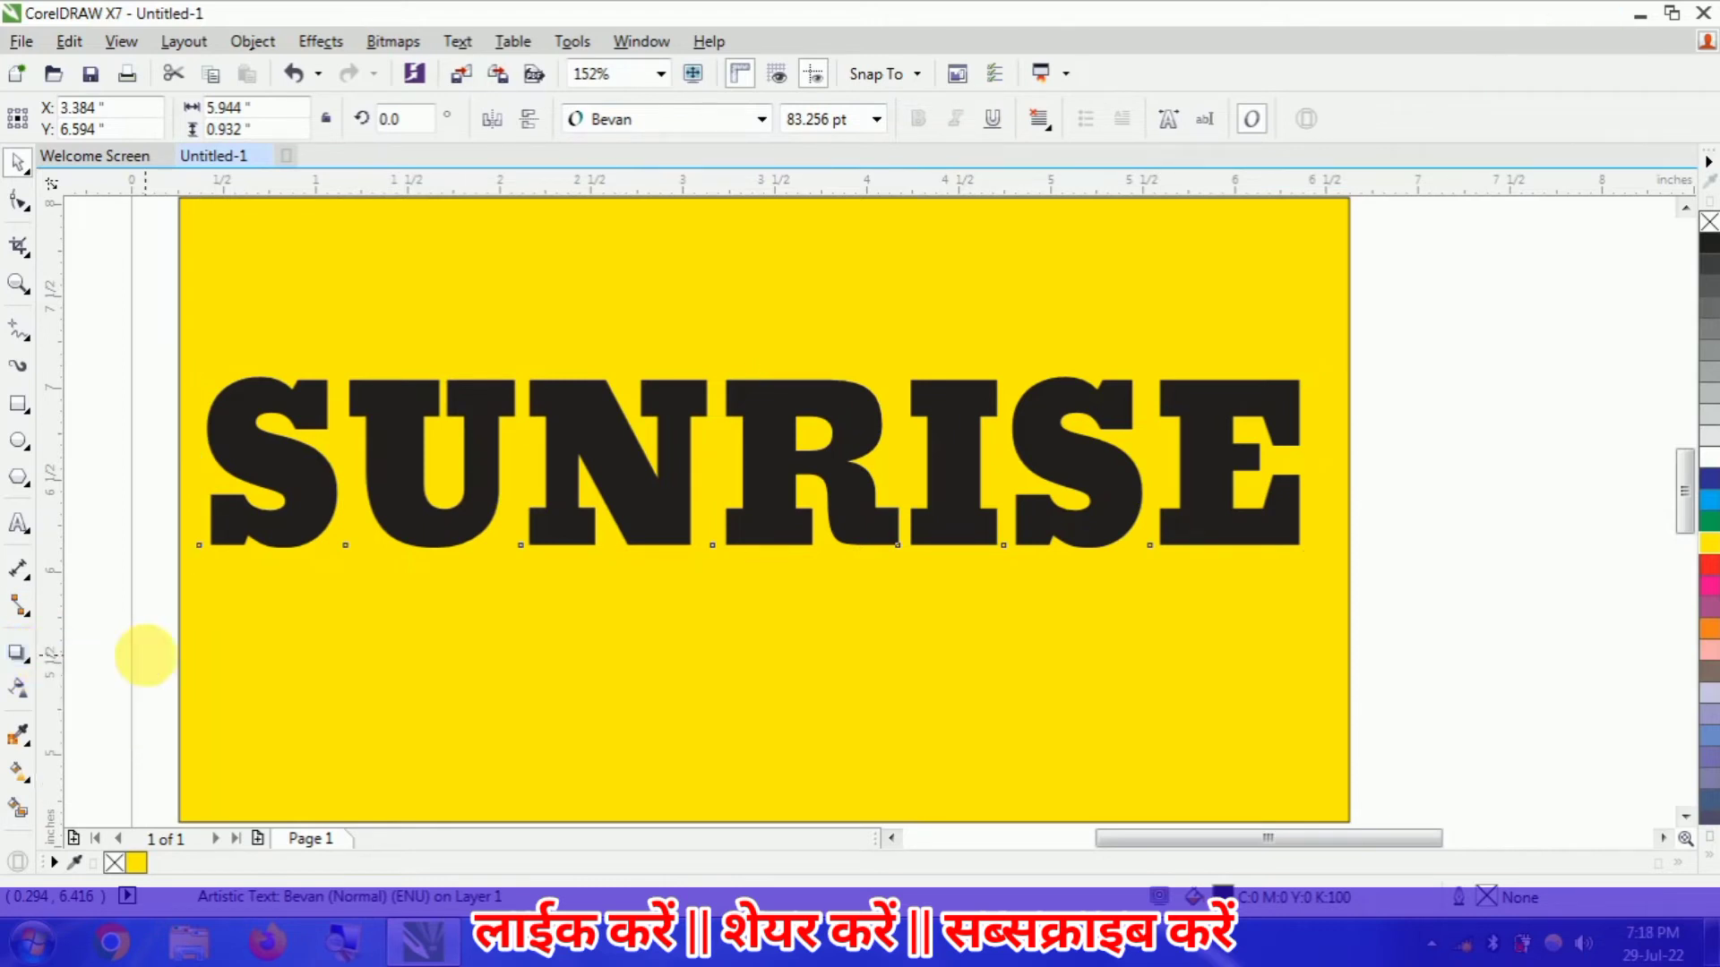
left_click_drag(199, 545, 1302, 464)
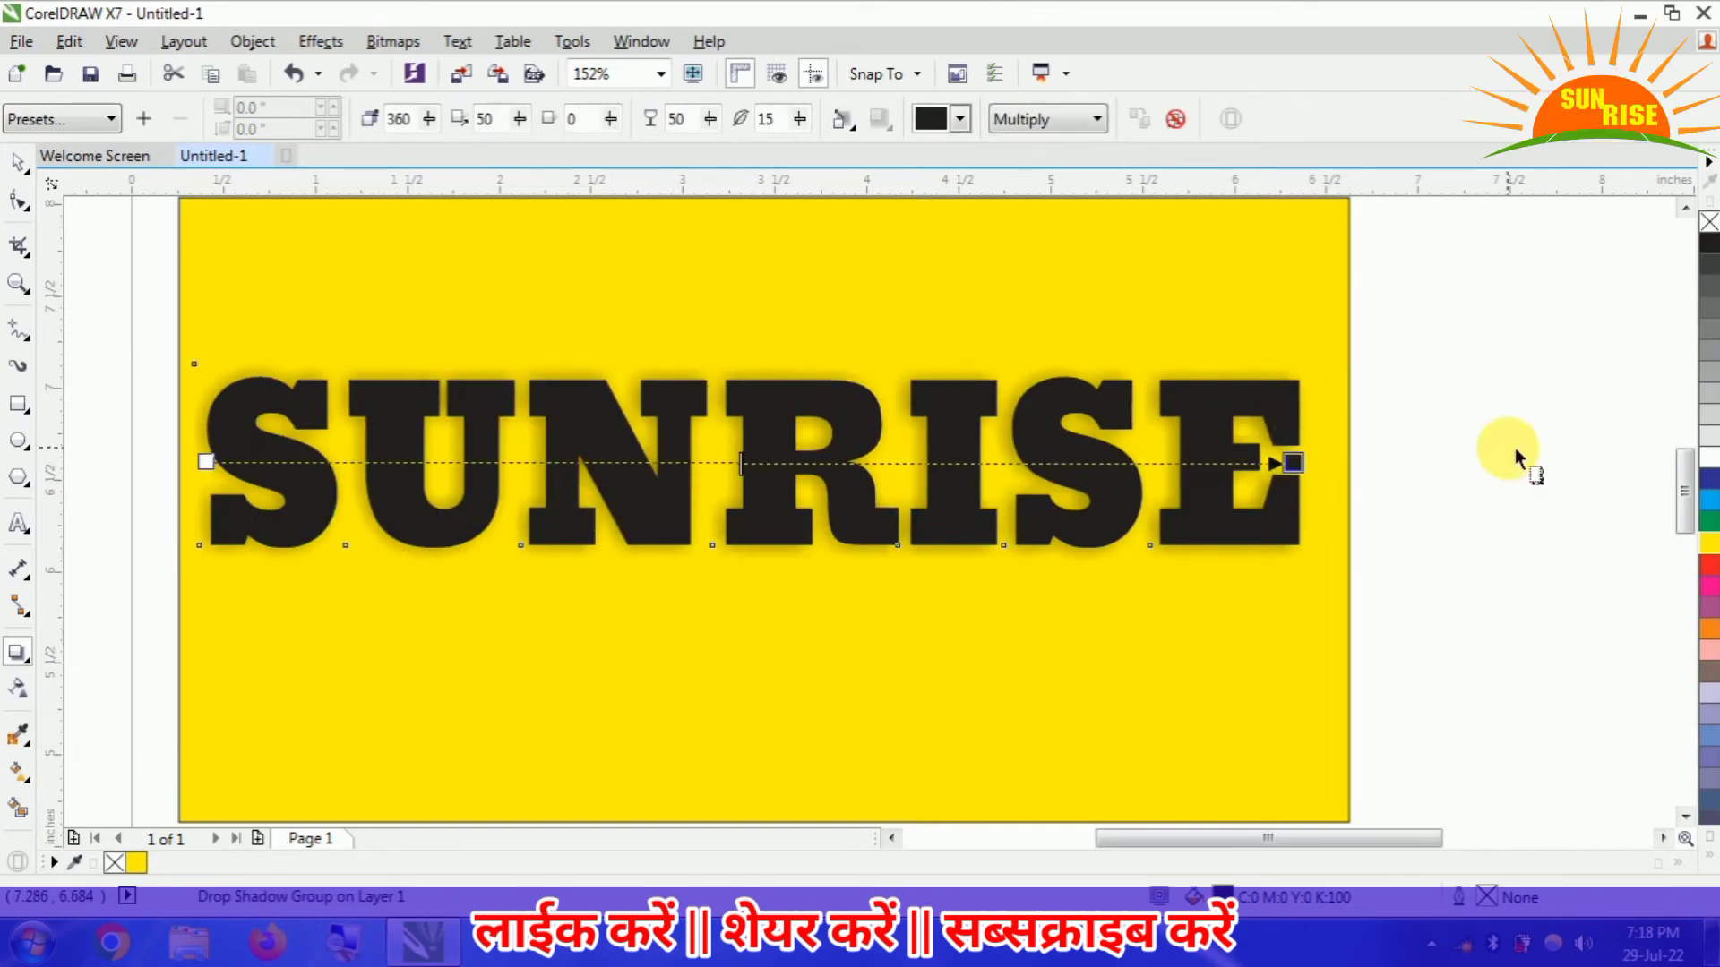
- Try blue and white as the drop shadow's colour
left_click(961, 125)
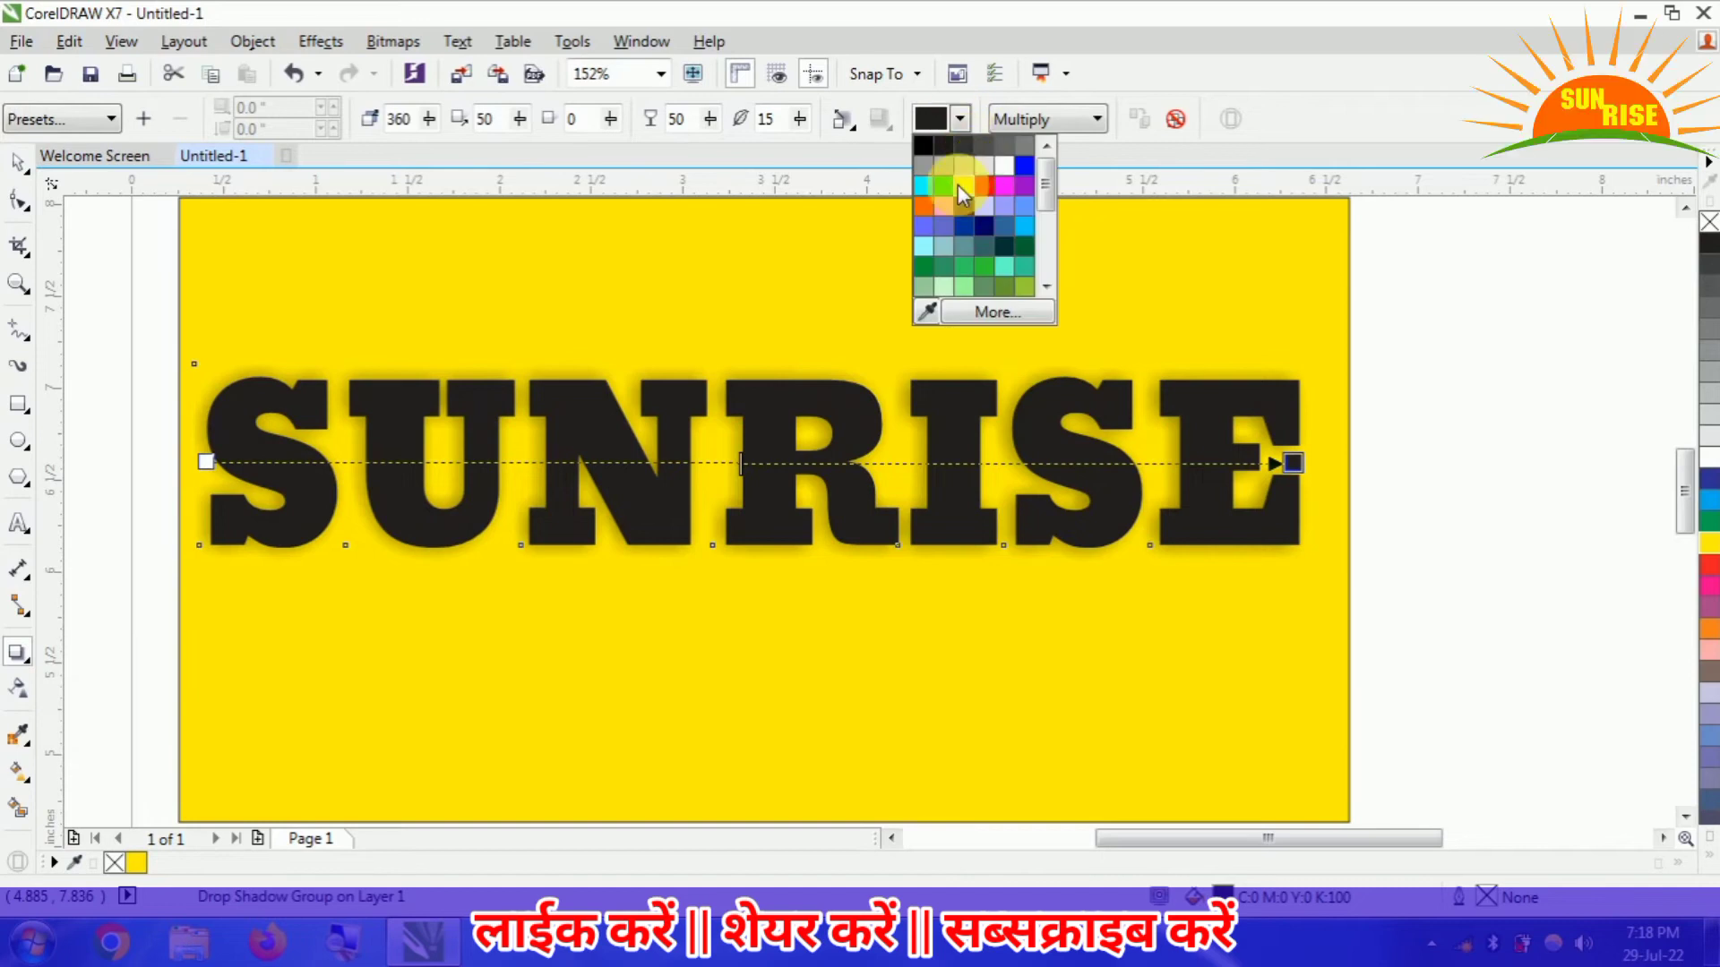
left_click(1024, 185)
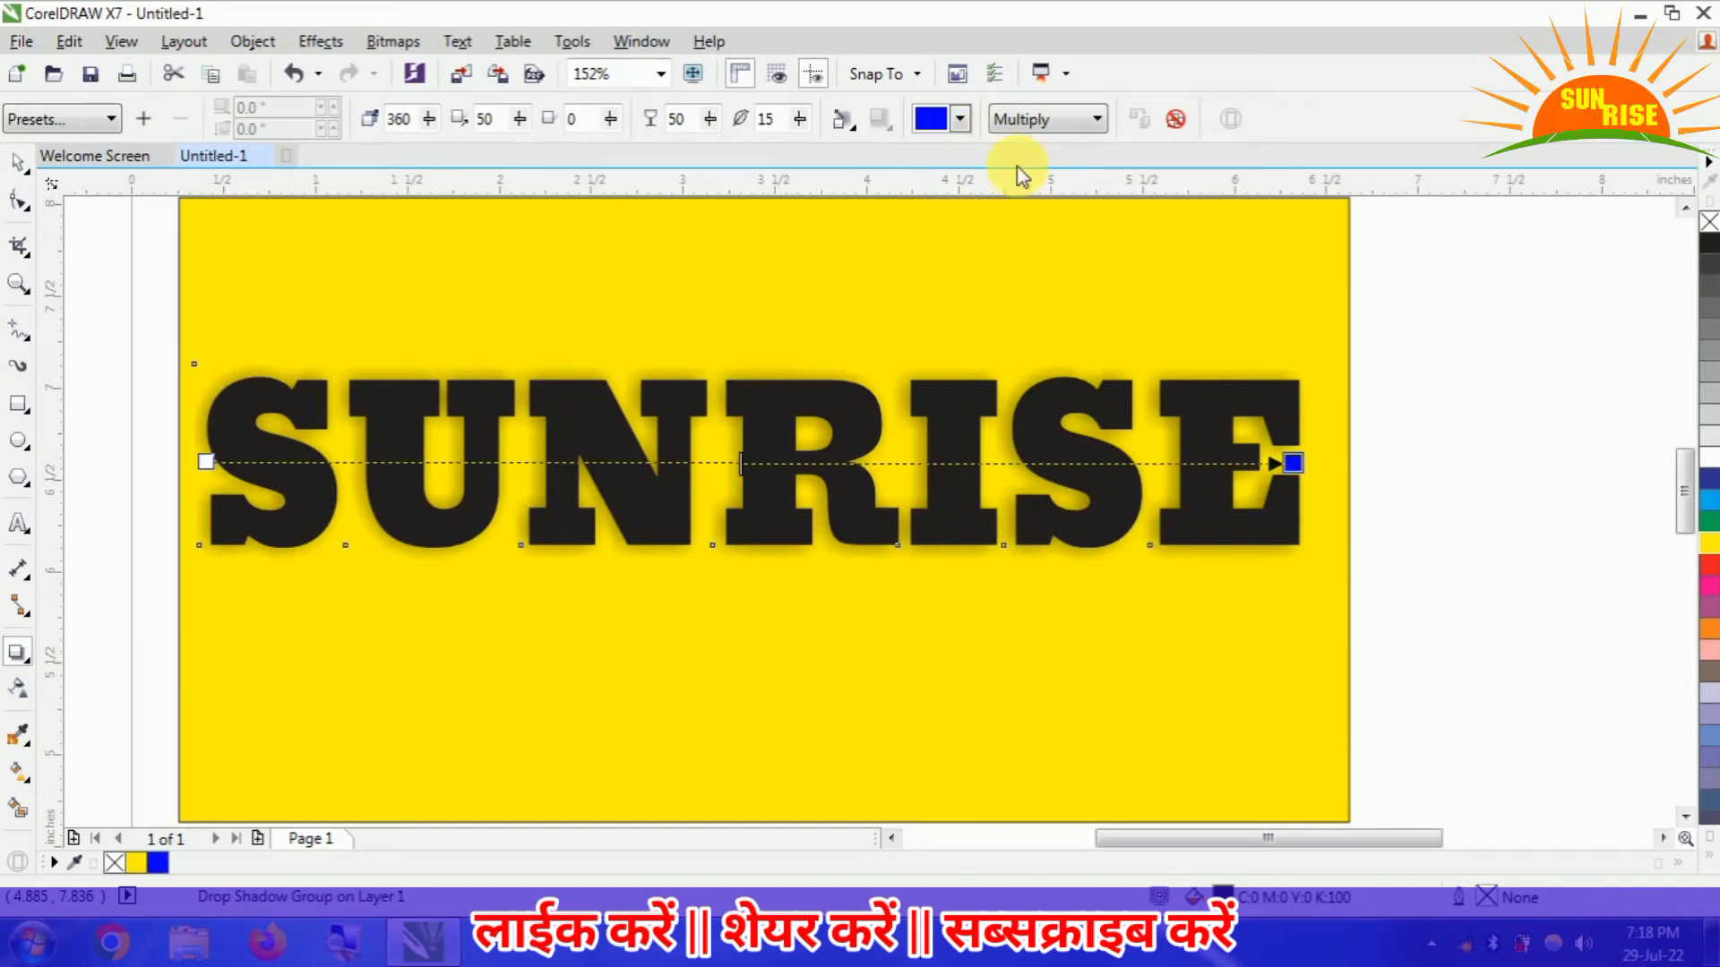
left_click(962, 120)
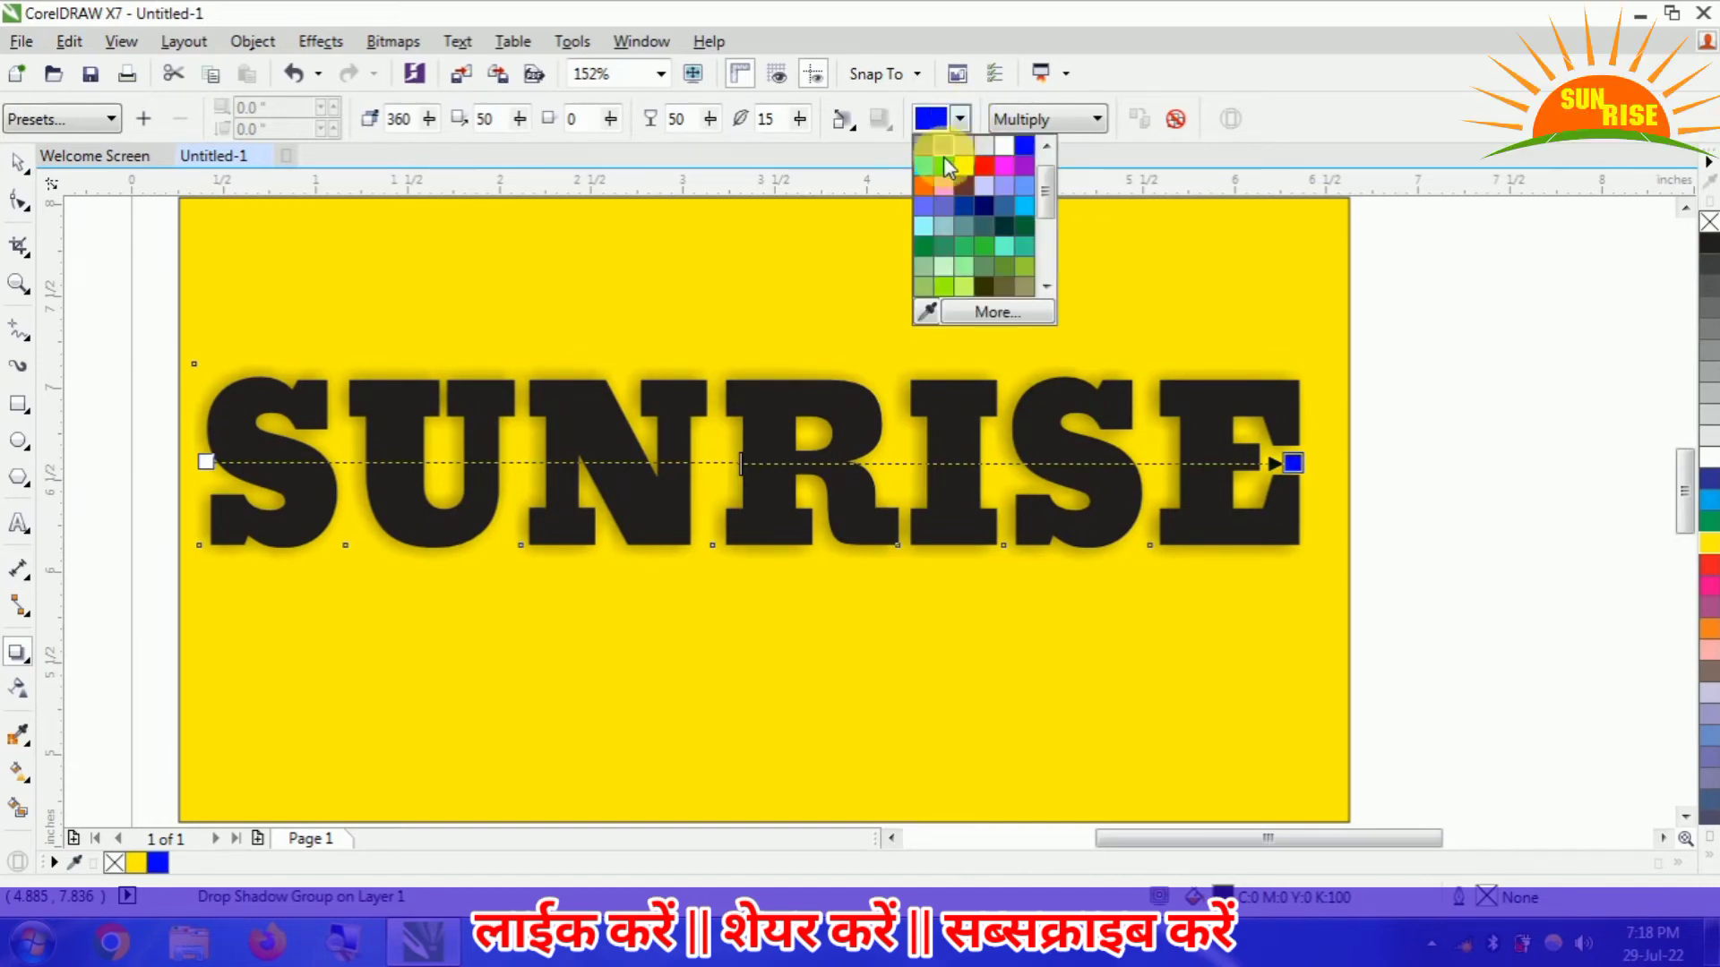
left_click(1002, 148)
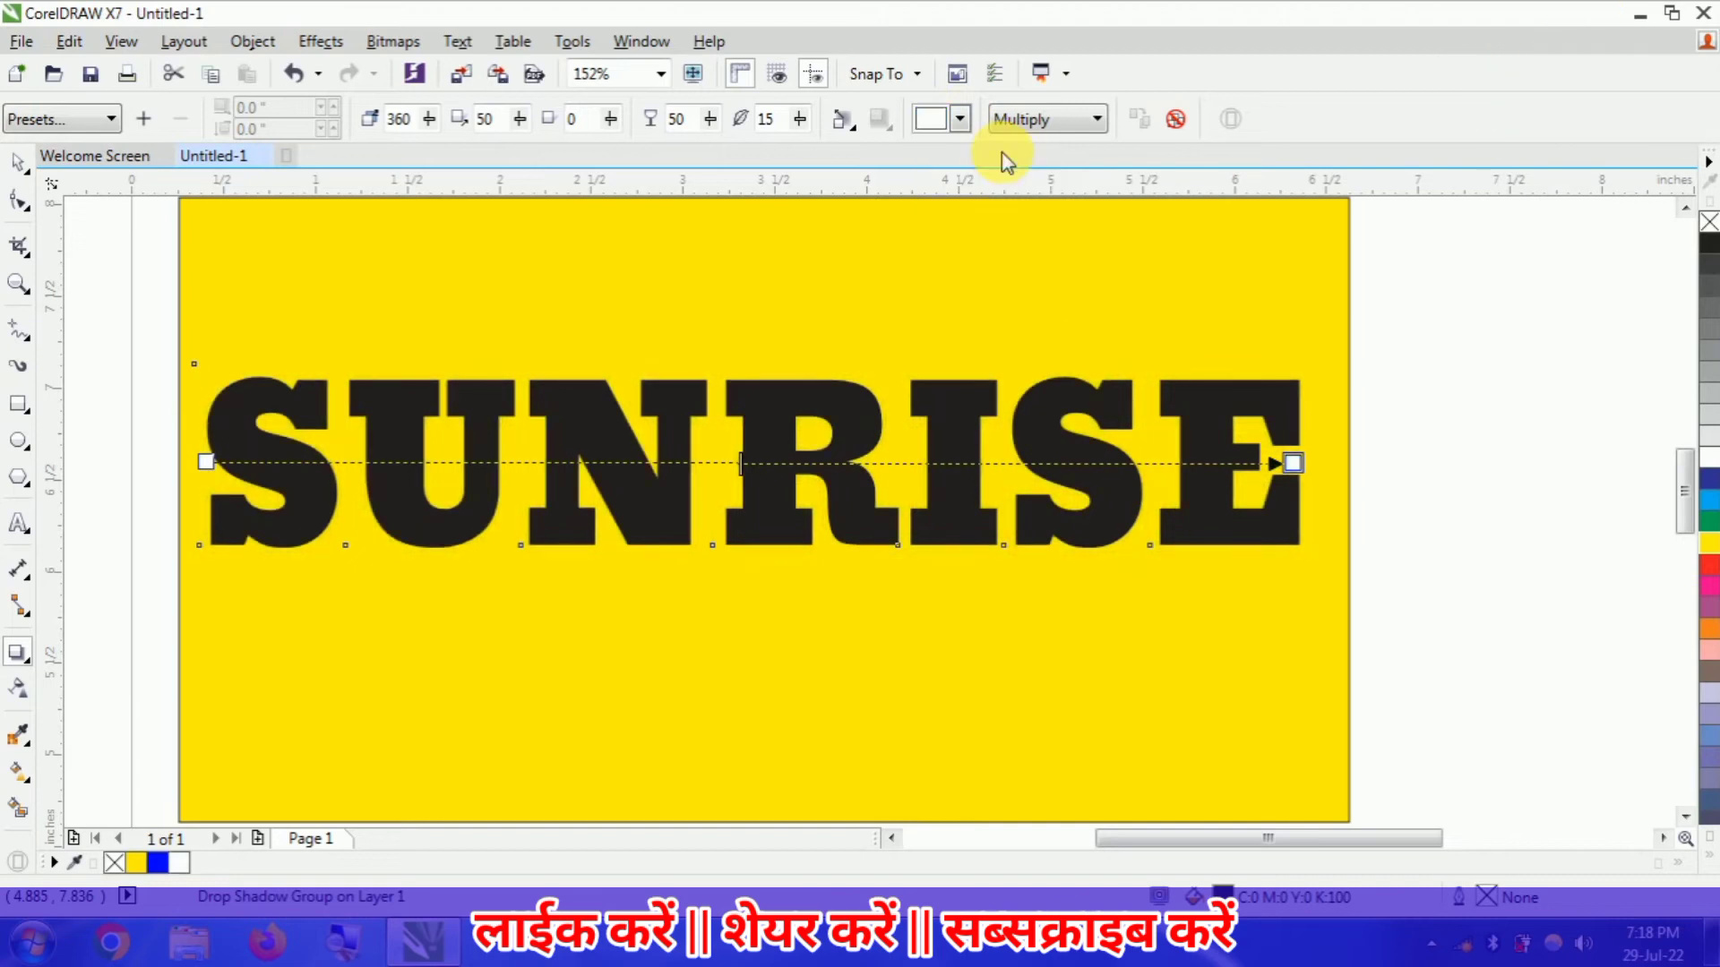
- Set the drop shadow's colour to cyan and deselect the text
left_click(960, 119)
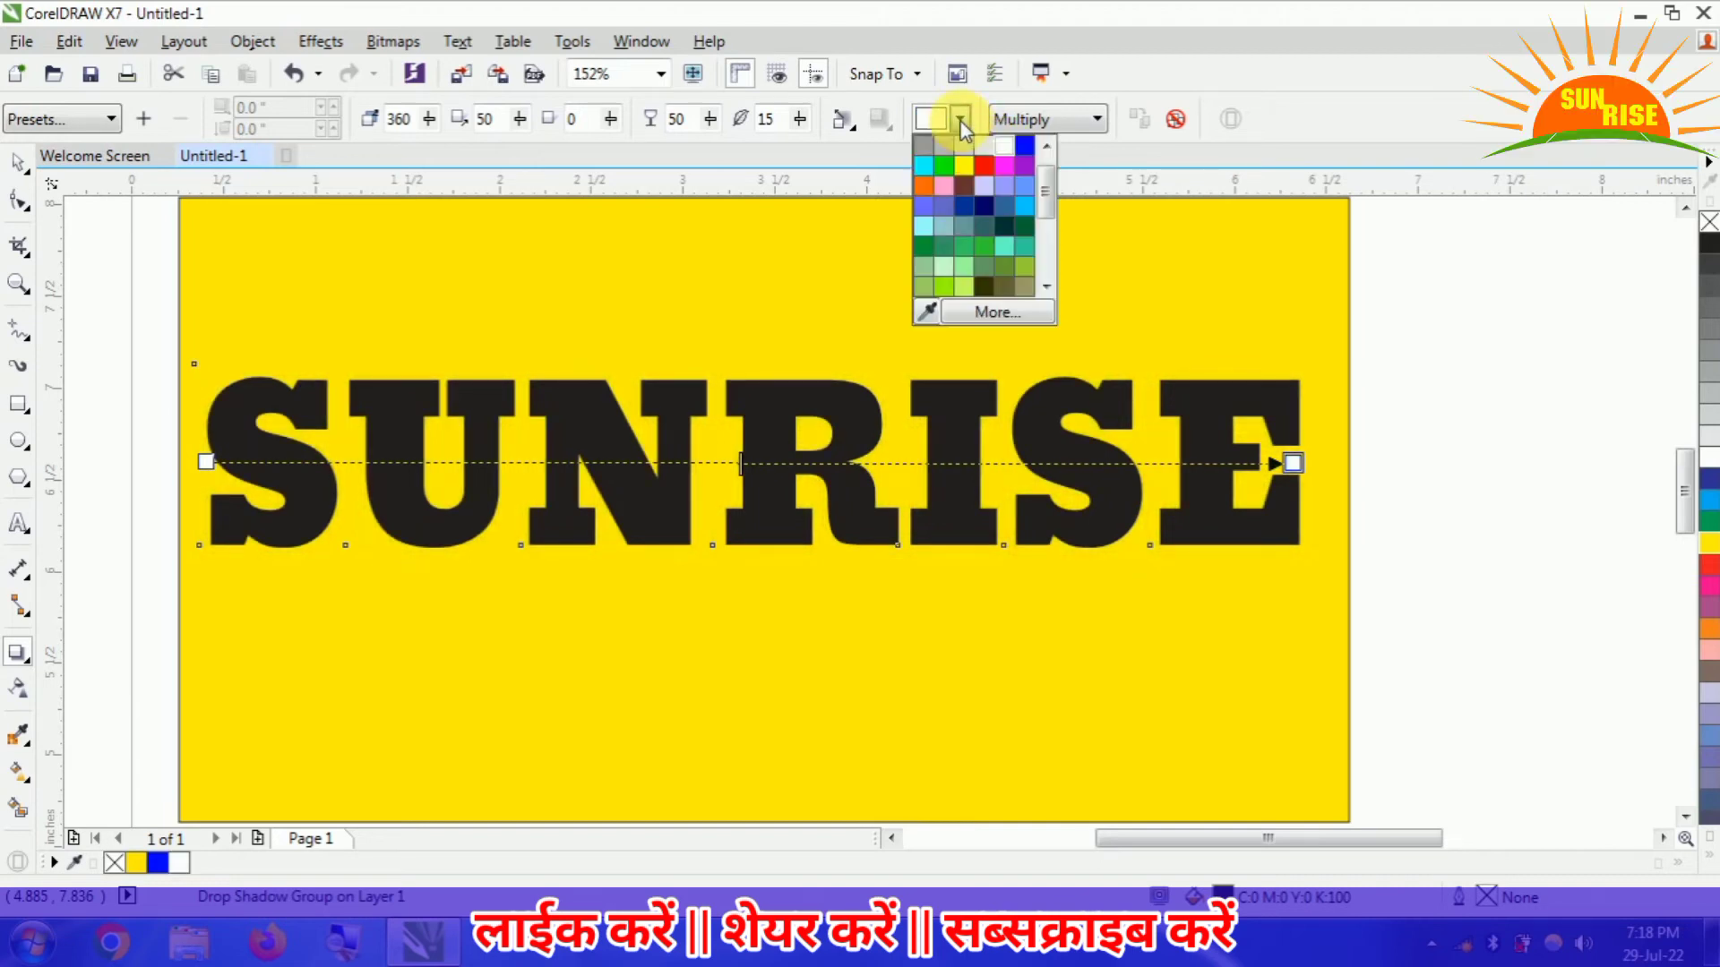
left_click(927, 172)
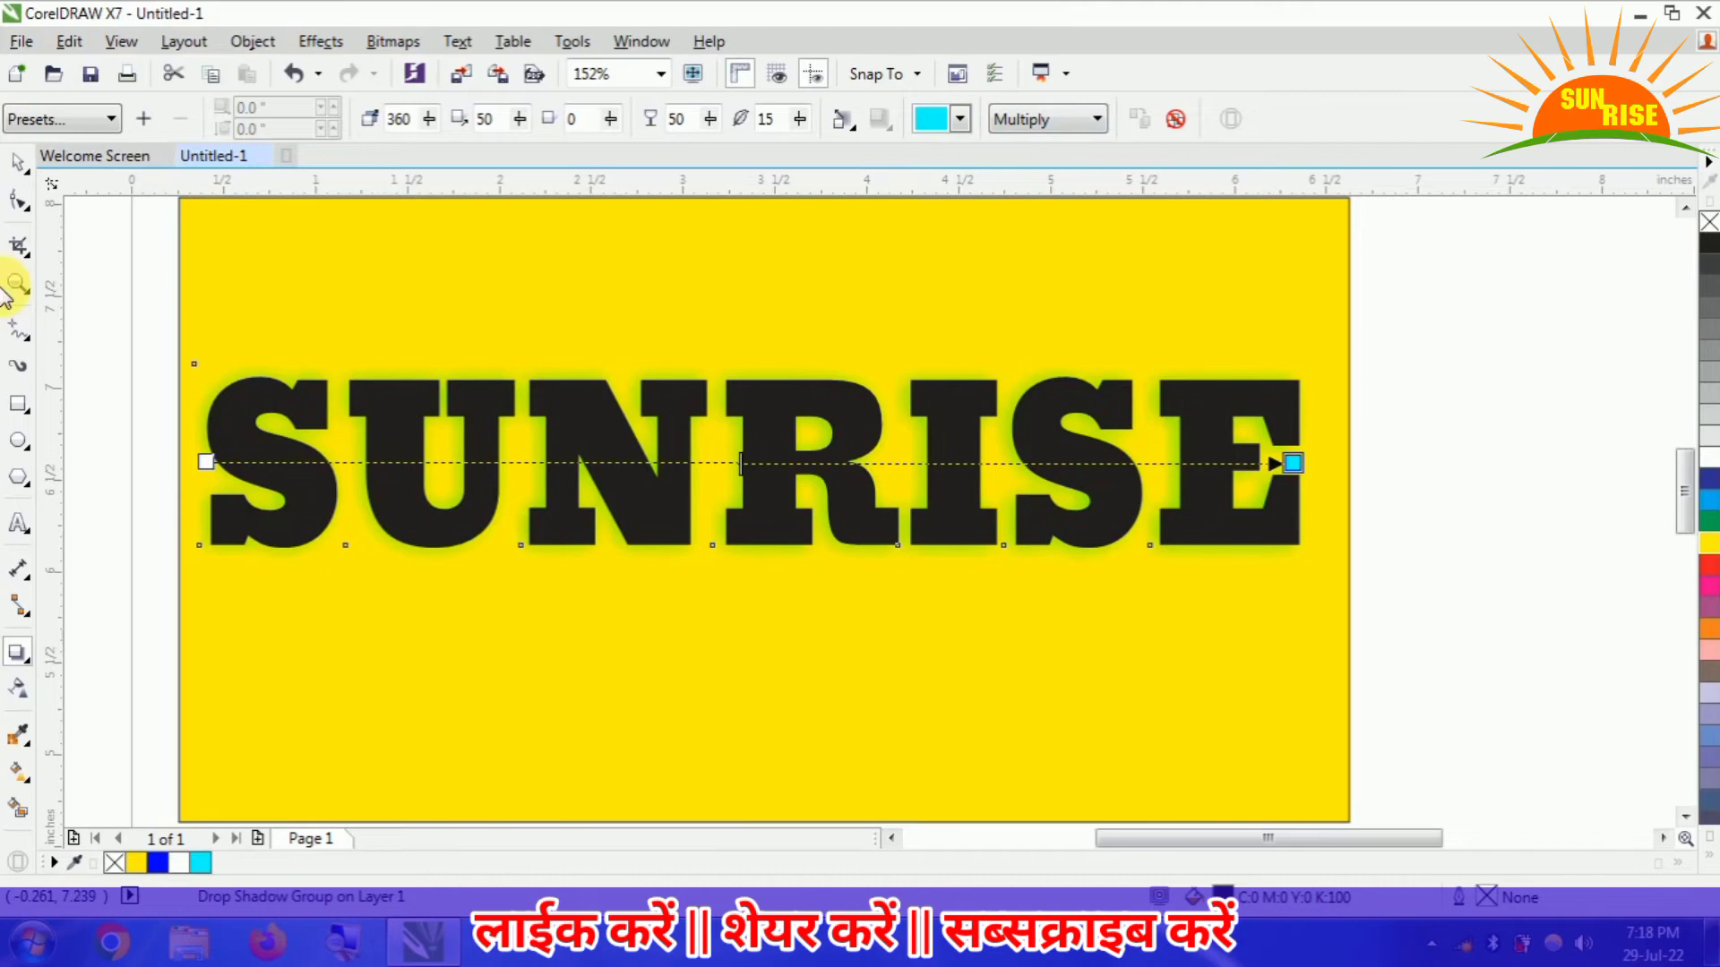
left_click(18, 161)
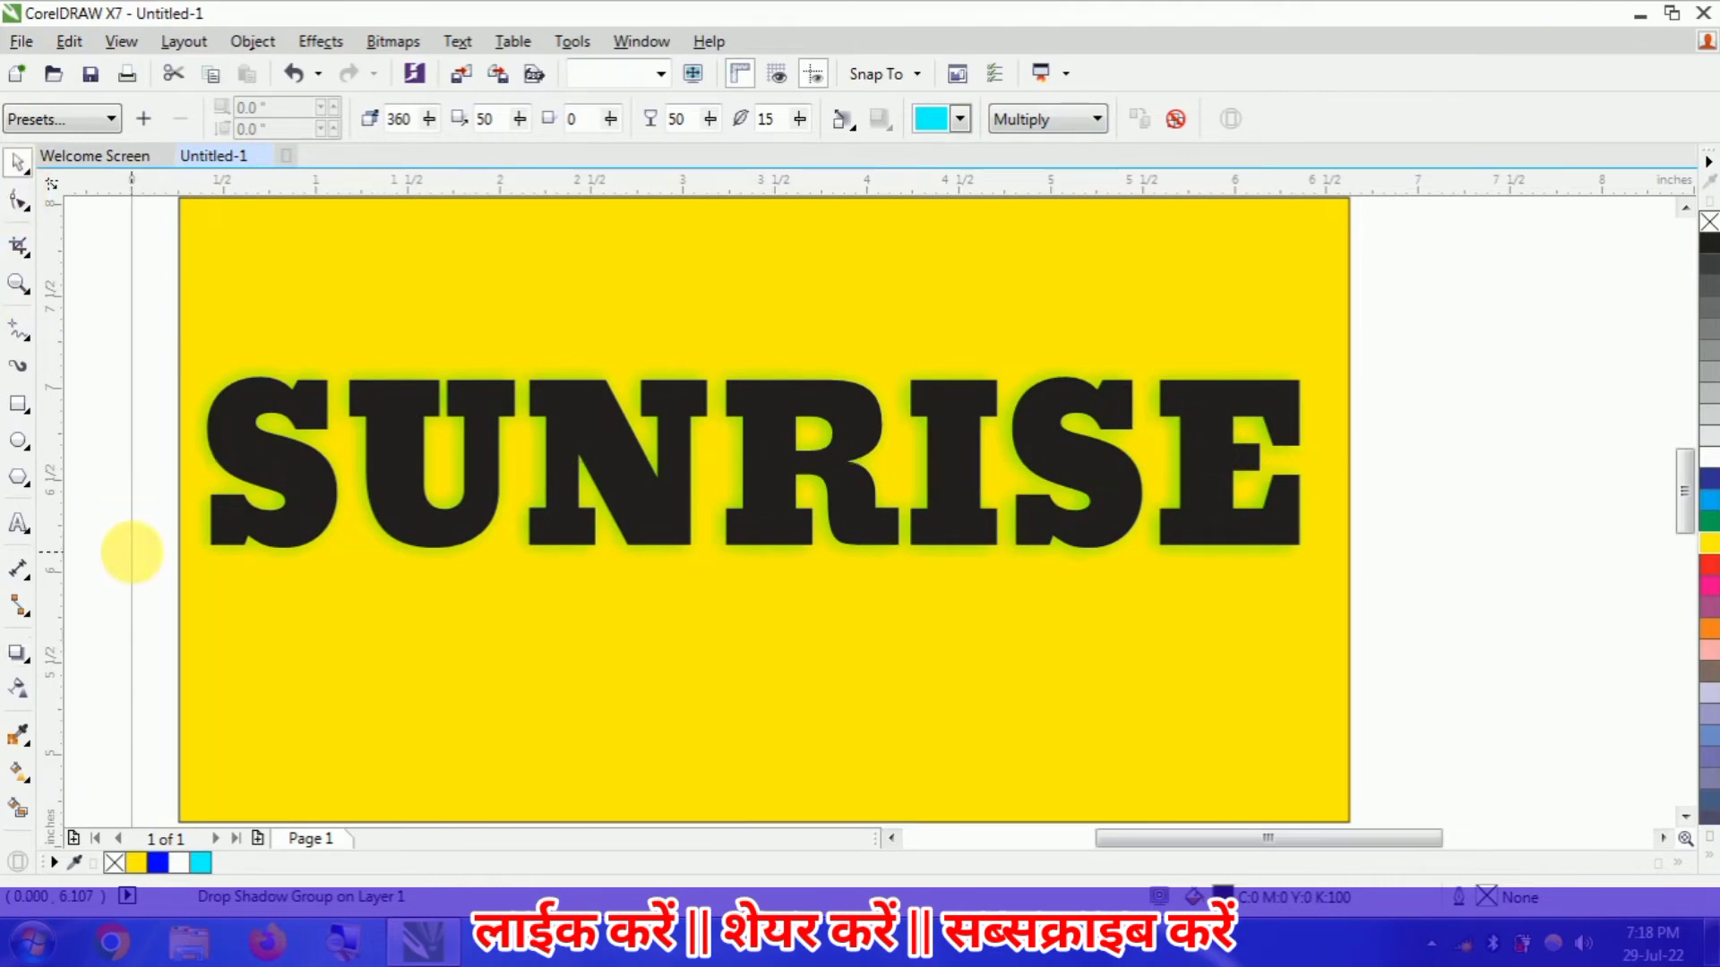
left_click(132, 553)
- Select the SUNRISE text and change its fill colour to red
left_click(256, 542)
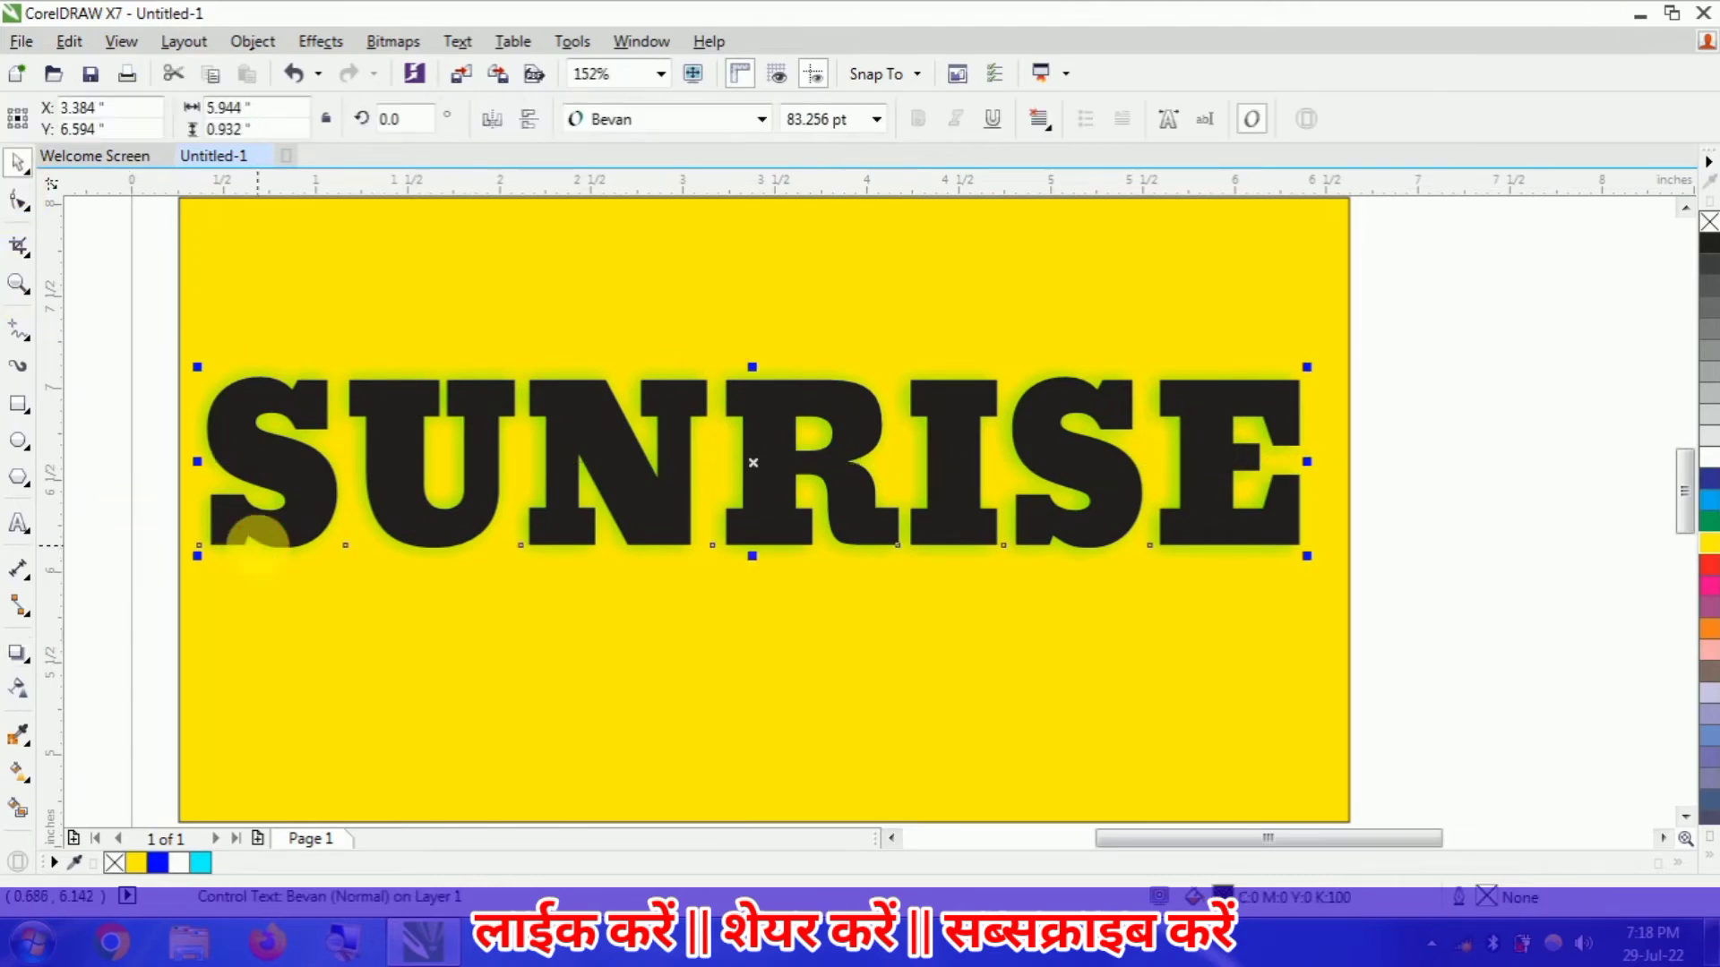
left_click(28, 660)
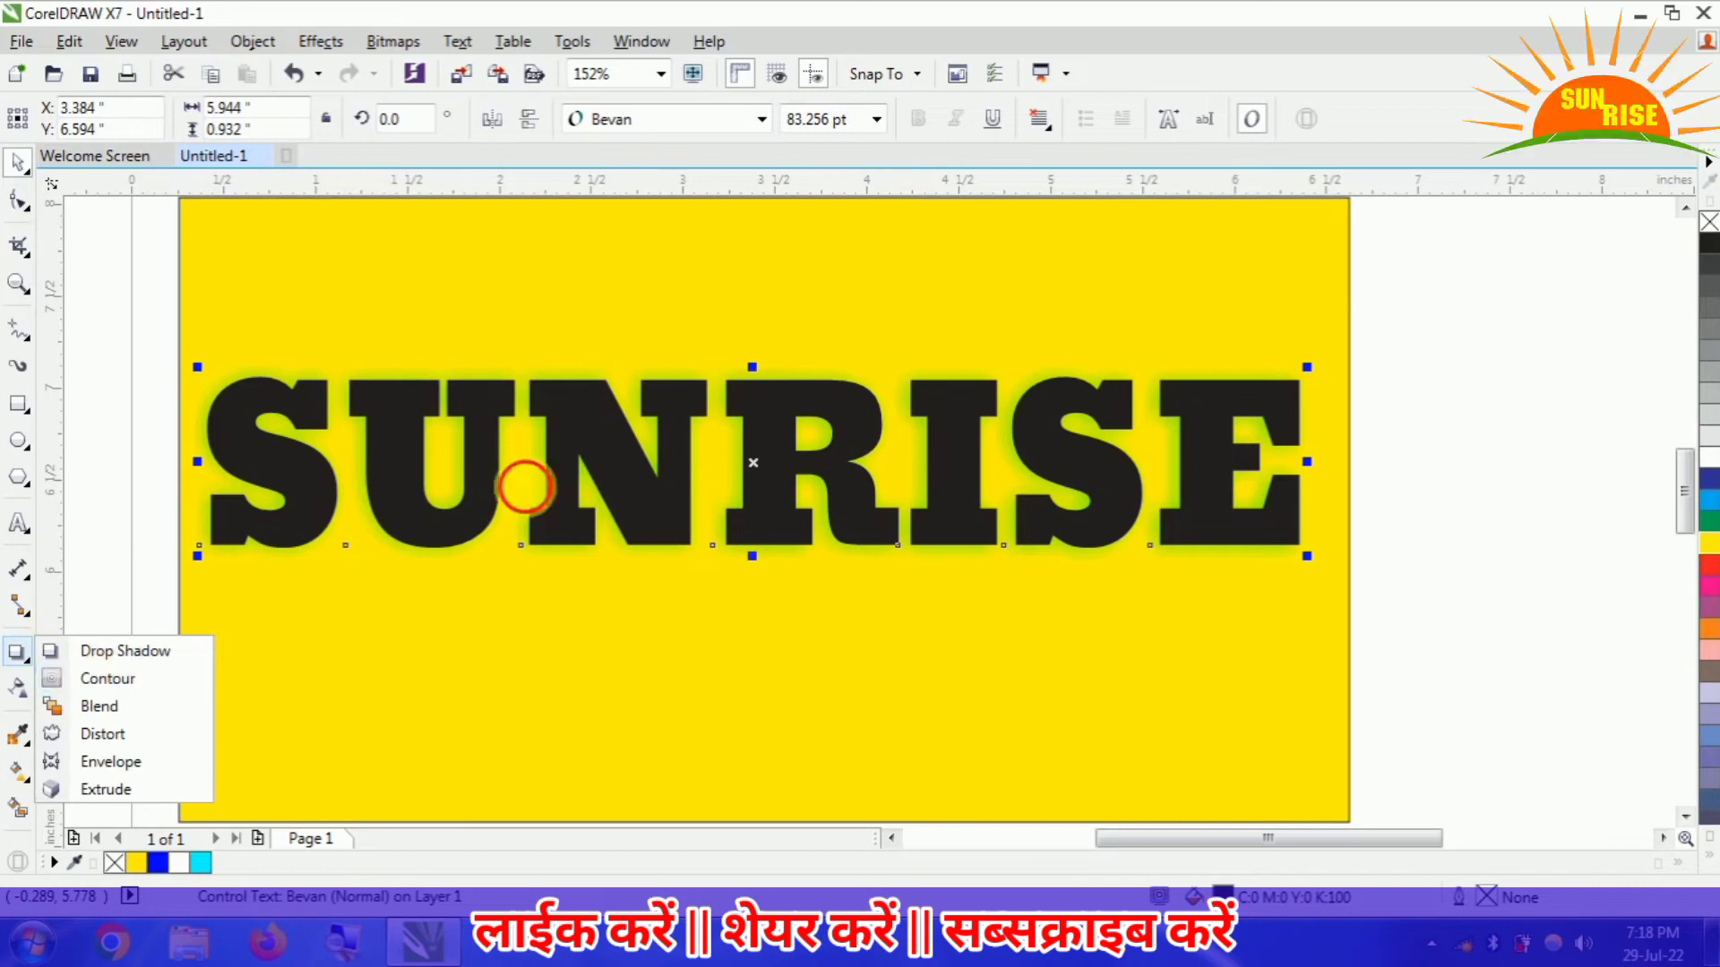
left_click(525, 487)
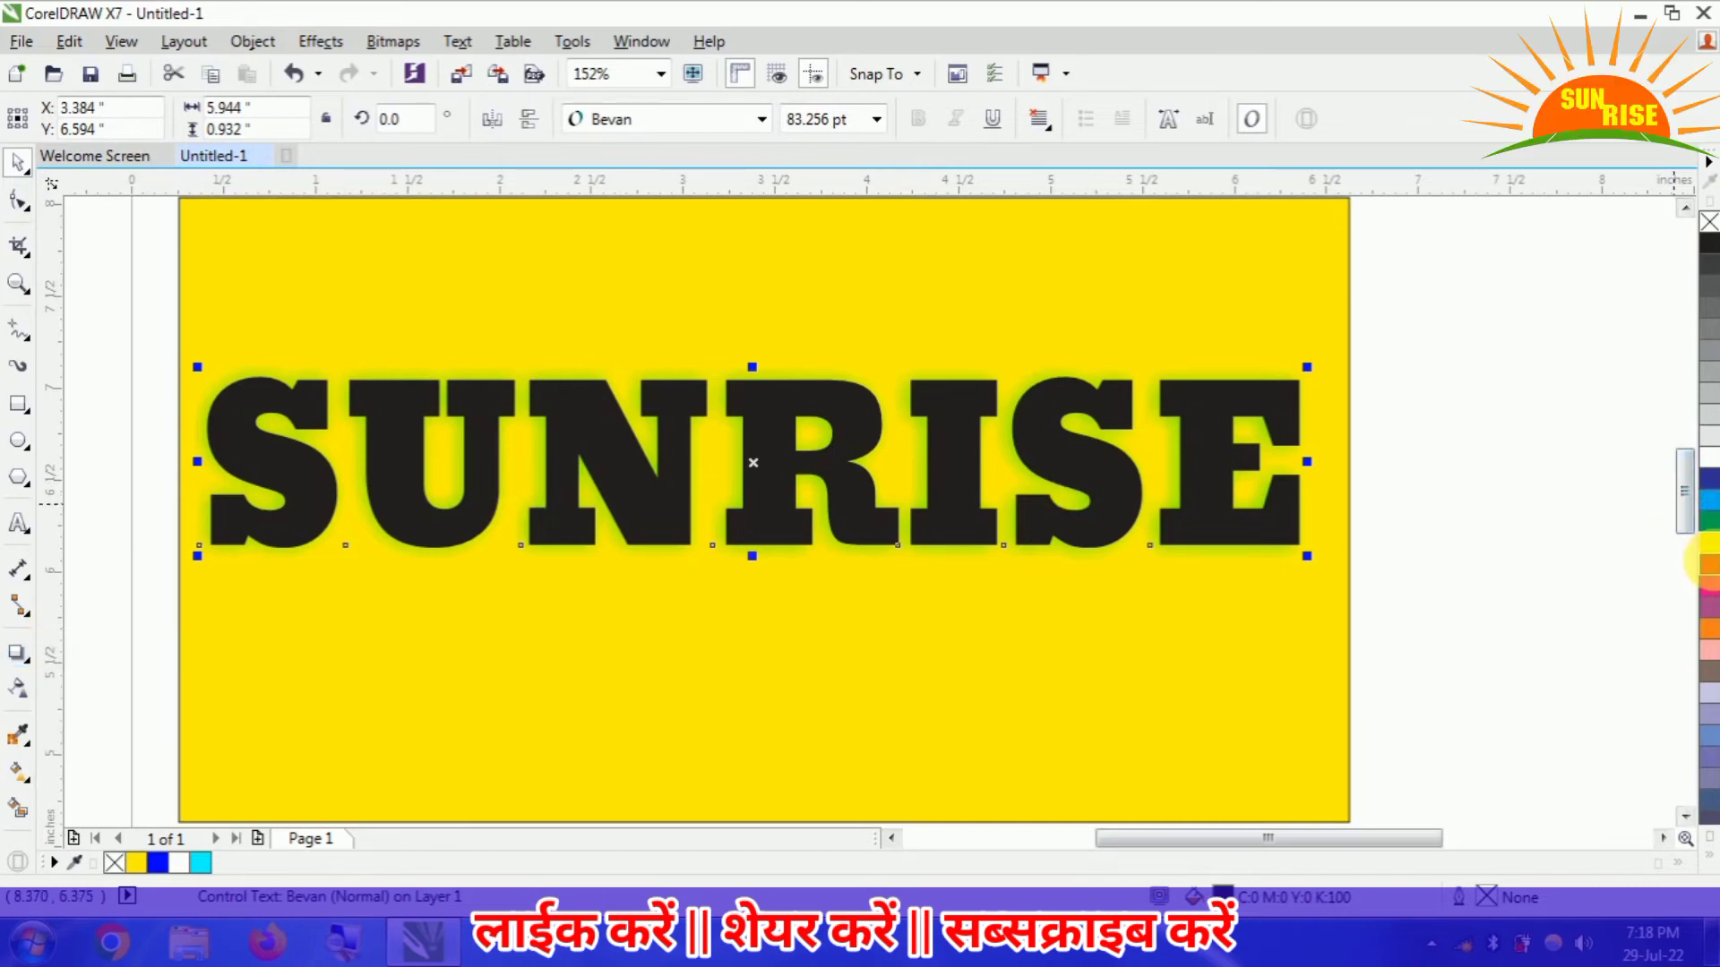
left_click(1708, 563)
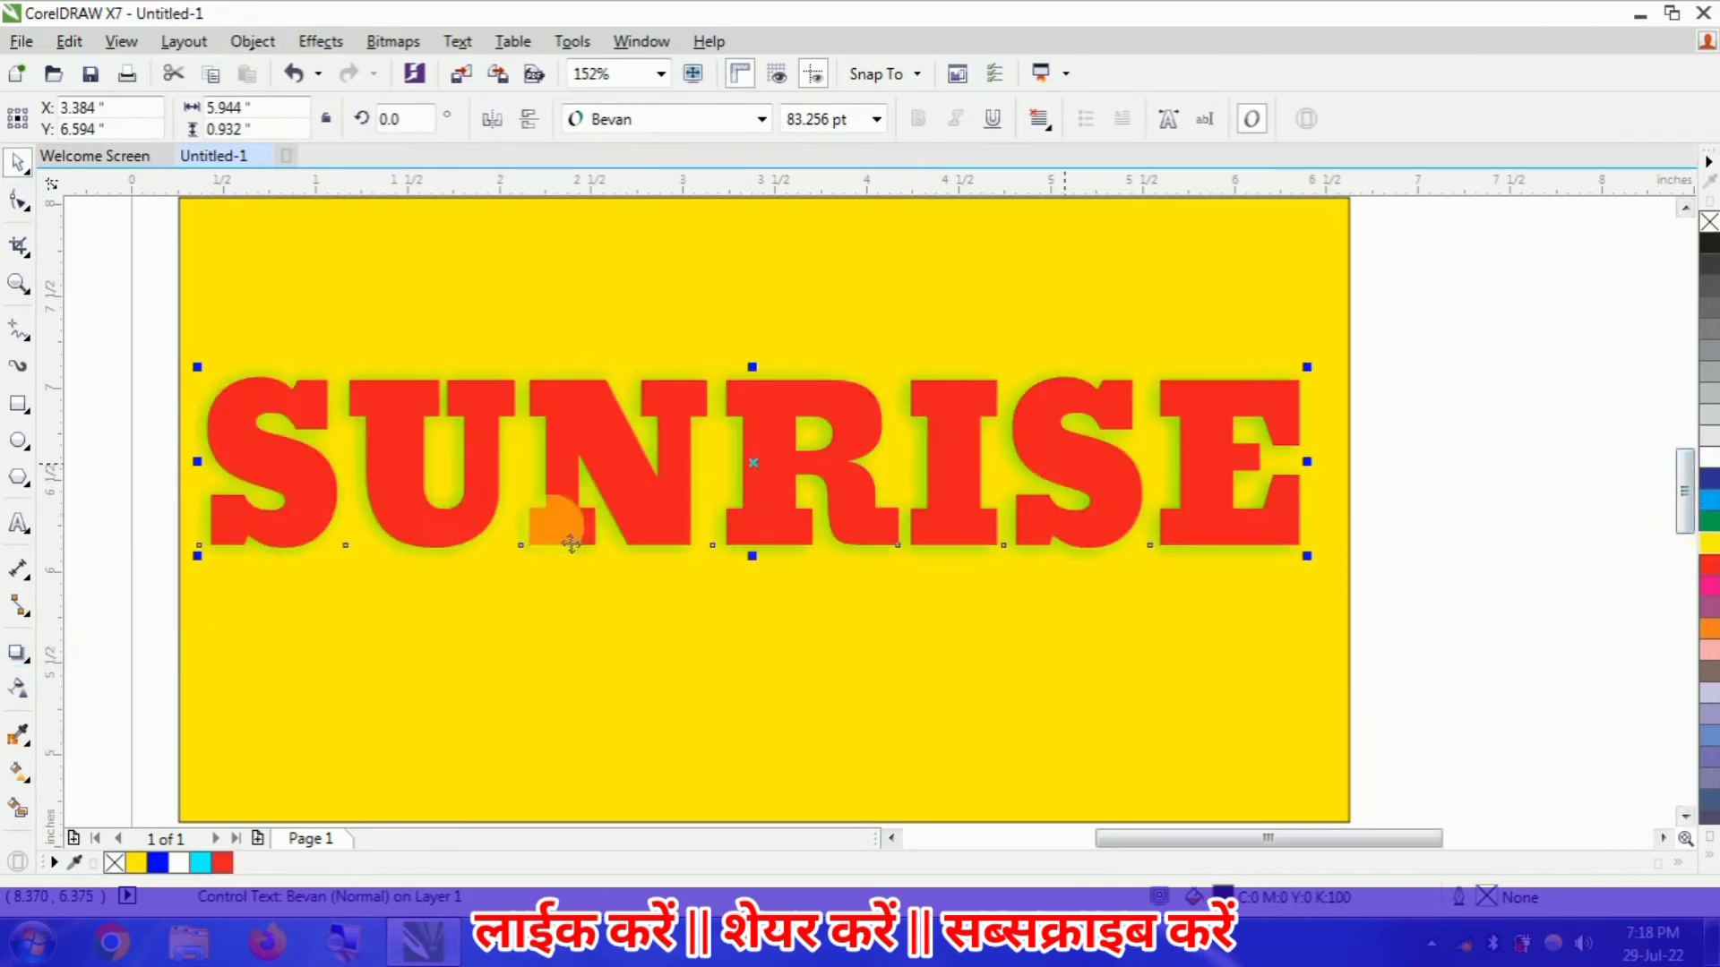
- Add a one-step black outside contour with an offset of about 0.118 inches around the red SUNRISE text
left_click(31, 662)
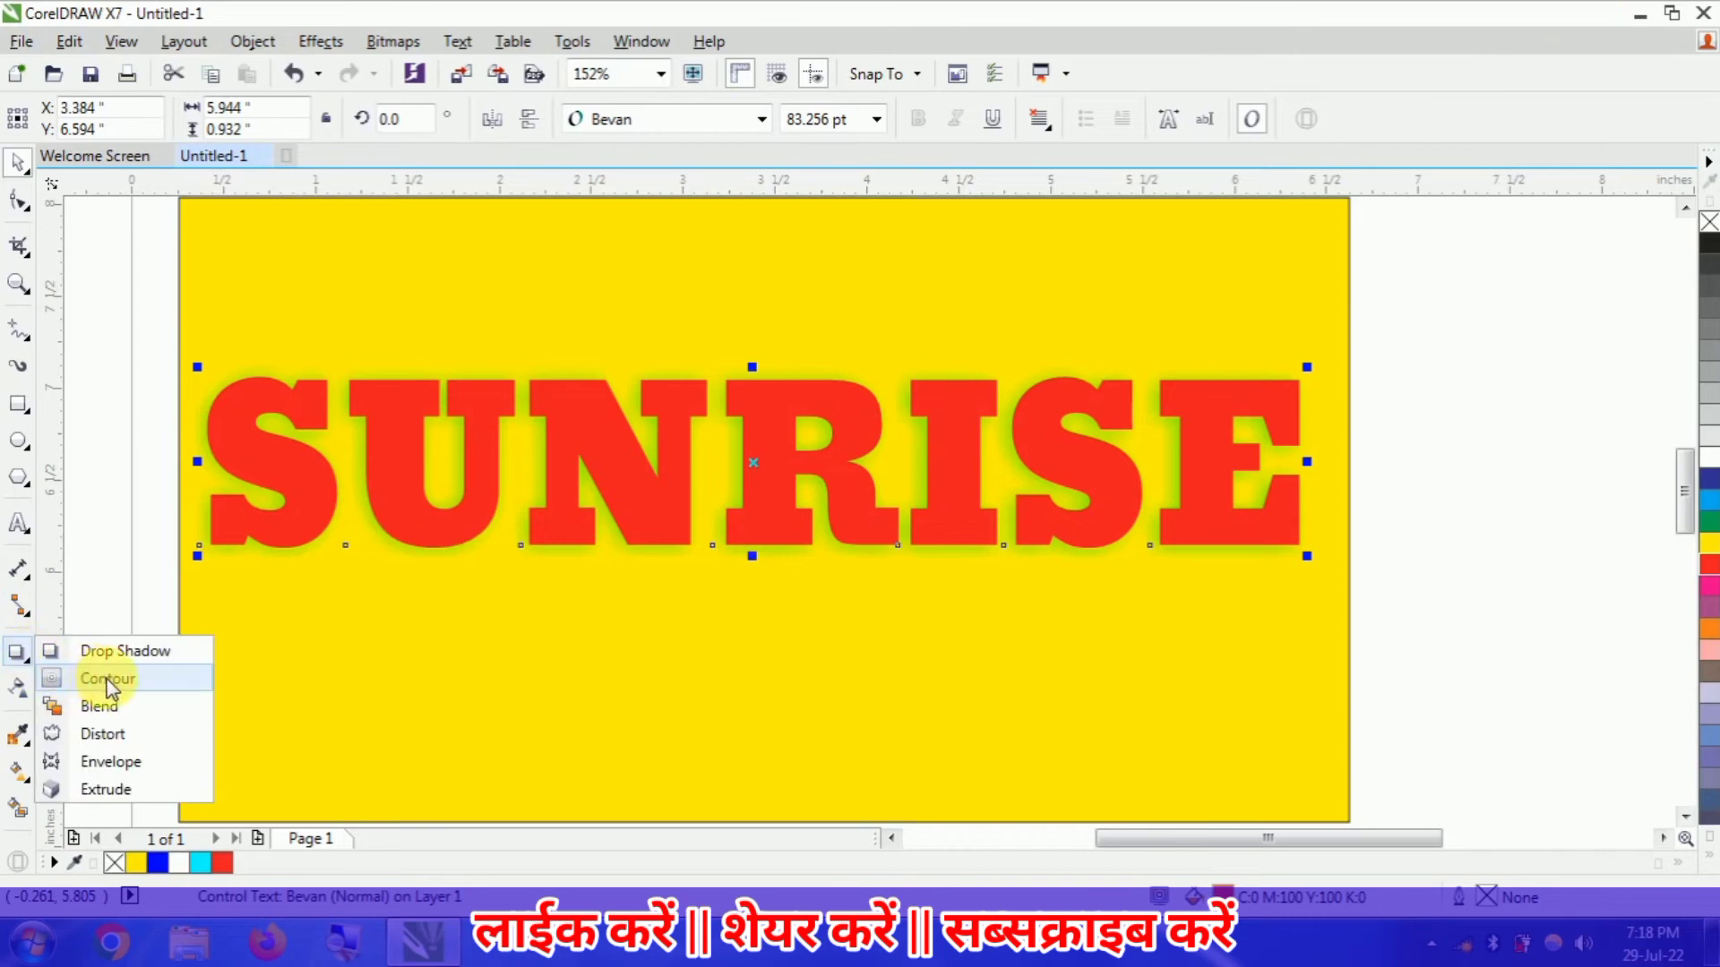
left_click(107, 681)
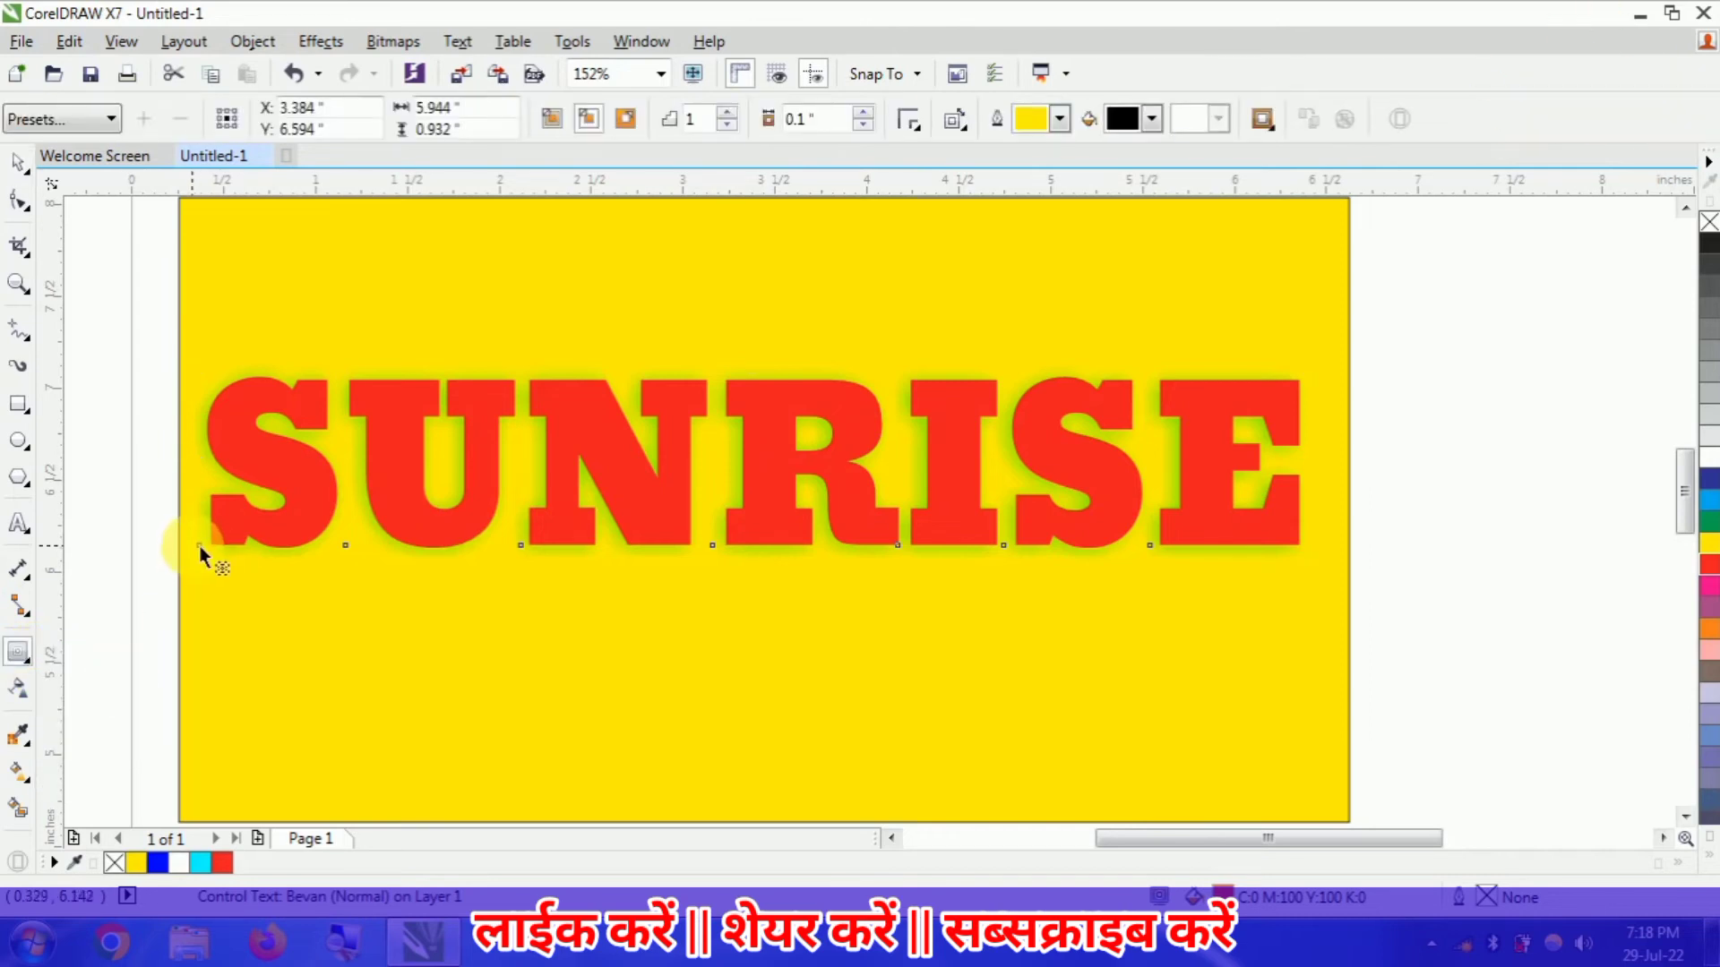
left_click_drag(199, 545, 185, 544)
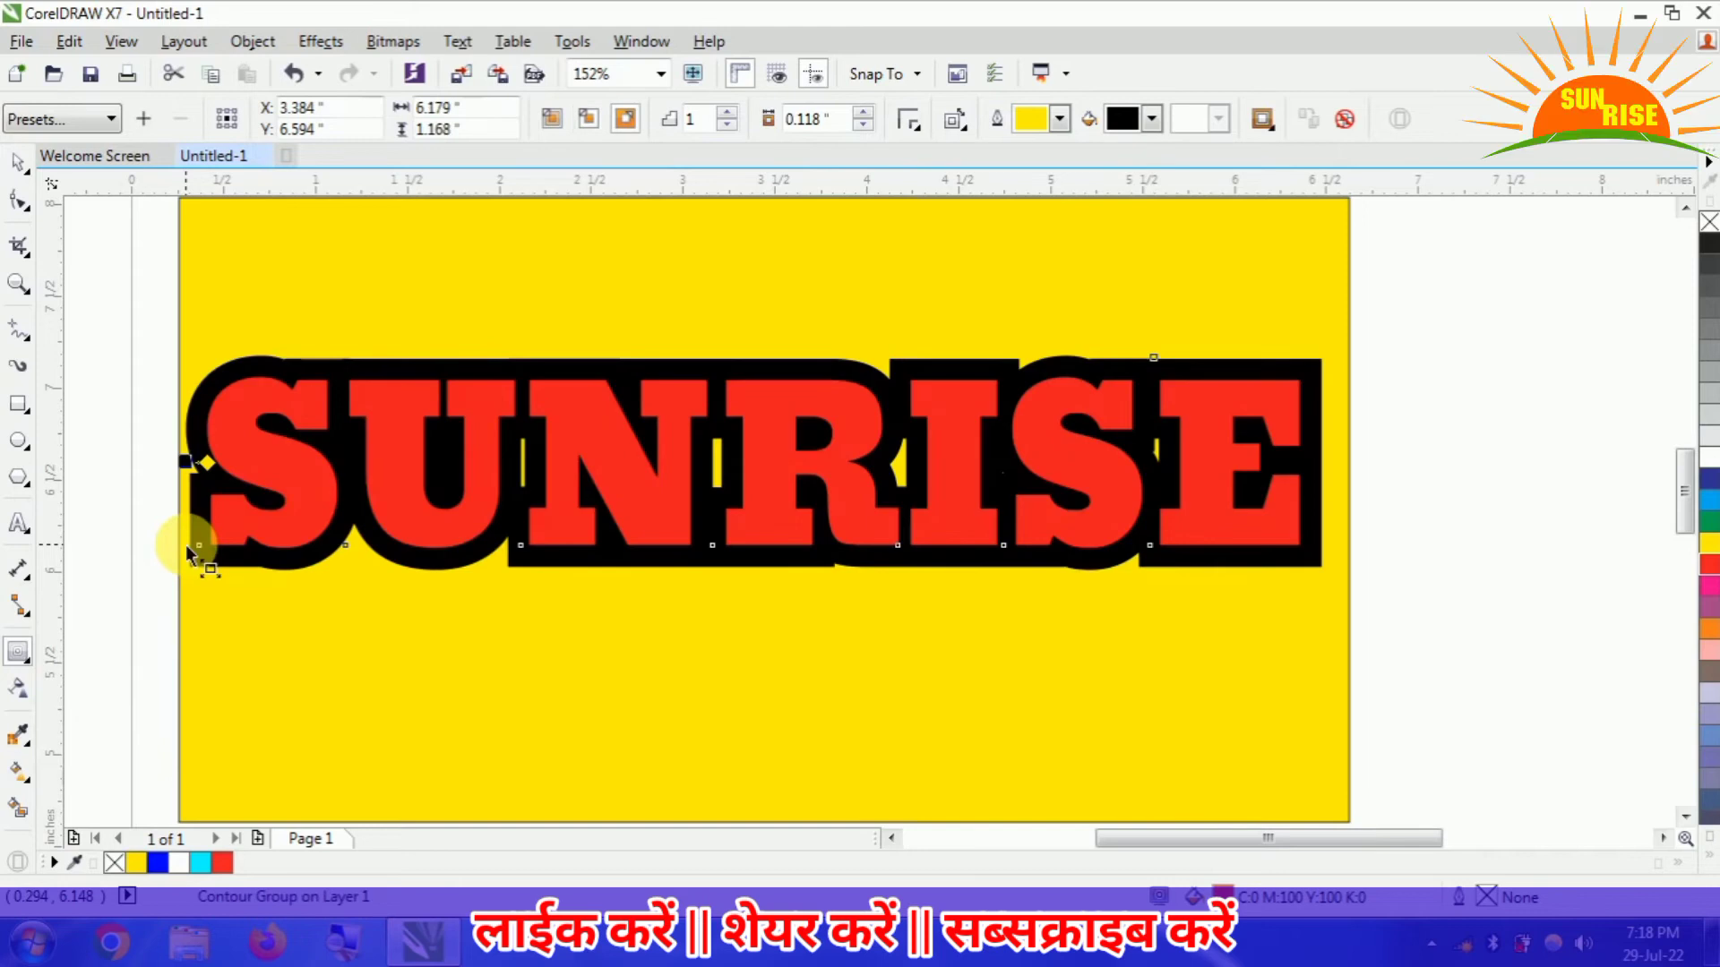
- Reduce the contour offset around the SUNRISE text to 0.068 inches and deselect the text
left_click(863, 127)
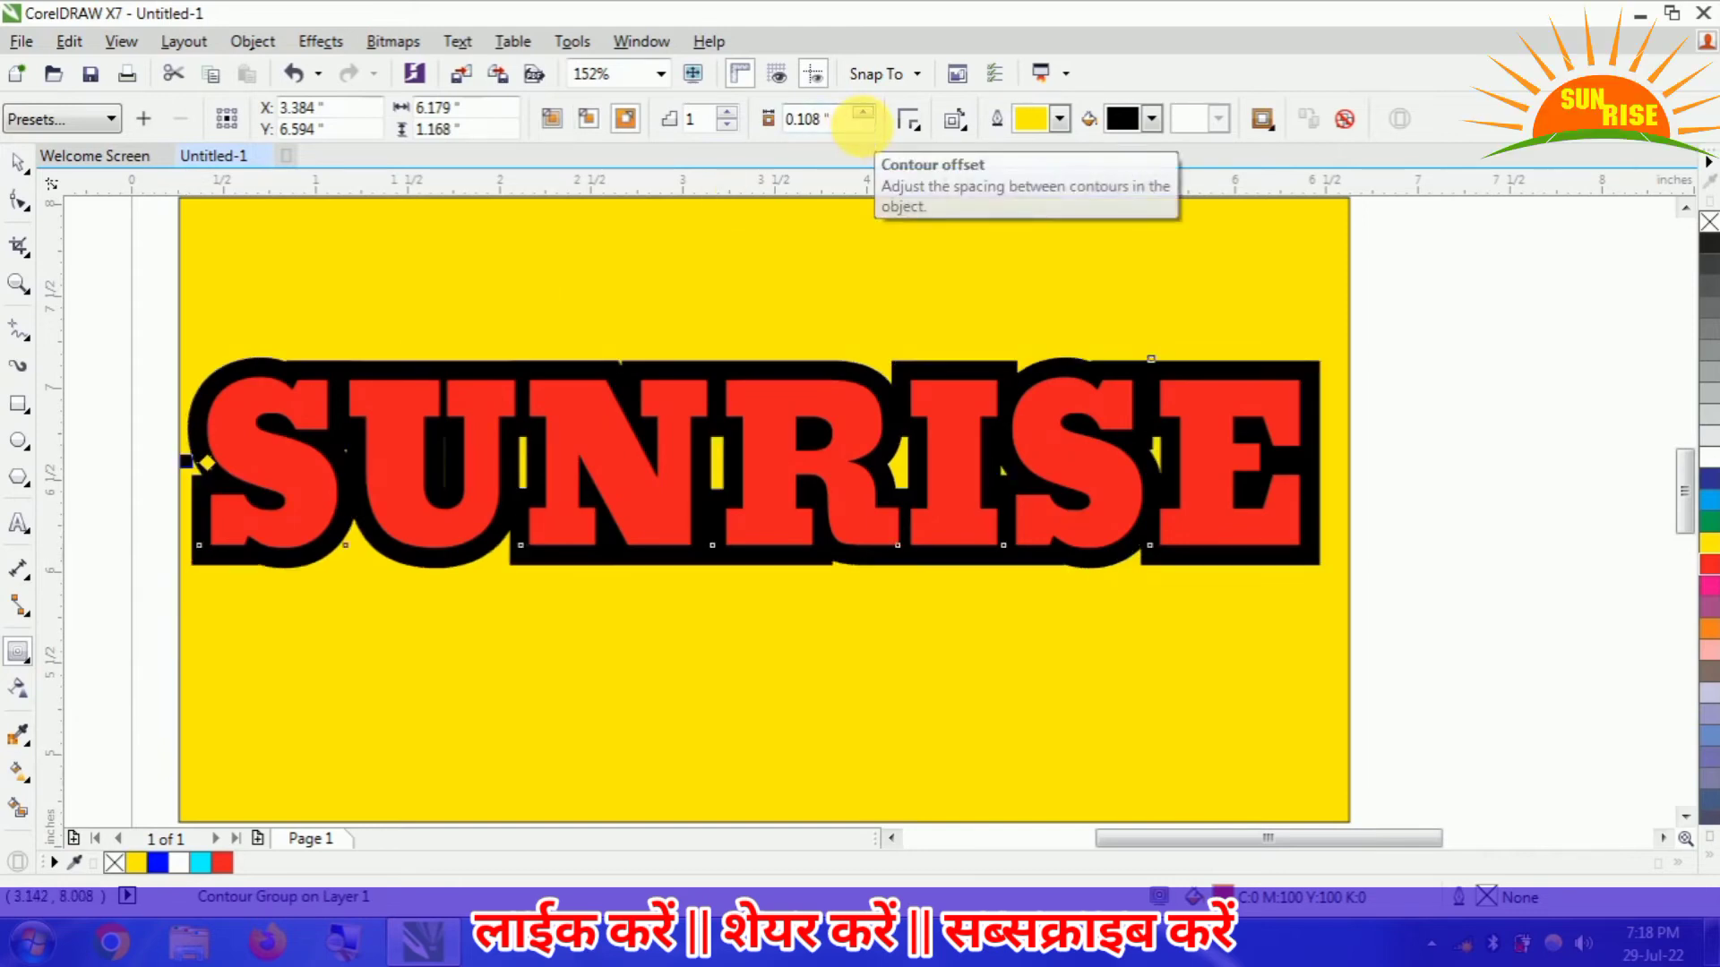
left_click(863, 127)
left_click(863, 126)
left_click(862, 126)
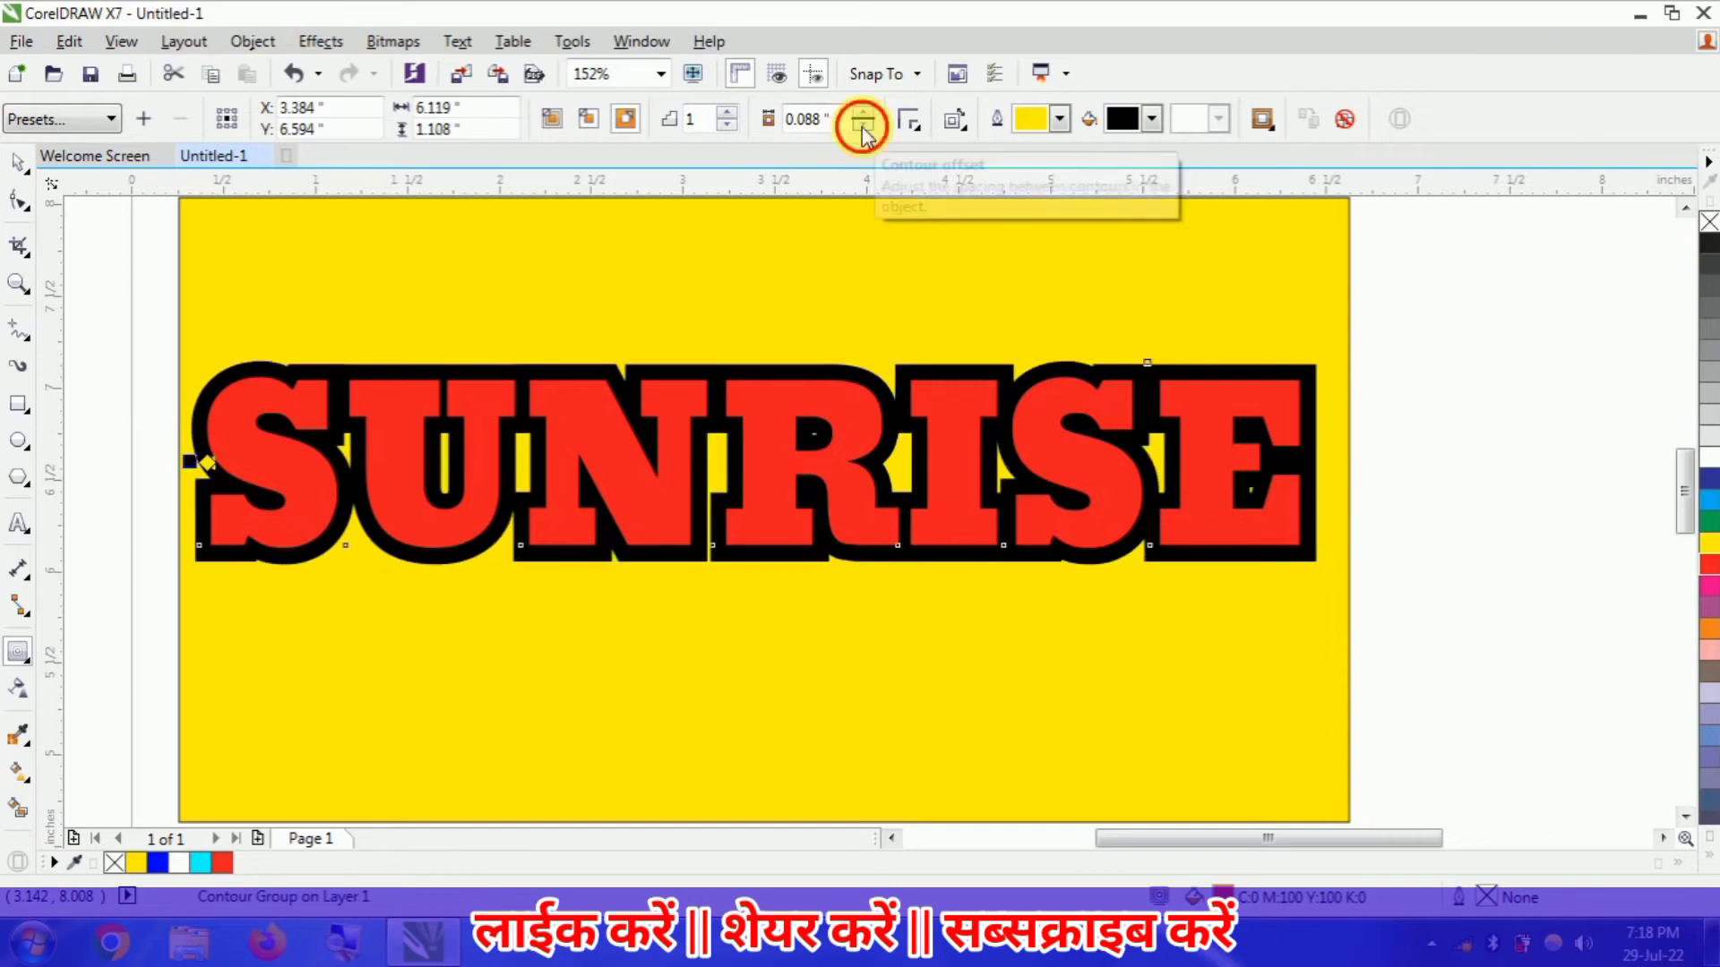
left_click(863, 126)
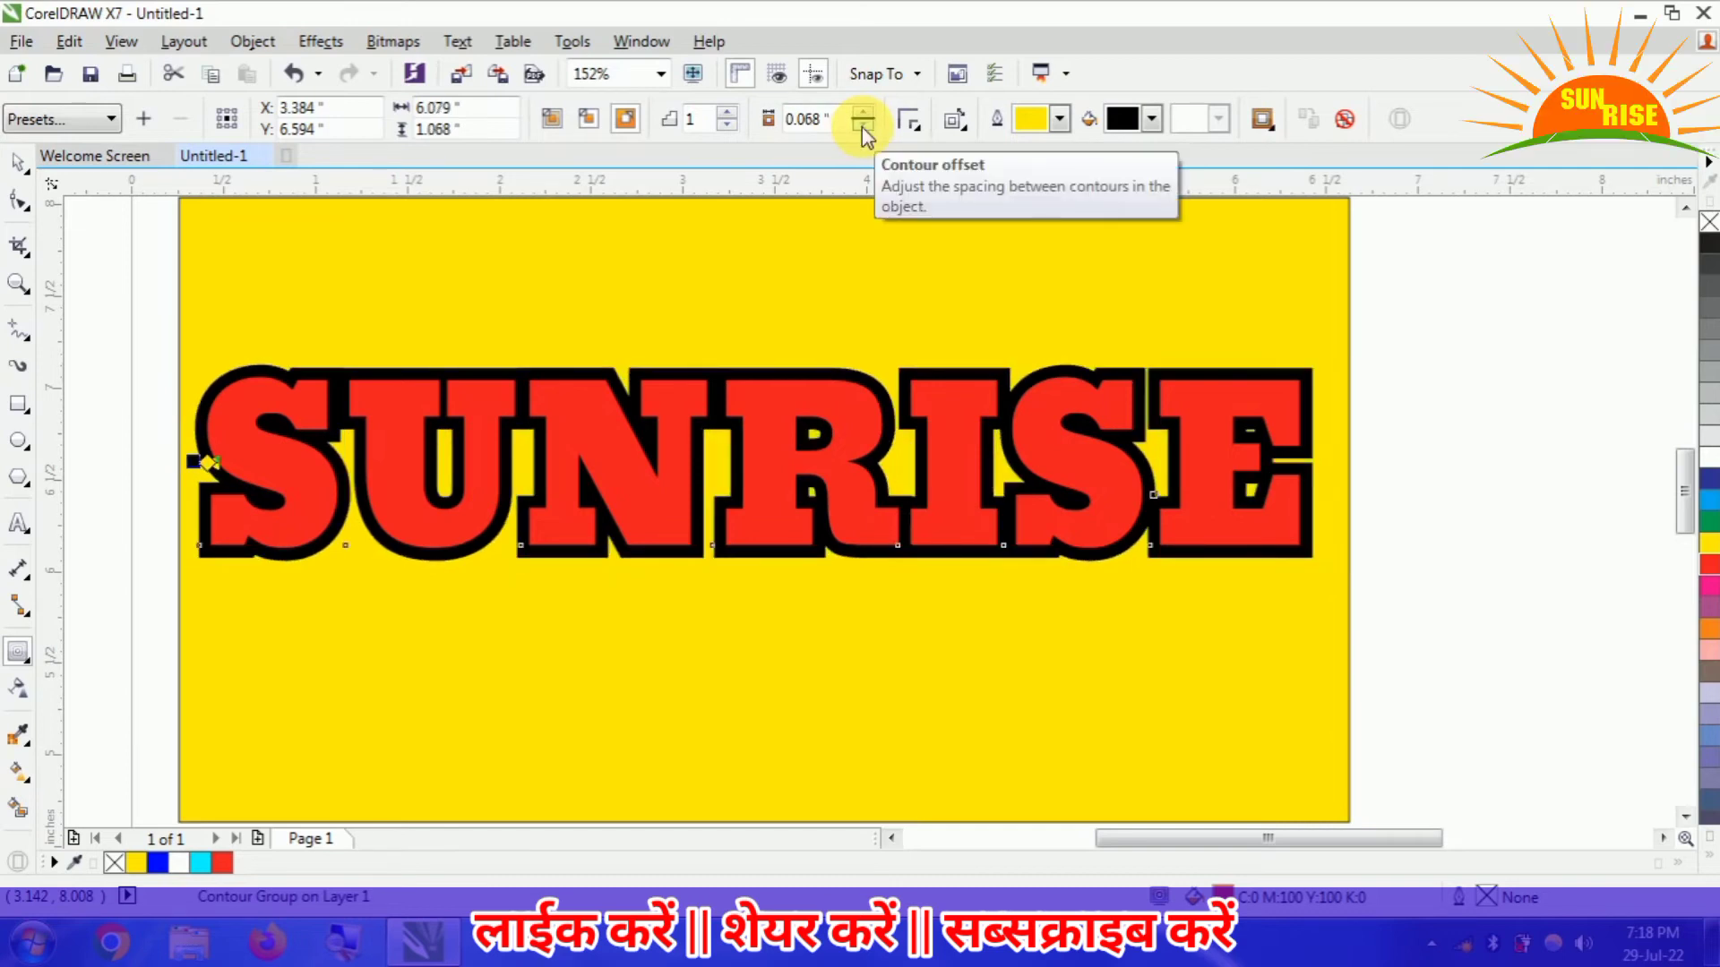
left_click(18, 164)
left_click(126, 565)
- Try a 20-step blend between the yellow rectangle and the SUNRISE text, and undo it
left_click(285, 542)
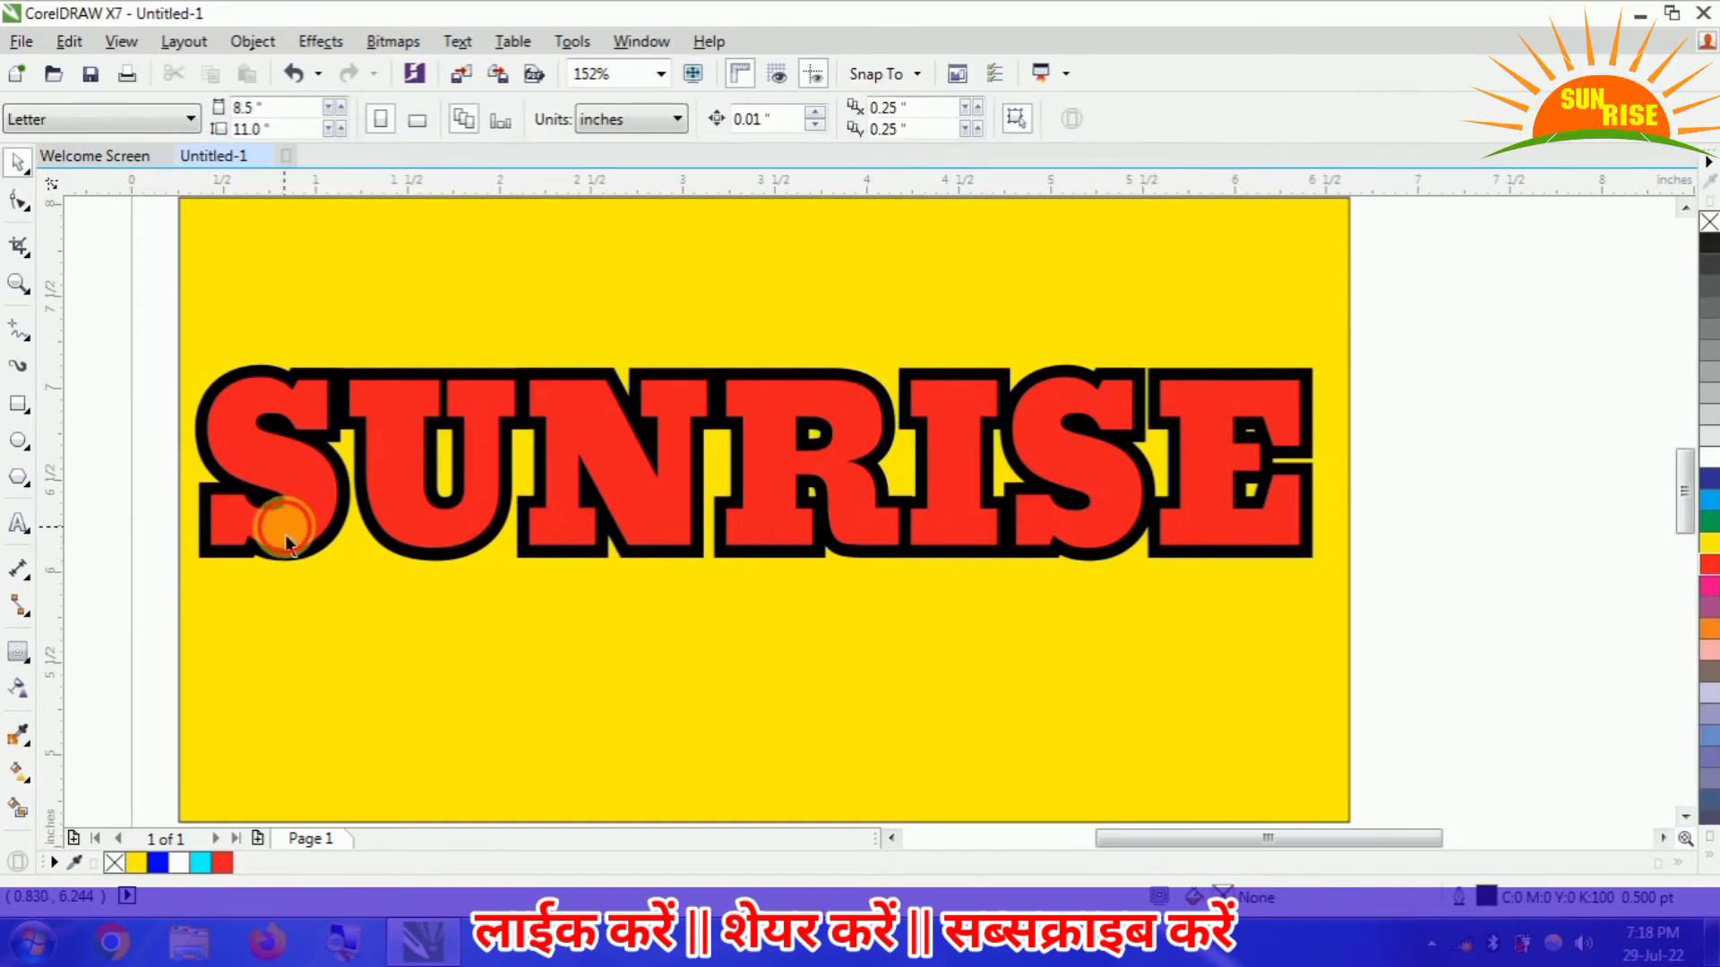
left_click(30, 668)
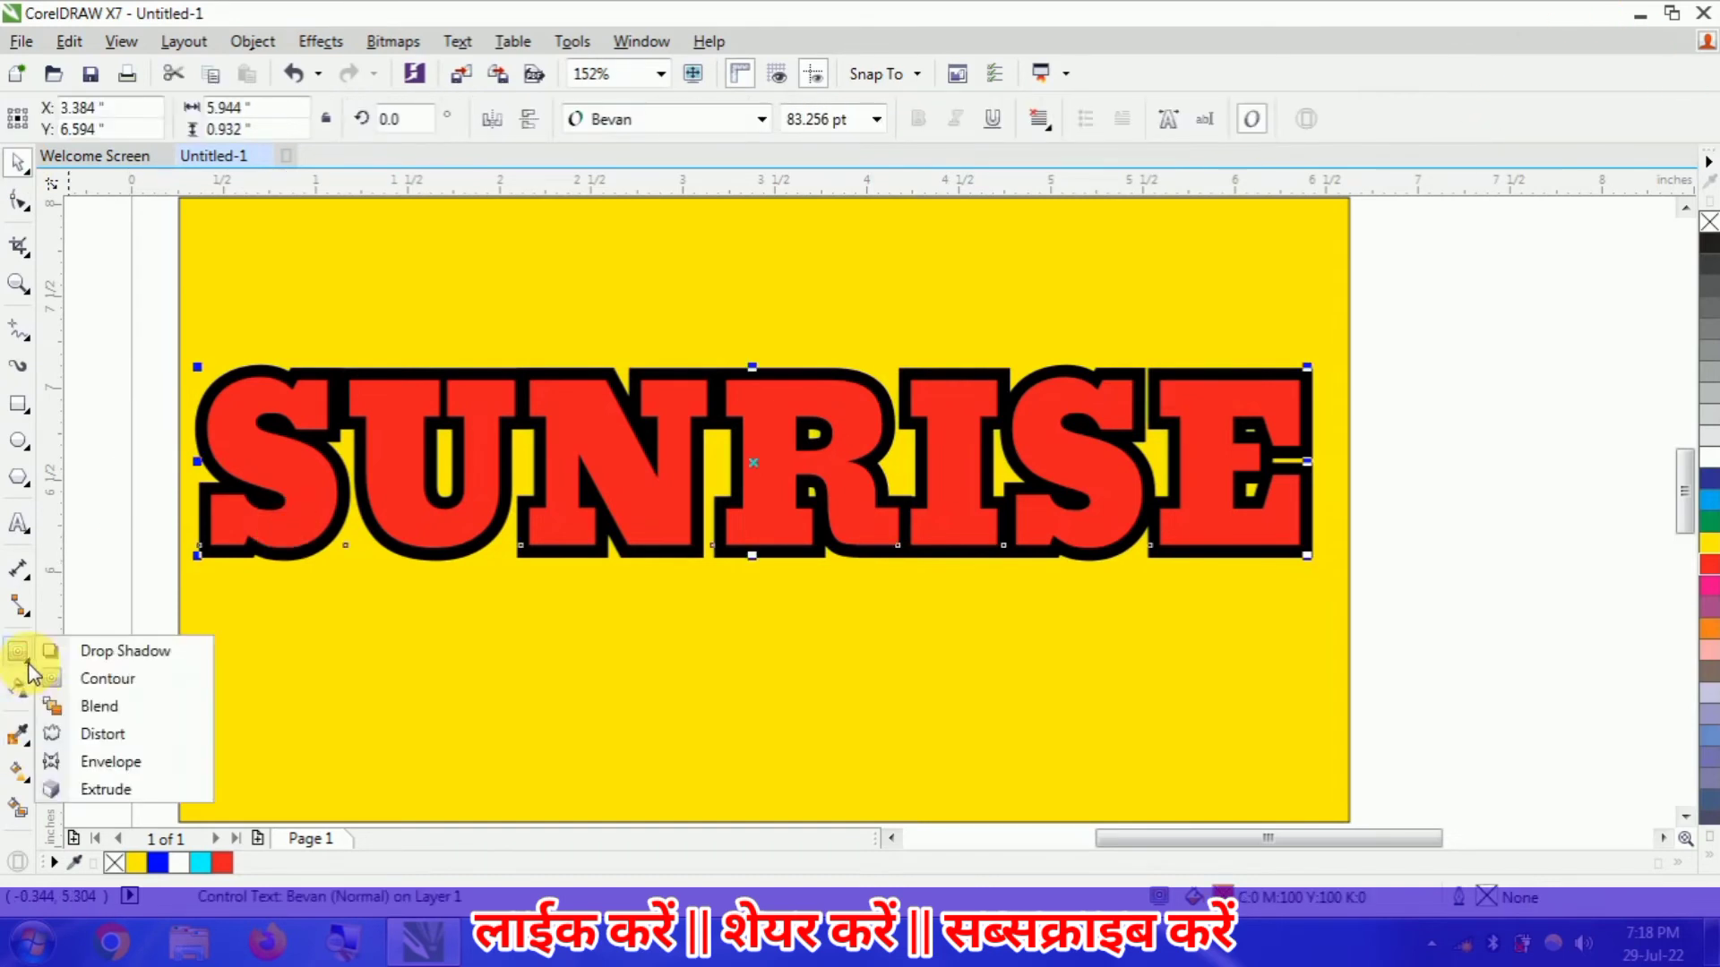
left_click(129, 707)
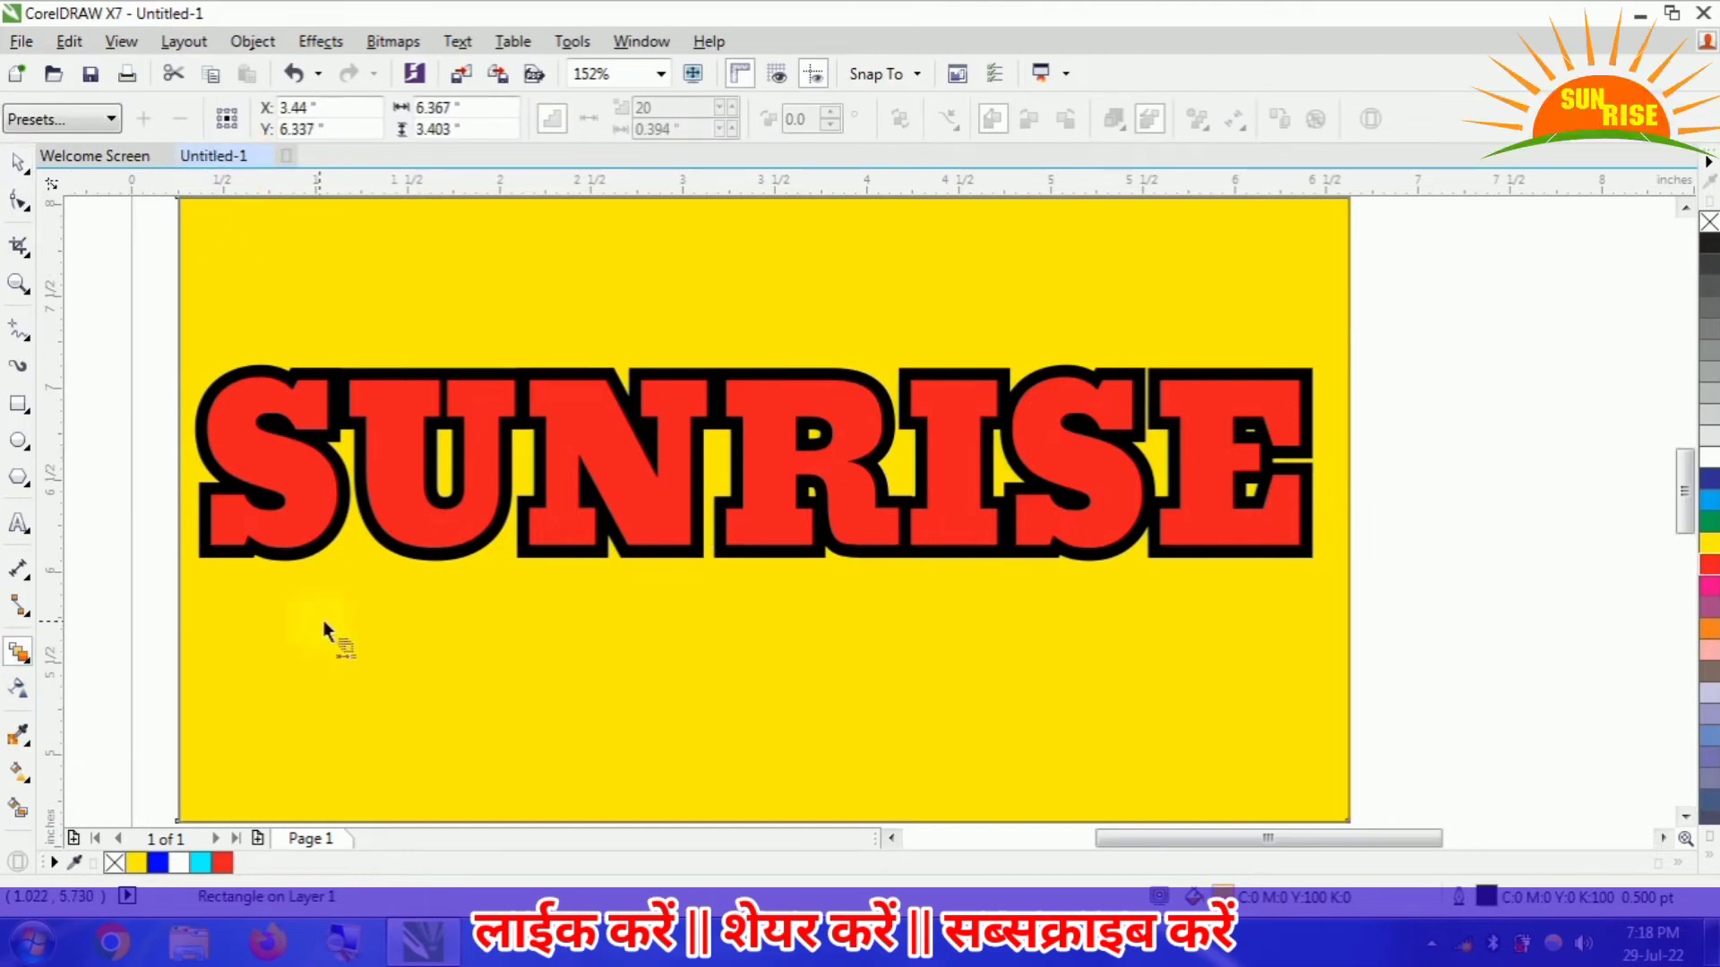
left_click_drag(1686, 496, 1684, 485)
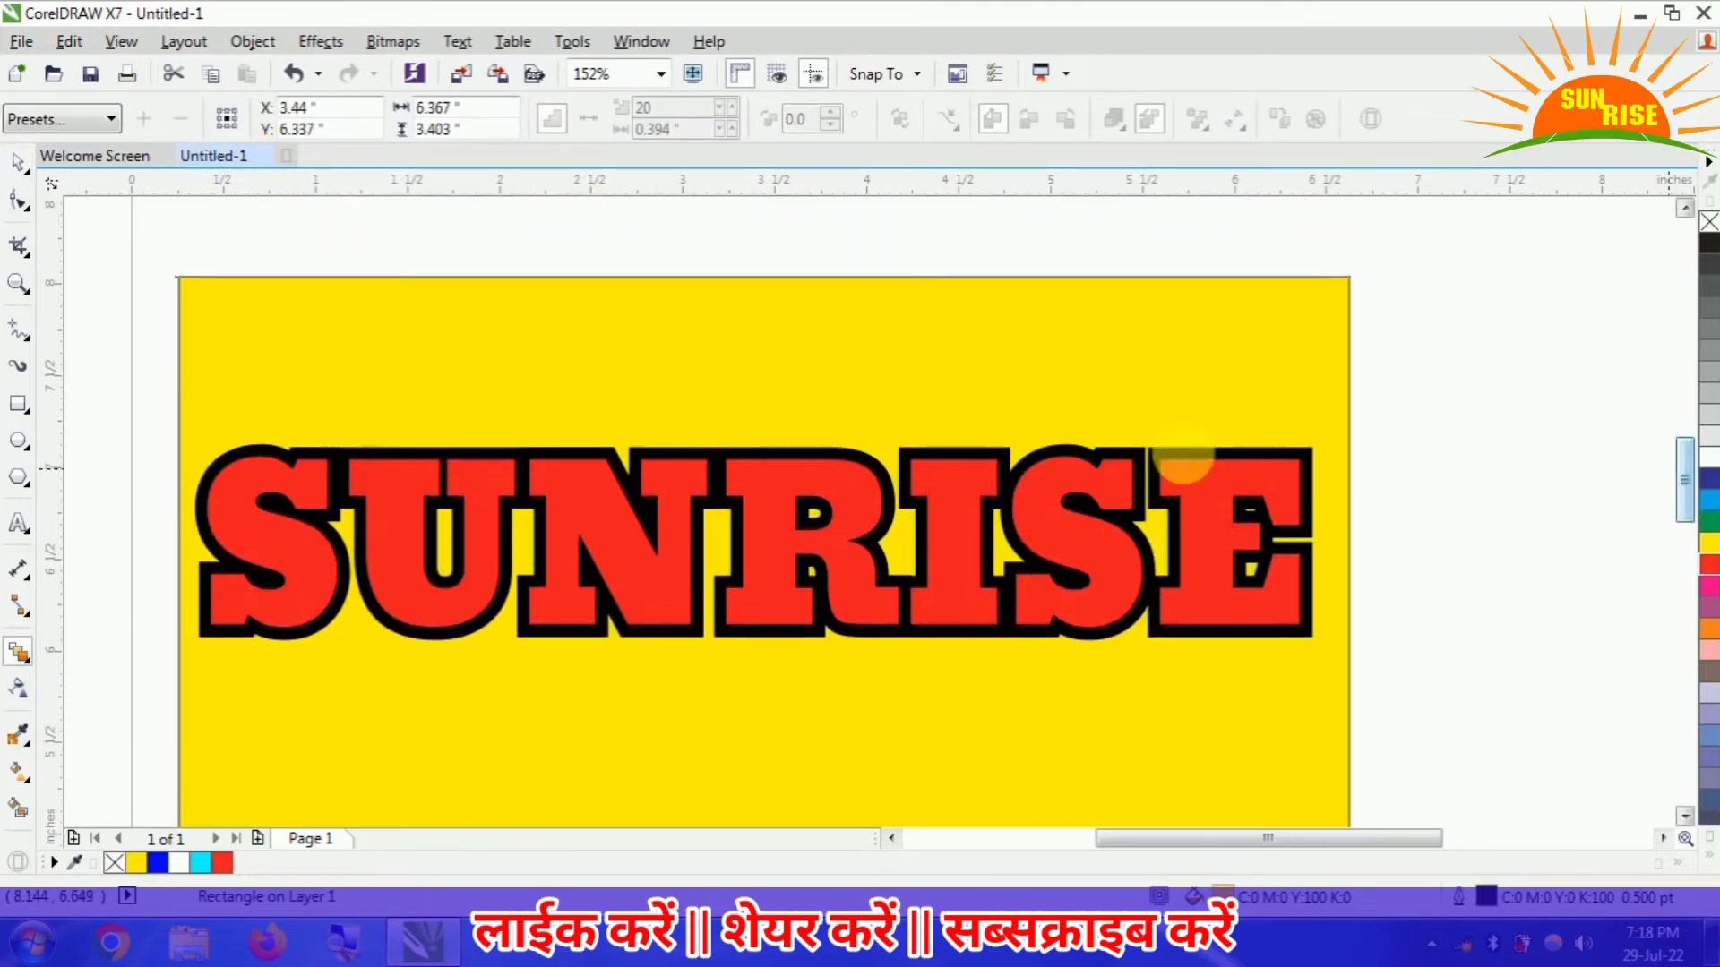
left_click(182, 274)
left_click(180, 278)
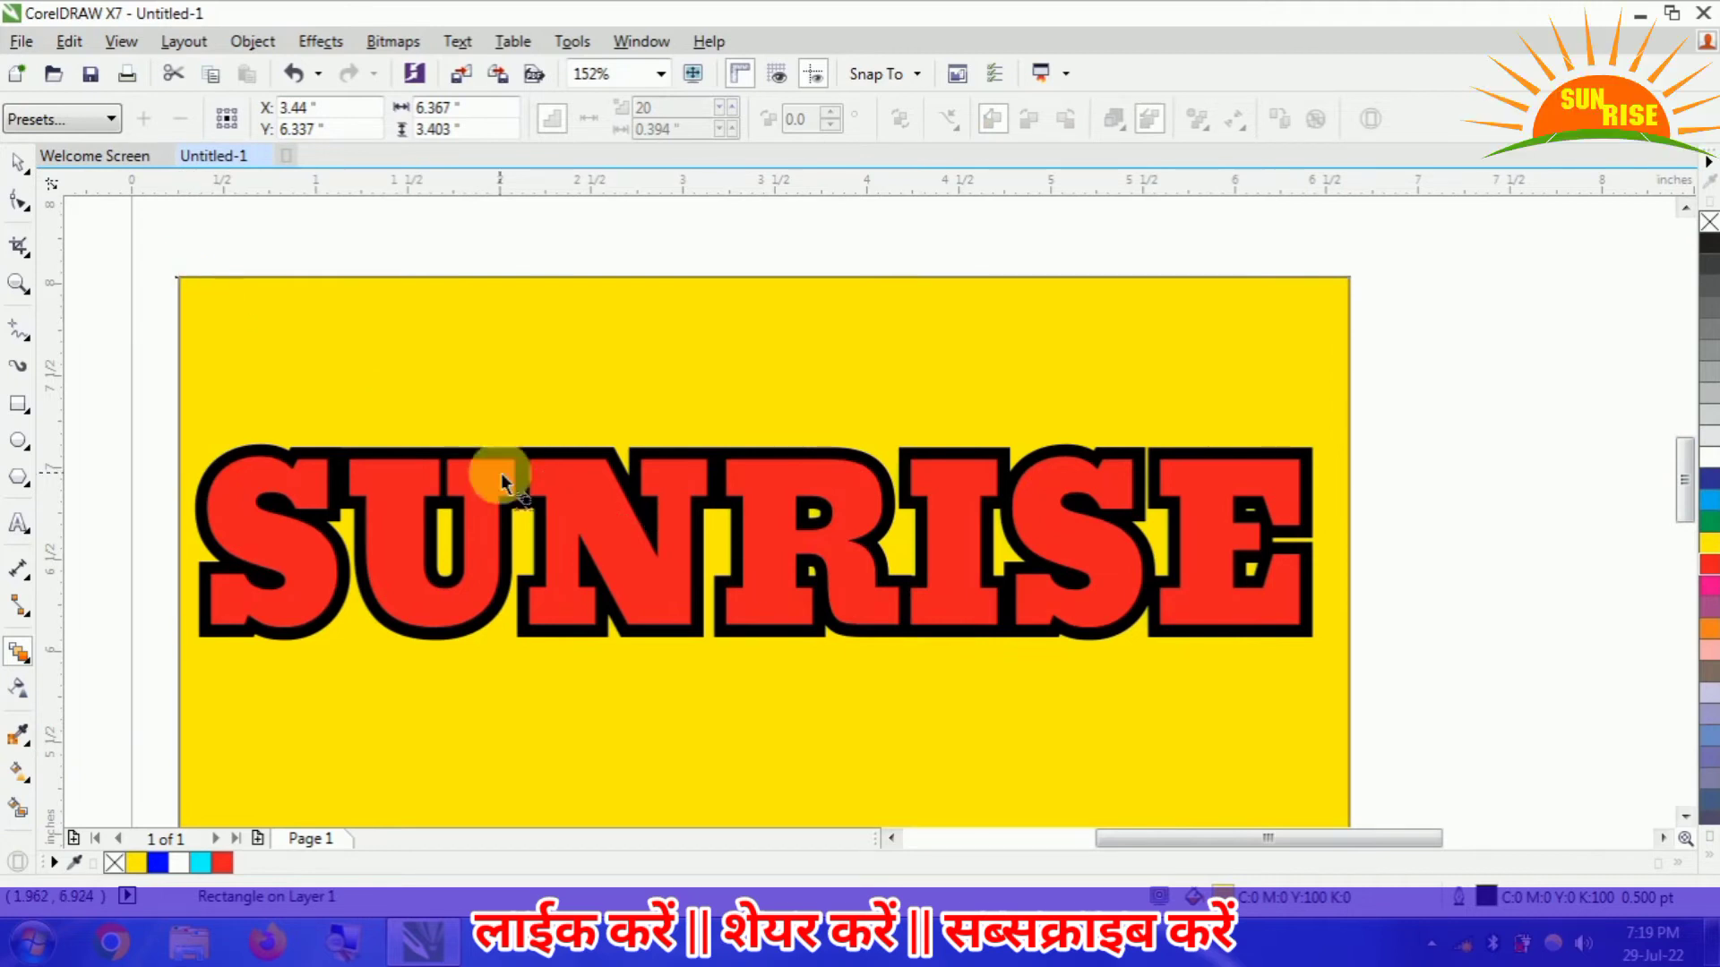
left_click_drag(680, 562, 724, 327)
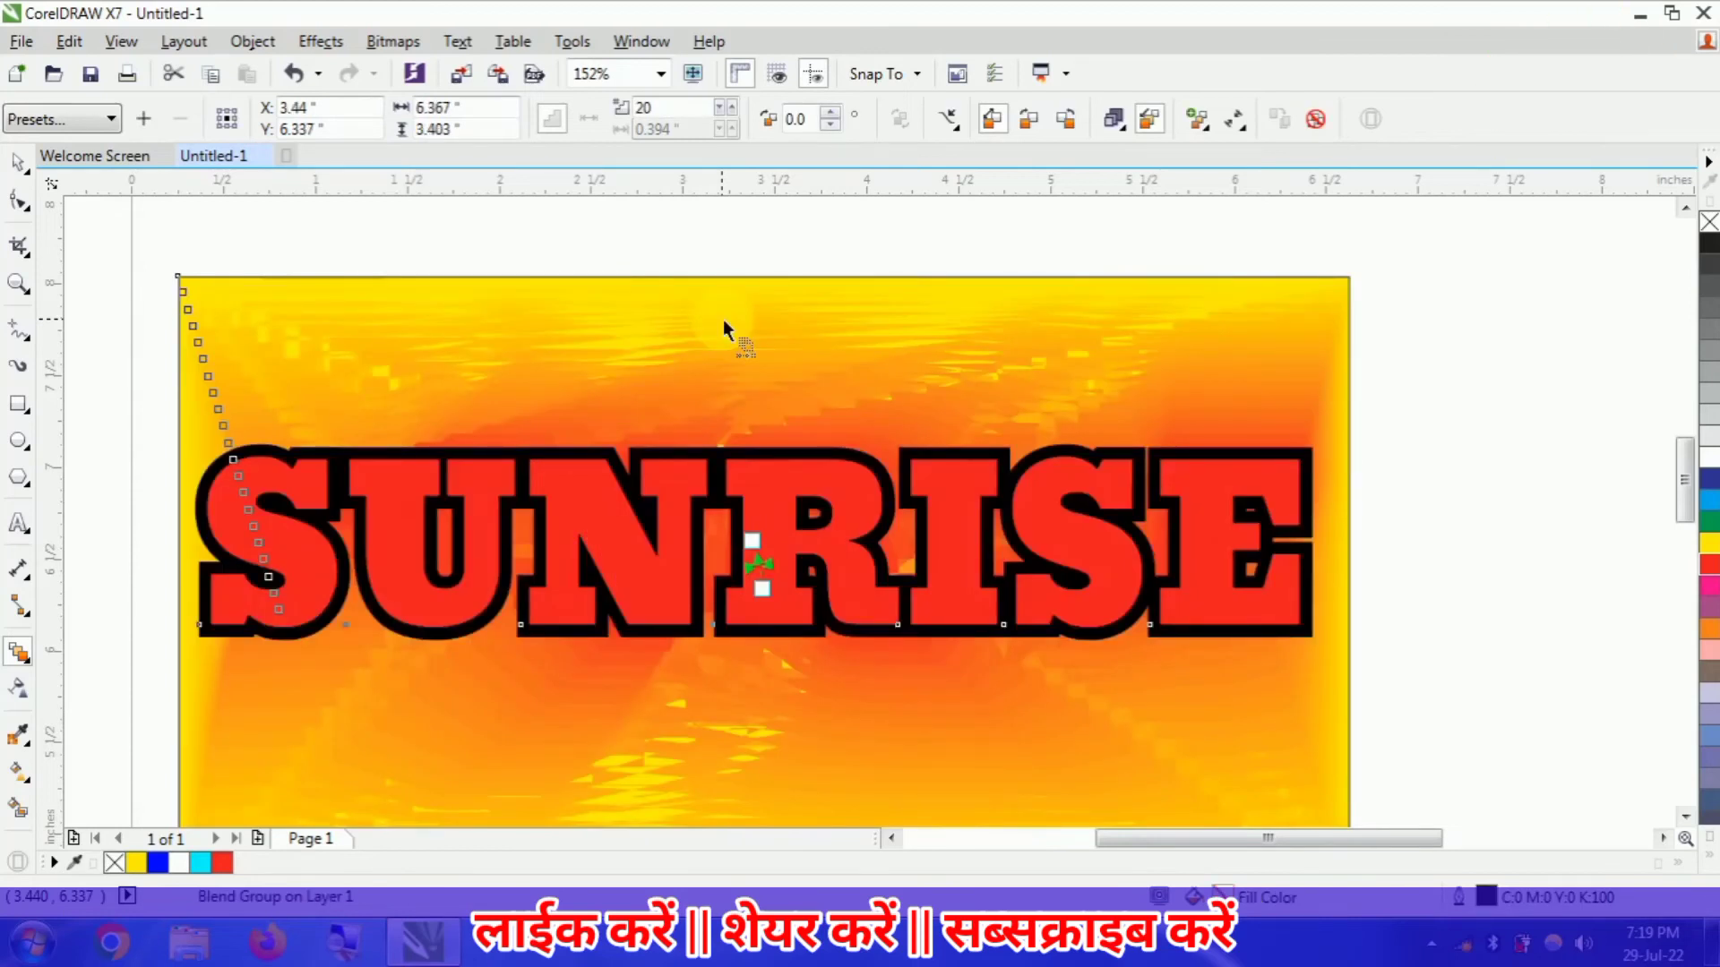
key("ctrl+z")
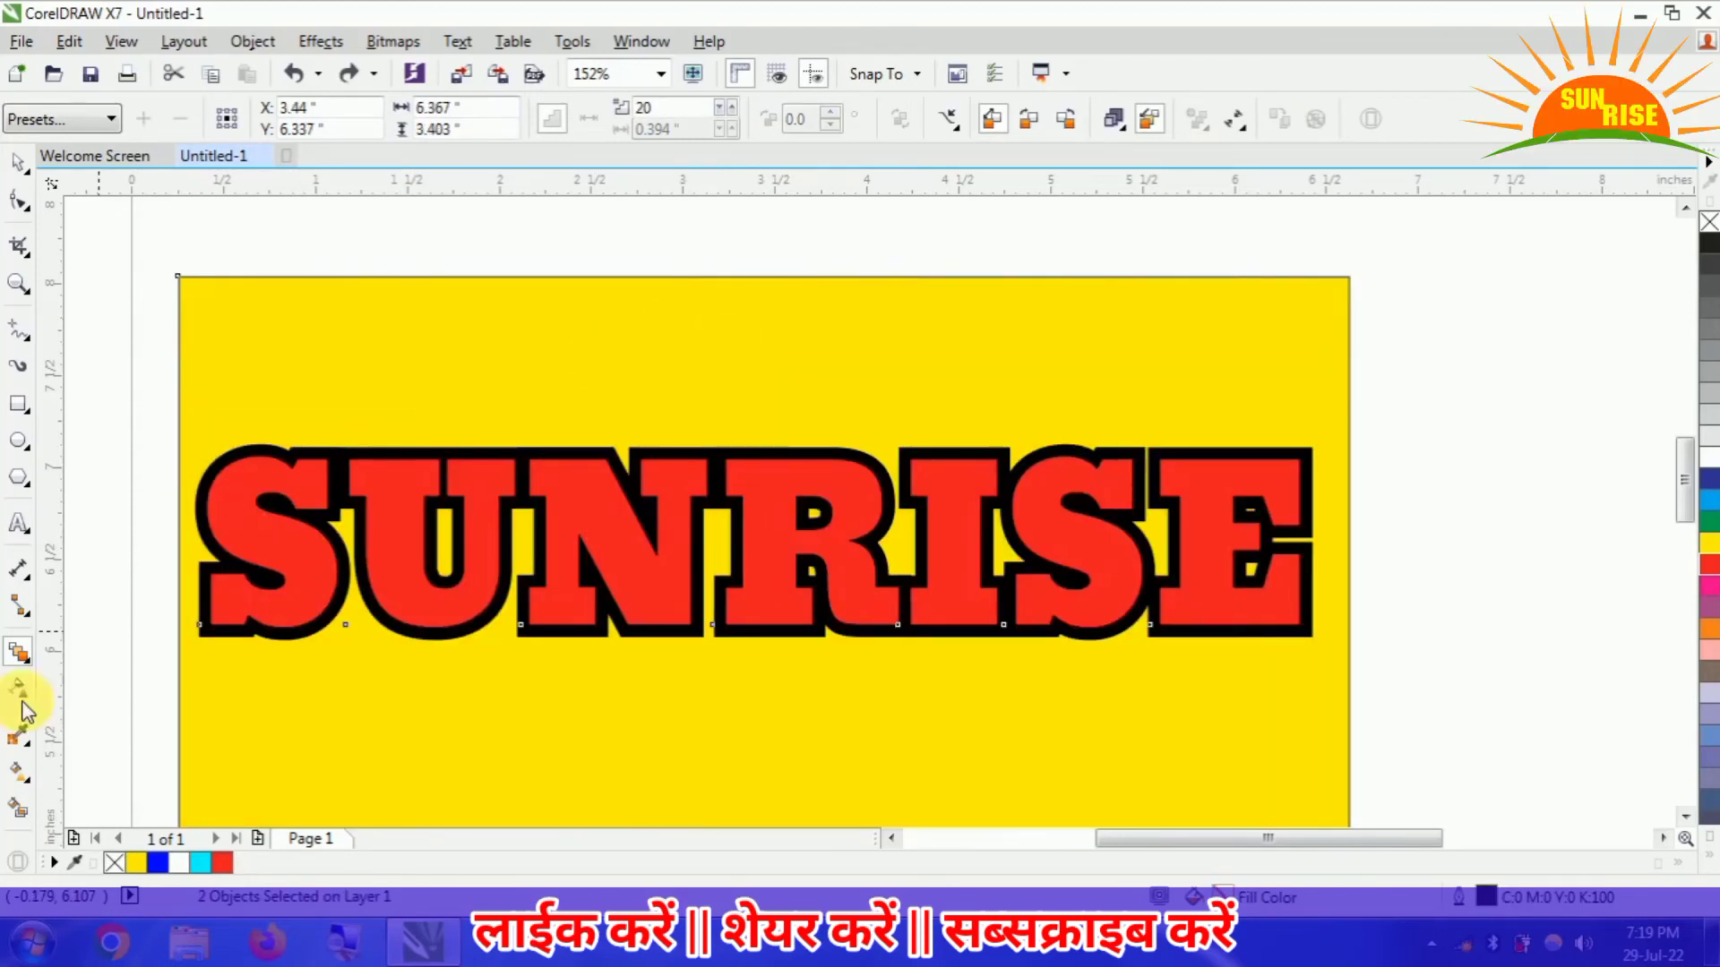
- Try a push-and-pull distortion of amplitude 1 on the rectangle and text together, and undo it
left_click(29, 662)
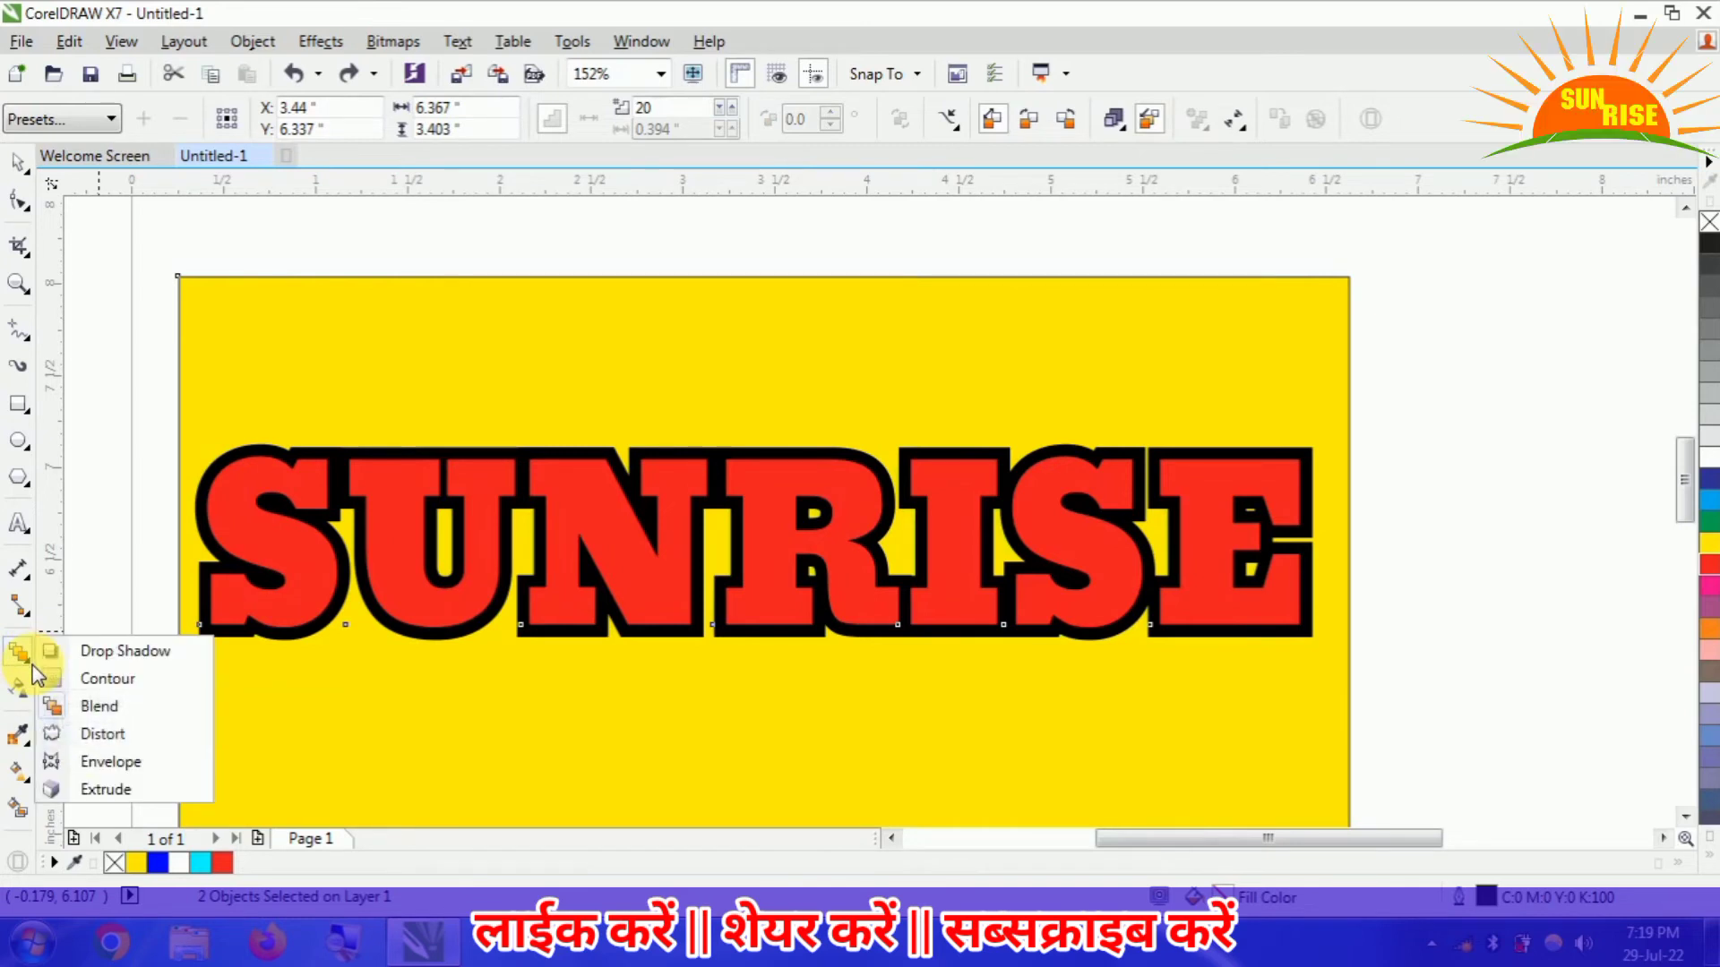
left_click(99, 734)
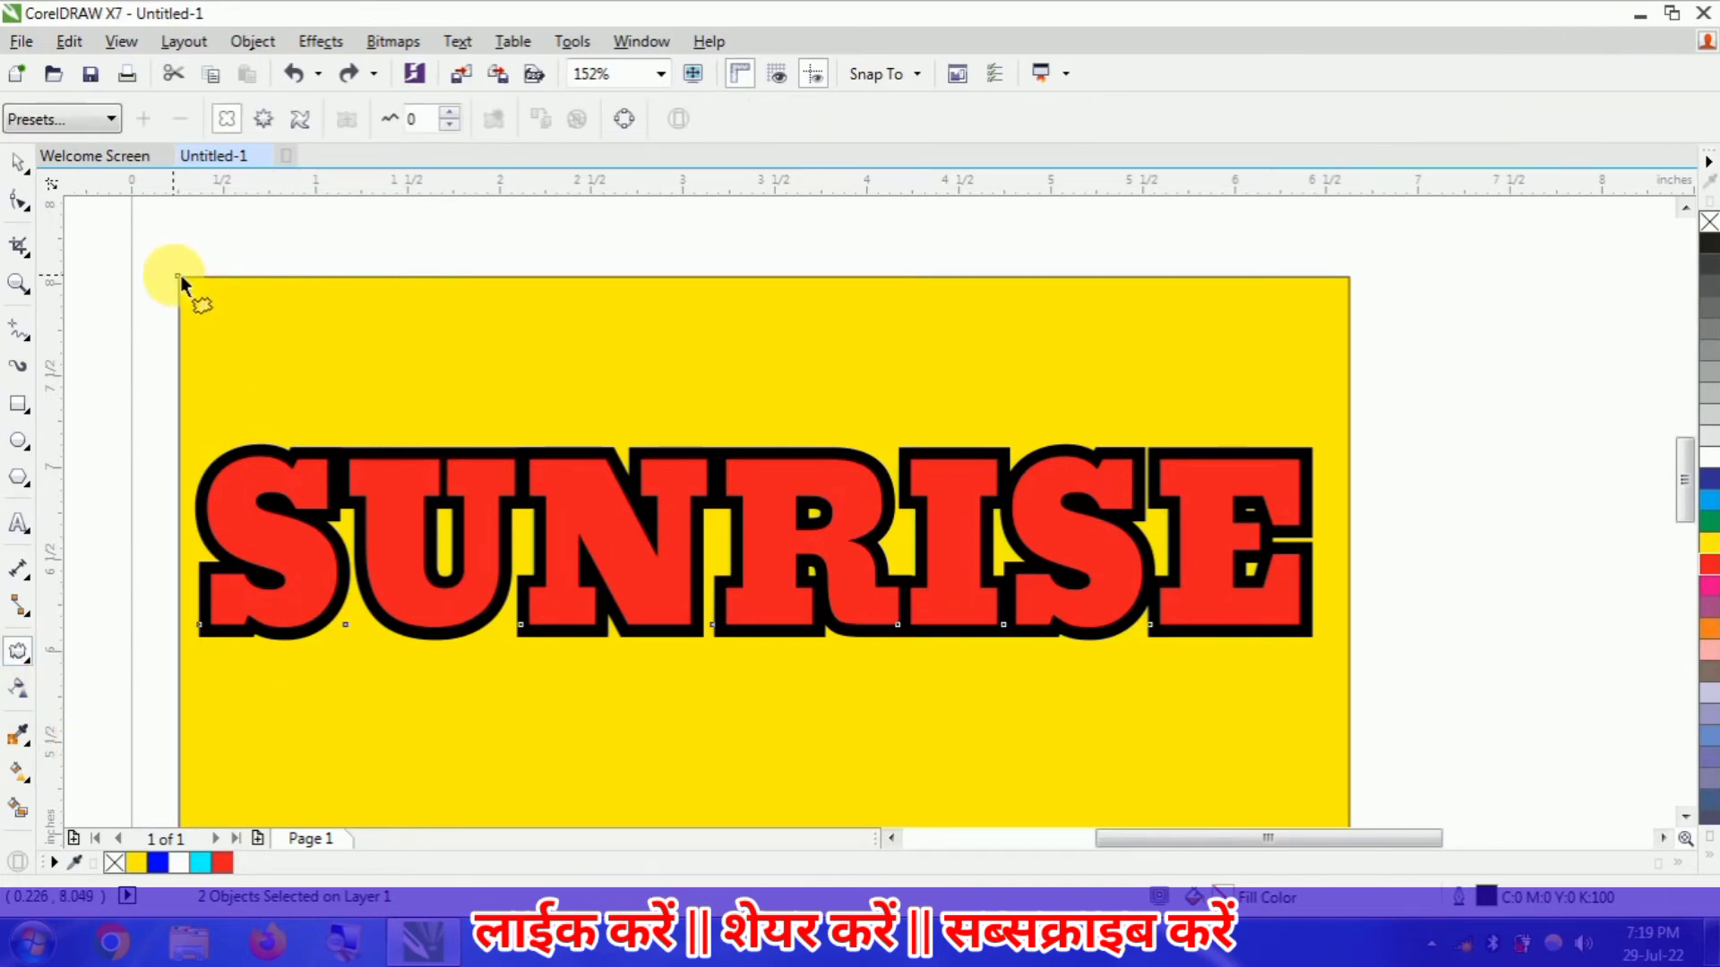
left_click_drag(180, 276, 186, 283)
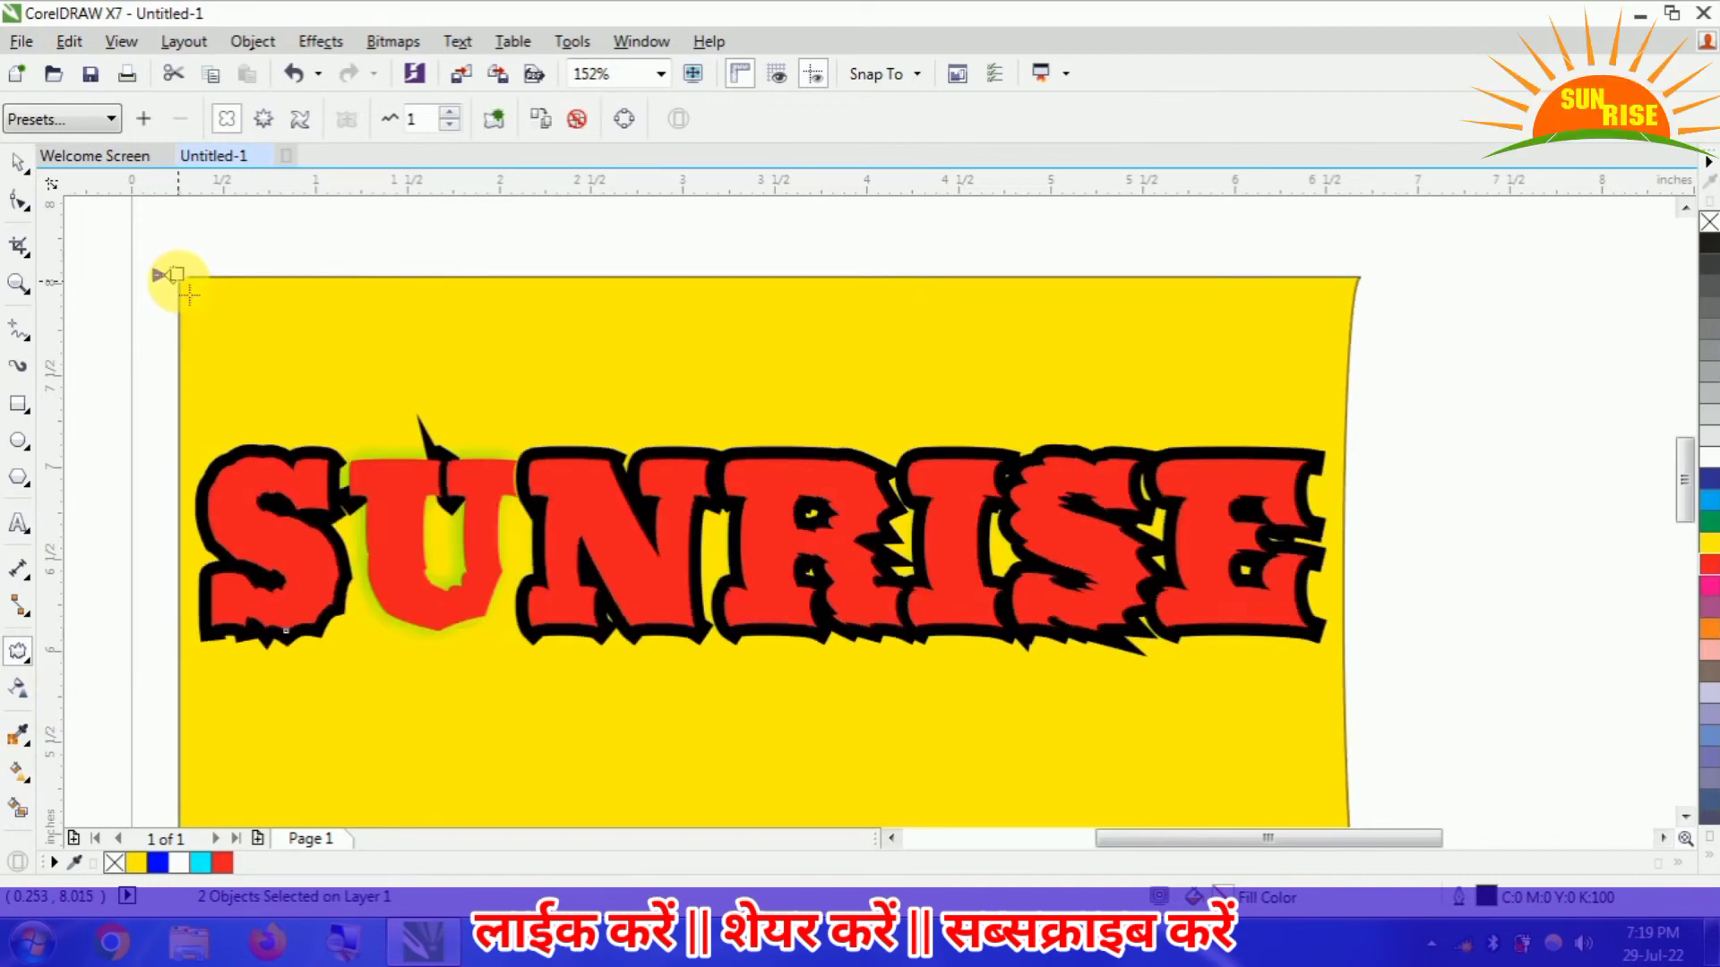
key("ctrl+z")
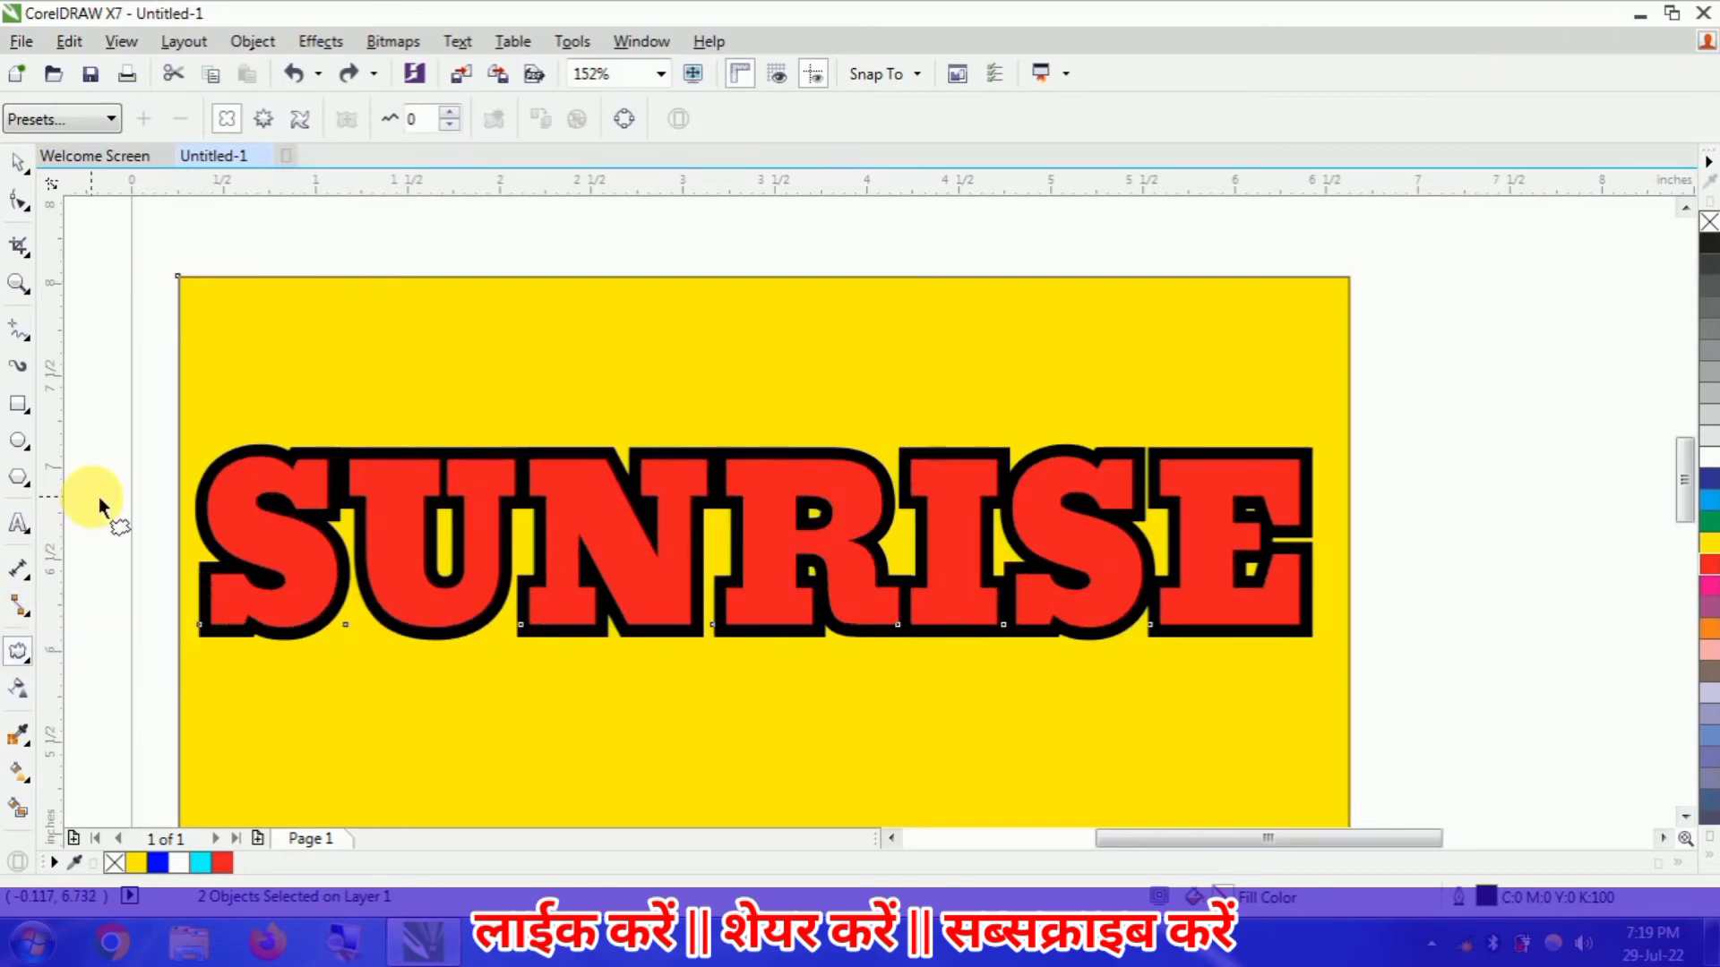
- Select only the yellow rectangle and apply a push-and-pull distortion of amplitude 1 from its upper-left corner
left_click(20, 163)
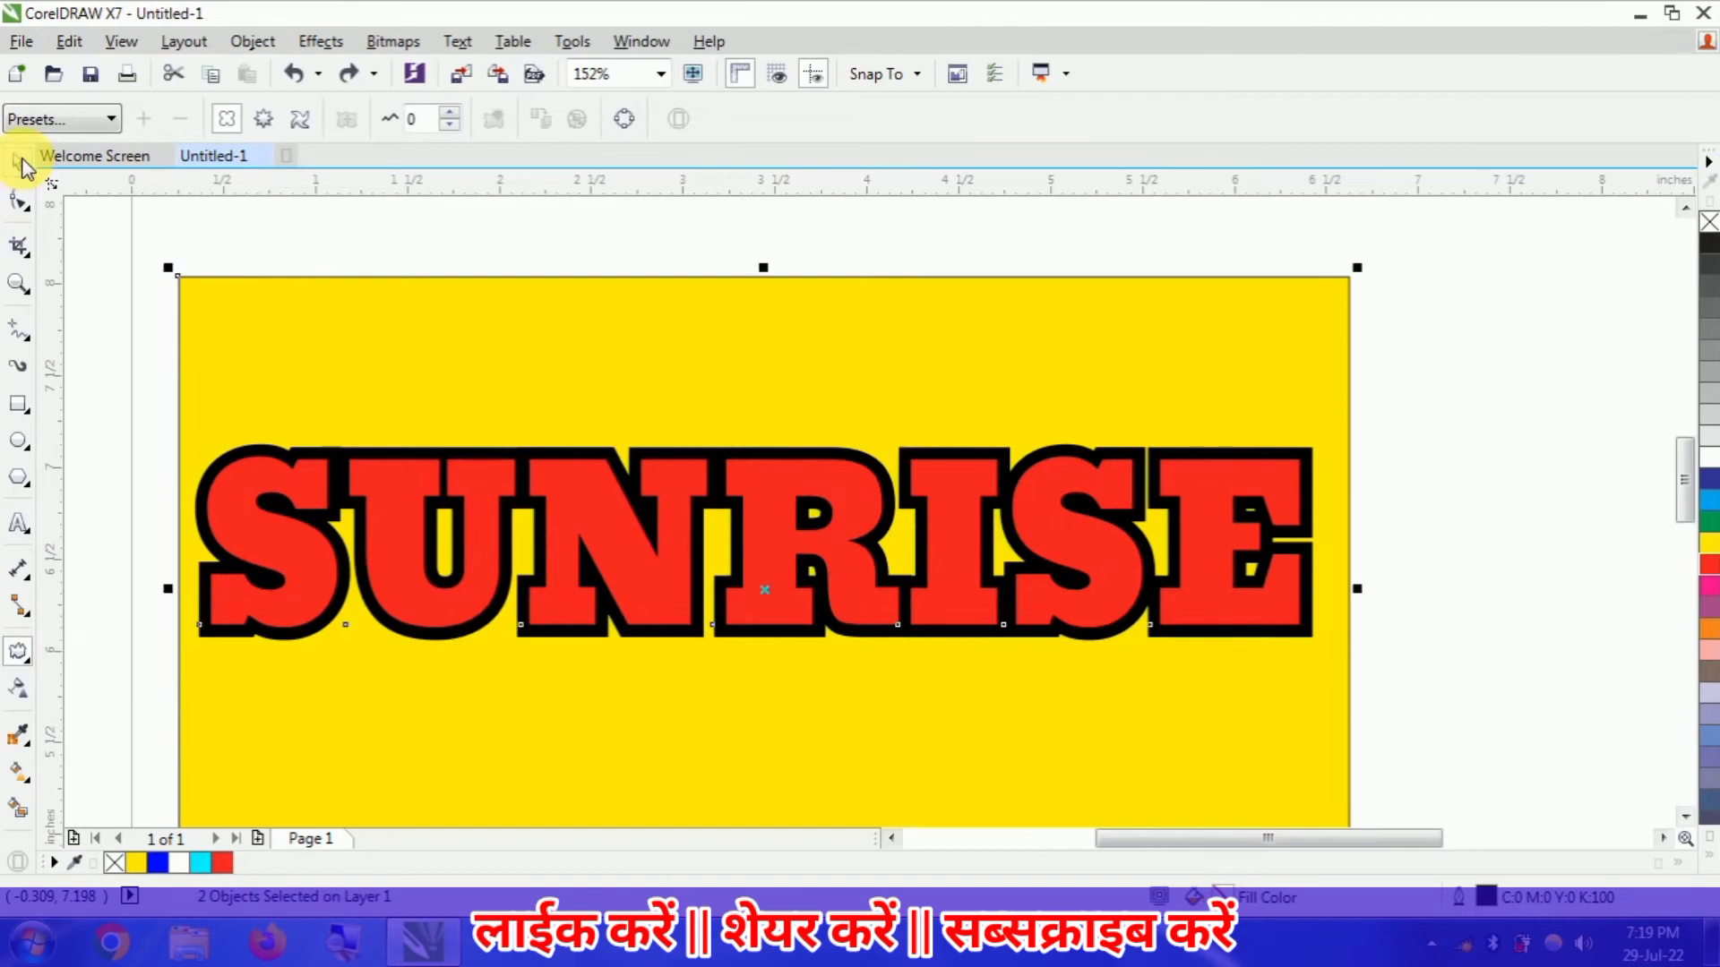
left_click(111, 292)
left_click(195, 307)
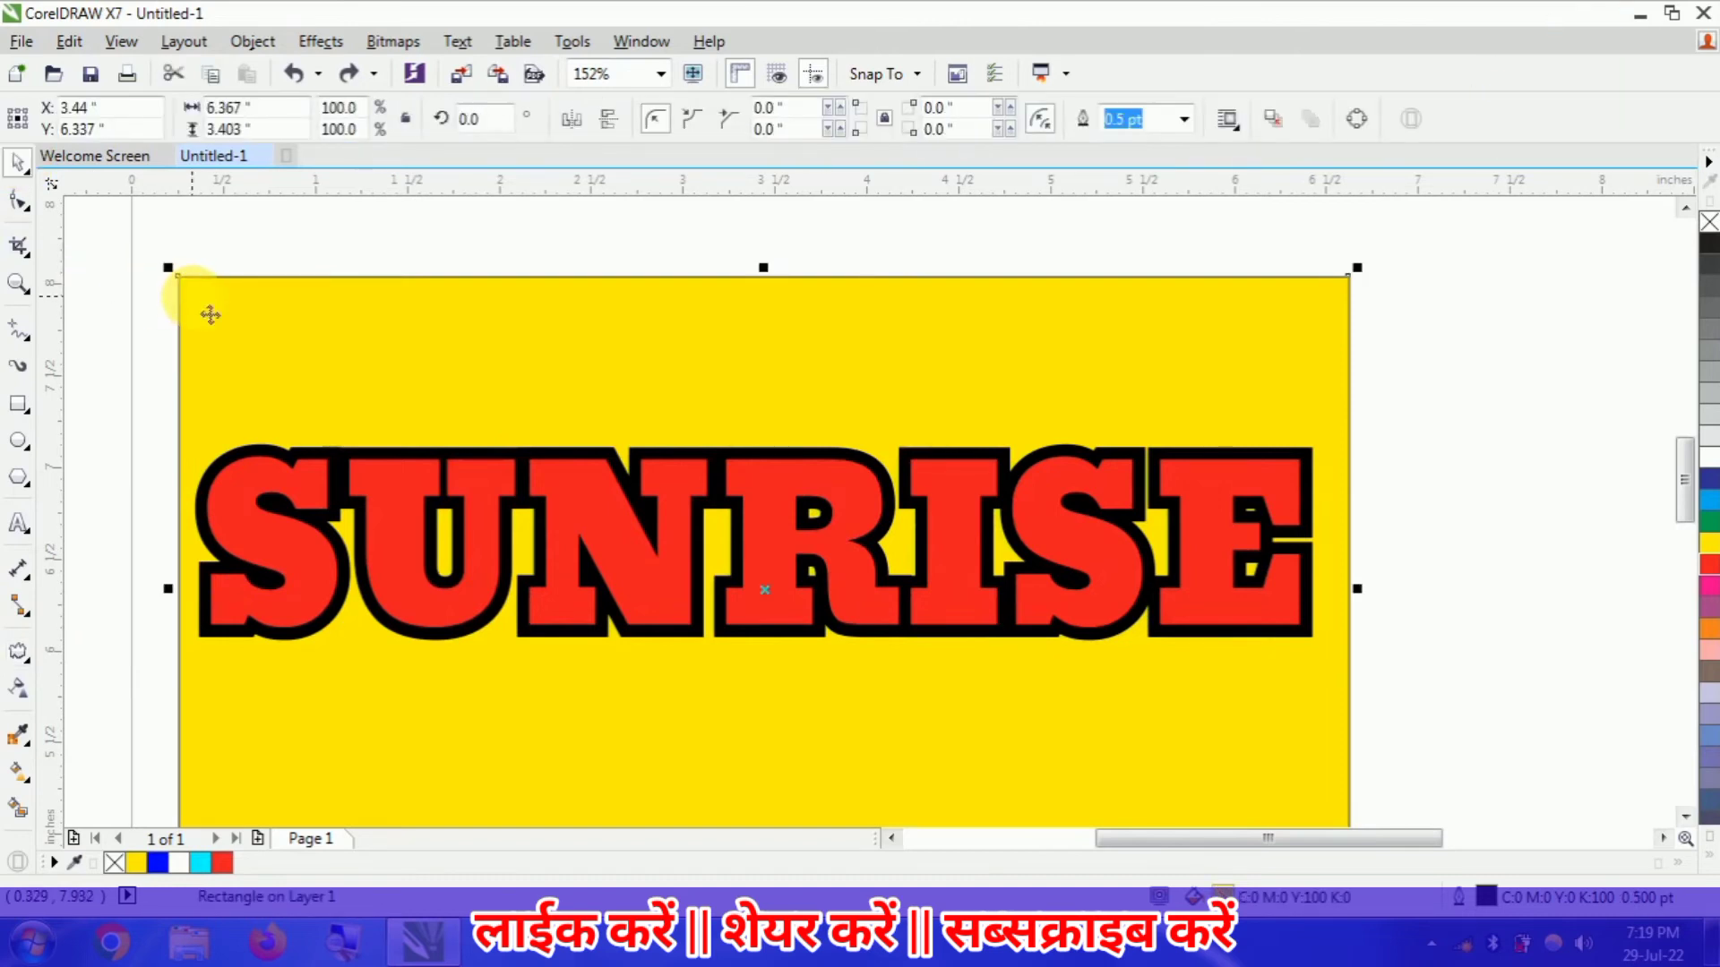
left_click(19, 648)
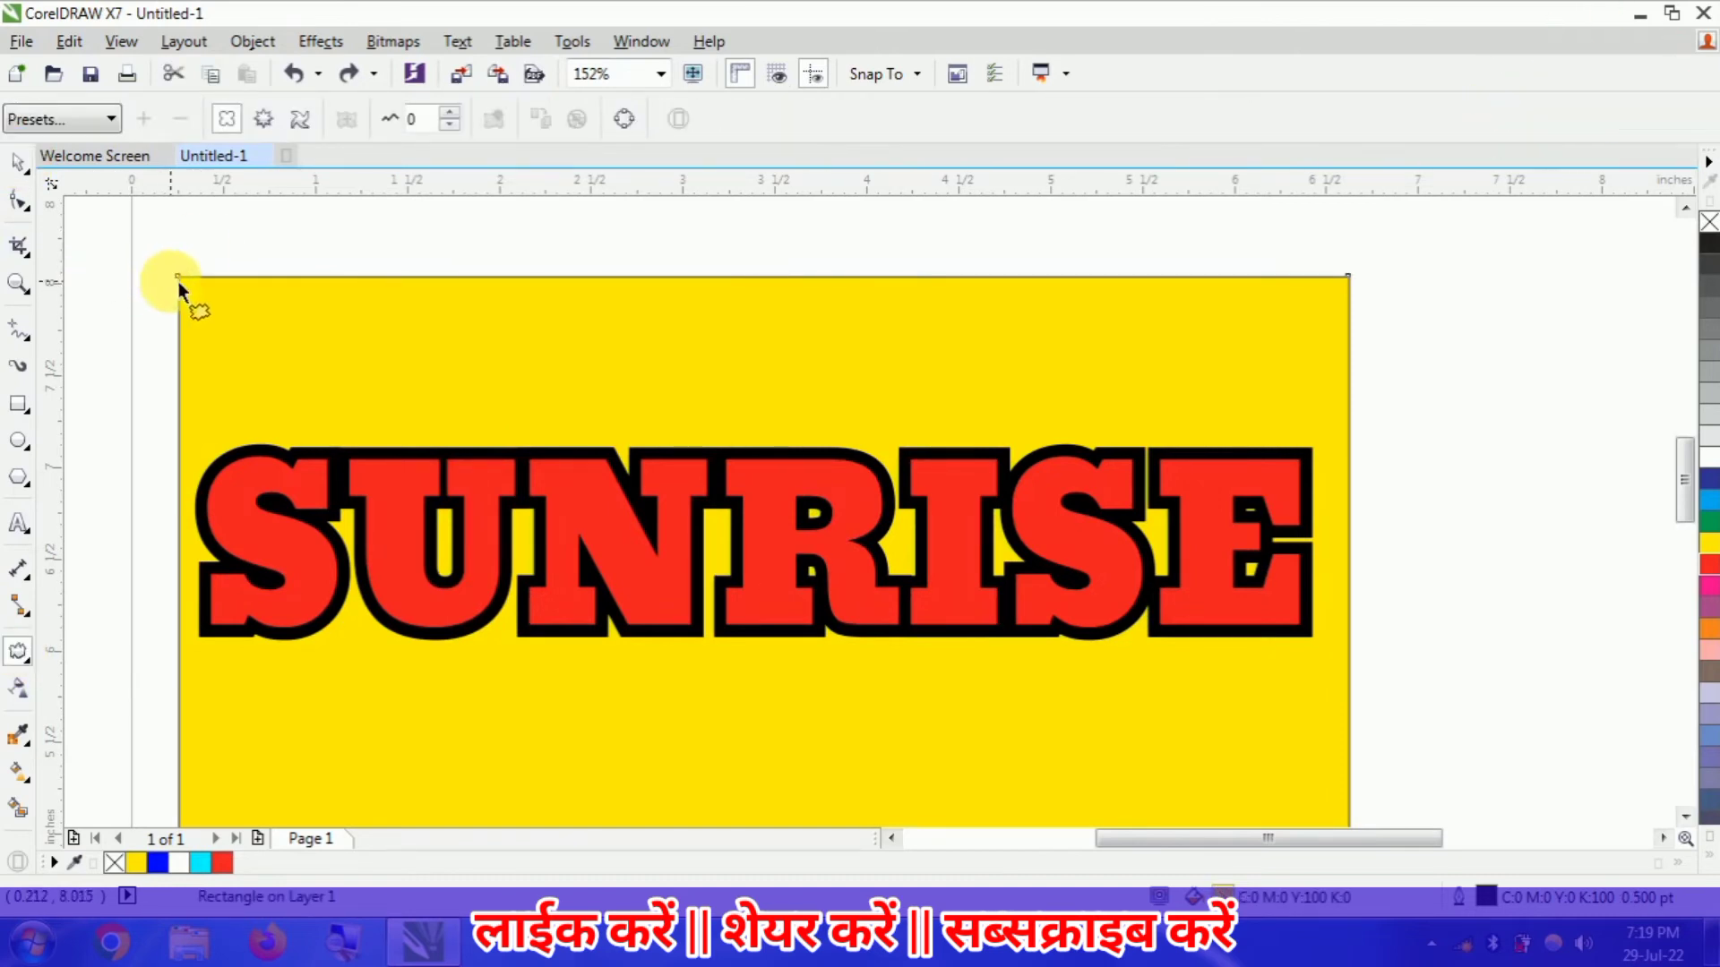
left_click_drag(181, 274, 185, 287)
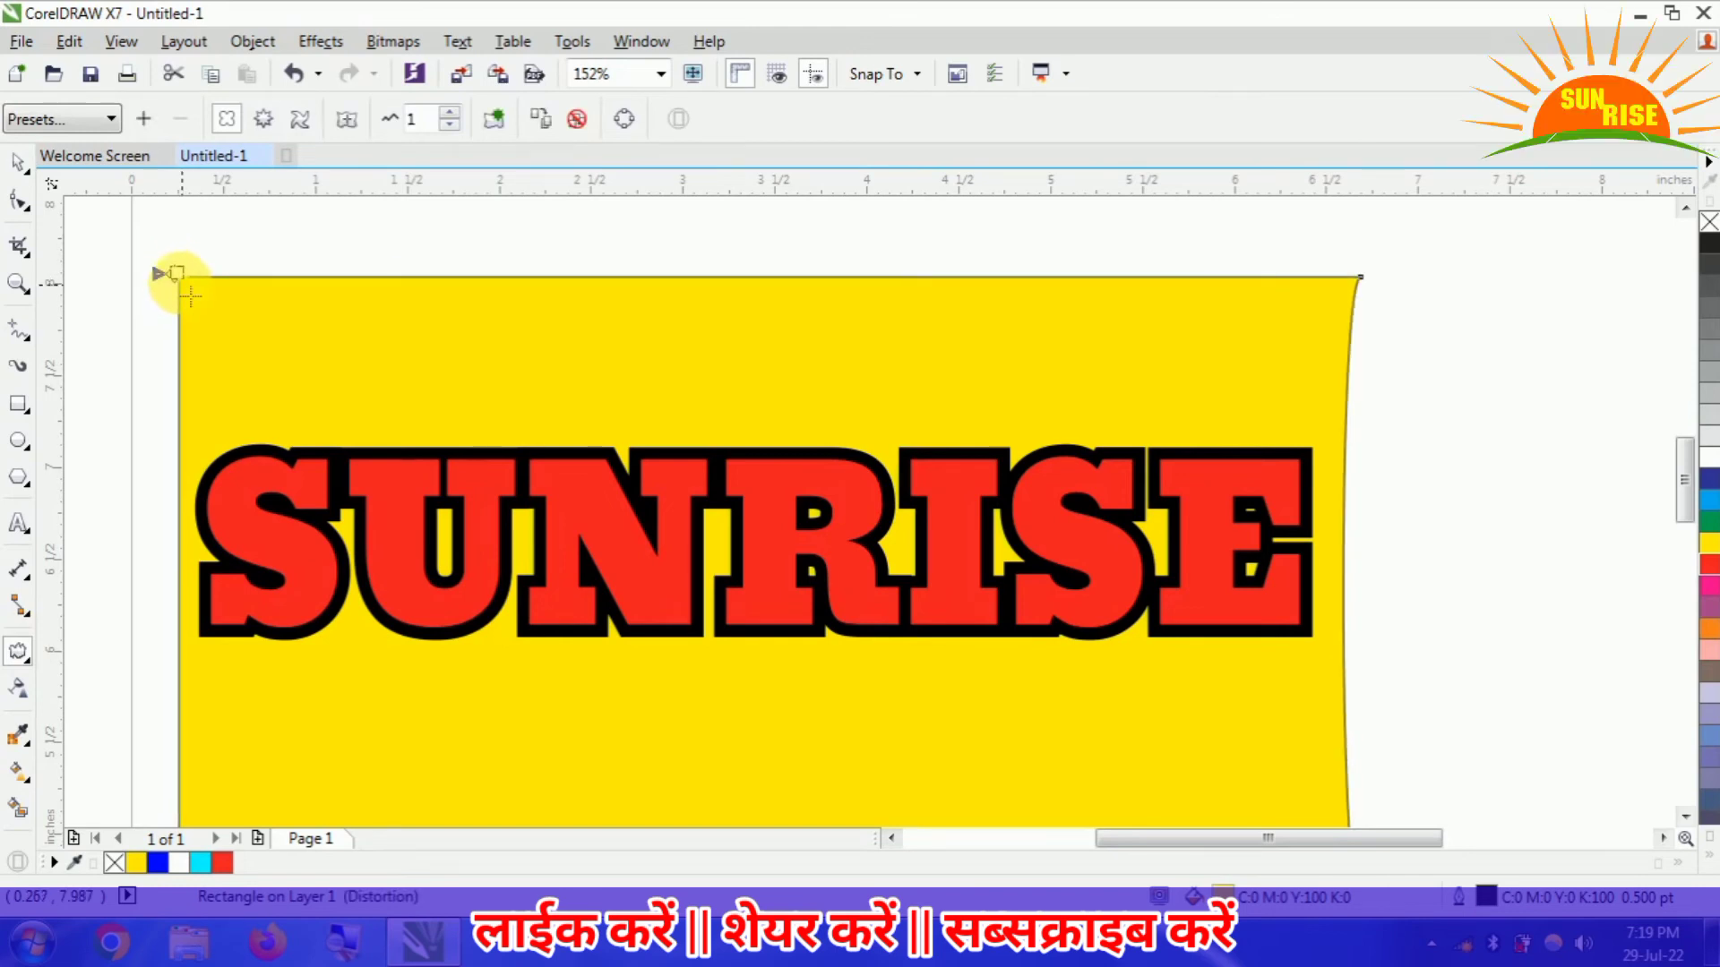
- Try stronger push-and-pull distortions of 13 and -26 on the yellow rectangle, and bring the last amplitude back to 0
left_click_drag(181, 288, 223, 305)
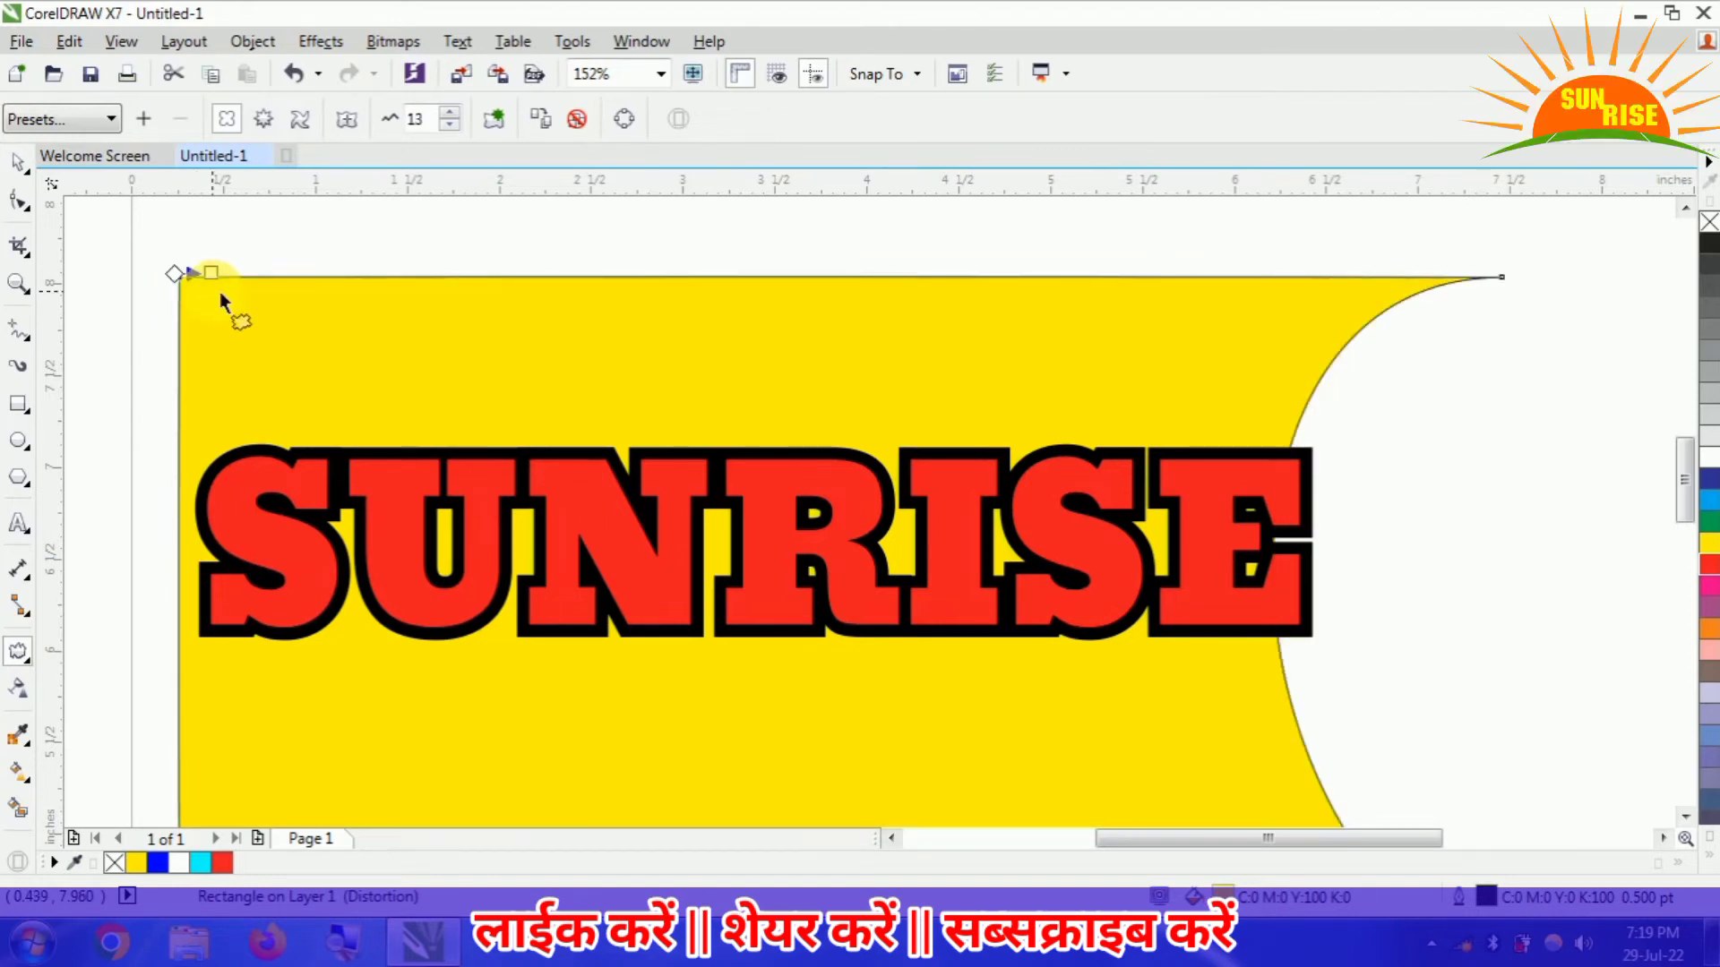
left_click(660, 74)
left_click(632, 100)
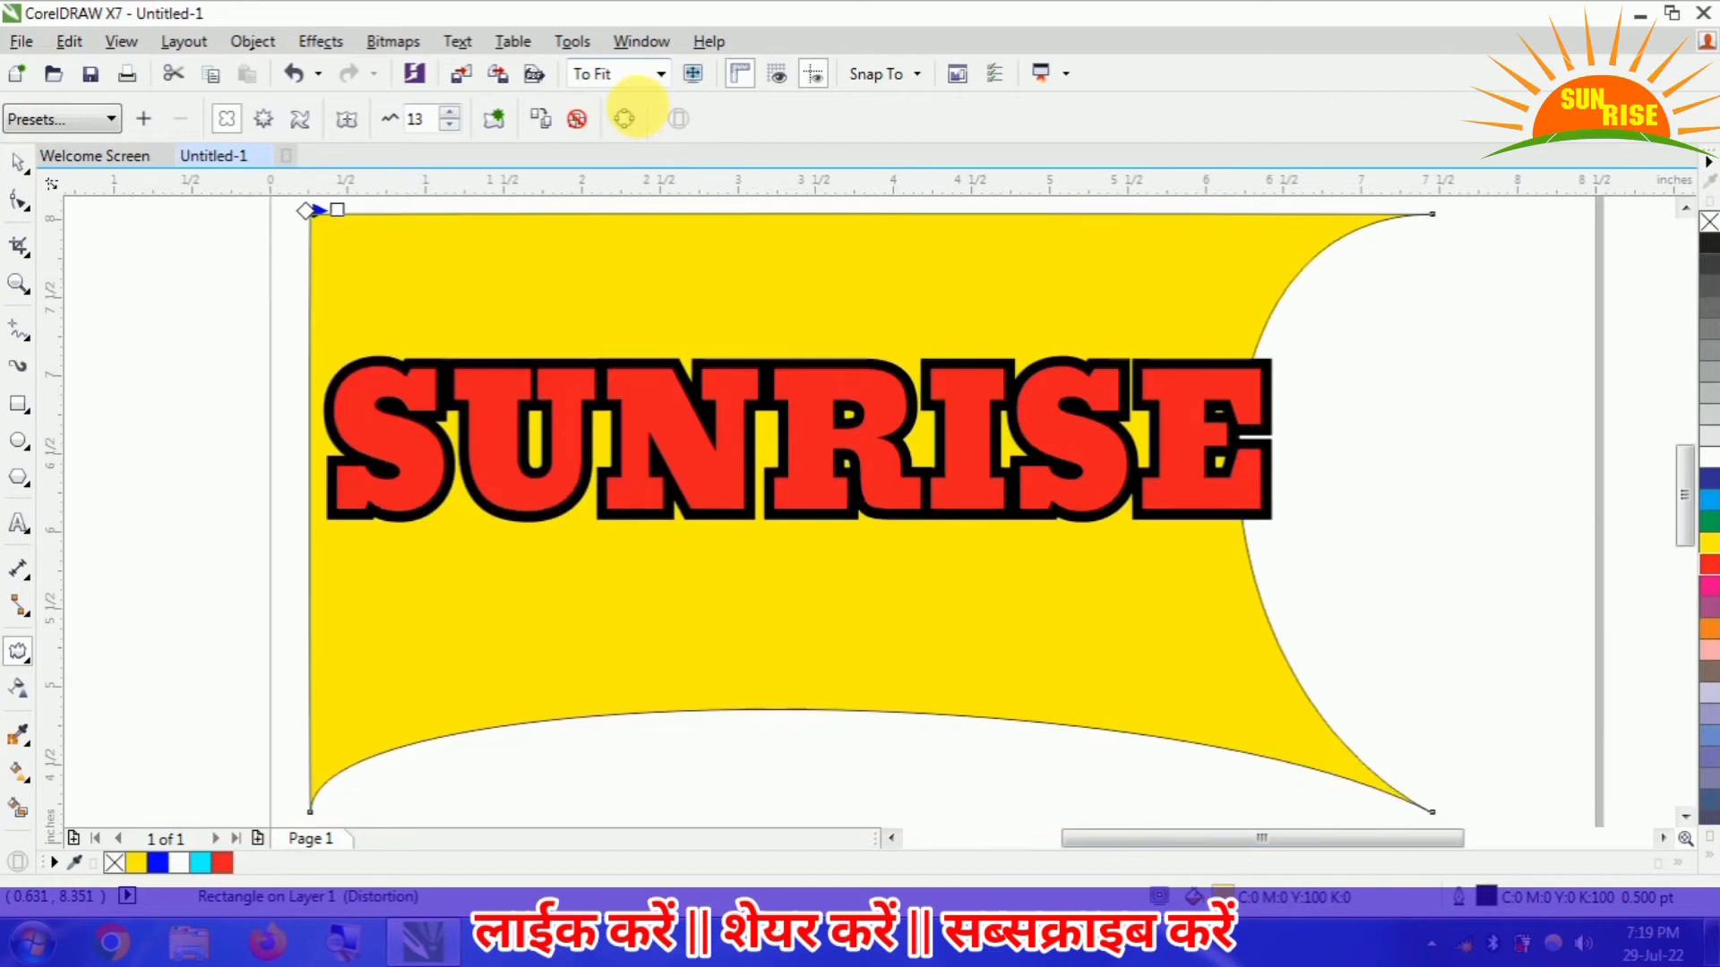
left_click(632, 115)
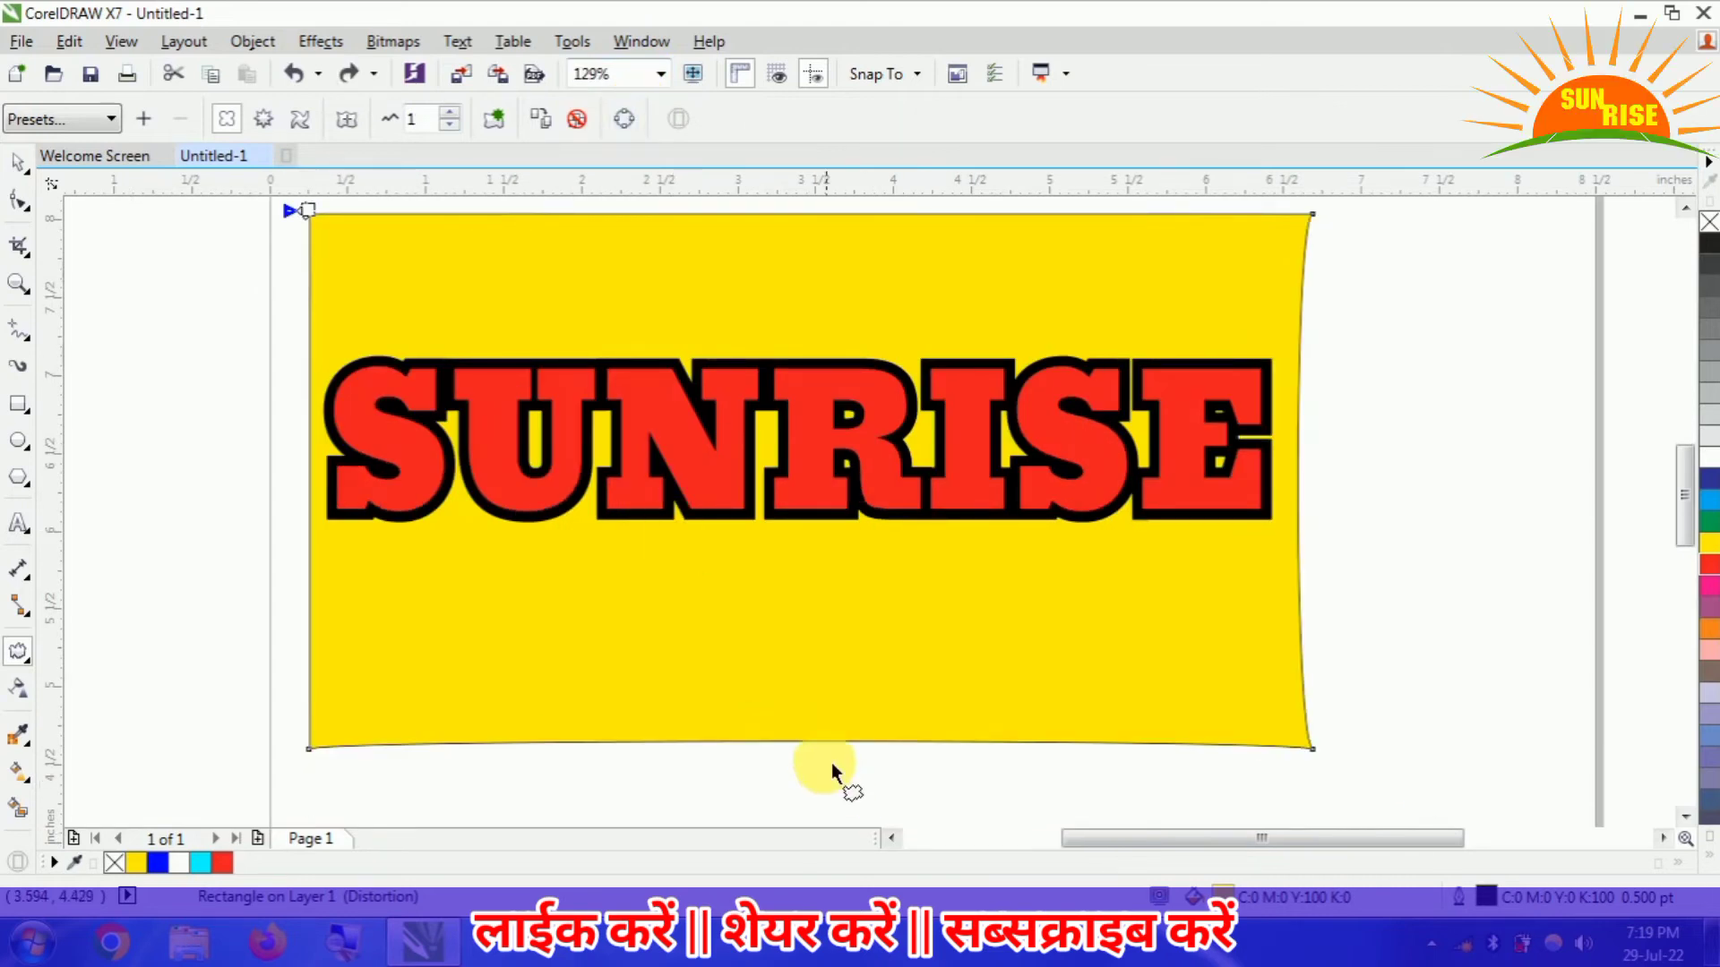
left_click_drag(829, 743, 760, 584)
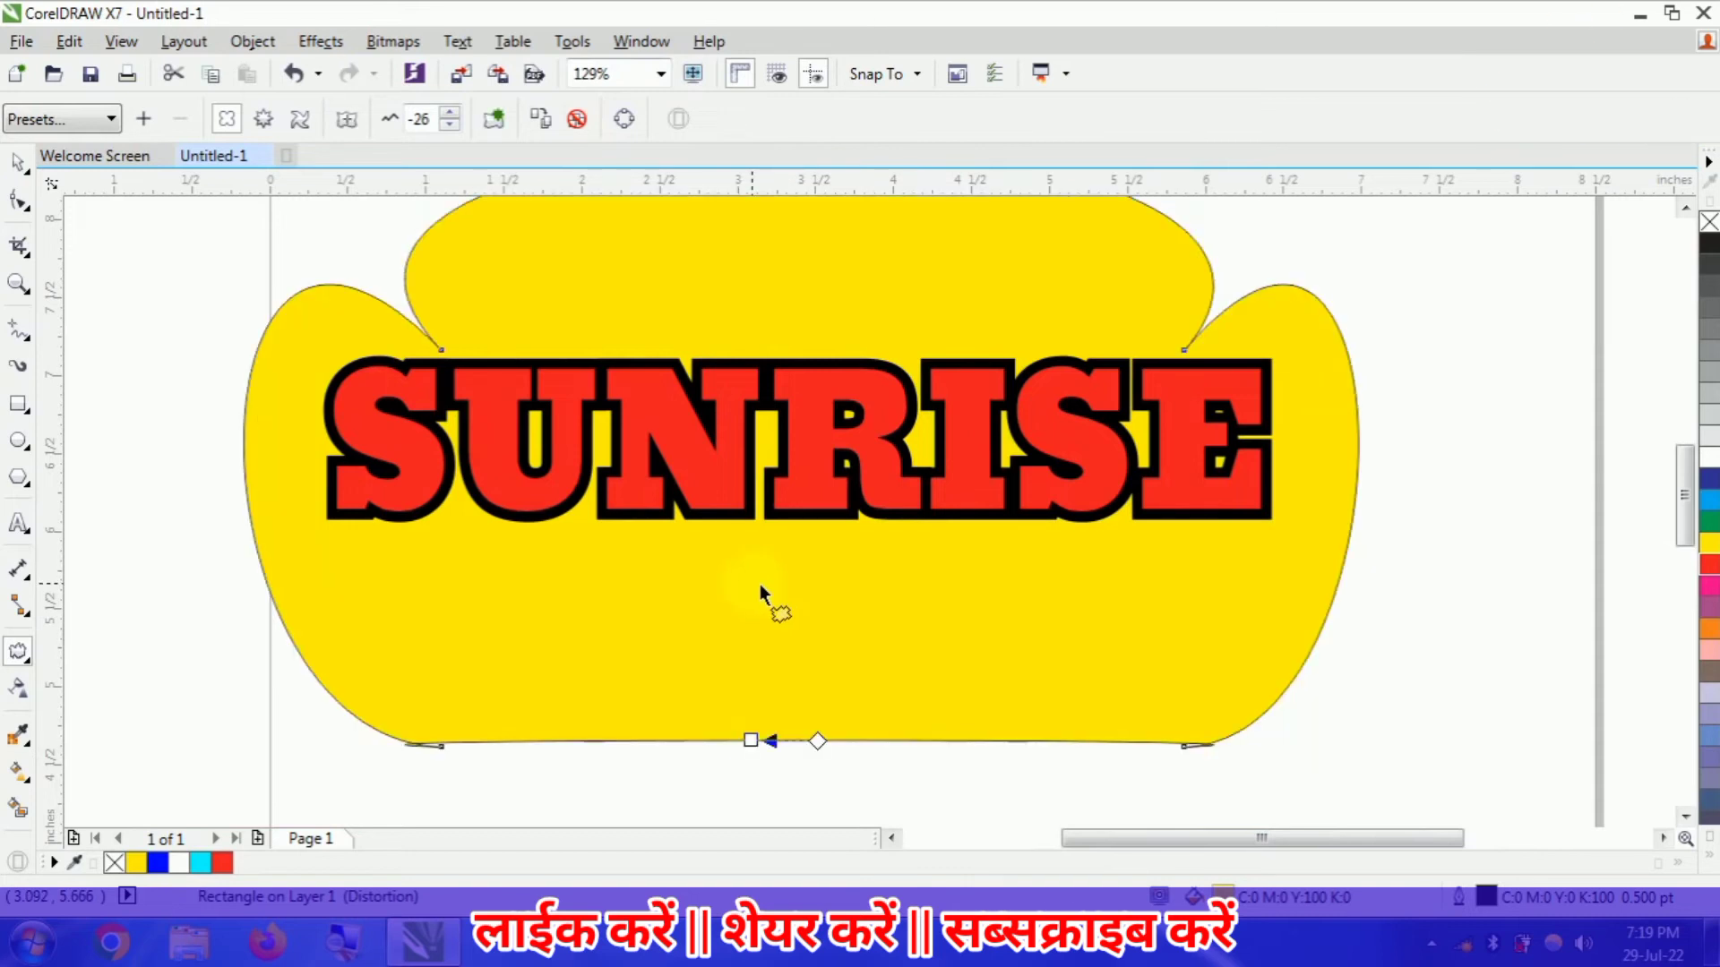
left_click_drag(771, 741, 1230, 704)
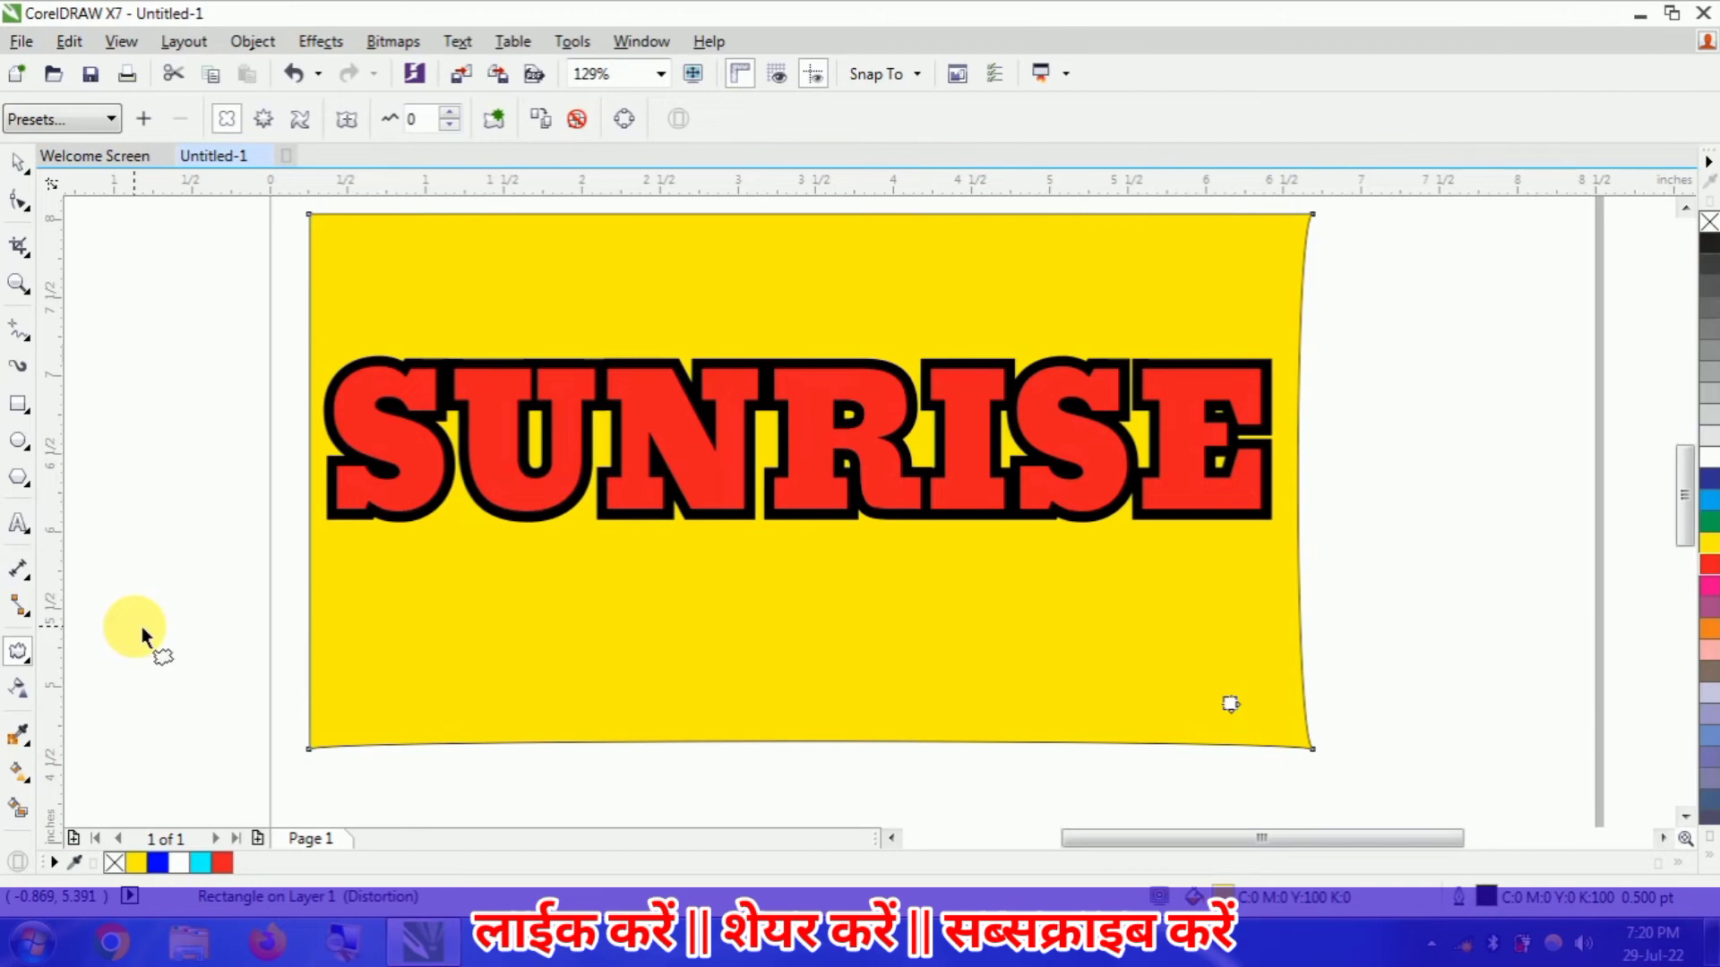
- Bulge the SUNRISE text with an unconstrained envelope by pulling its bottom-centre node down and its top-centre node up
left_click(30, 664)
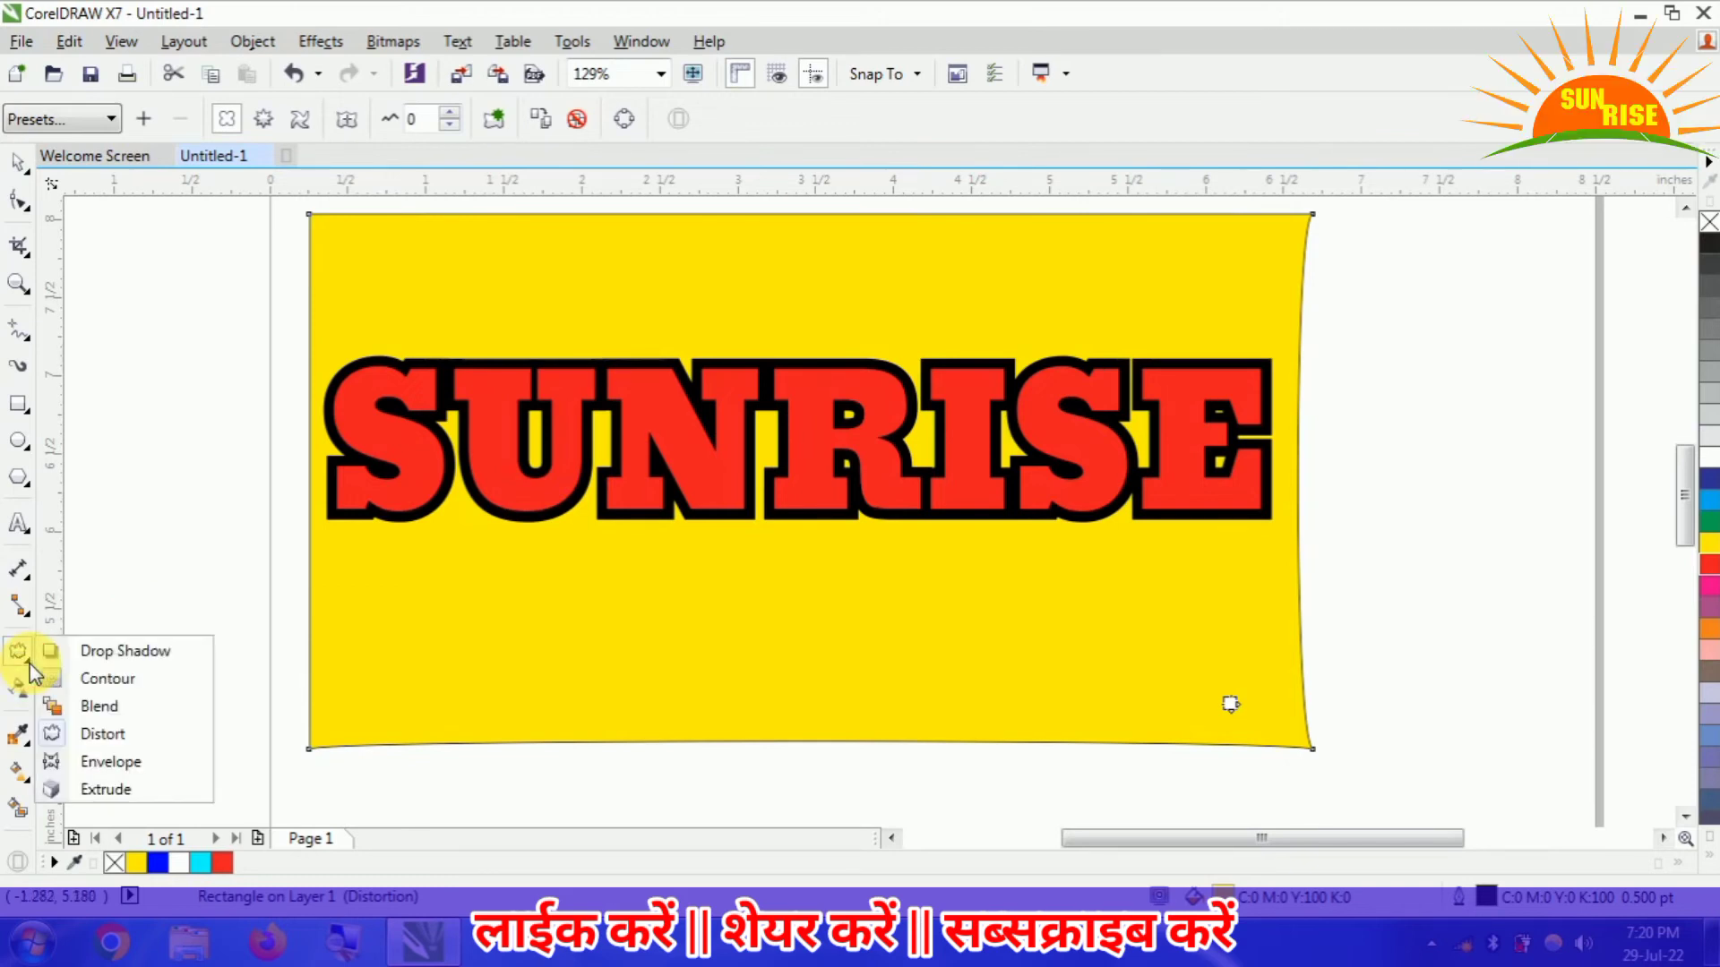
left_click(163, 762)
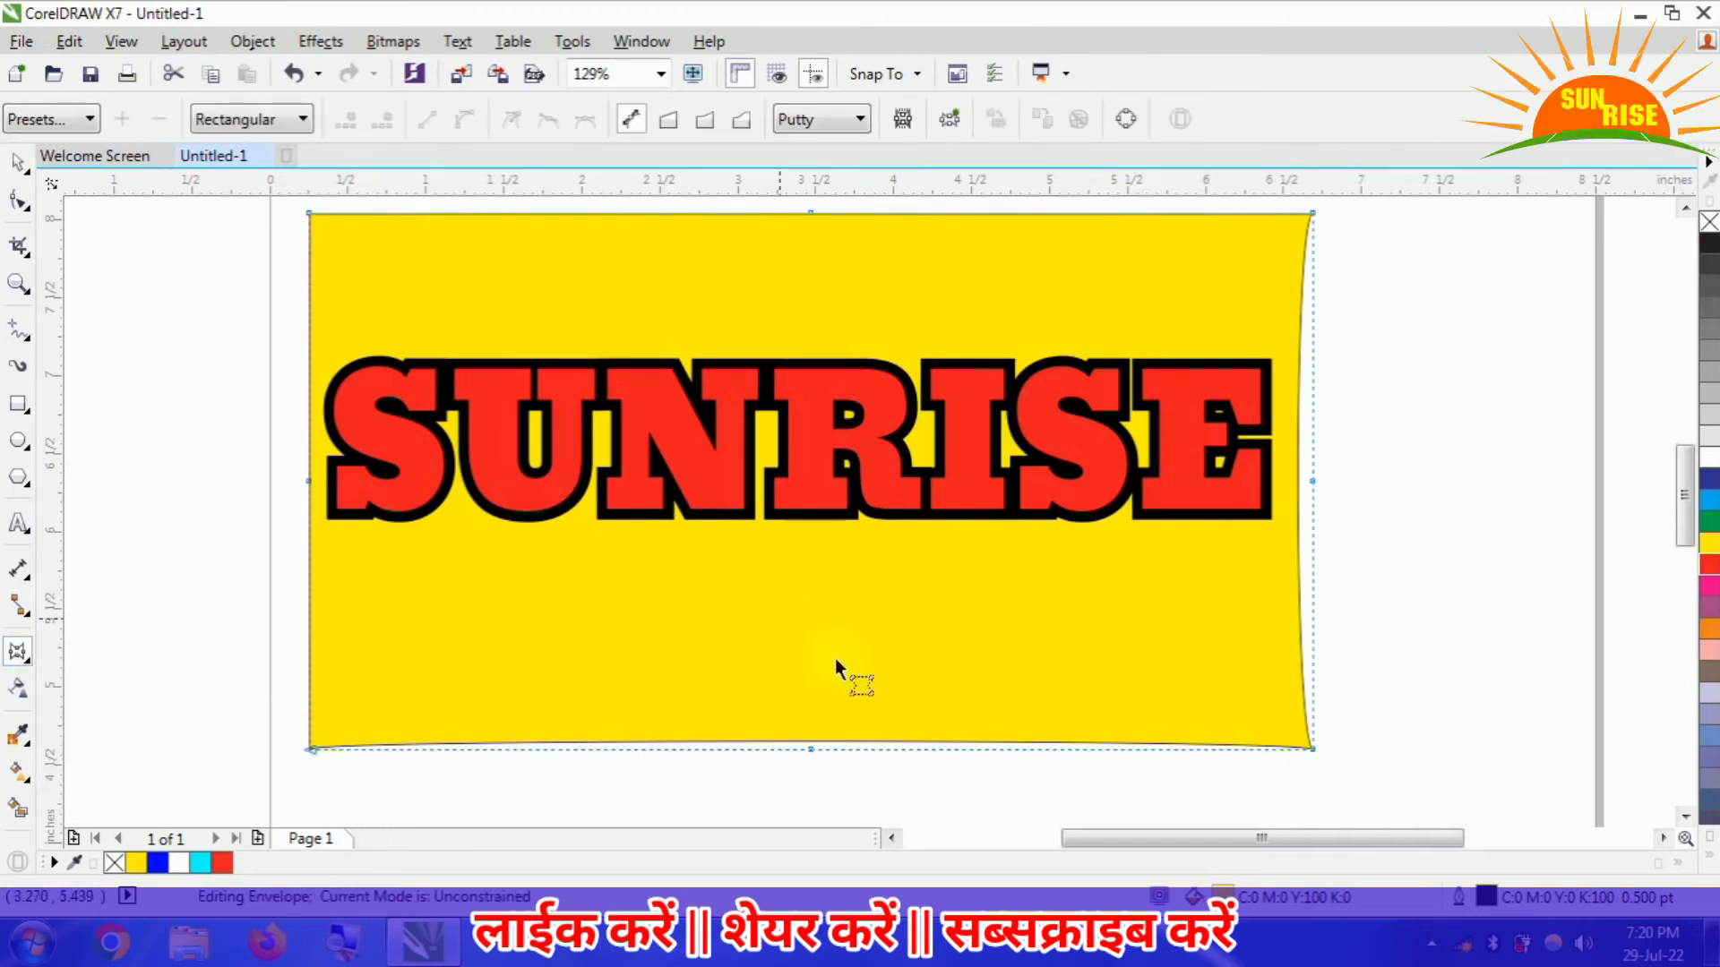
left_click(806, 435)
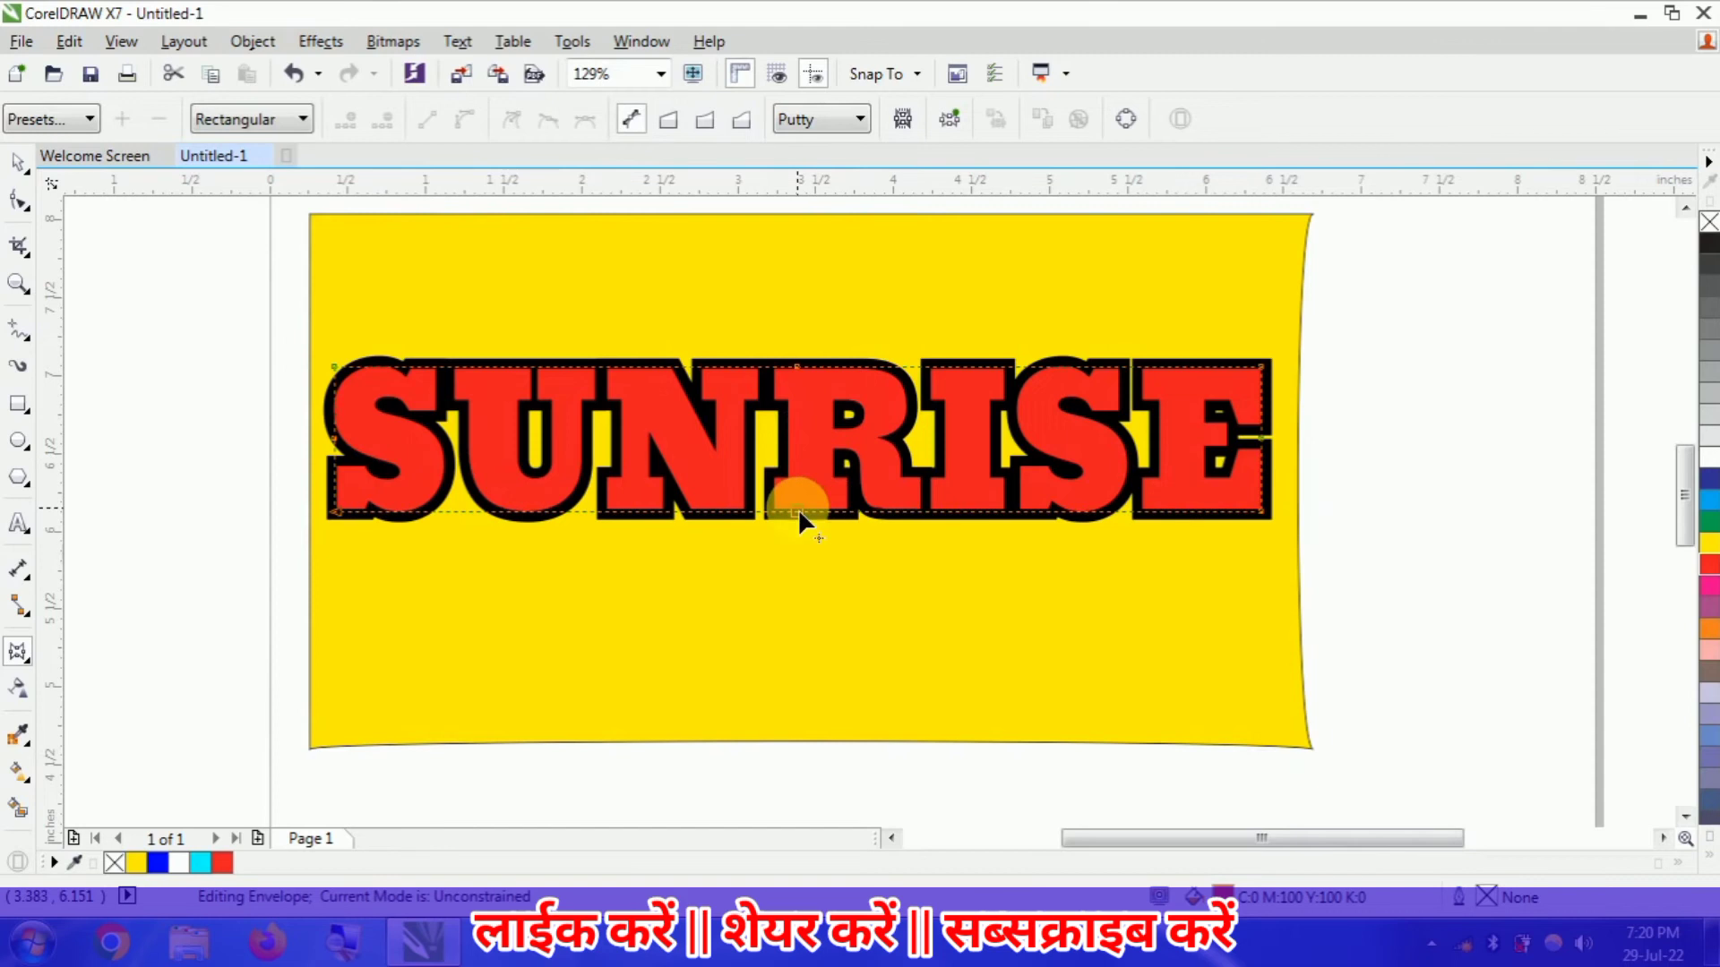
left_click_drag(798, 508, 797, 557)
left_click(798, 368)
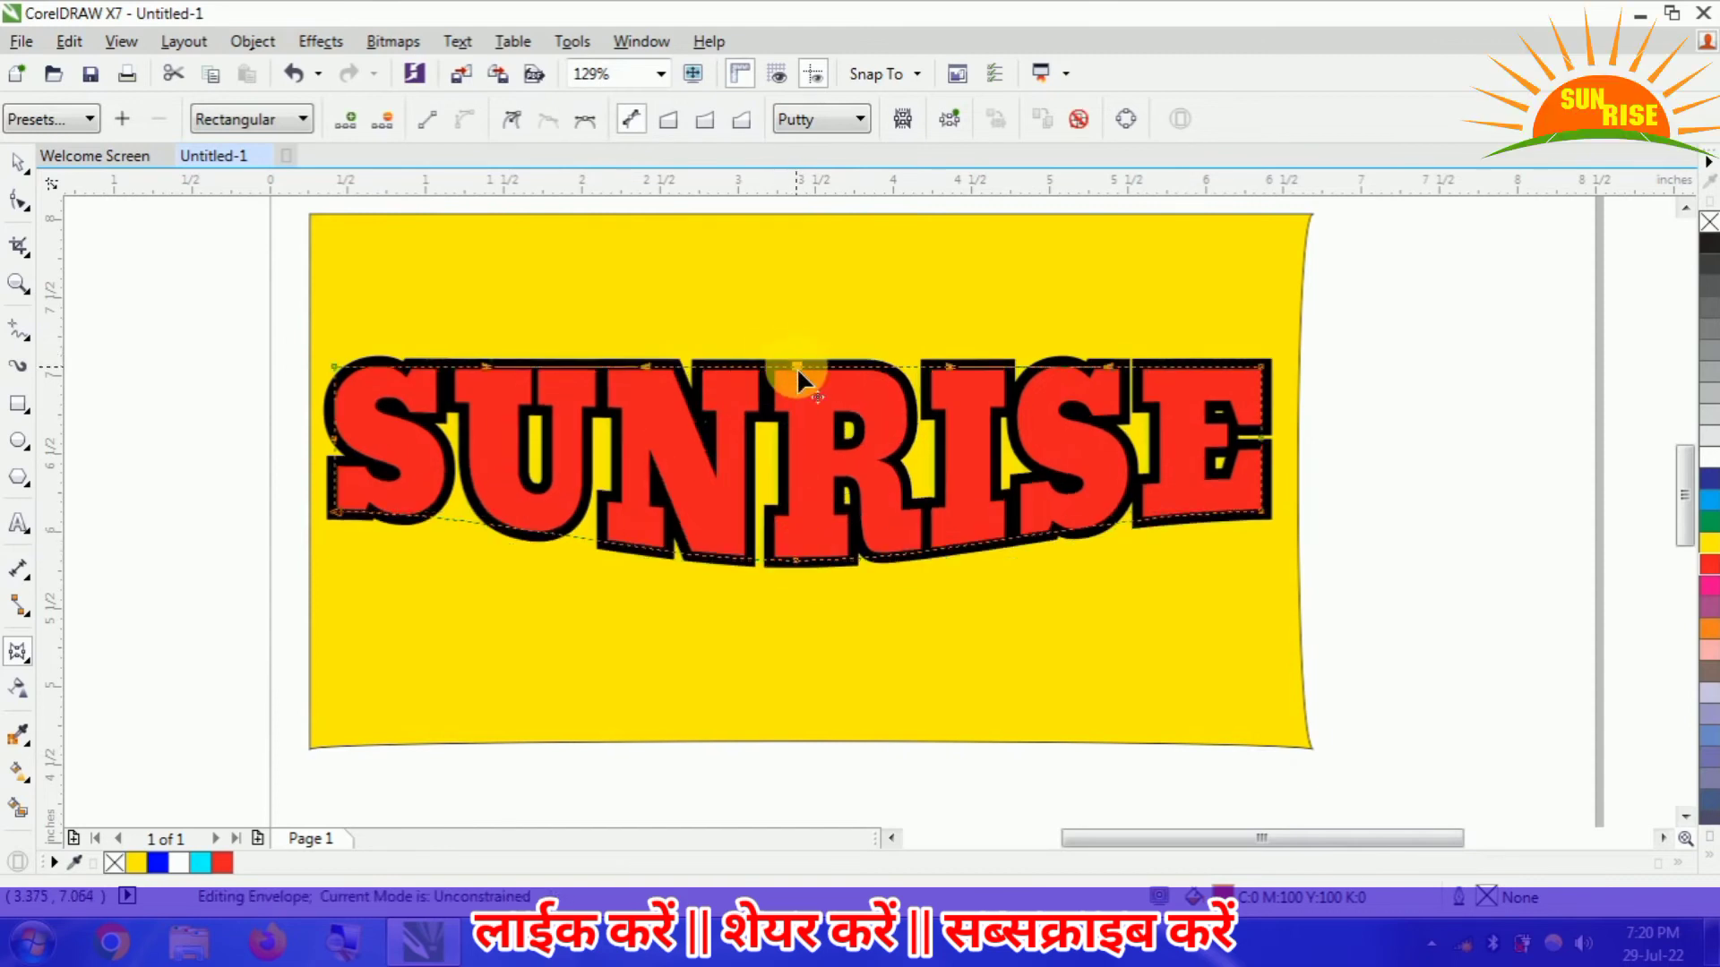
left_click_drag(797, 367, 797, 319)
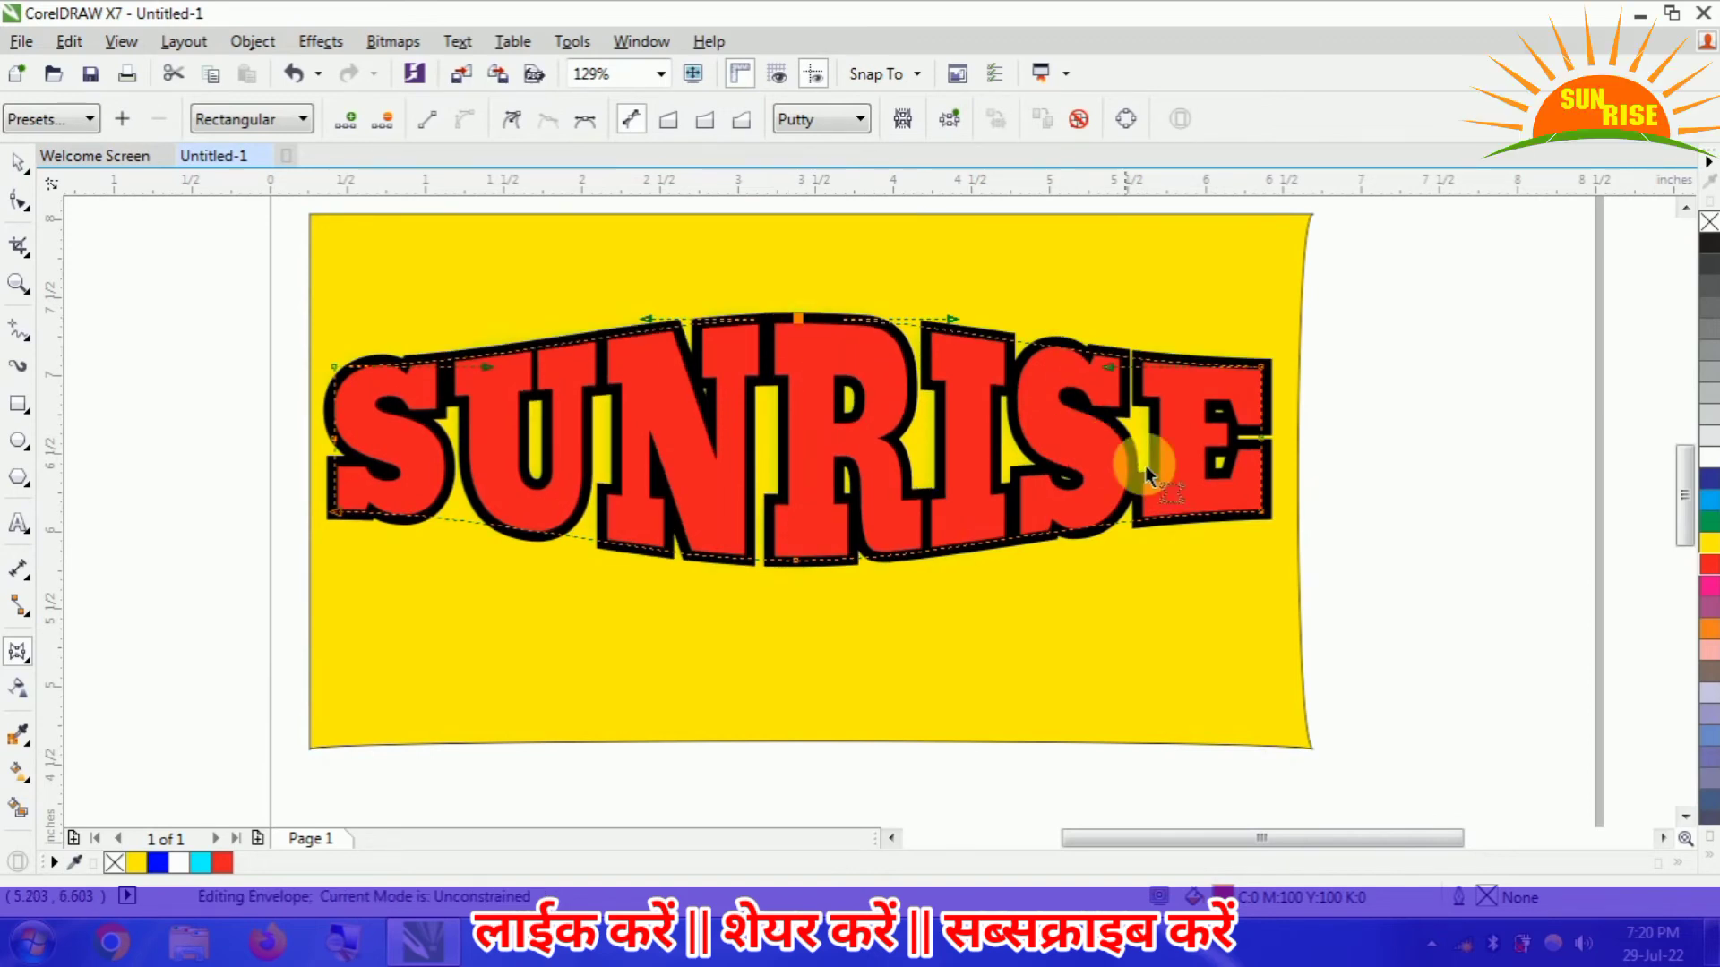
- Finish editing the envelope and select the SUNRISE text
left_click(846, 688)
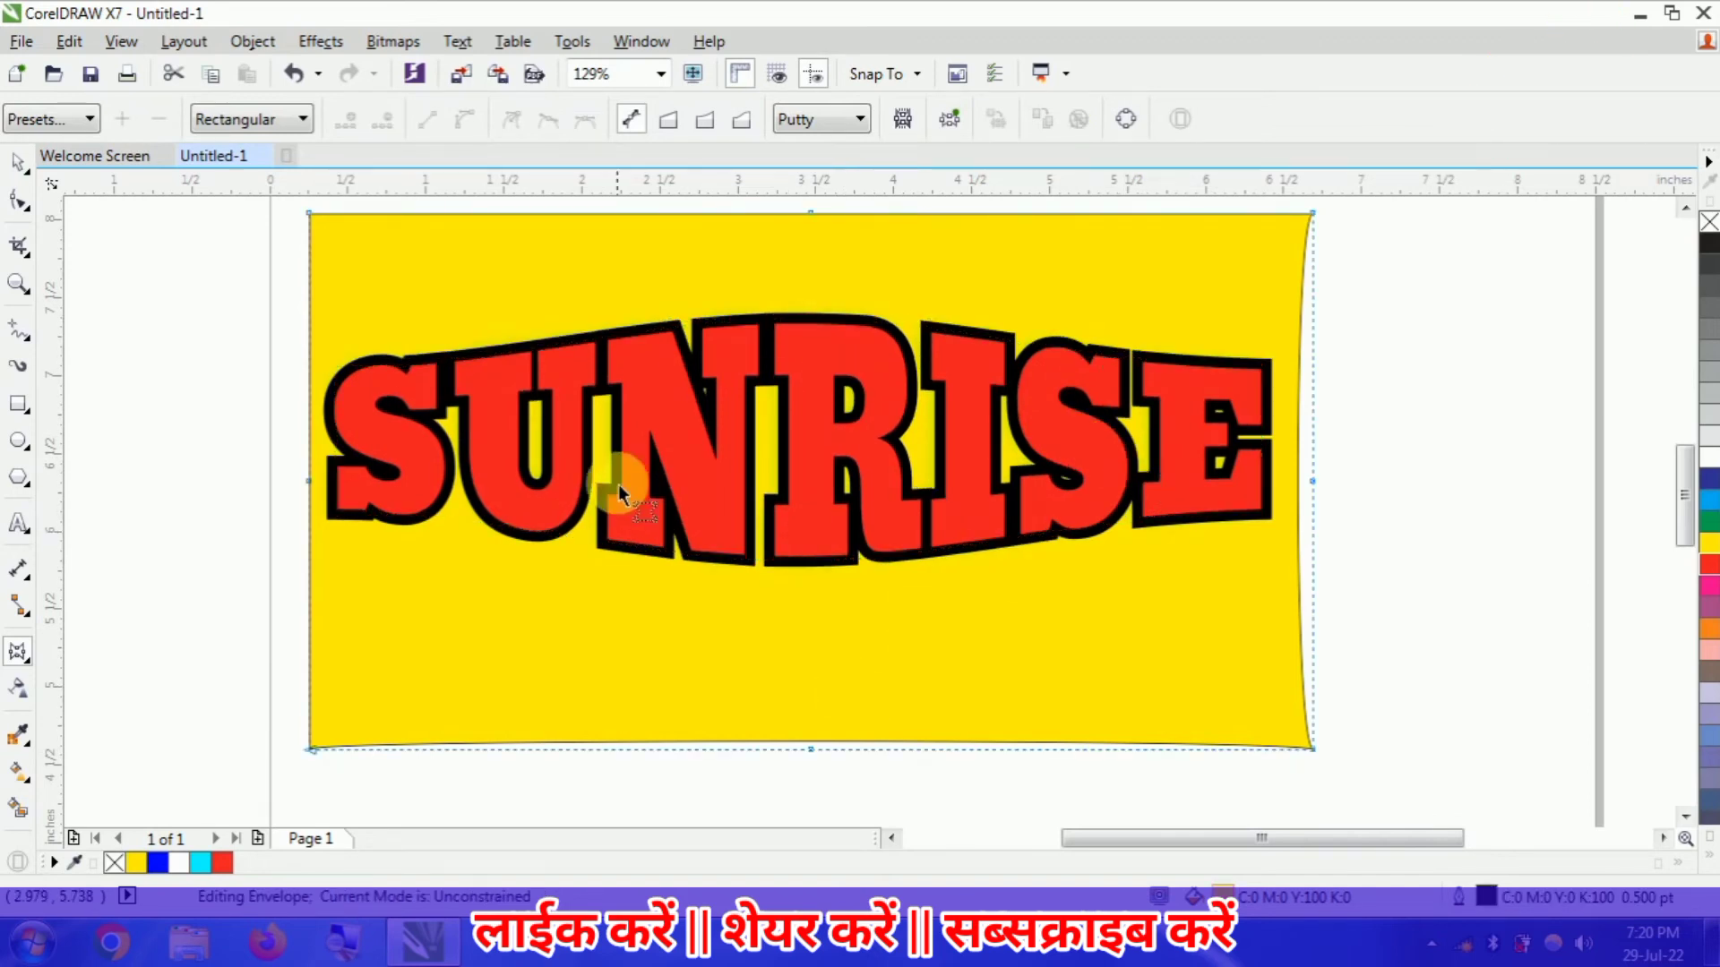
left_click(670, 434)
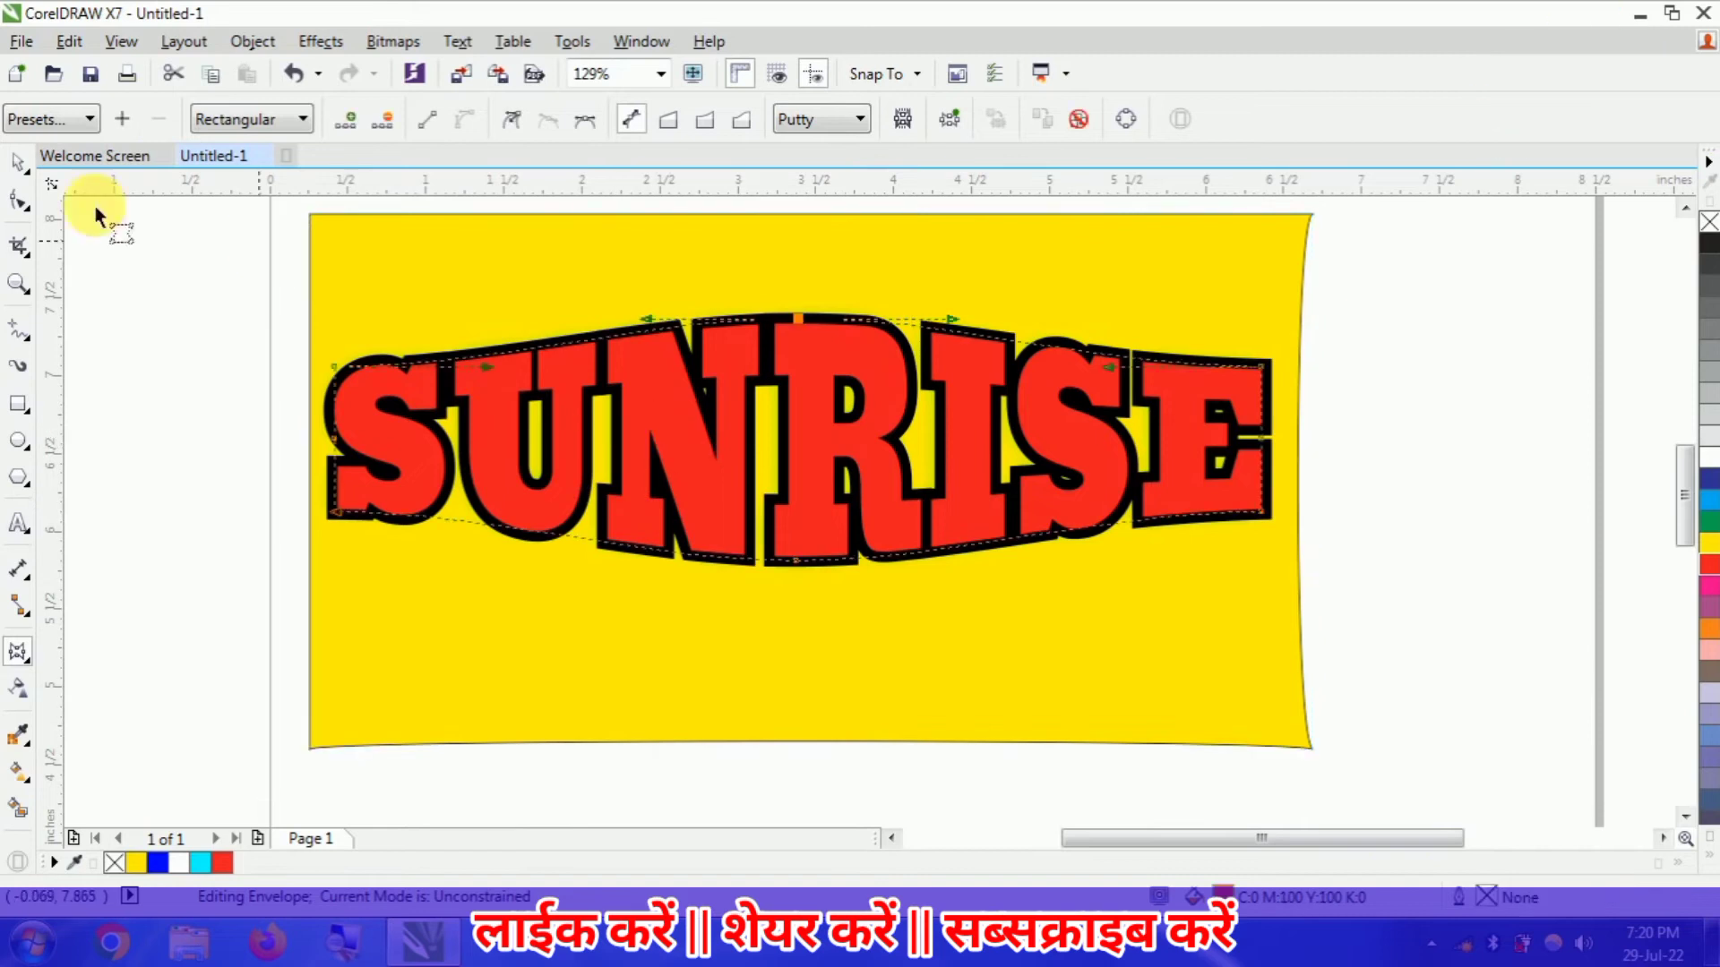
left_click(16, 165)
left_click(250, 519)
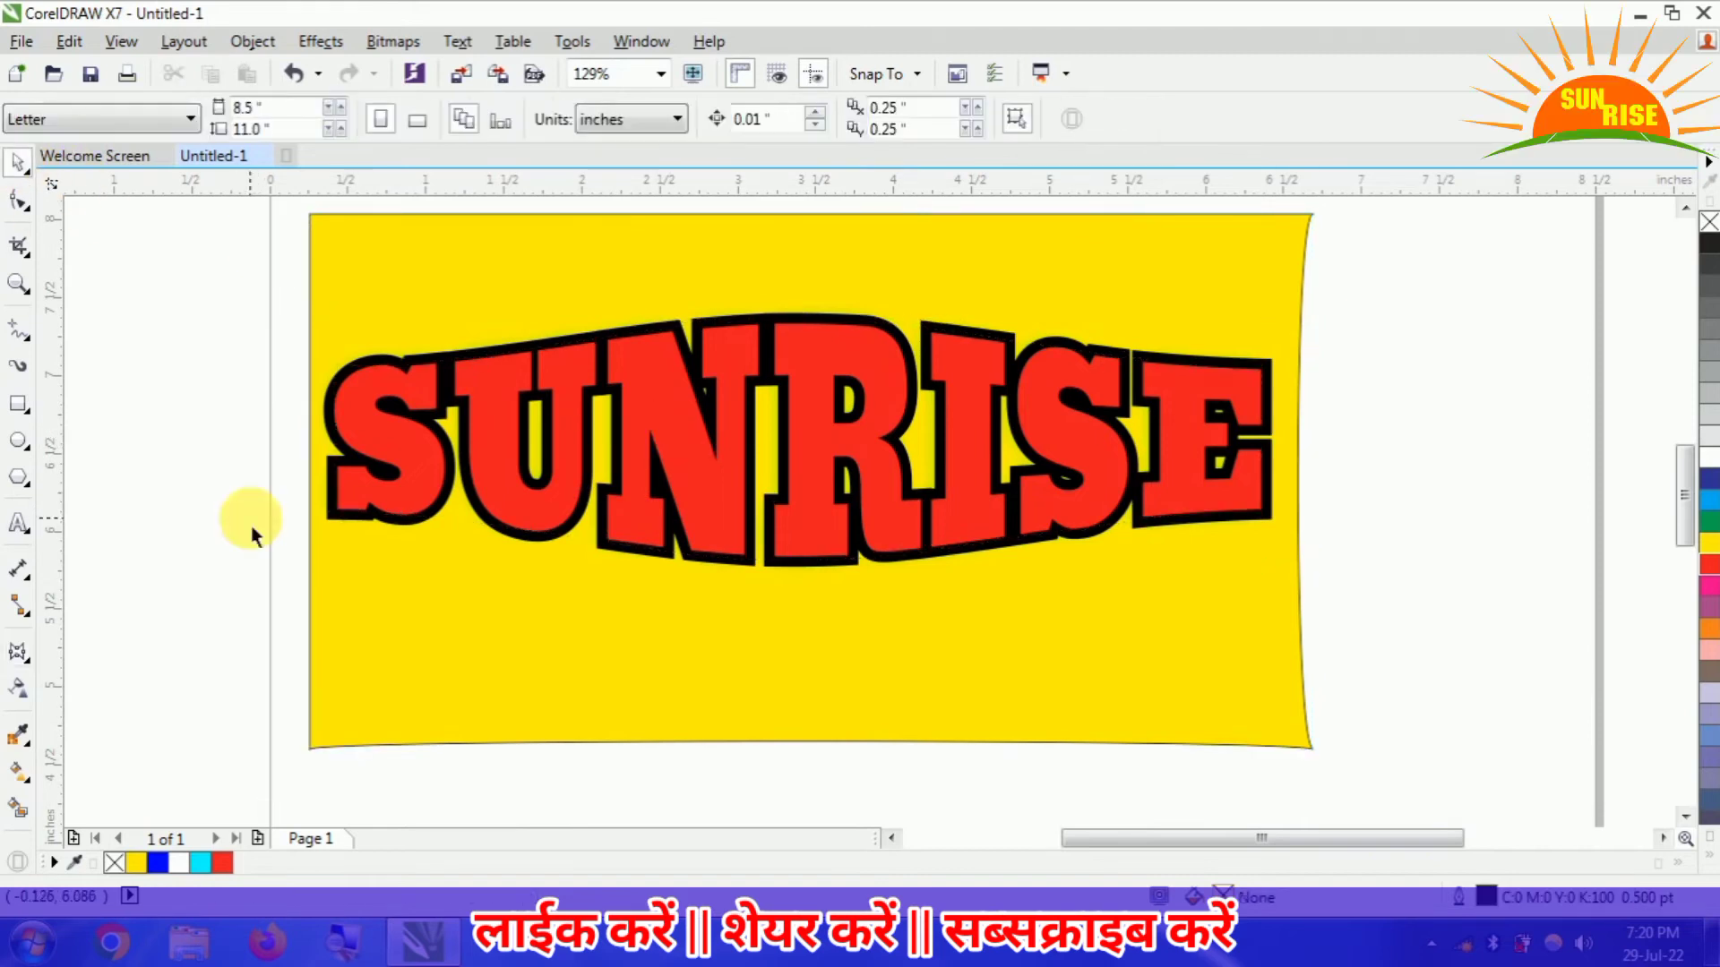
left_click(723, 537)
left_click(176, 683)
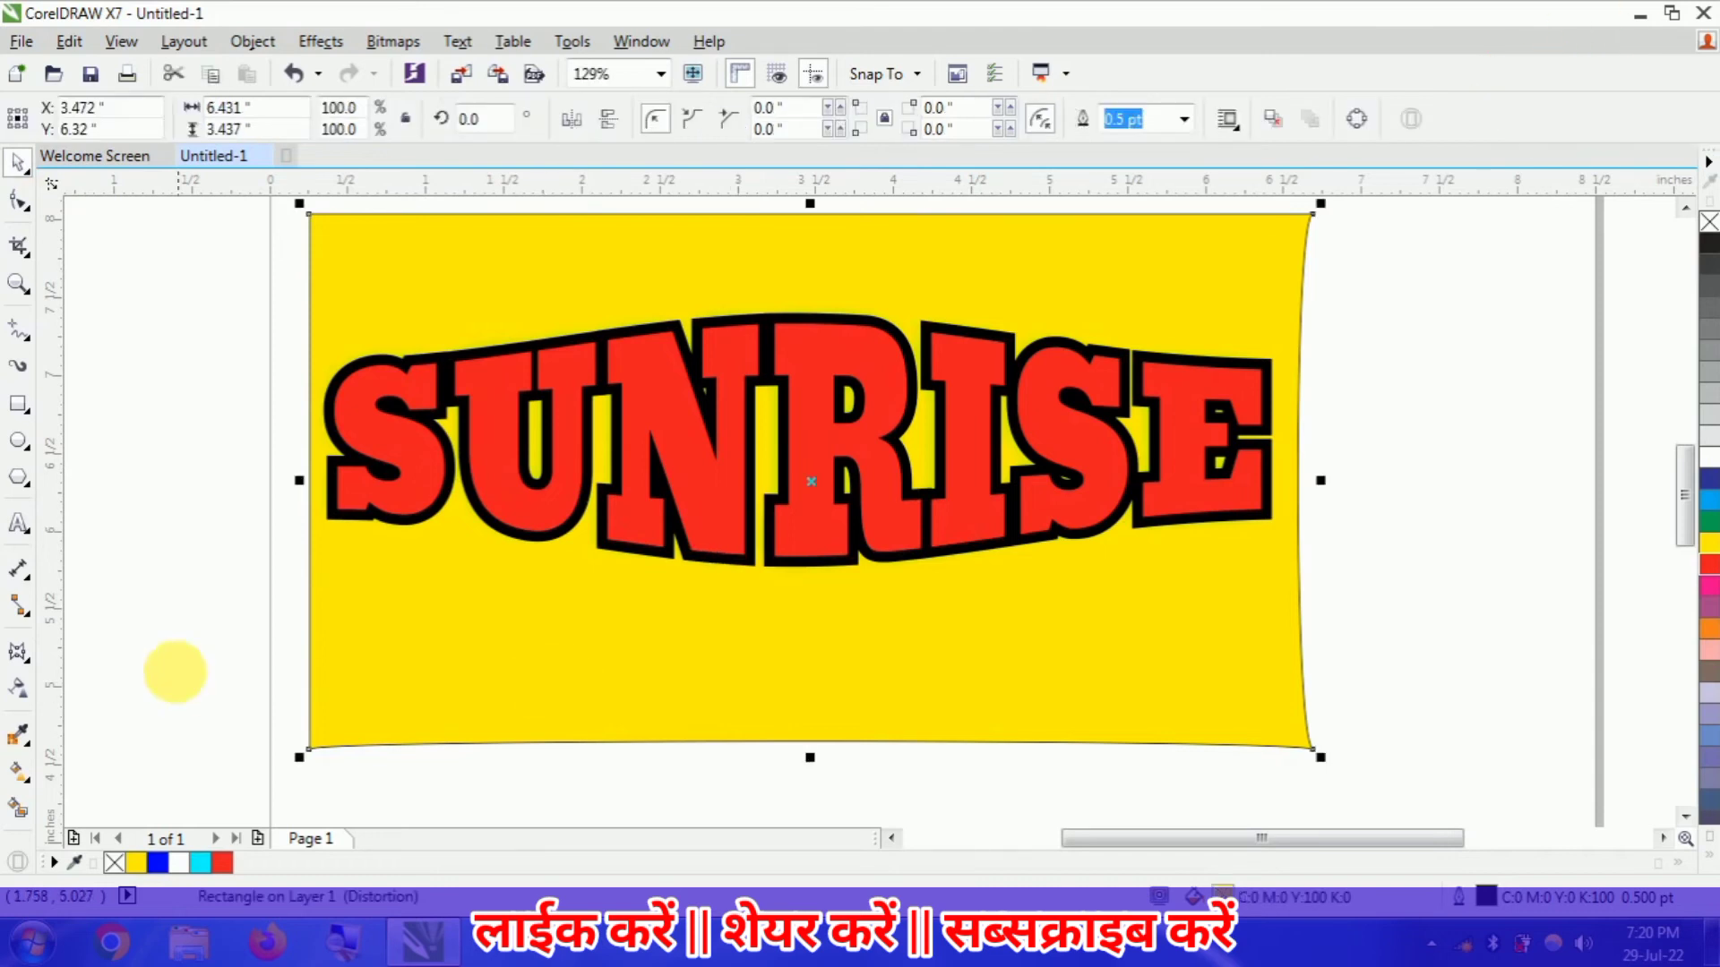
left_click(543, 512)
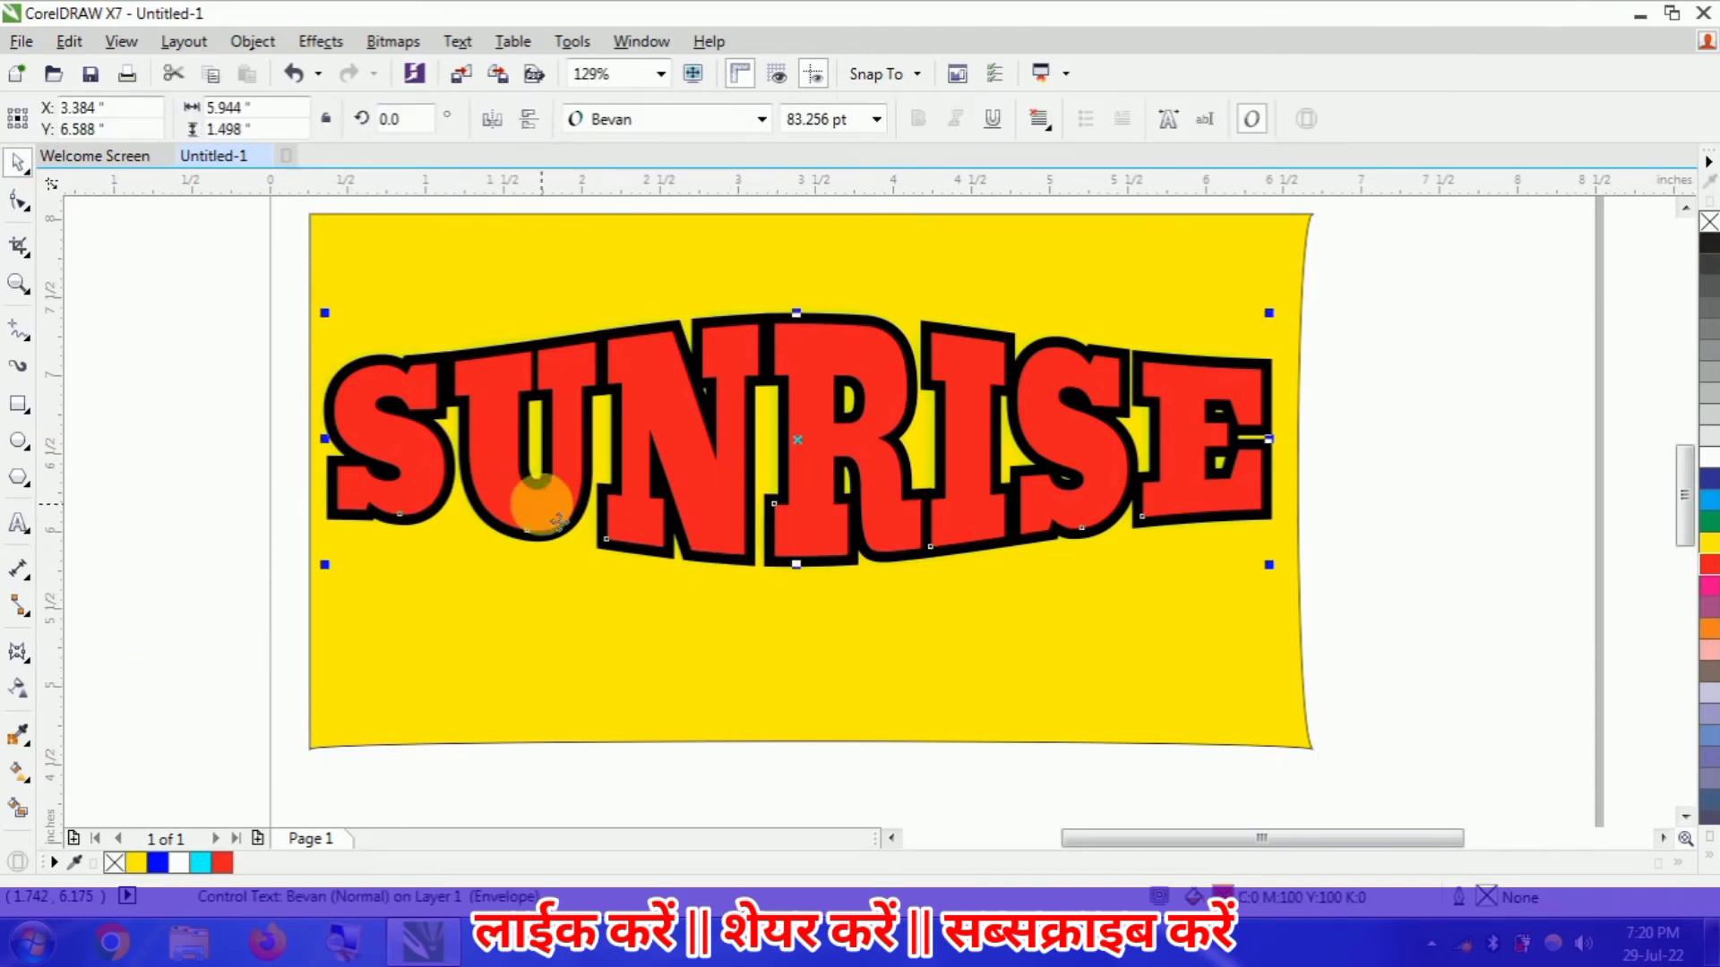
left_click(31, 665)
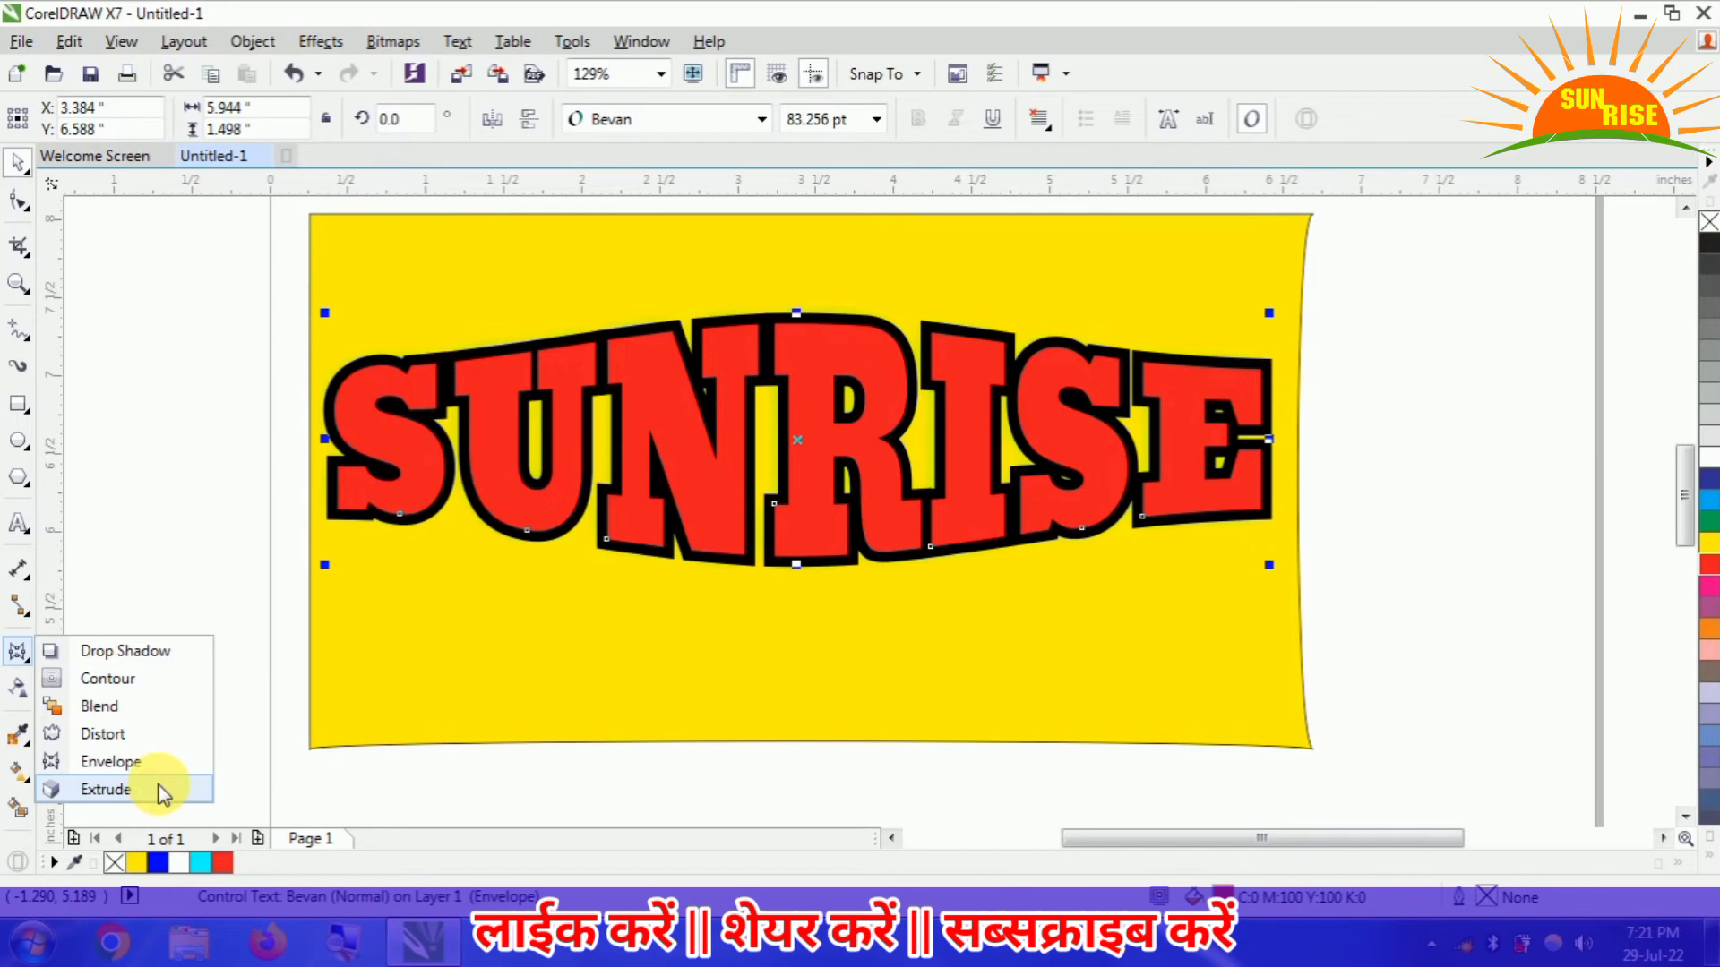
left_click(116, 789)
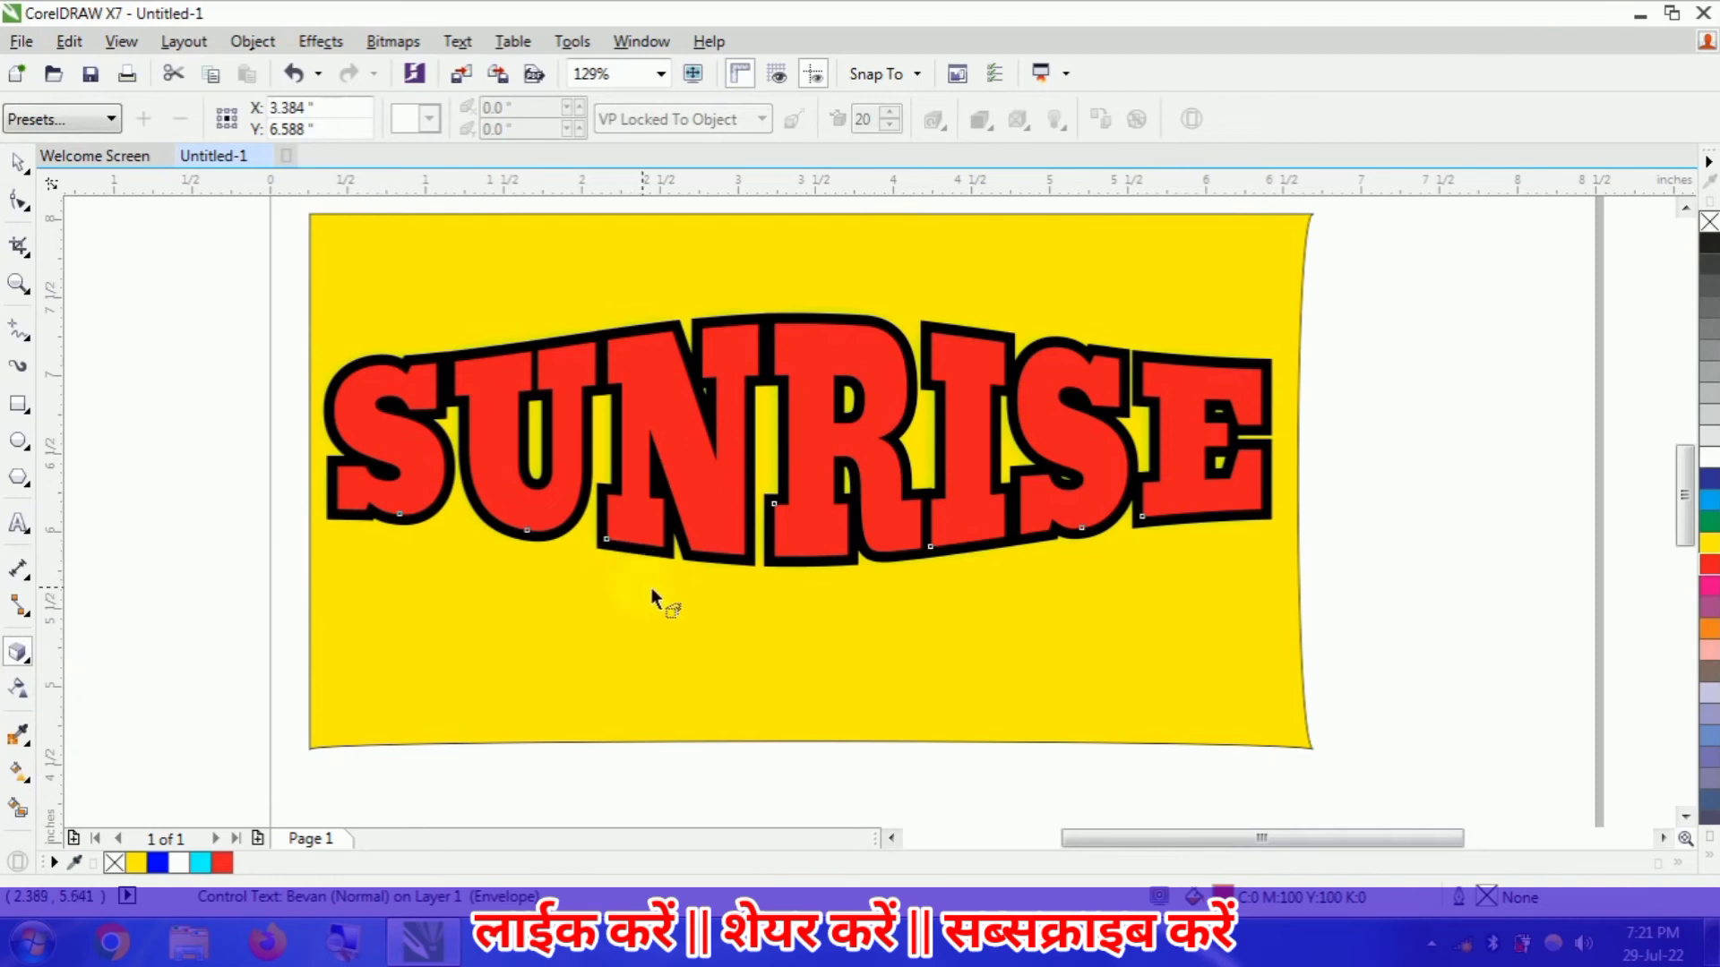
left_click(33, 663)
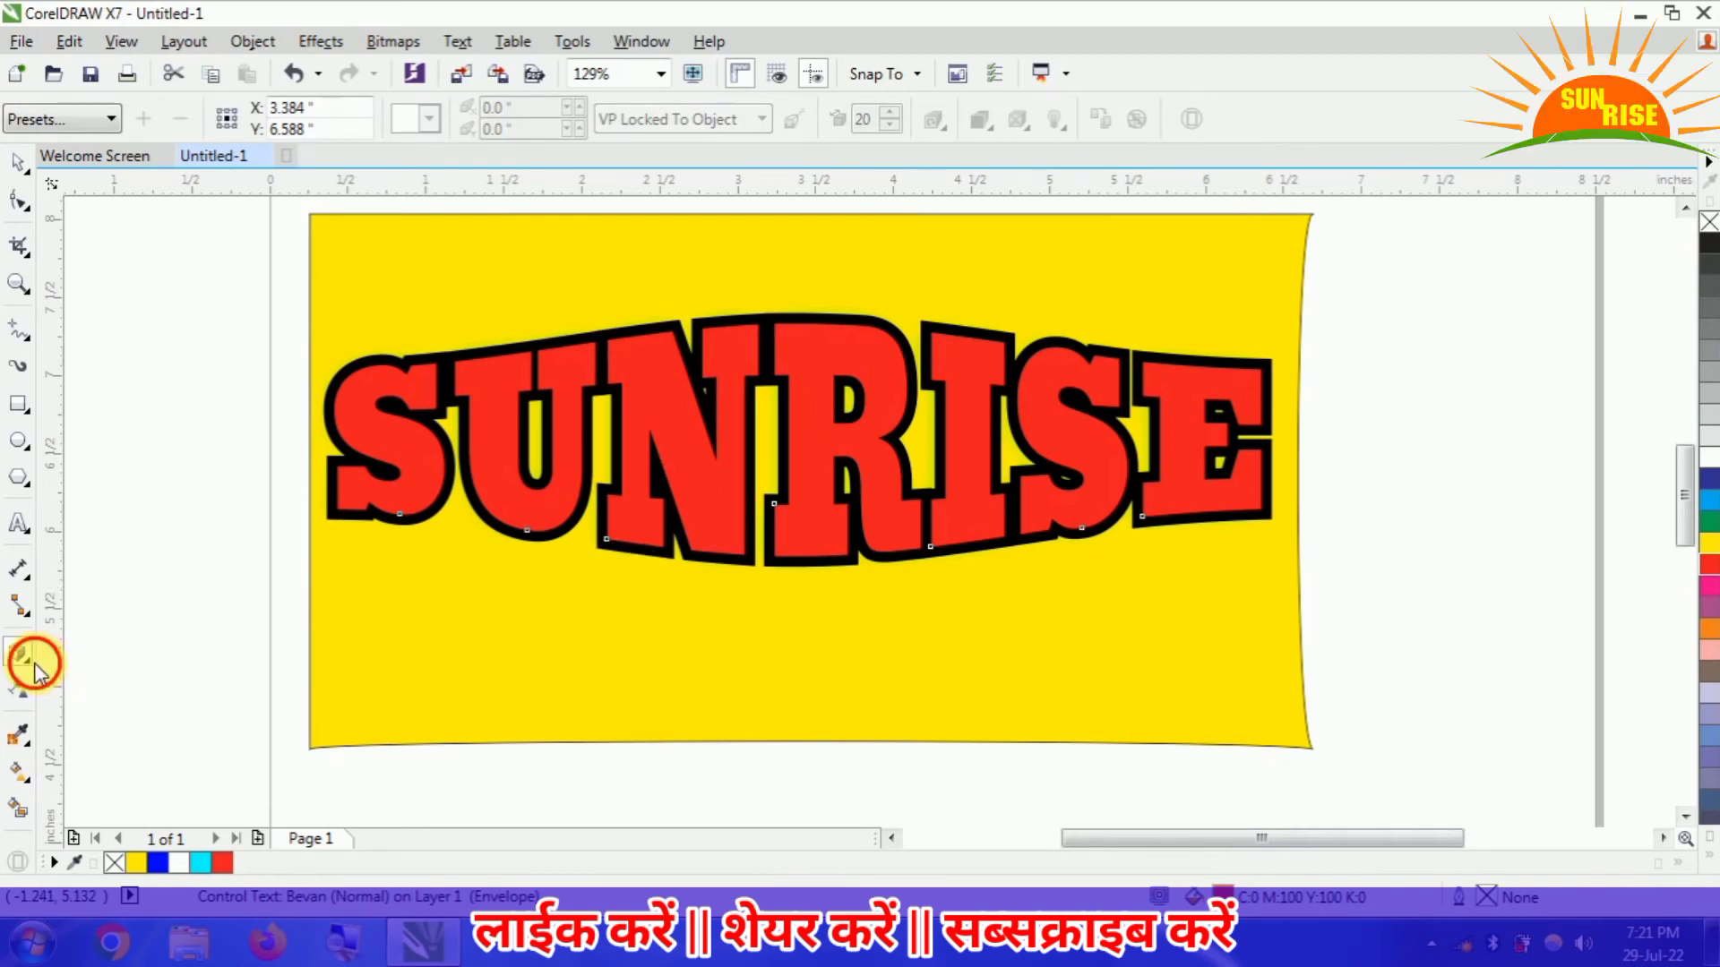
left_click(34, 668)
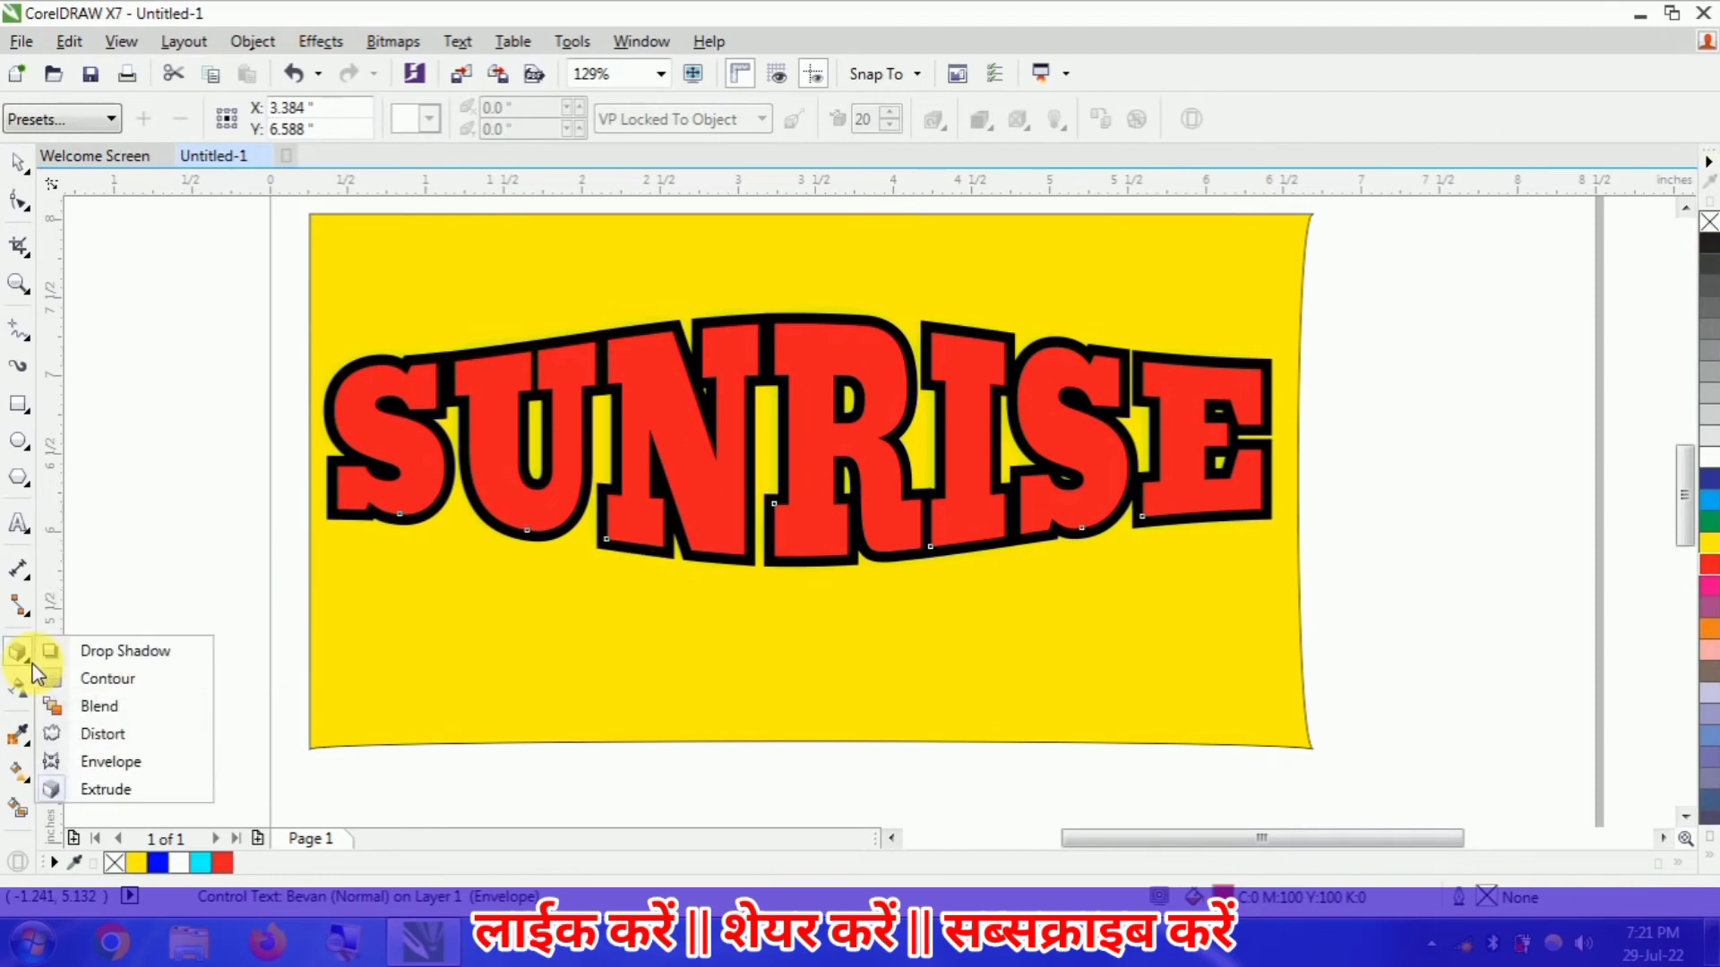
left_click(100, 651)
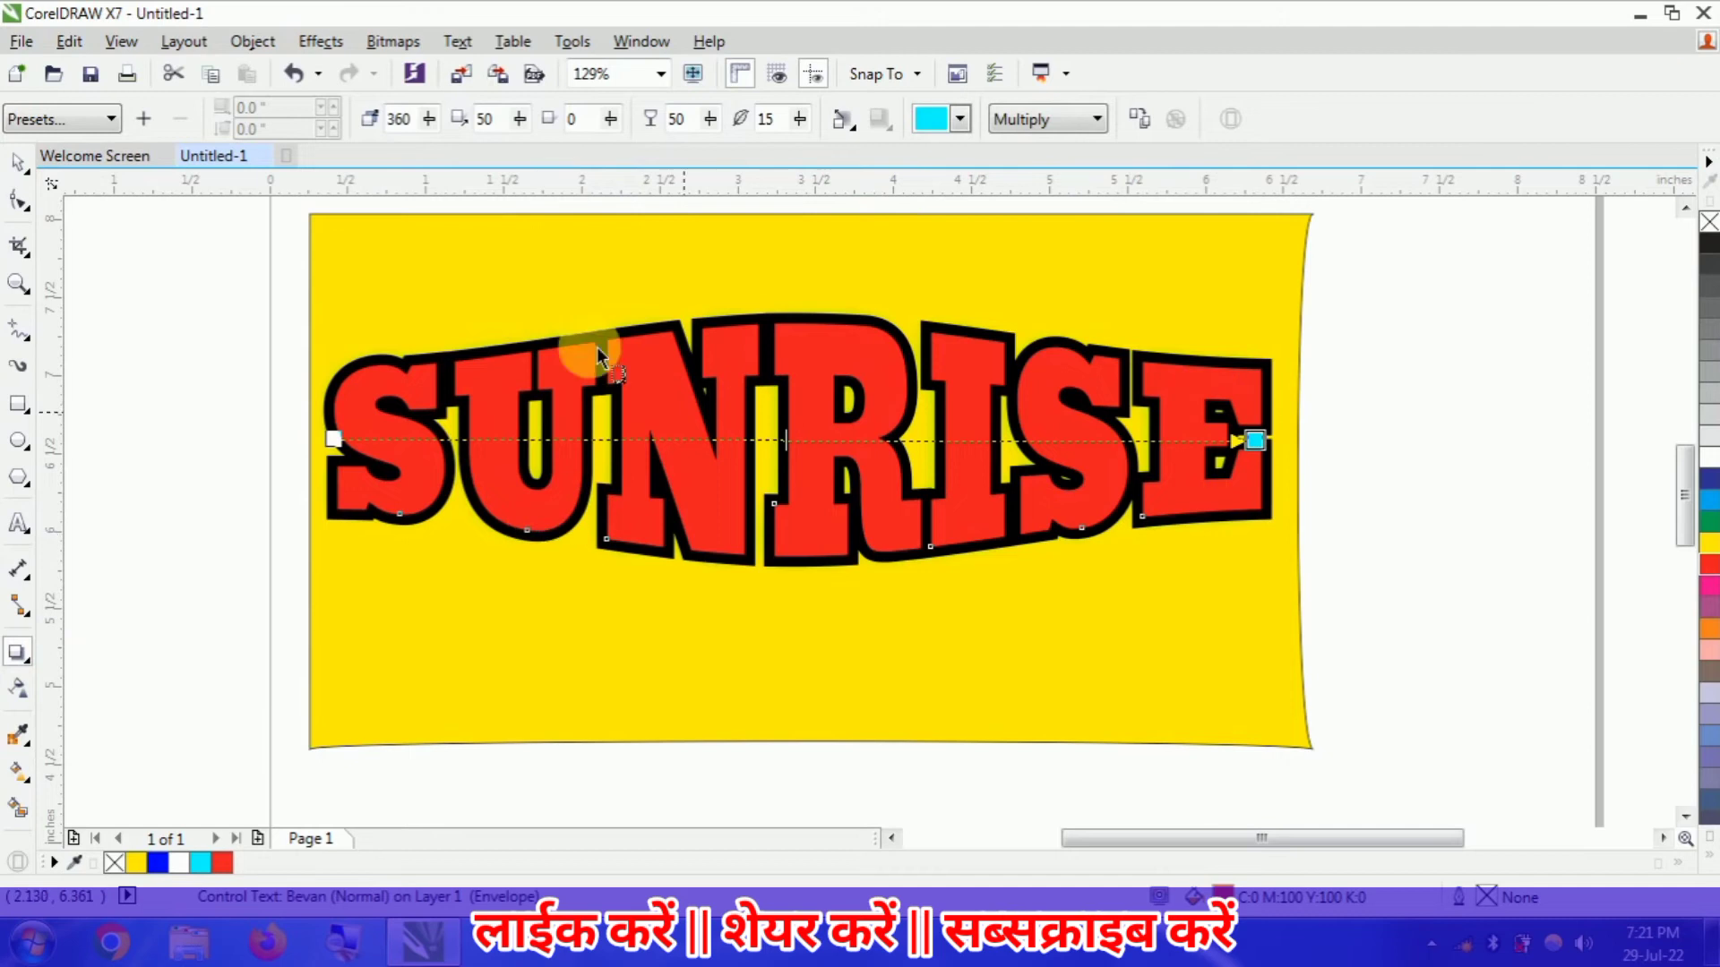
- Reduce the contour offset around the SUNRISE text to 0.038 inches, and clear the contour from the text
left_click(28, 668)
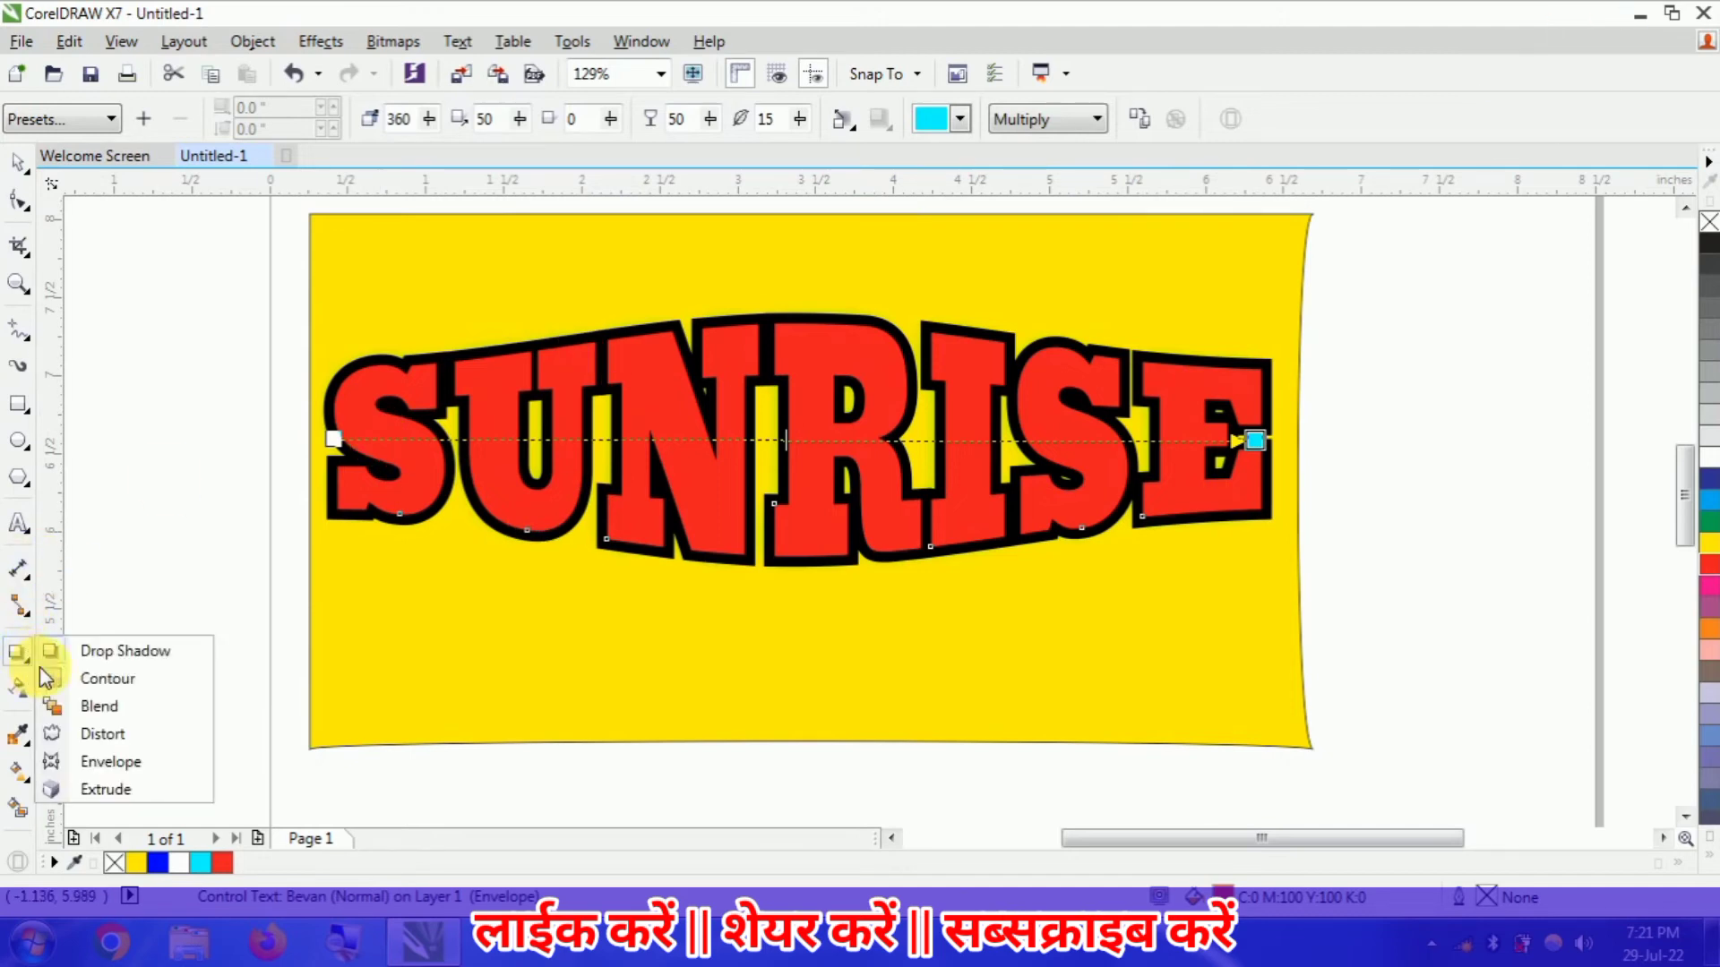
left_click(112, 677)
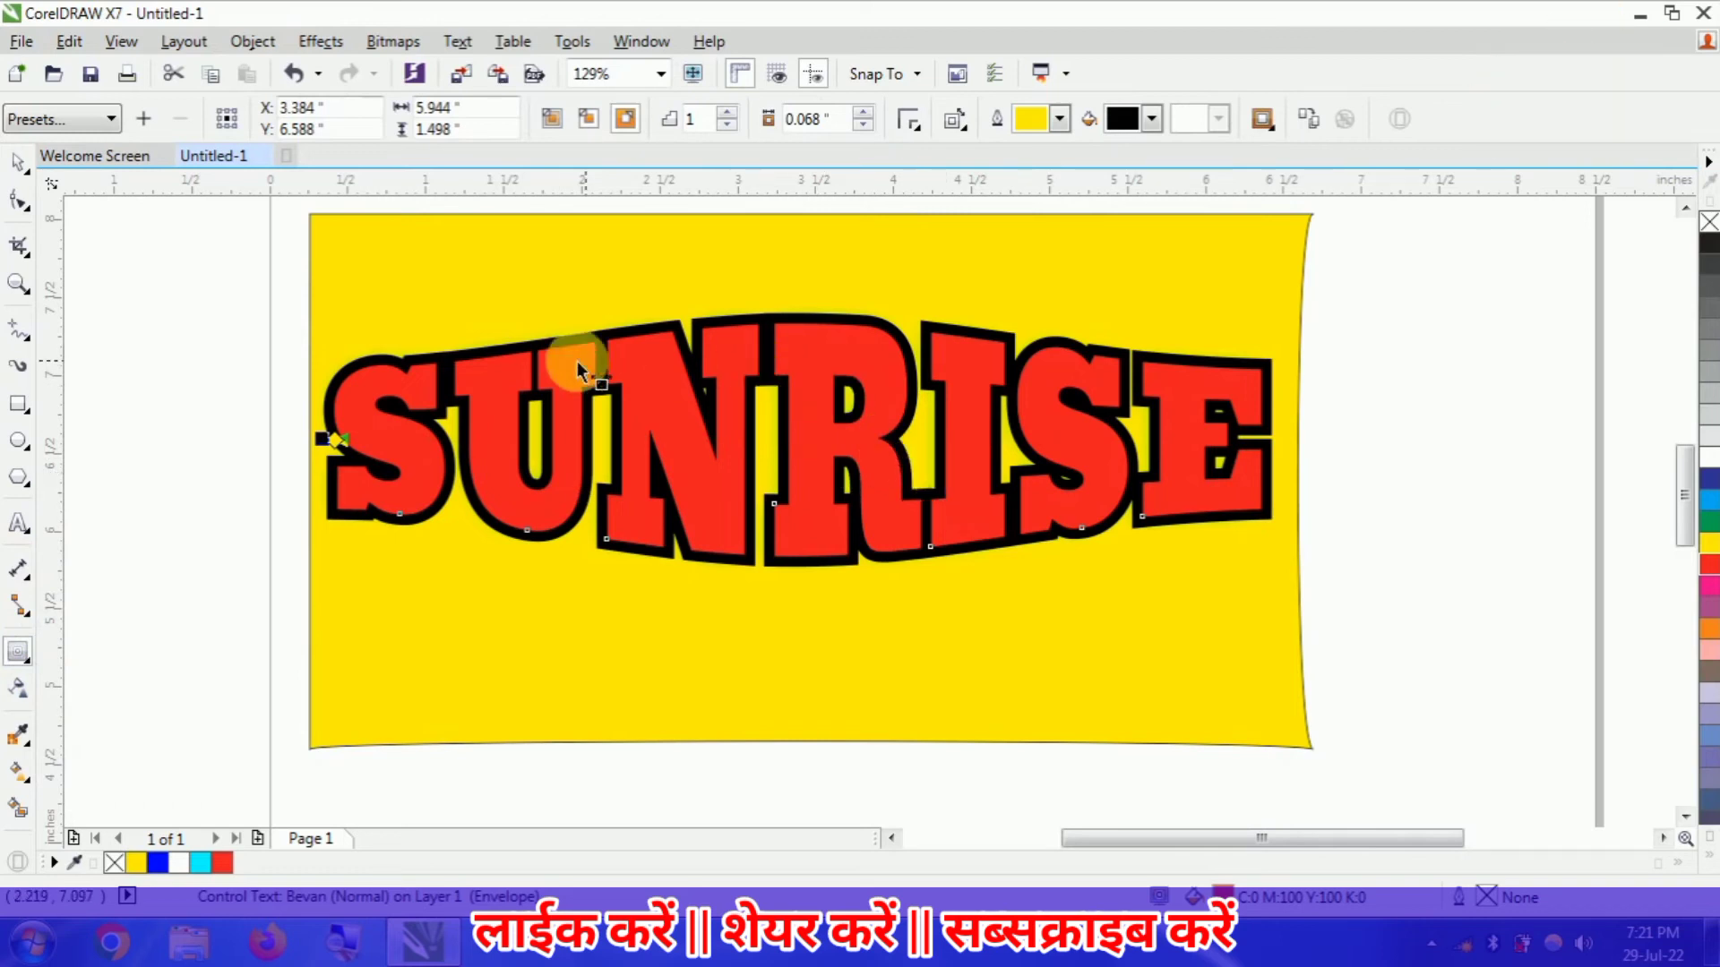
left_click_drag(352, 448, 409, 455)
left_click(919, 509)
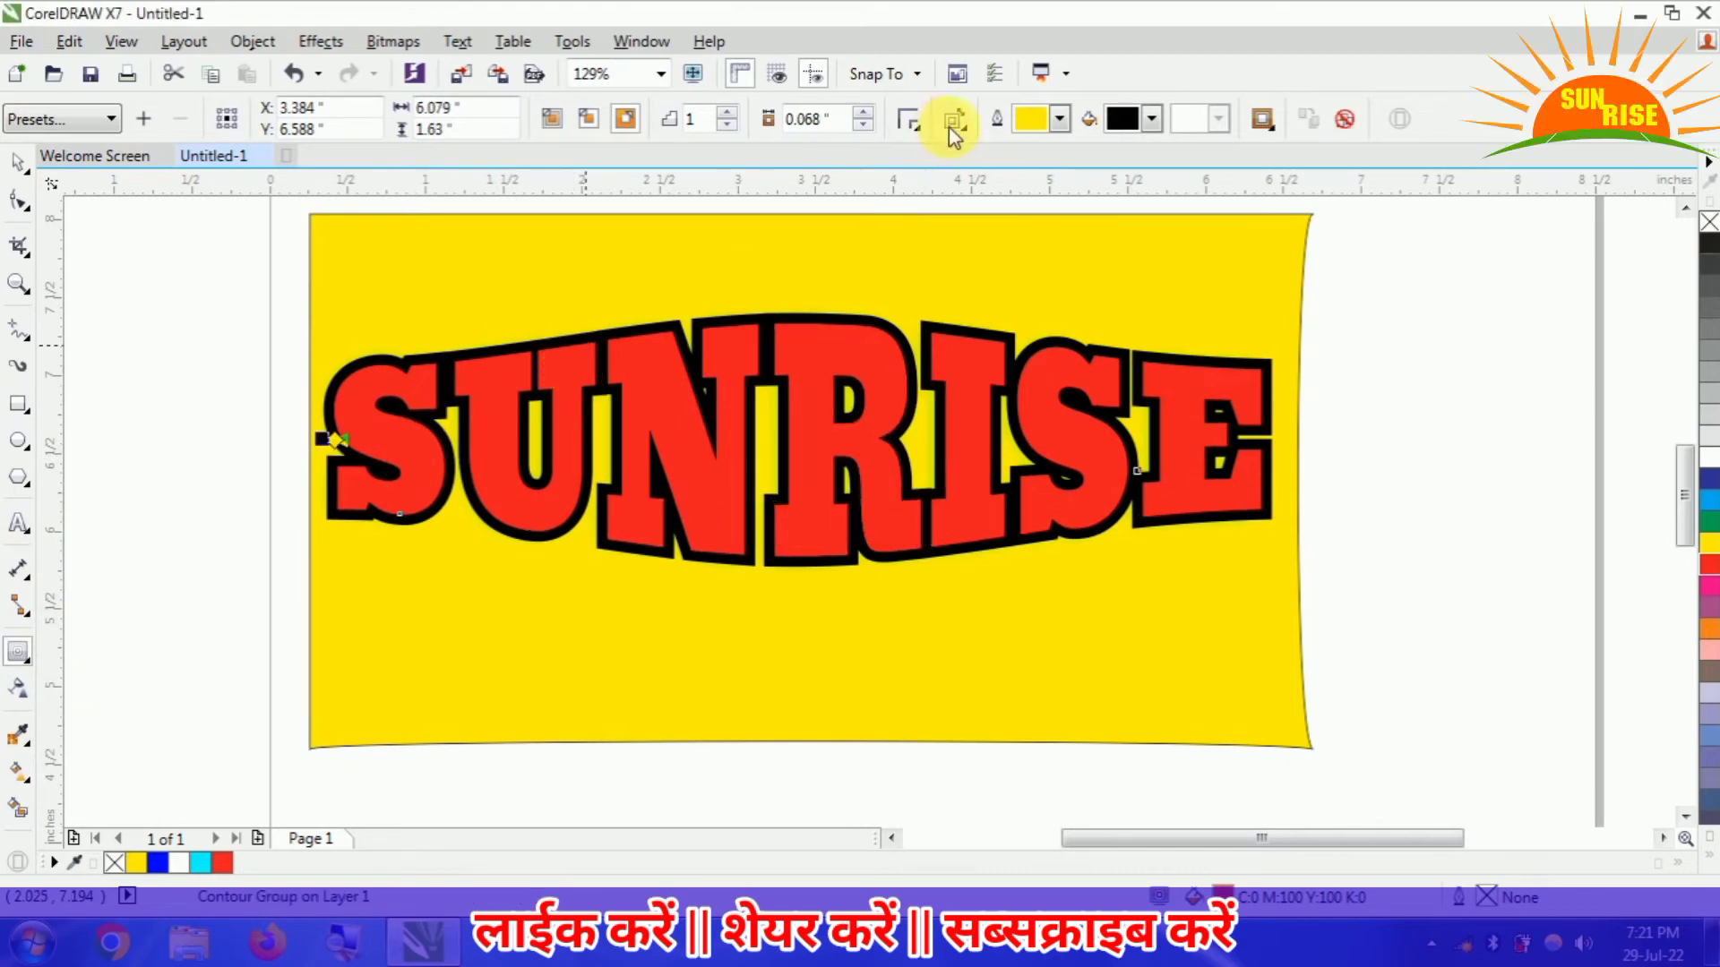
left_click(865, 130)
left_click(864, 130)
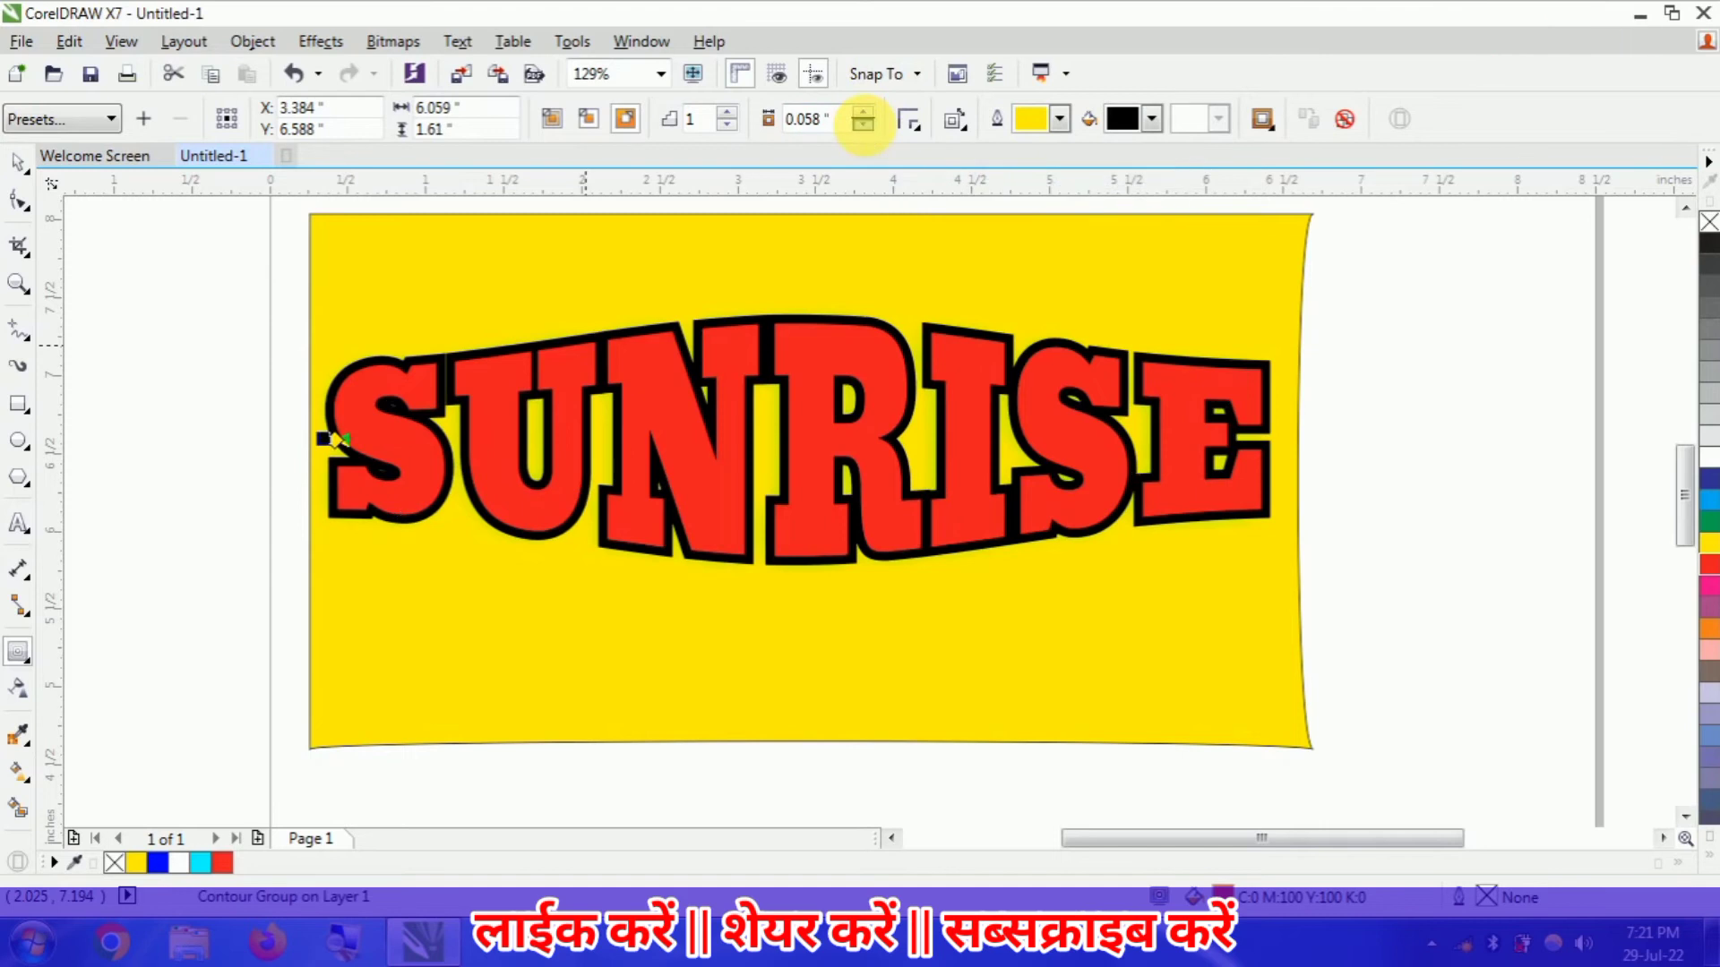
left_click(864, 130)
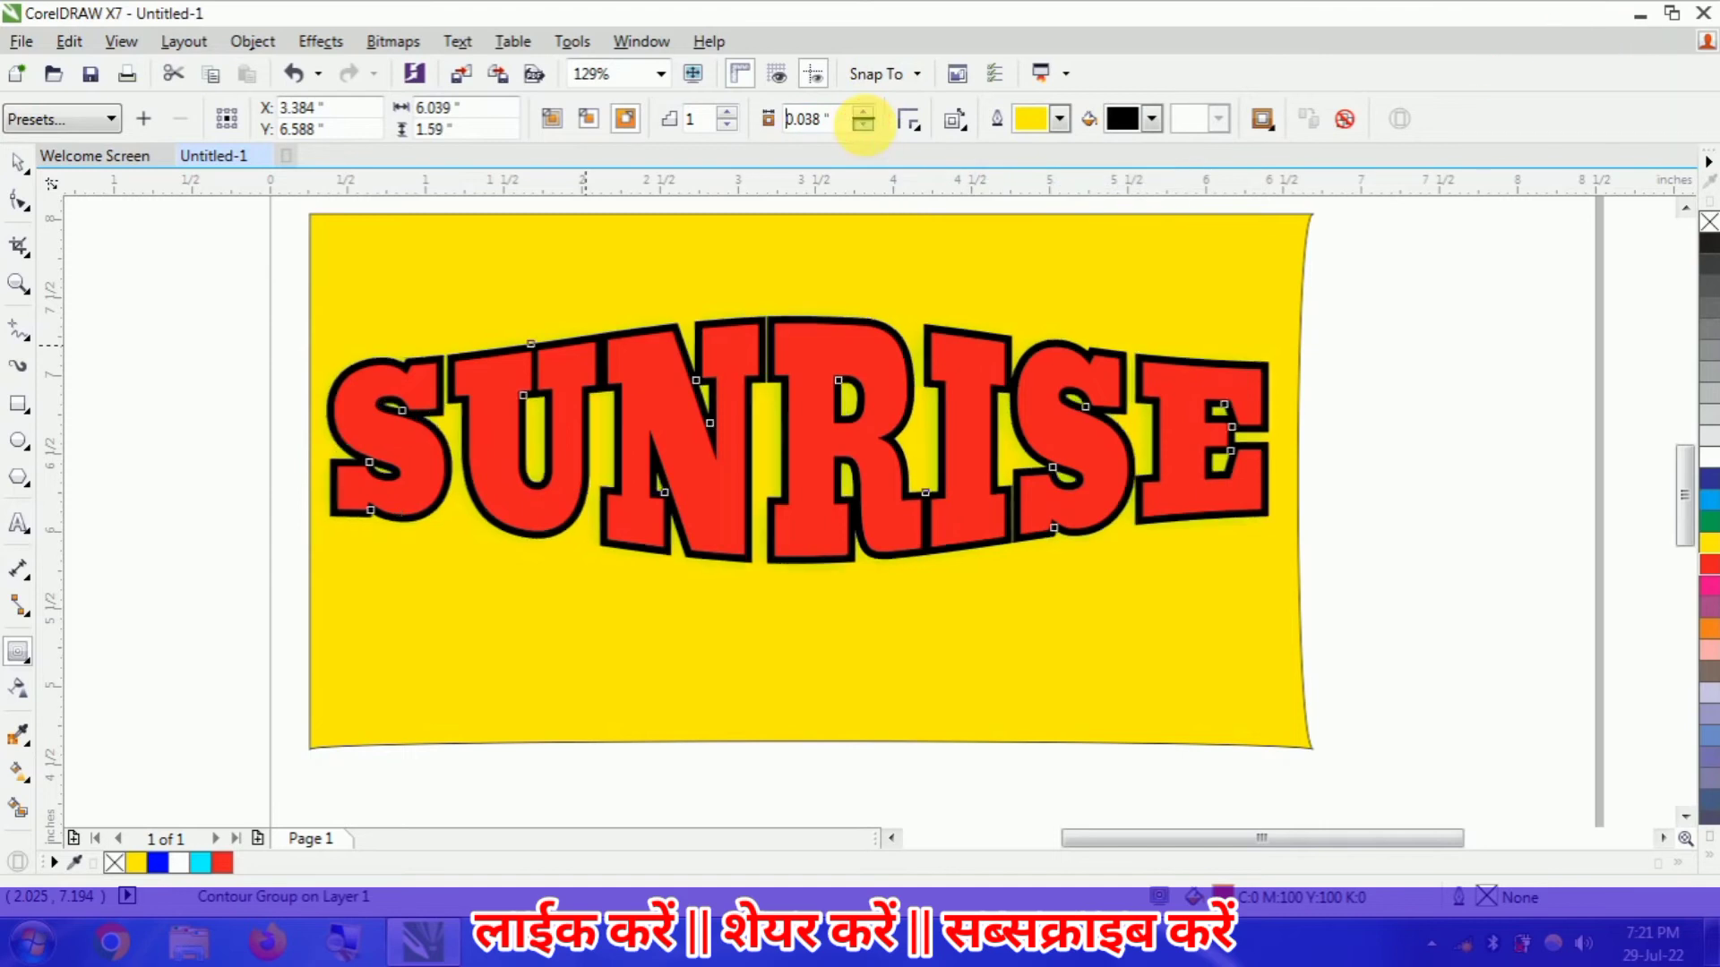
left_click(1344, 119)
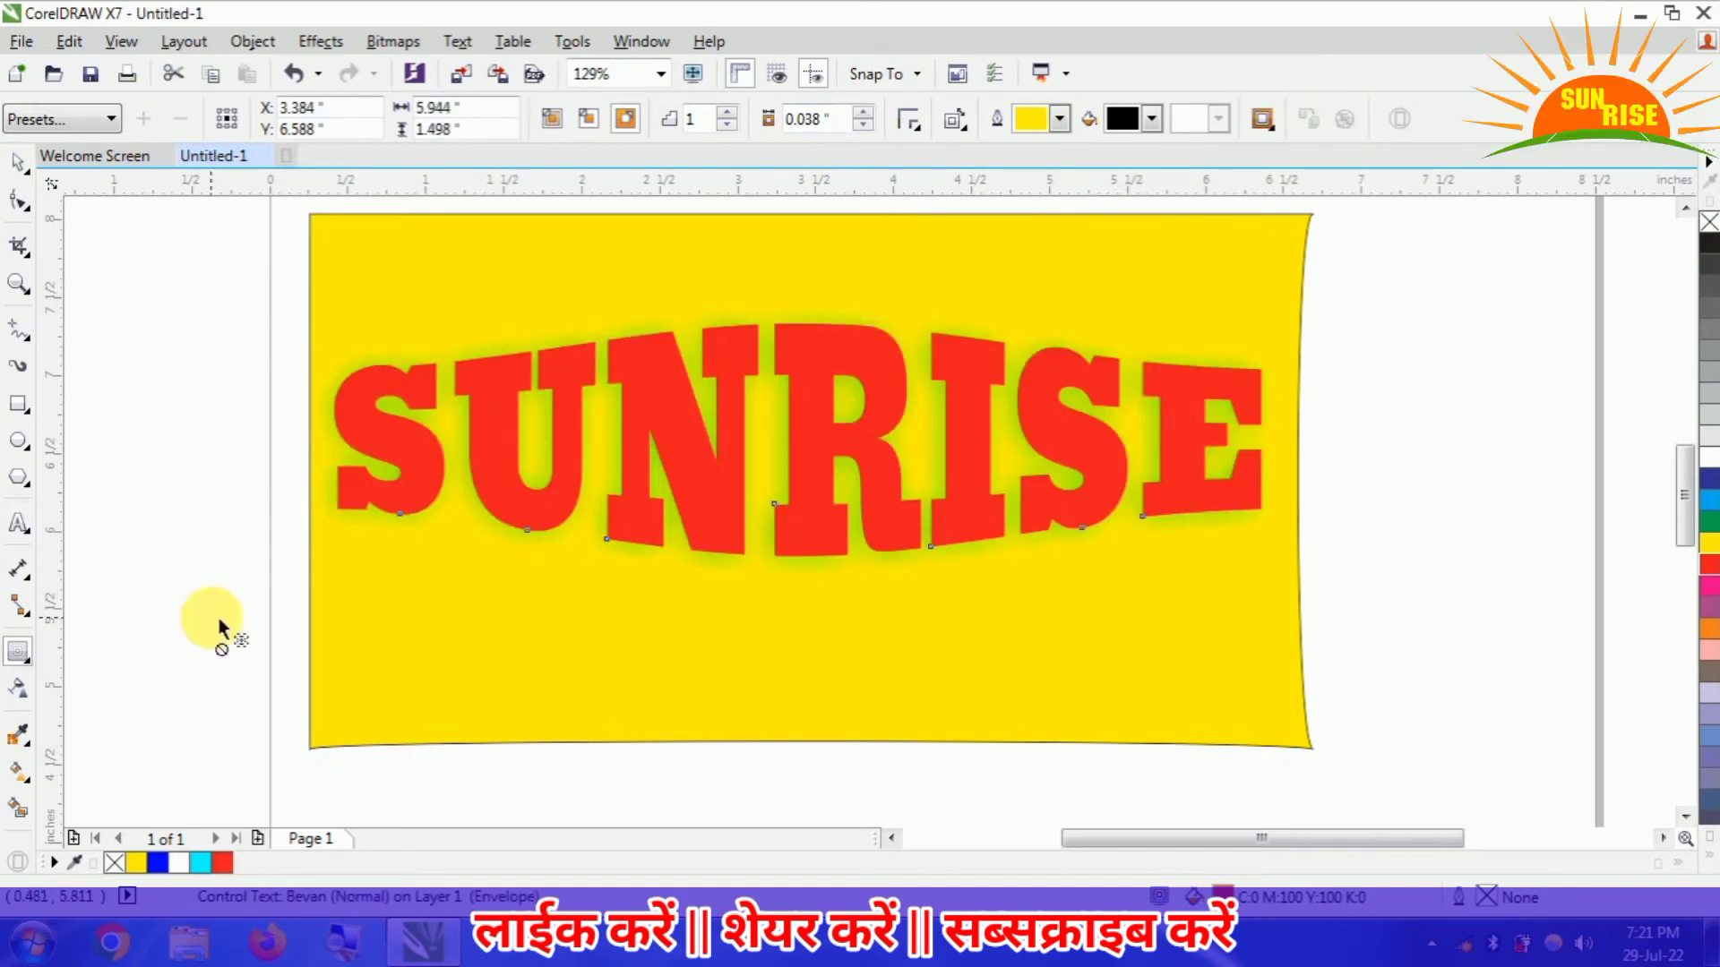
- Extrude the SUNRISE text towards a vanishing point below its centre, near the lower part of the yellow rectangle
left_click(27, 667)
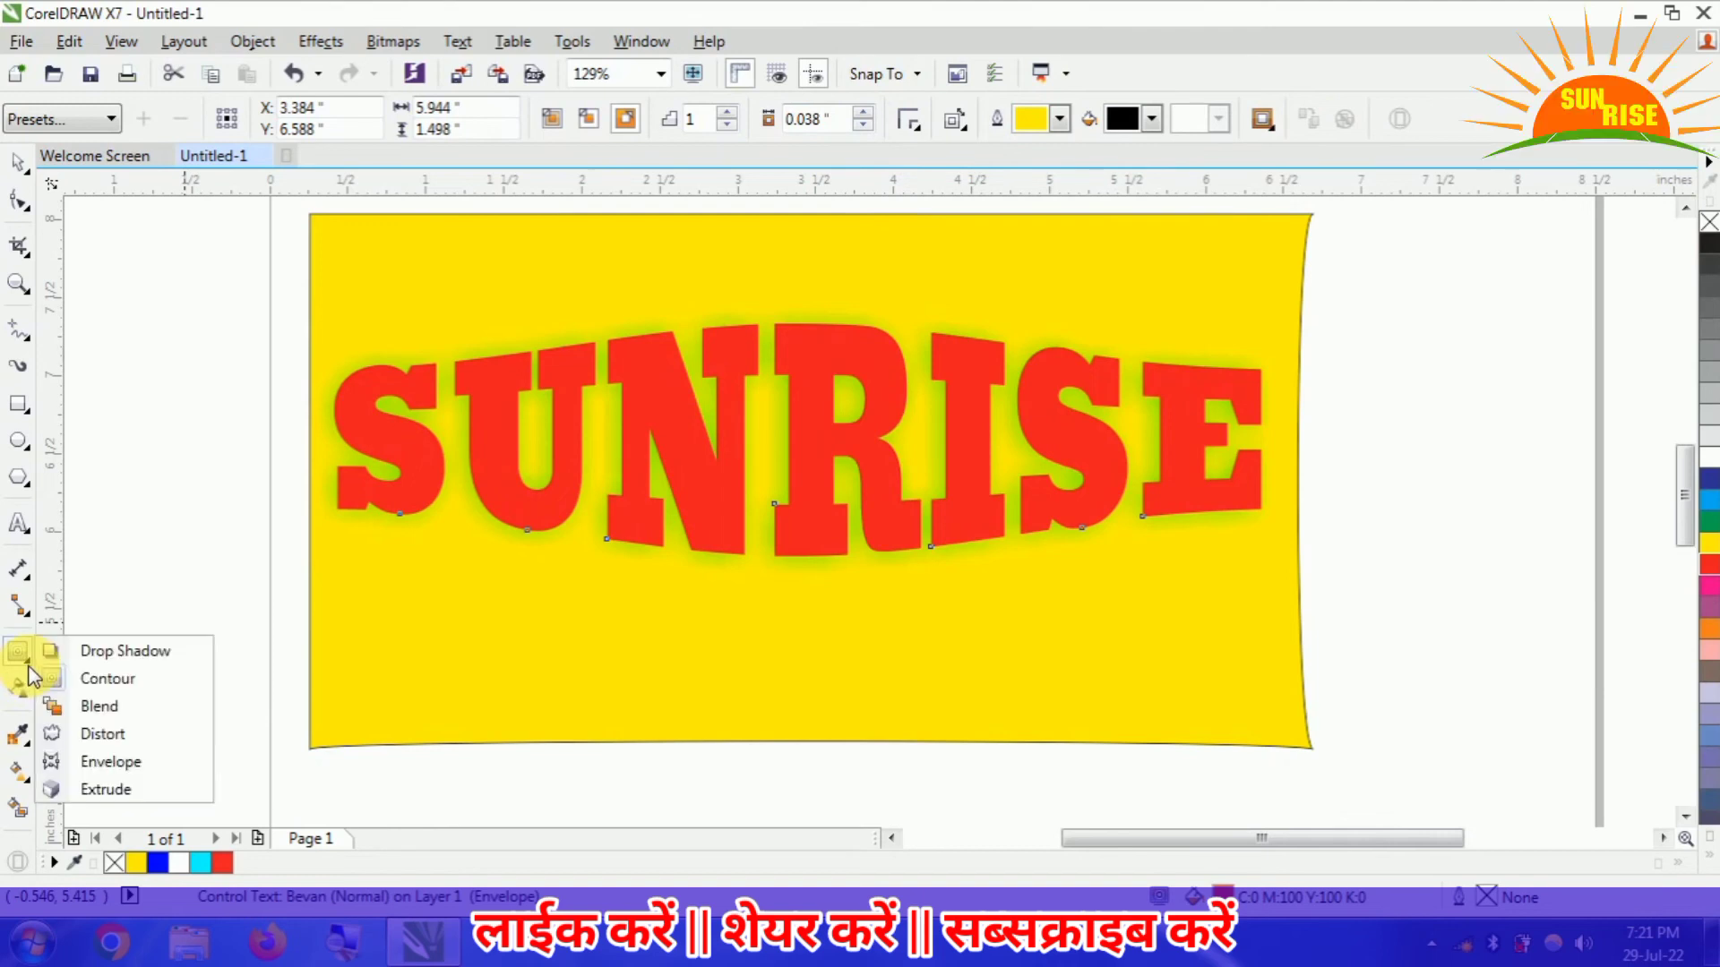
left_click(136, 786)
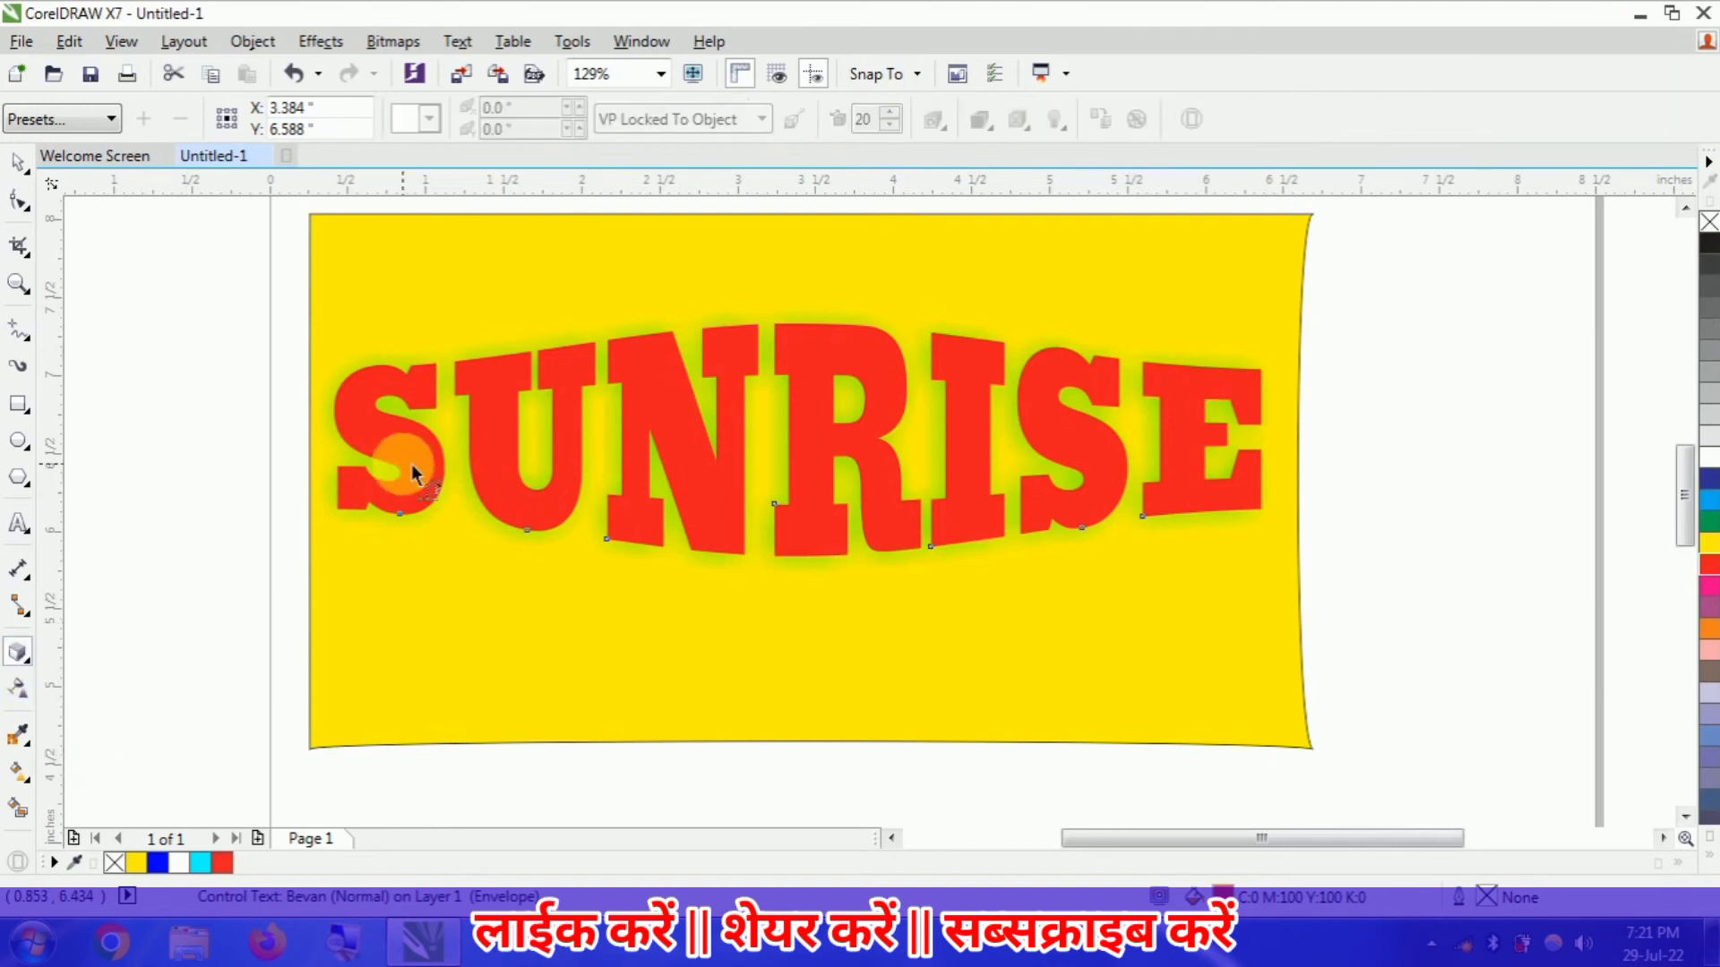
left_click_drag(413, 475, 809, 690)
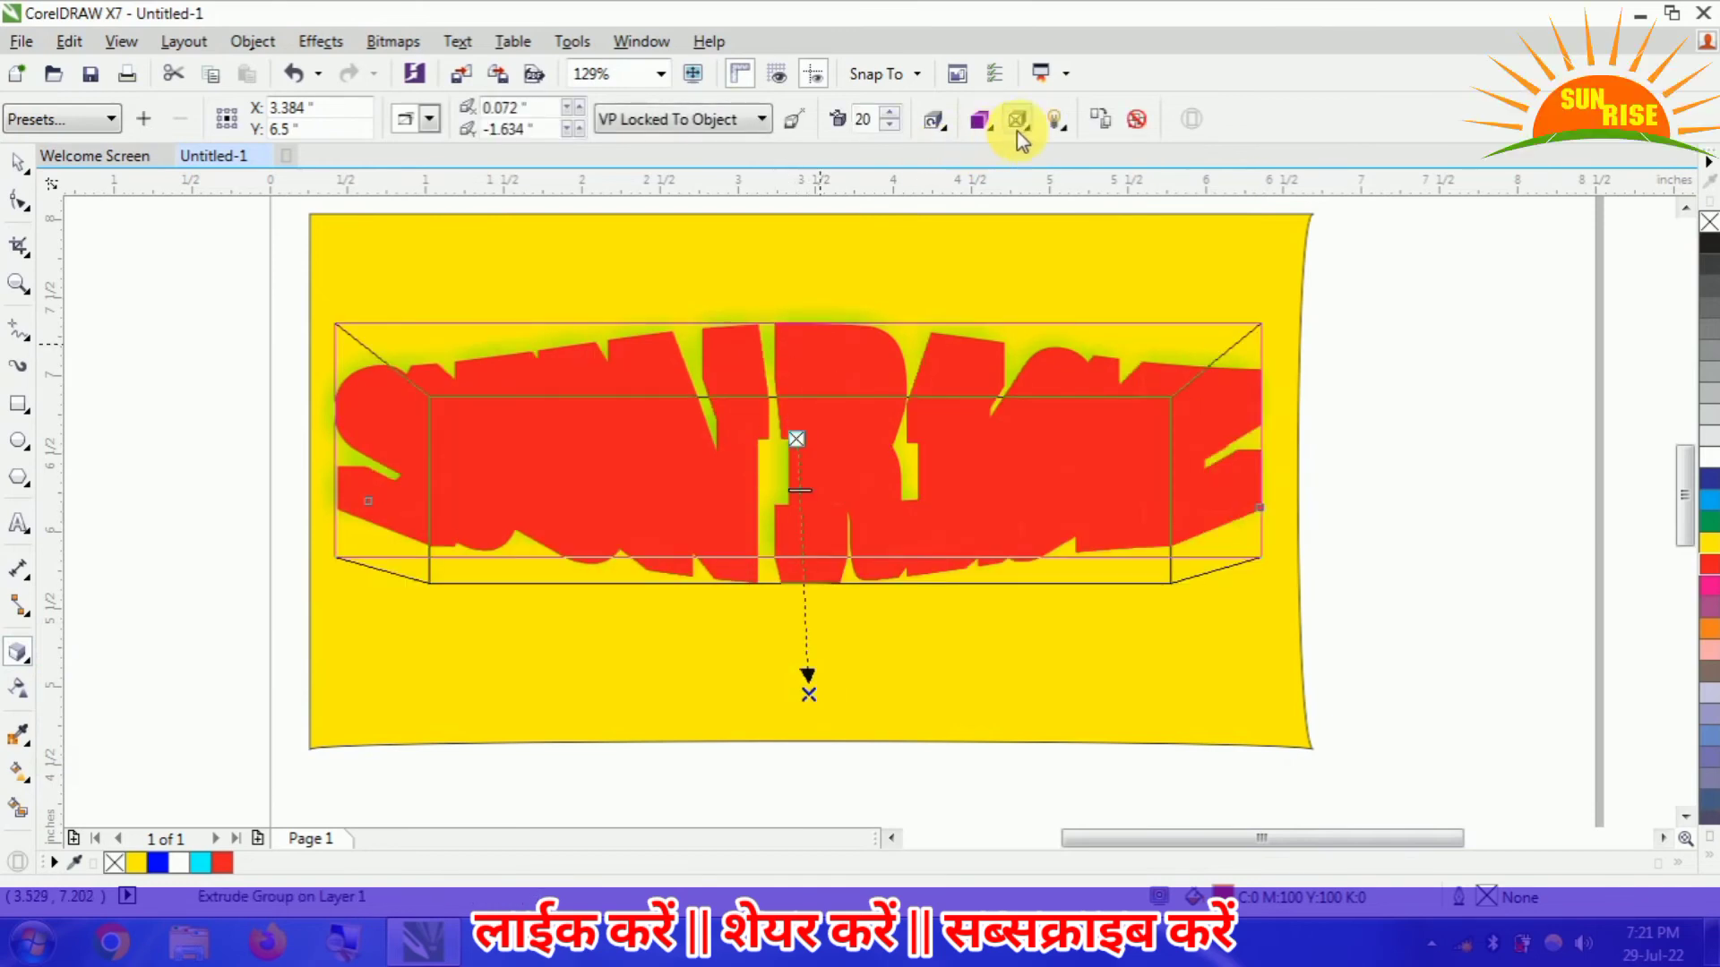
- Colour the SUNRISE extrusion with shading from red to black
left_click(1018, 124)
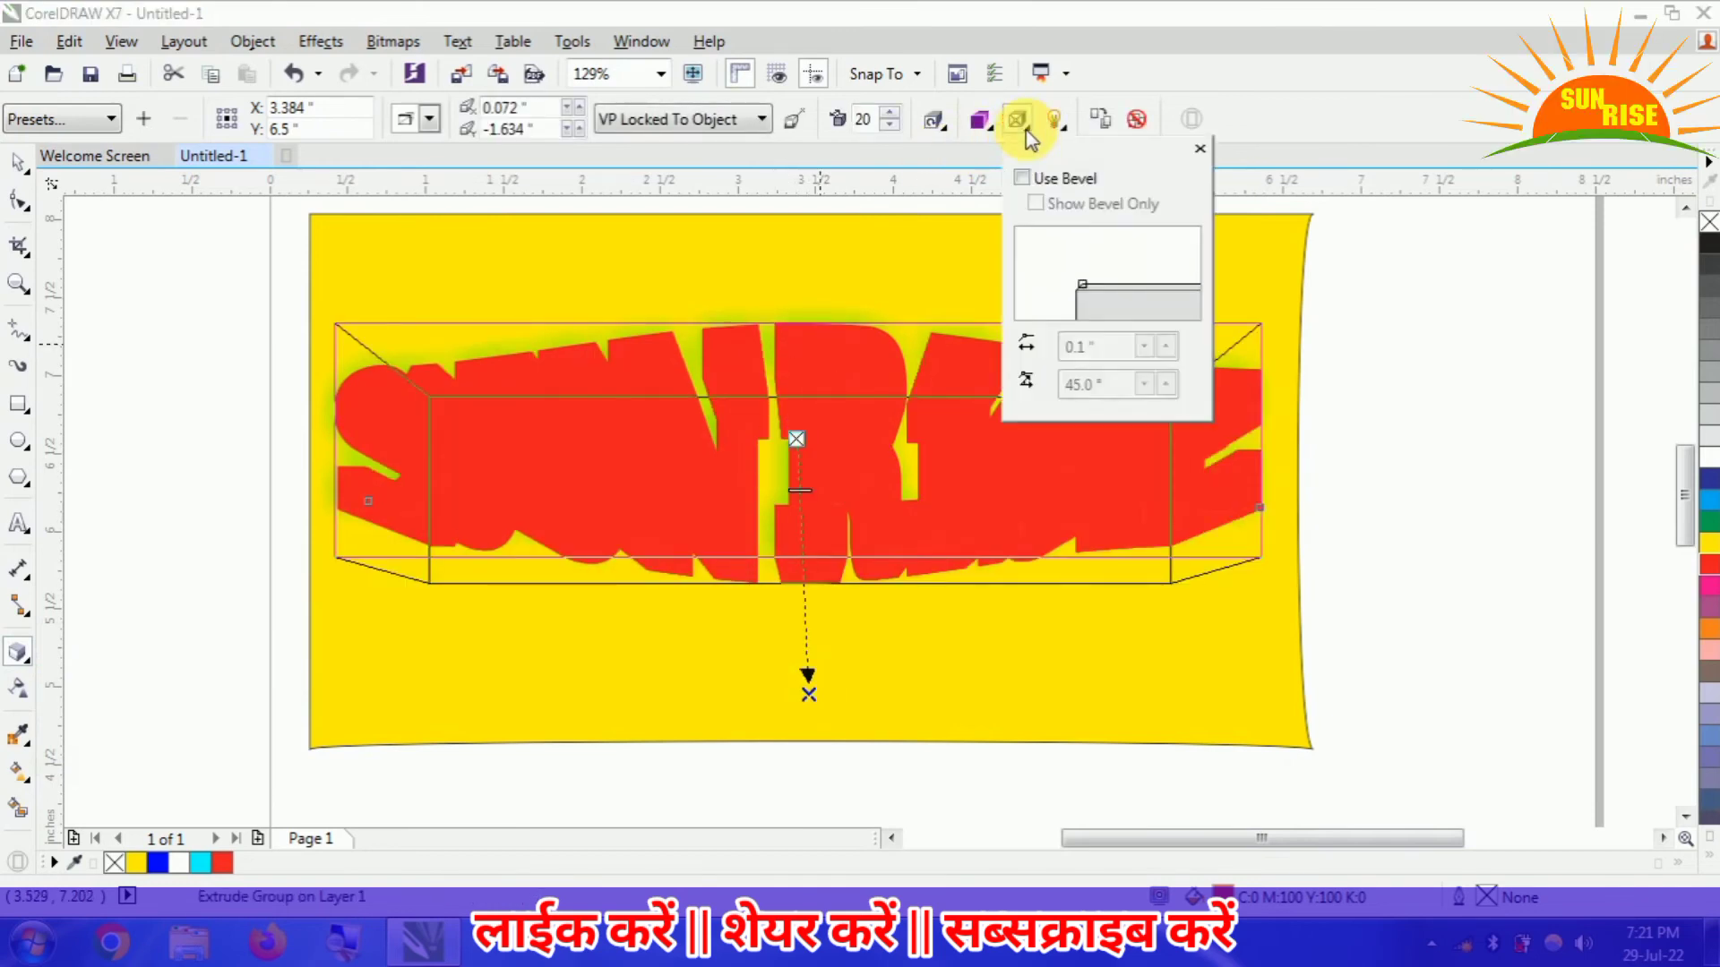
left_click(981, 134)
left_click(980, 136)
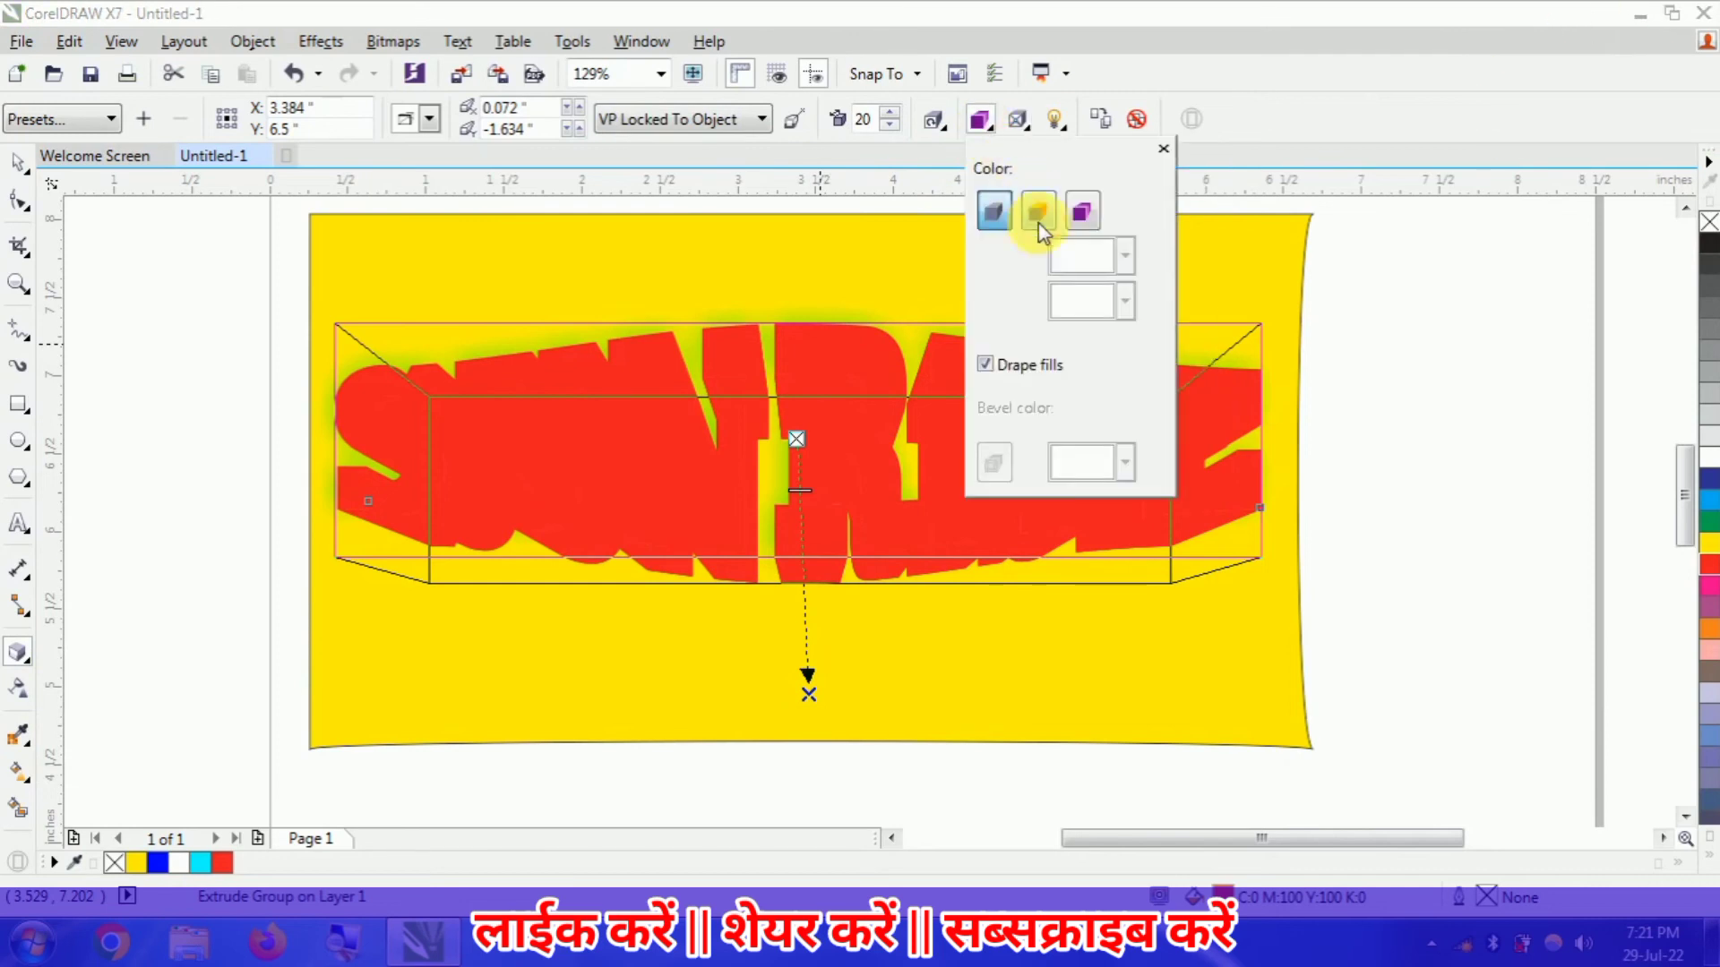
left_click(1039, 215)
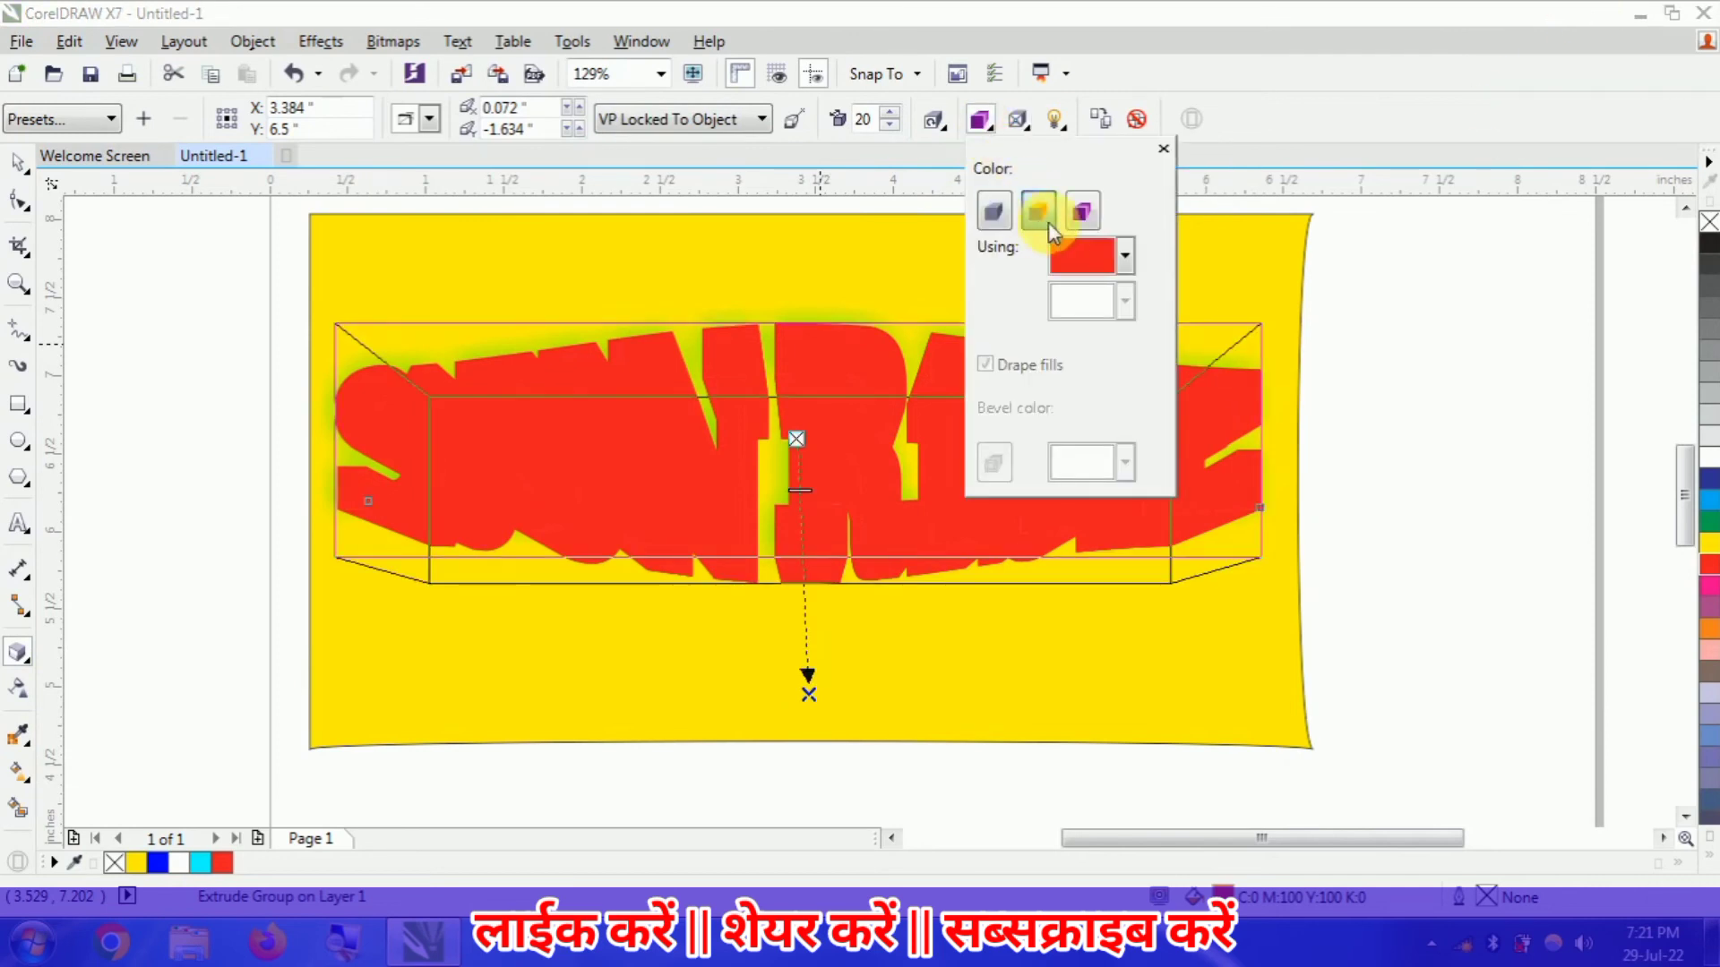
left_click(1082, 211)
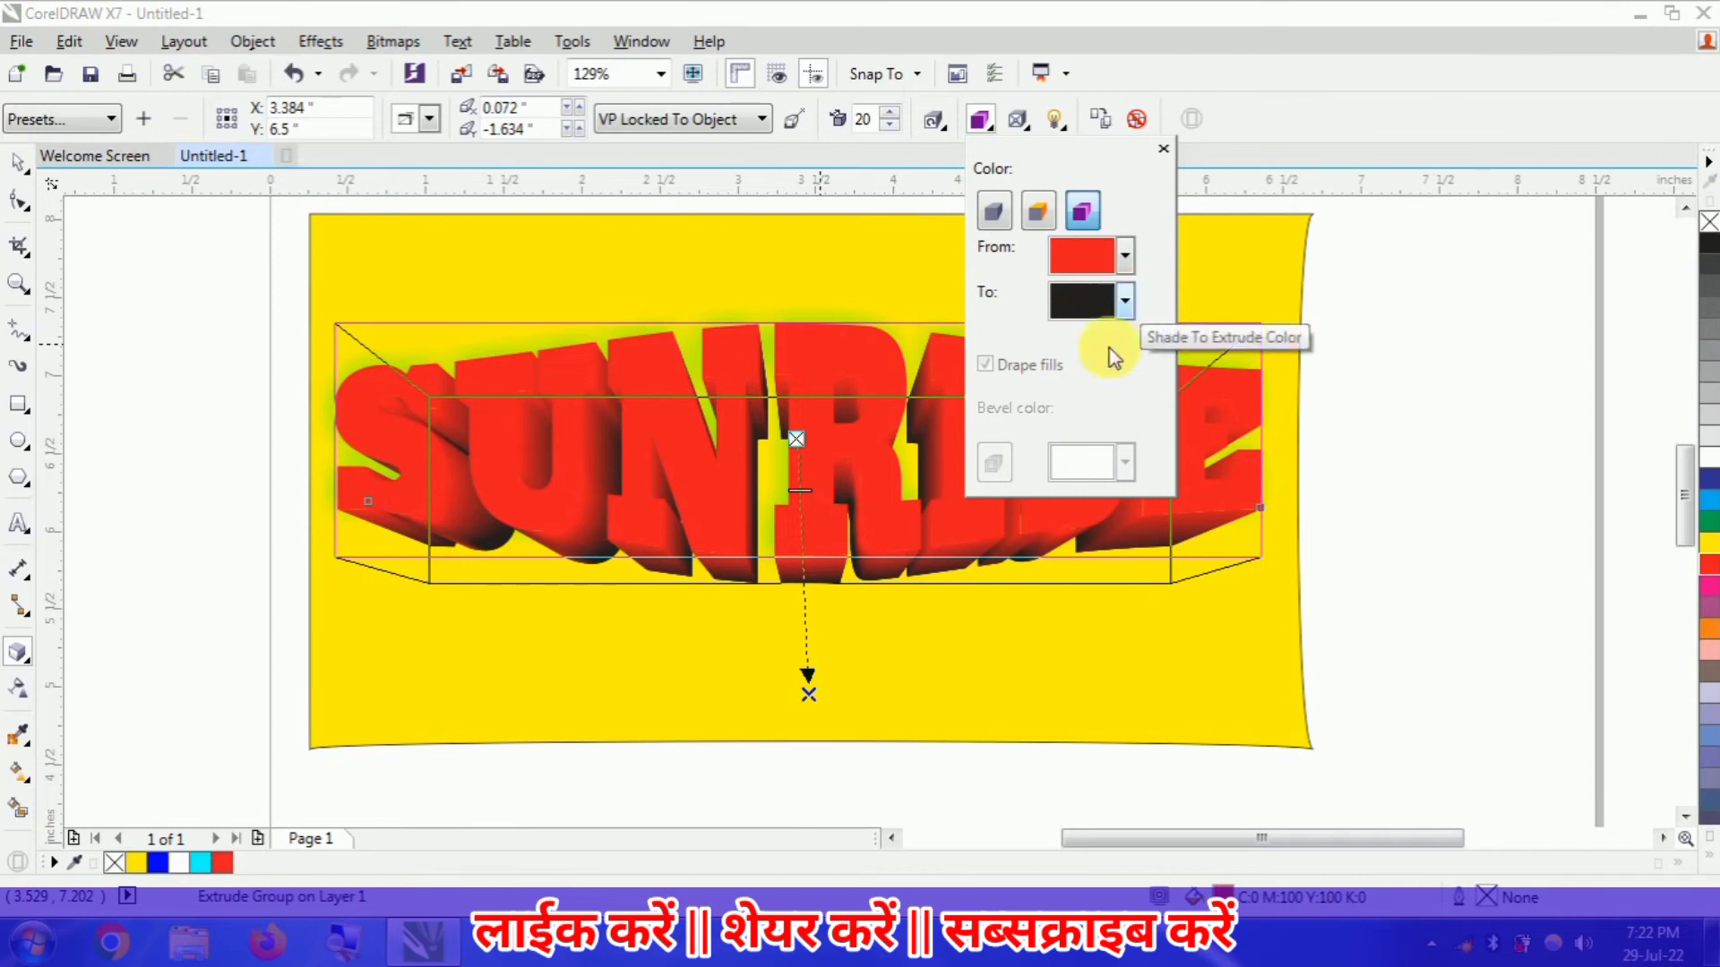
left_click(1062, 128)
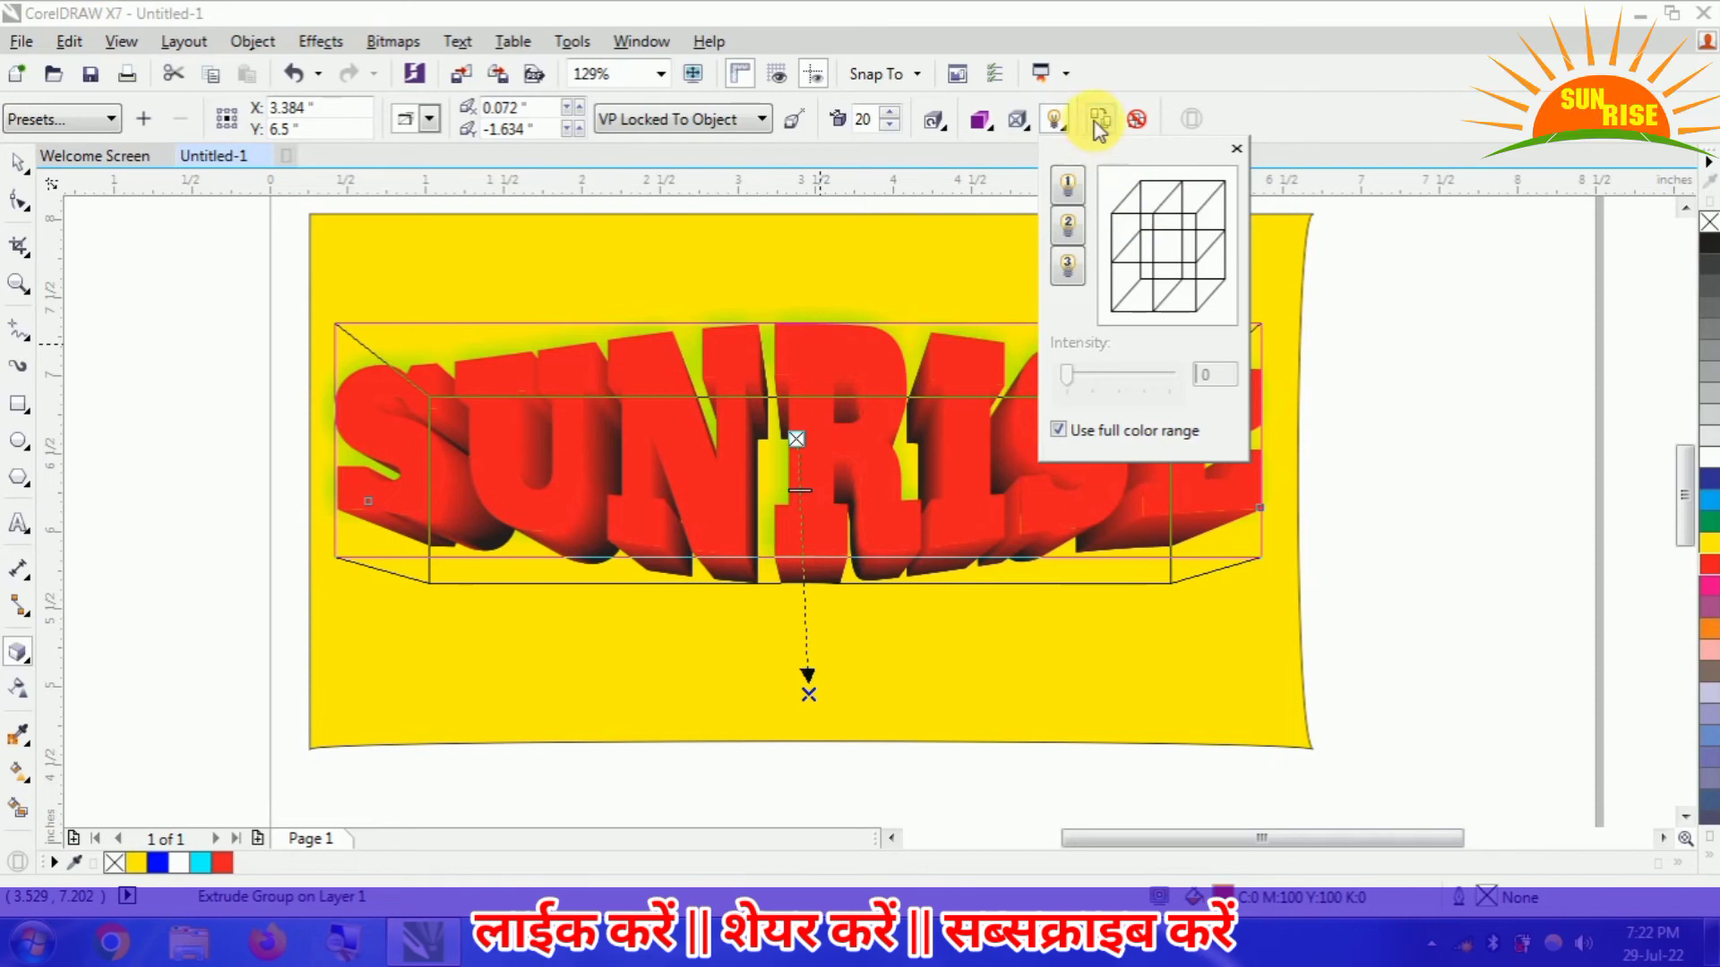
left_click(1009, 128)
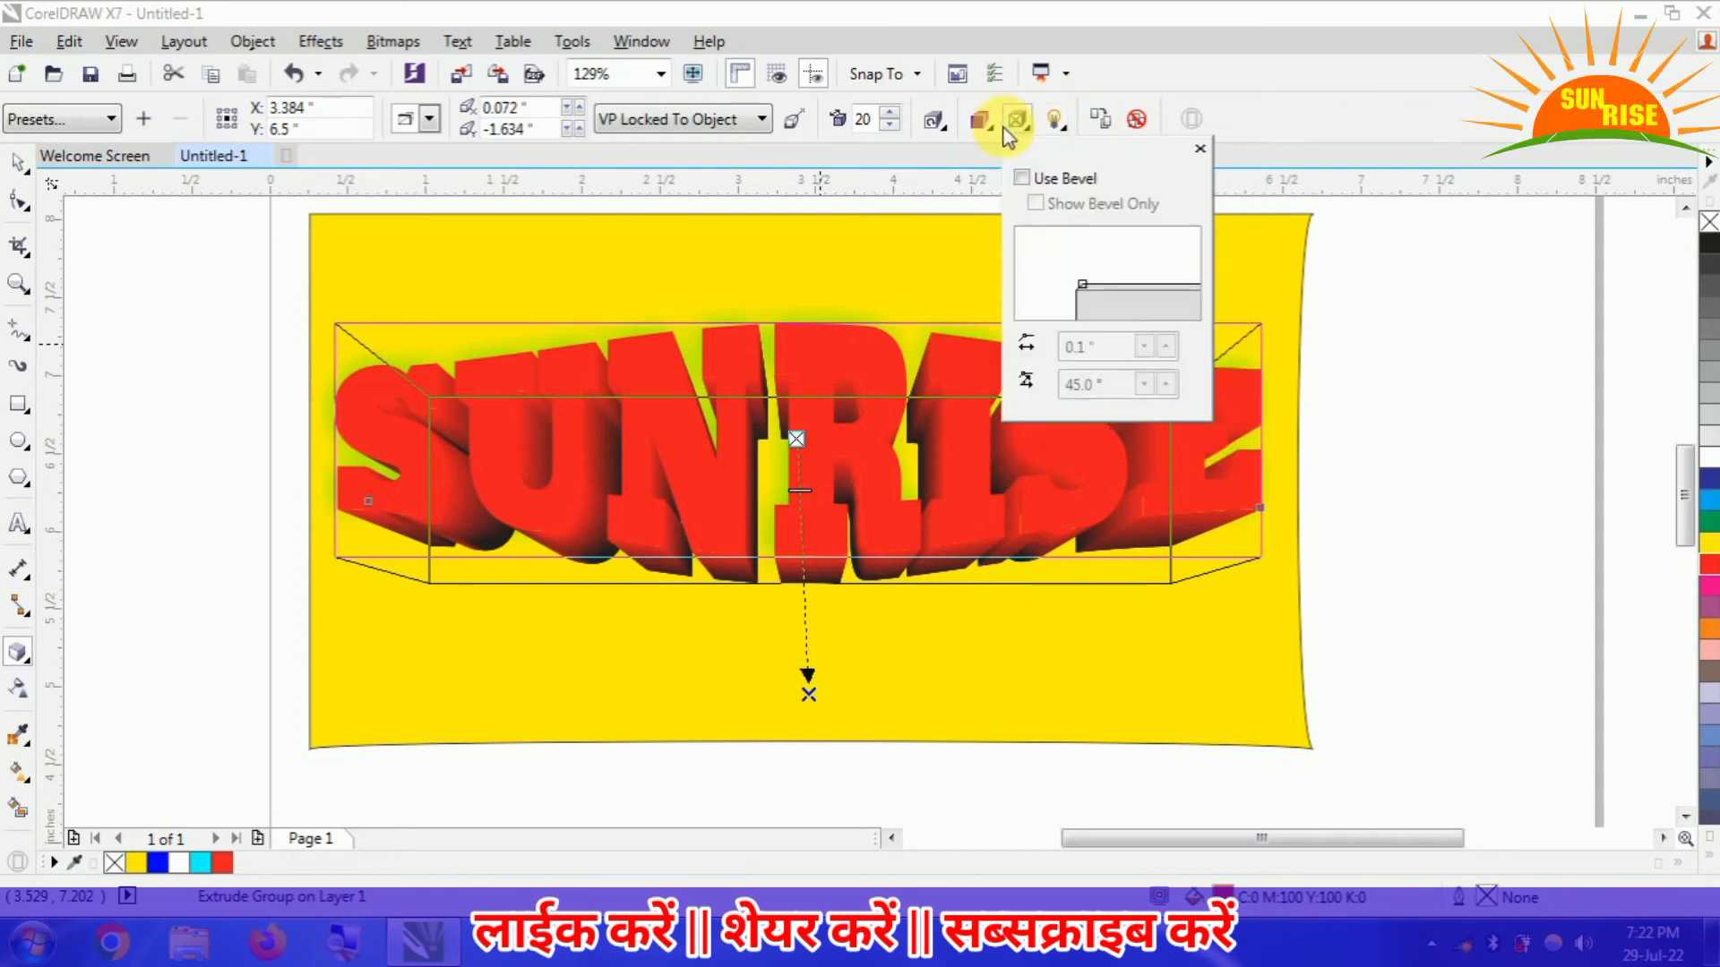
left_click(986, 127)
- Rotate the extruded SUNRISE text in 3D so that it slopes down towards its right end, and finish editing the extrusion
left_click(942, 127)
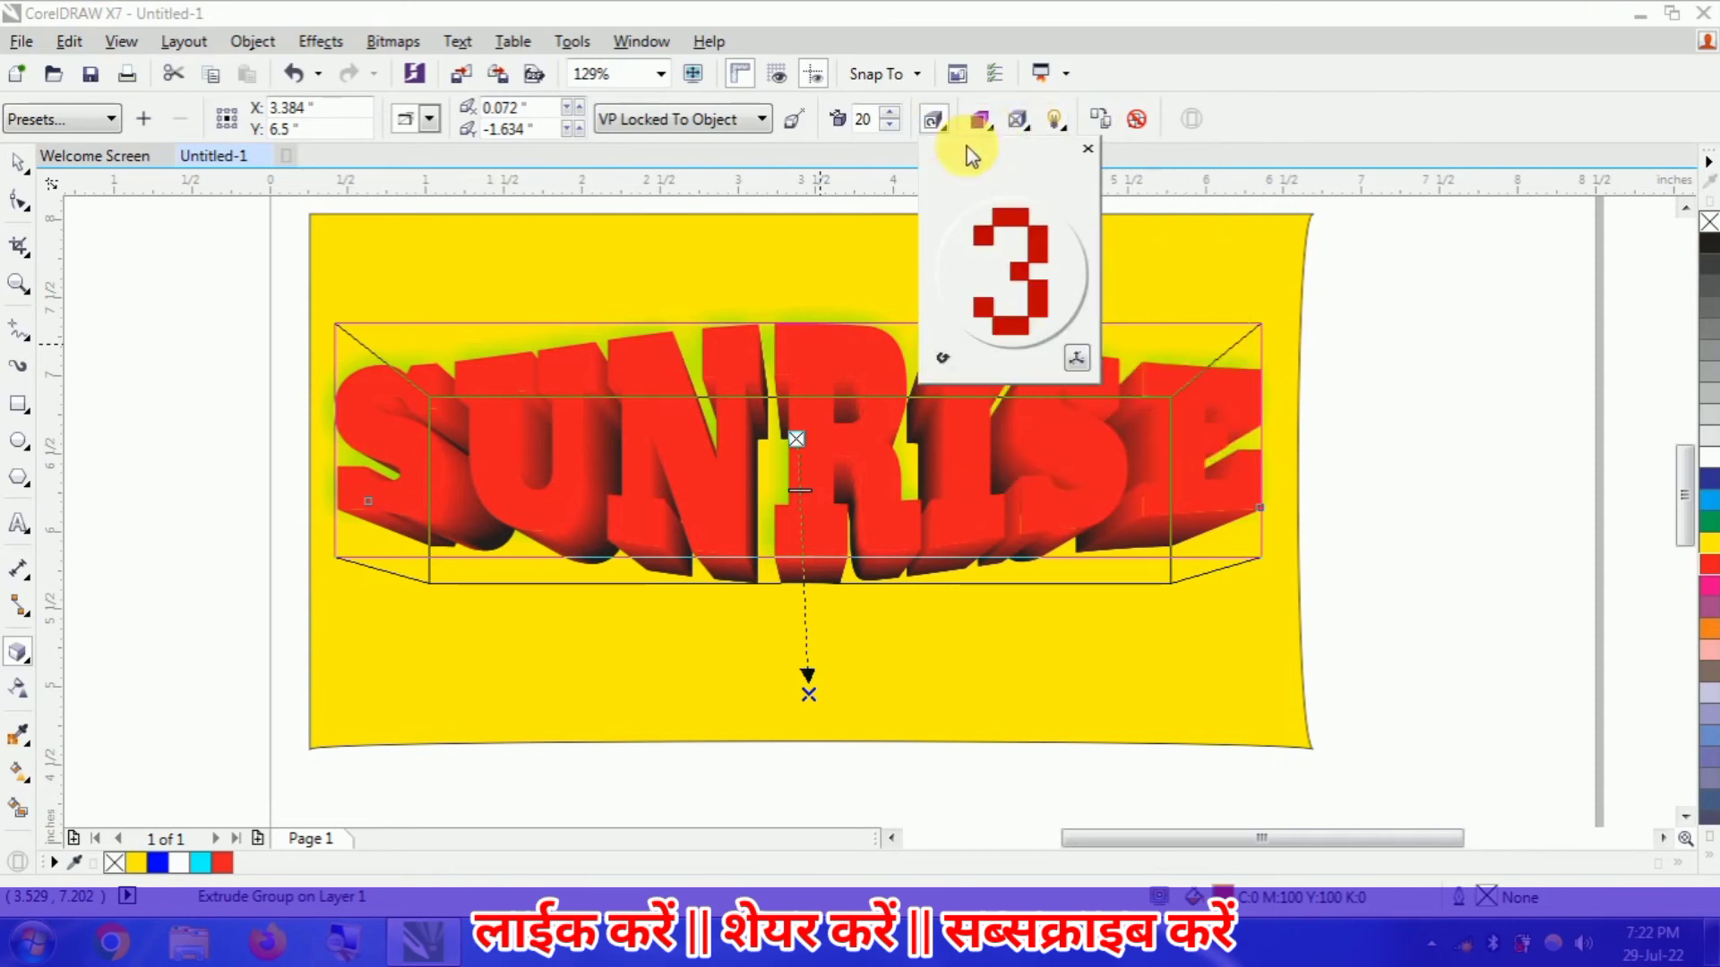
left_click_drag(1007, 226, 1032, 242)
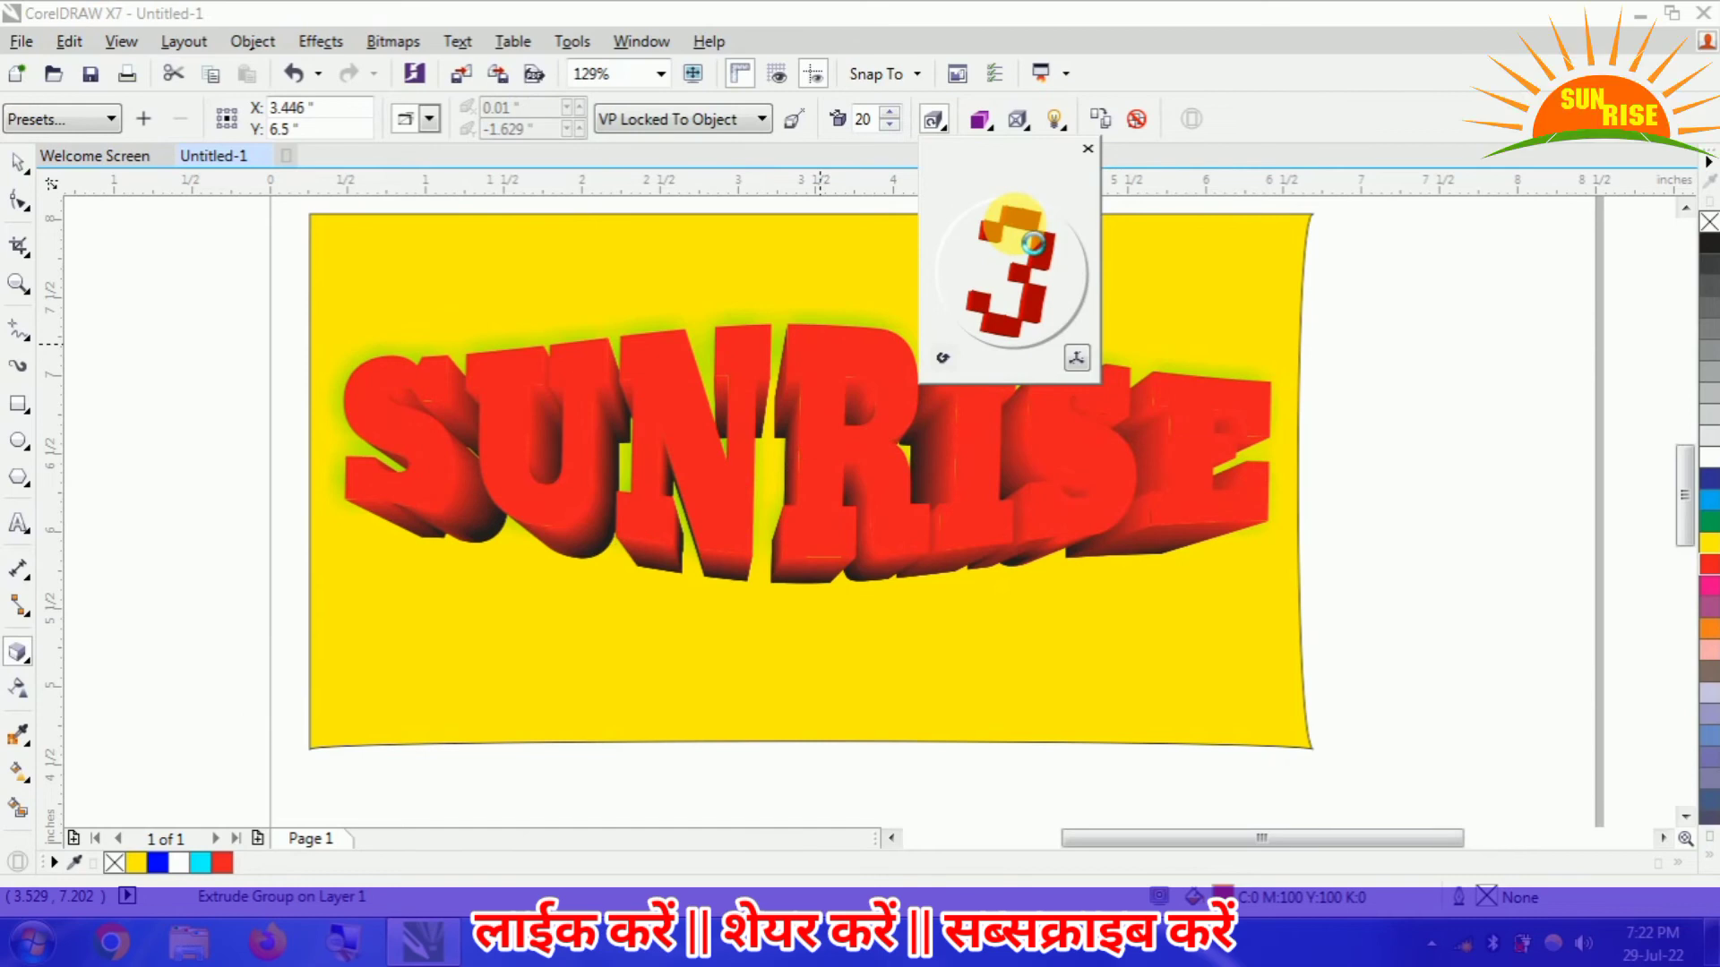
left_click_drag(1030, 242, 1028, 243)
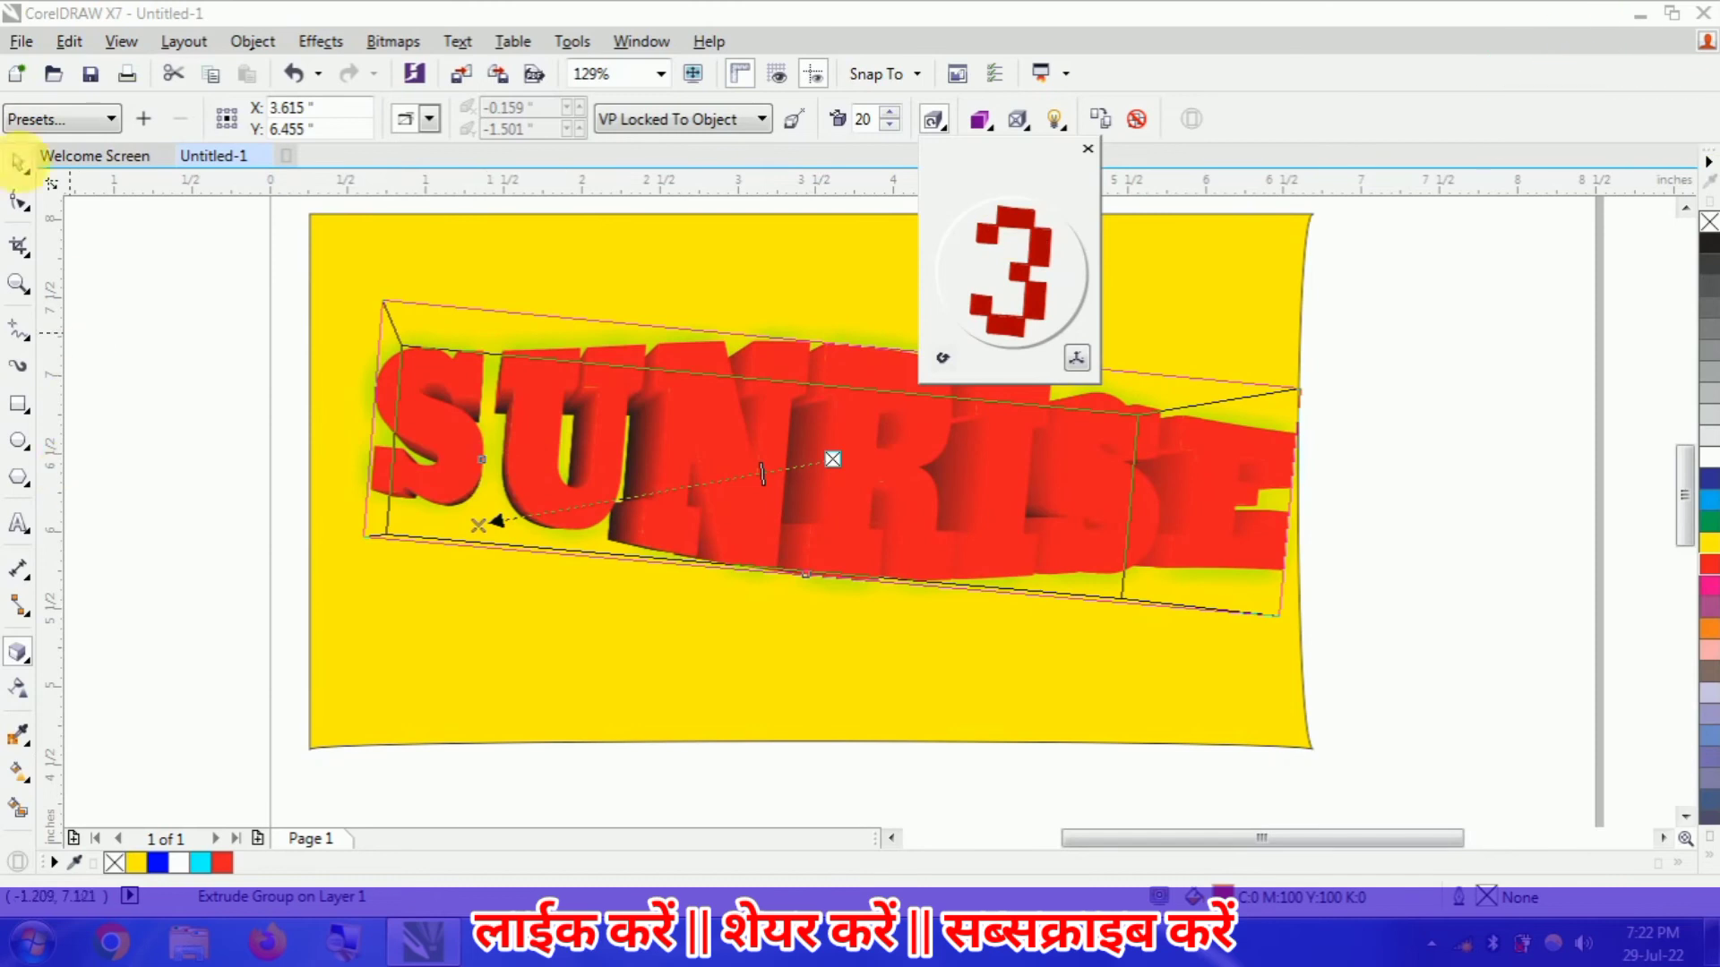
left_click(18, 162)
left_click(185, 500)
- Try uniform transparencies of 35 and 58 on the front faces of the SUNRISE text, and bring the transparency back to 0
left_click(452, 471)
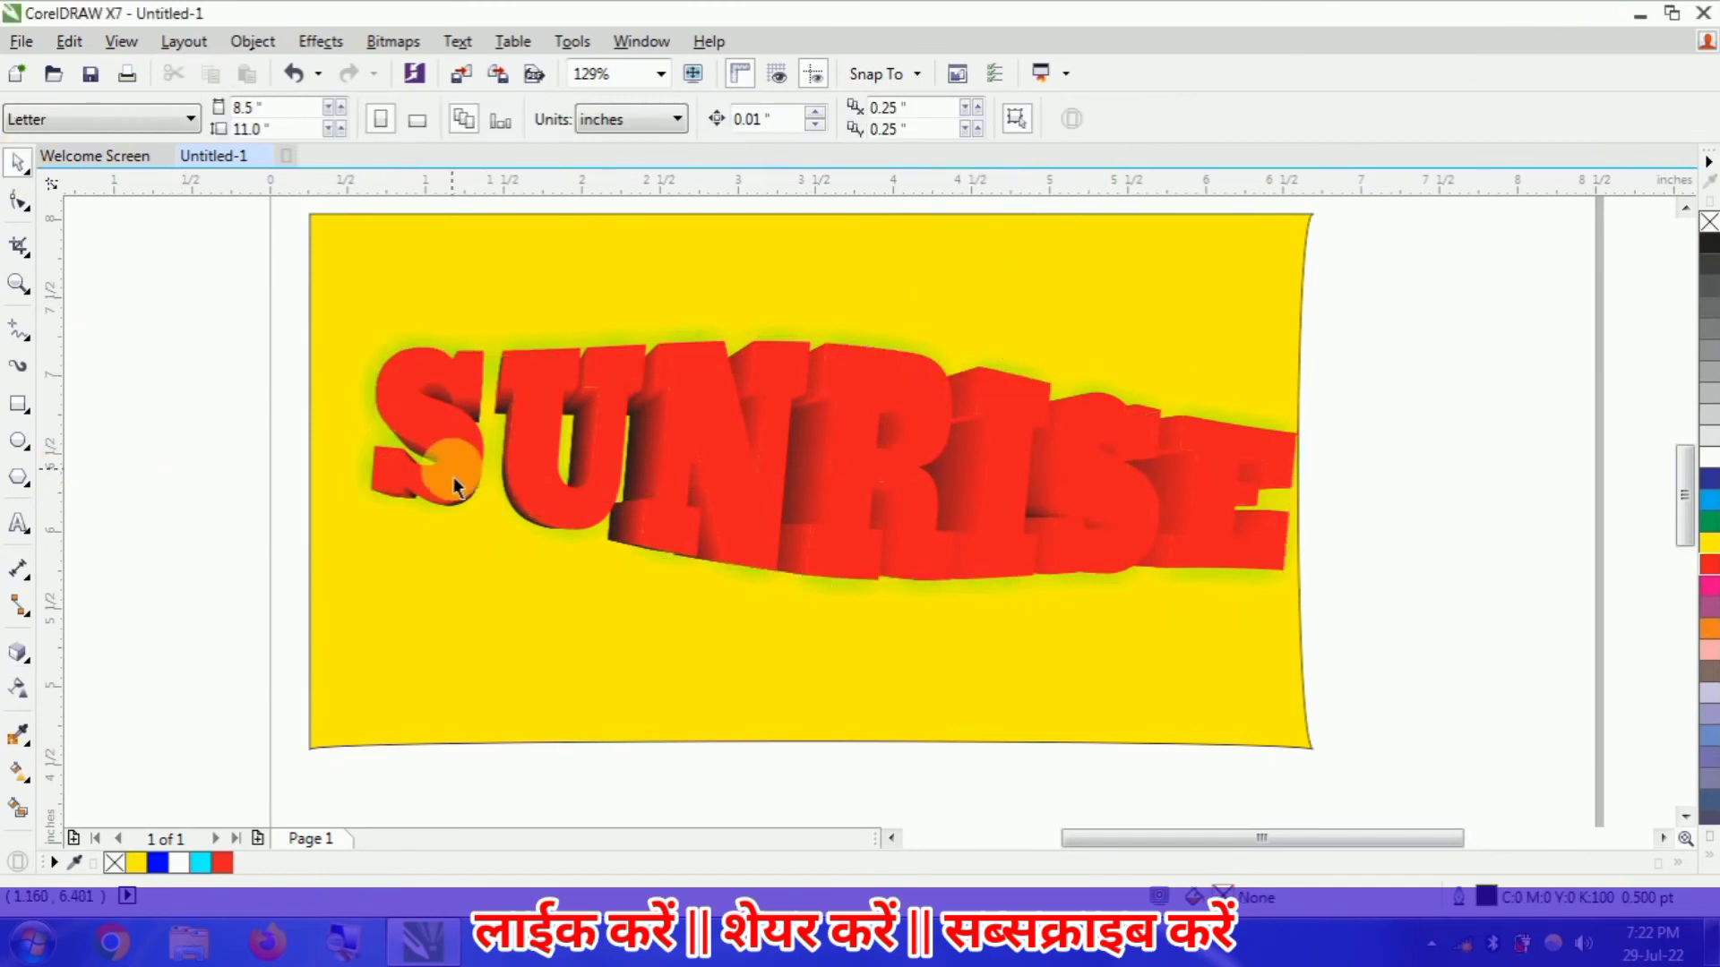
left_click(27, 703)
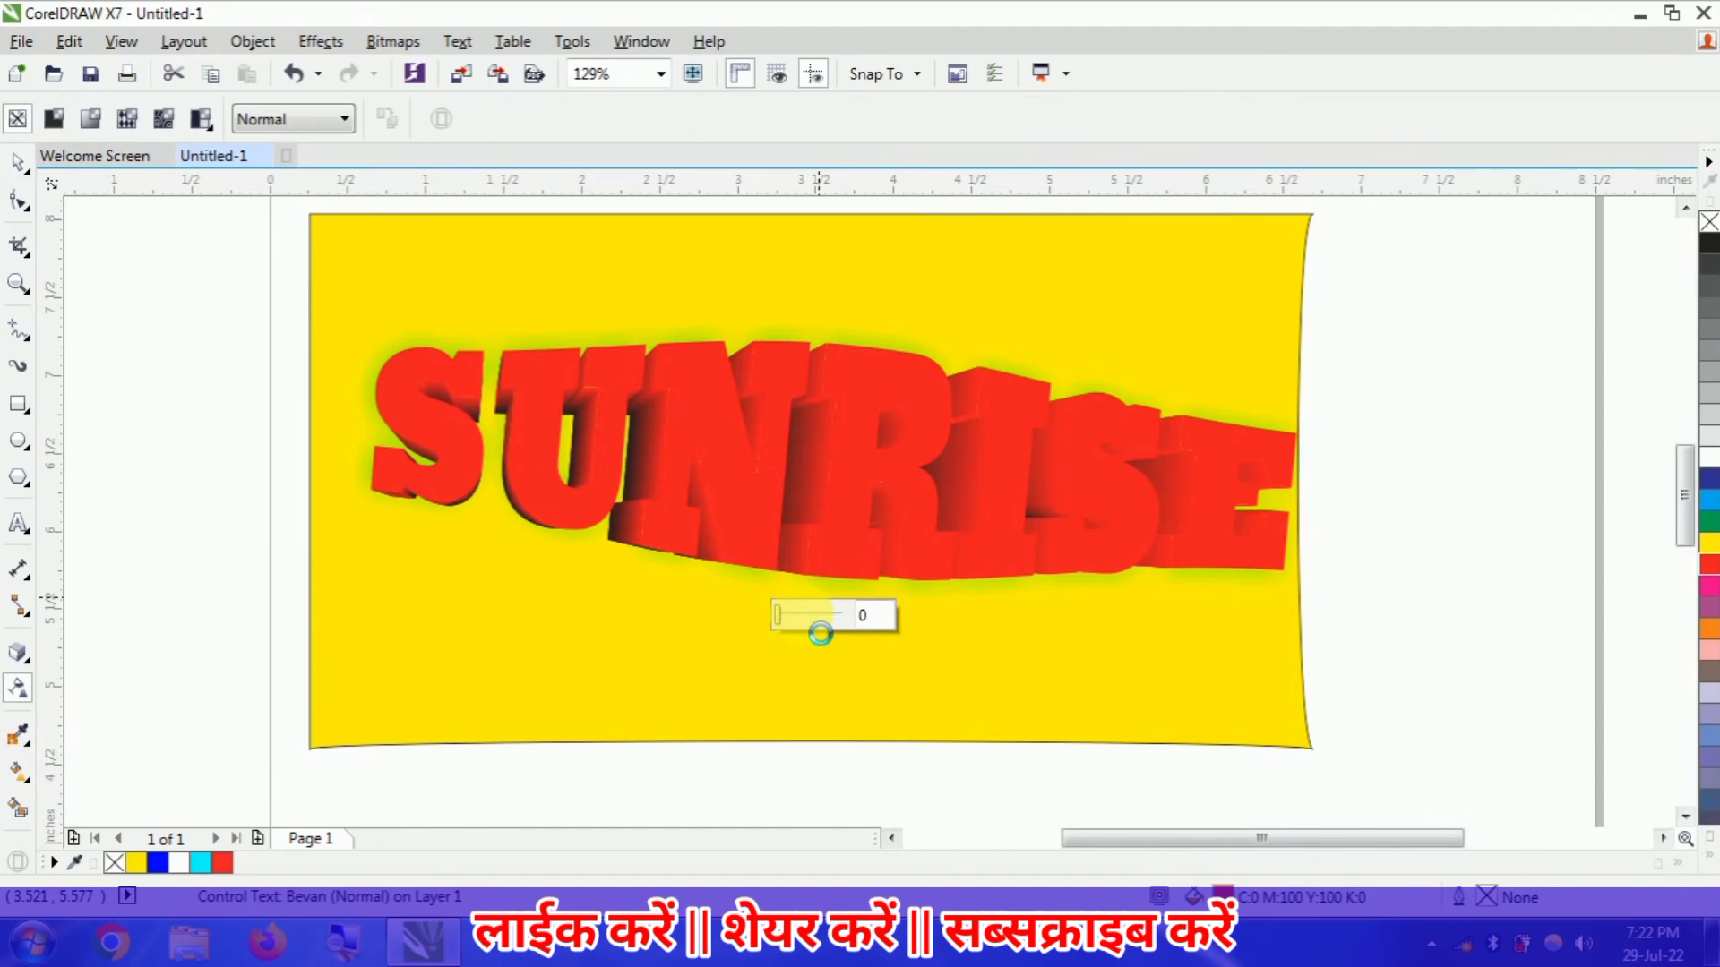
left_click(801, 614)
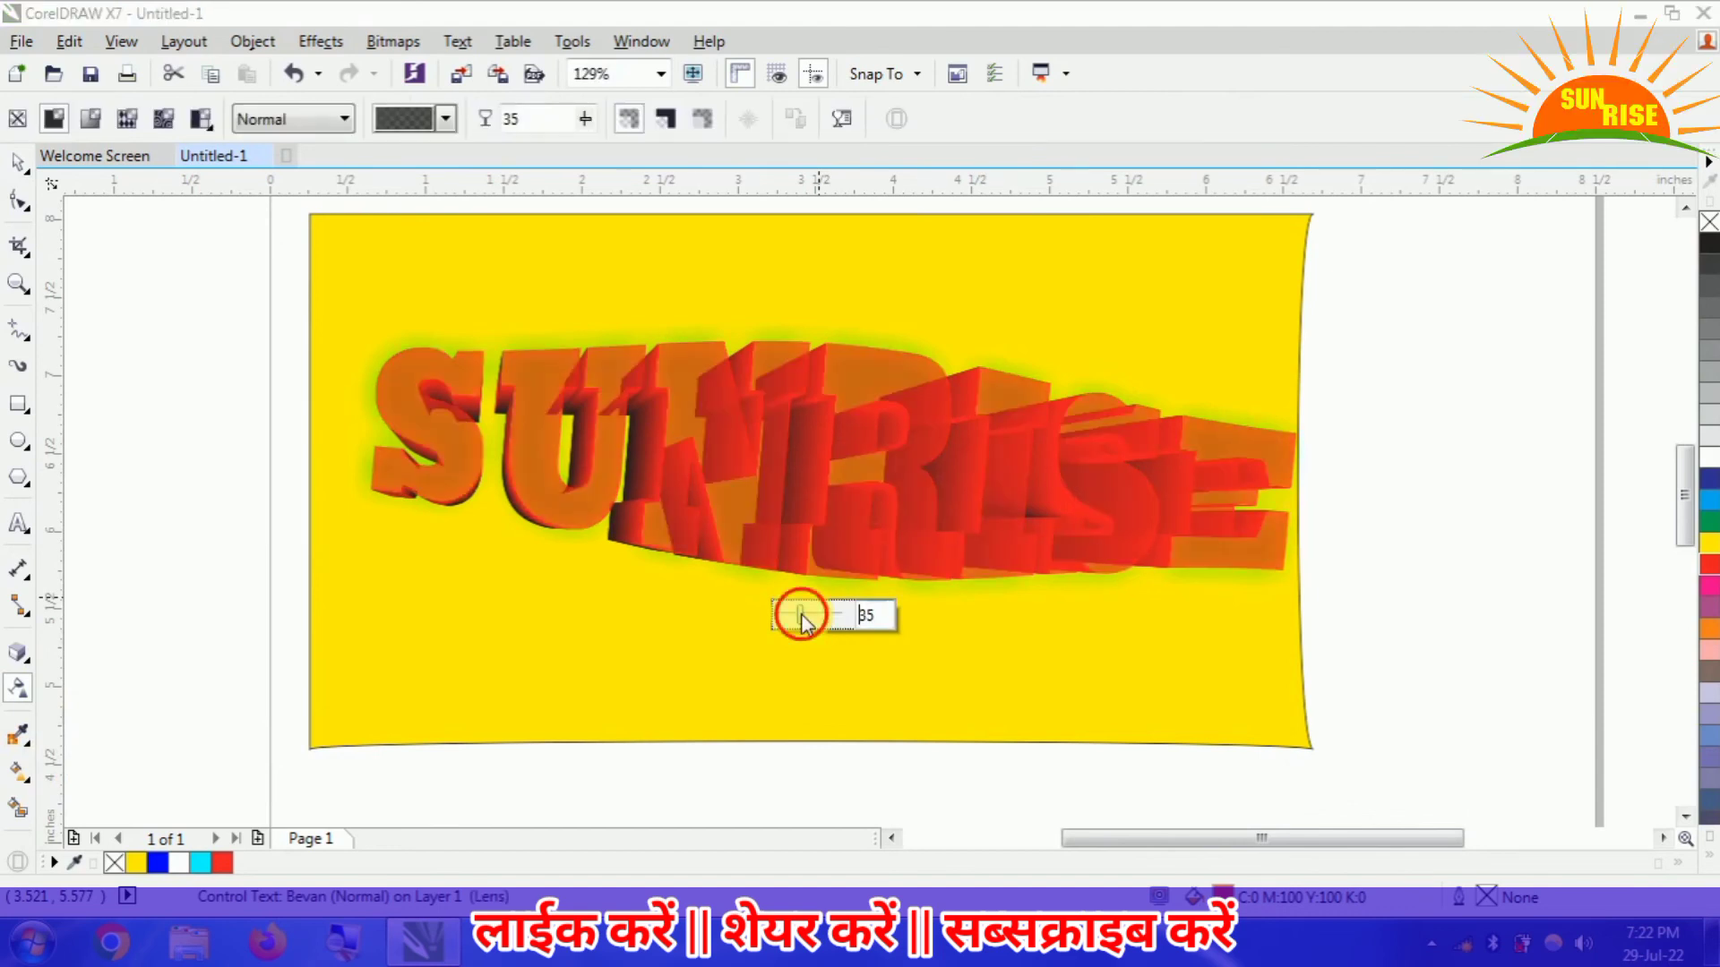
left_click_drag(801, 614, 817, 619)
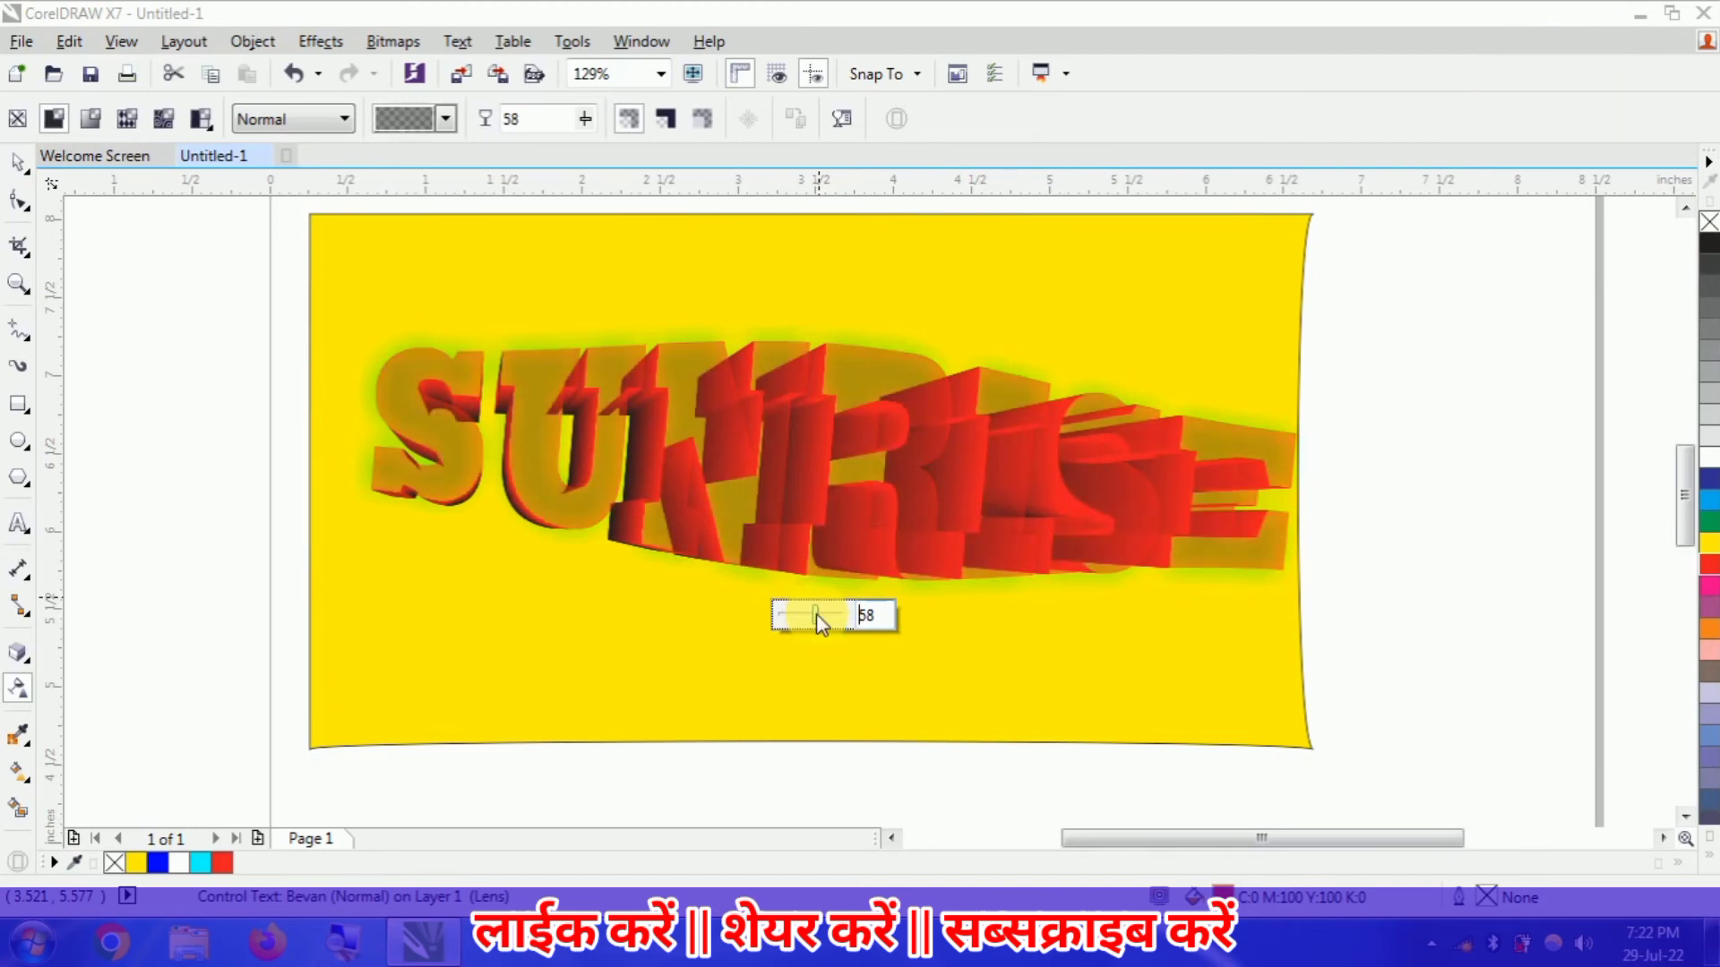
left_click_drag(816, 614, 775, 627)
- Apply a linear transparency to the yellow rectangle, fading from its opaque upper-left corner to fully transparent at its lower-right corner
left_click(520, 696)
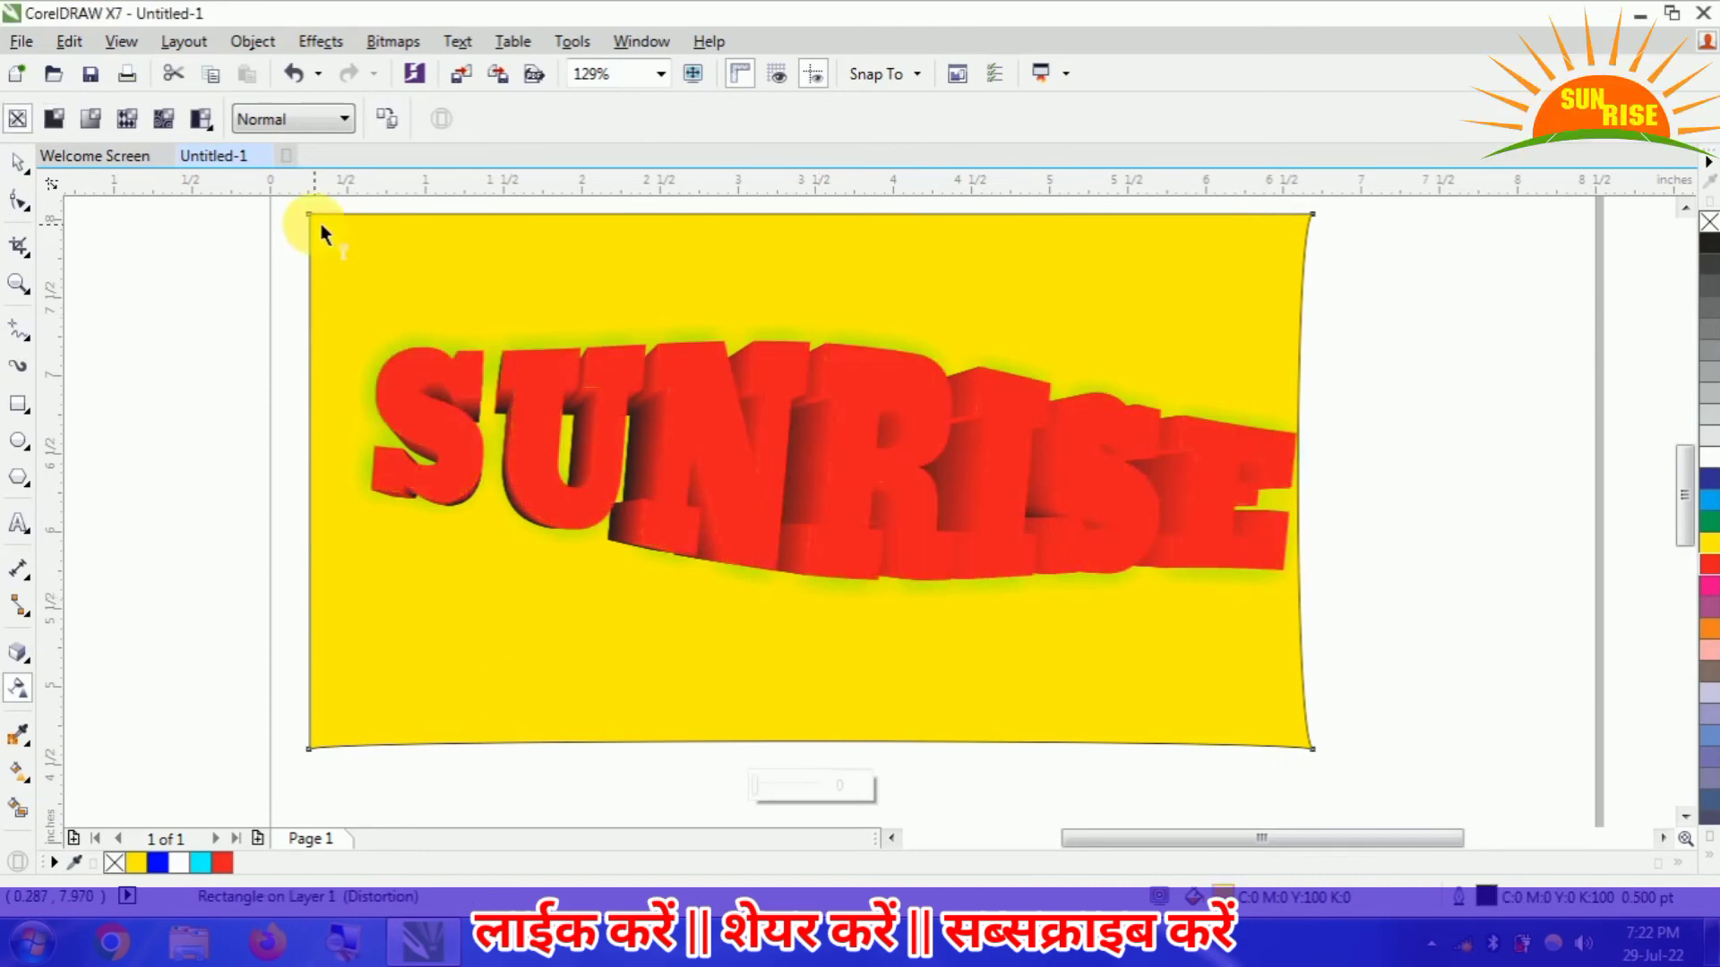
left_click_drag(319, 217, 1324, 755)
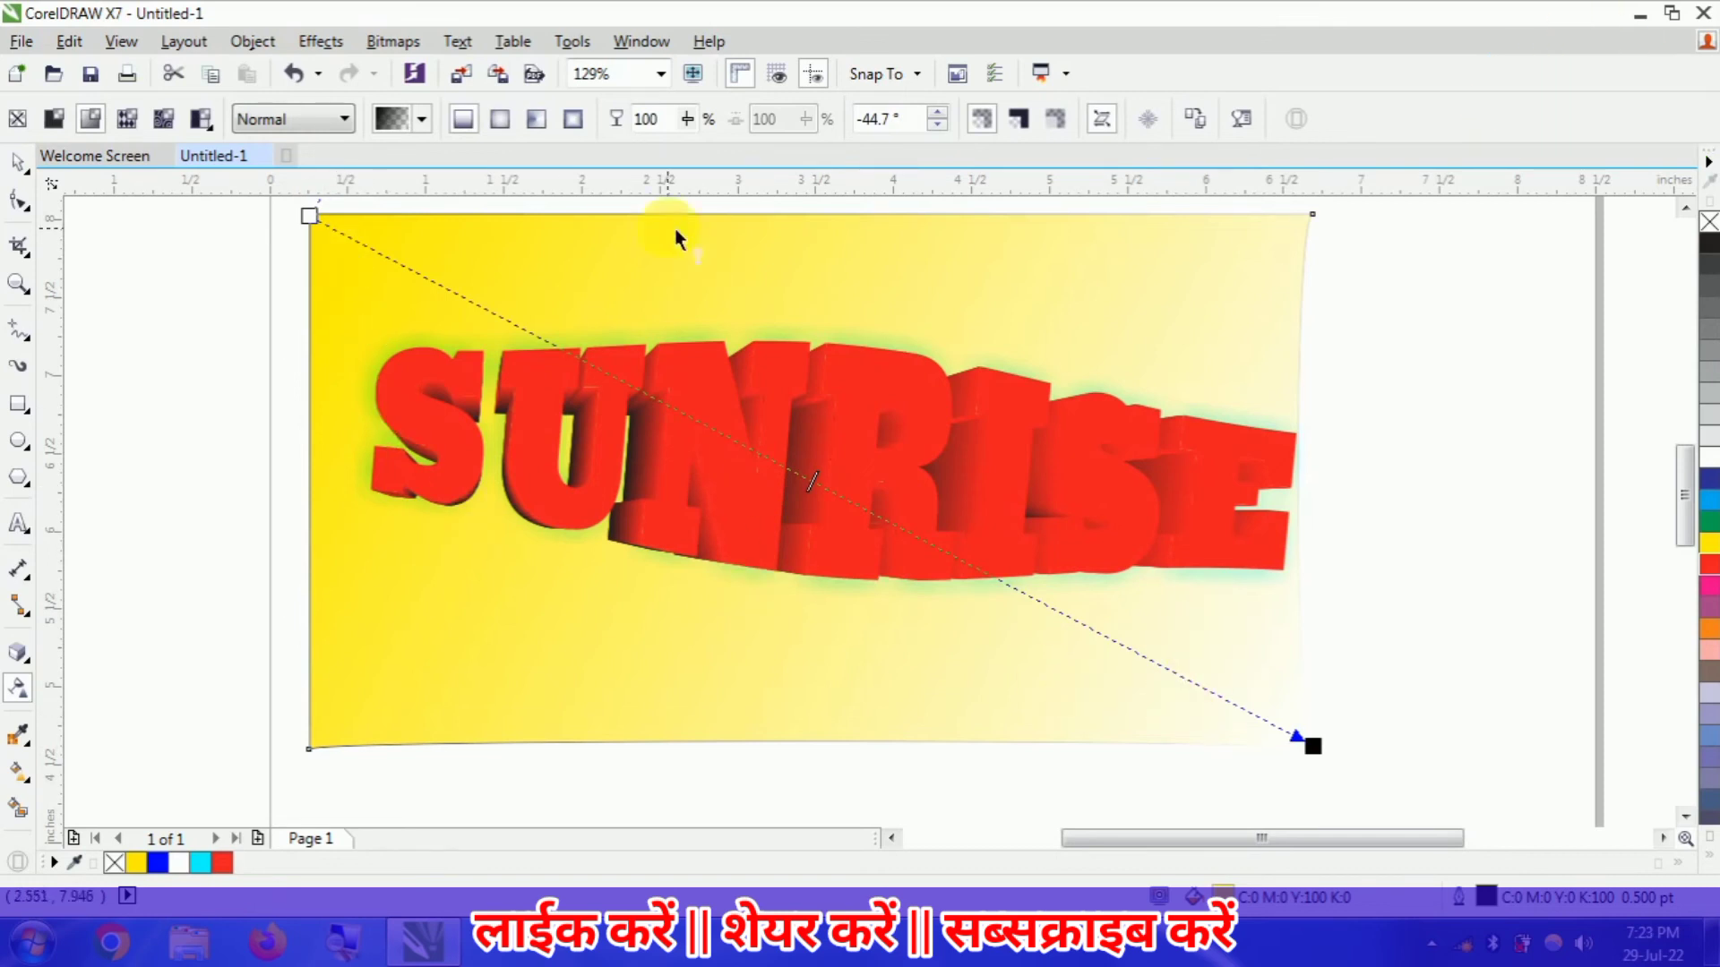
- Try elliptical, conical and rectangular fountain transparencies on the yellow rectangle, and return it to a linear one
left_click(500, 118)
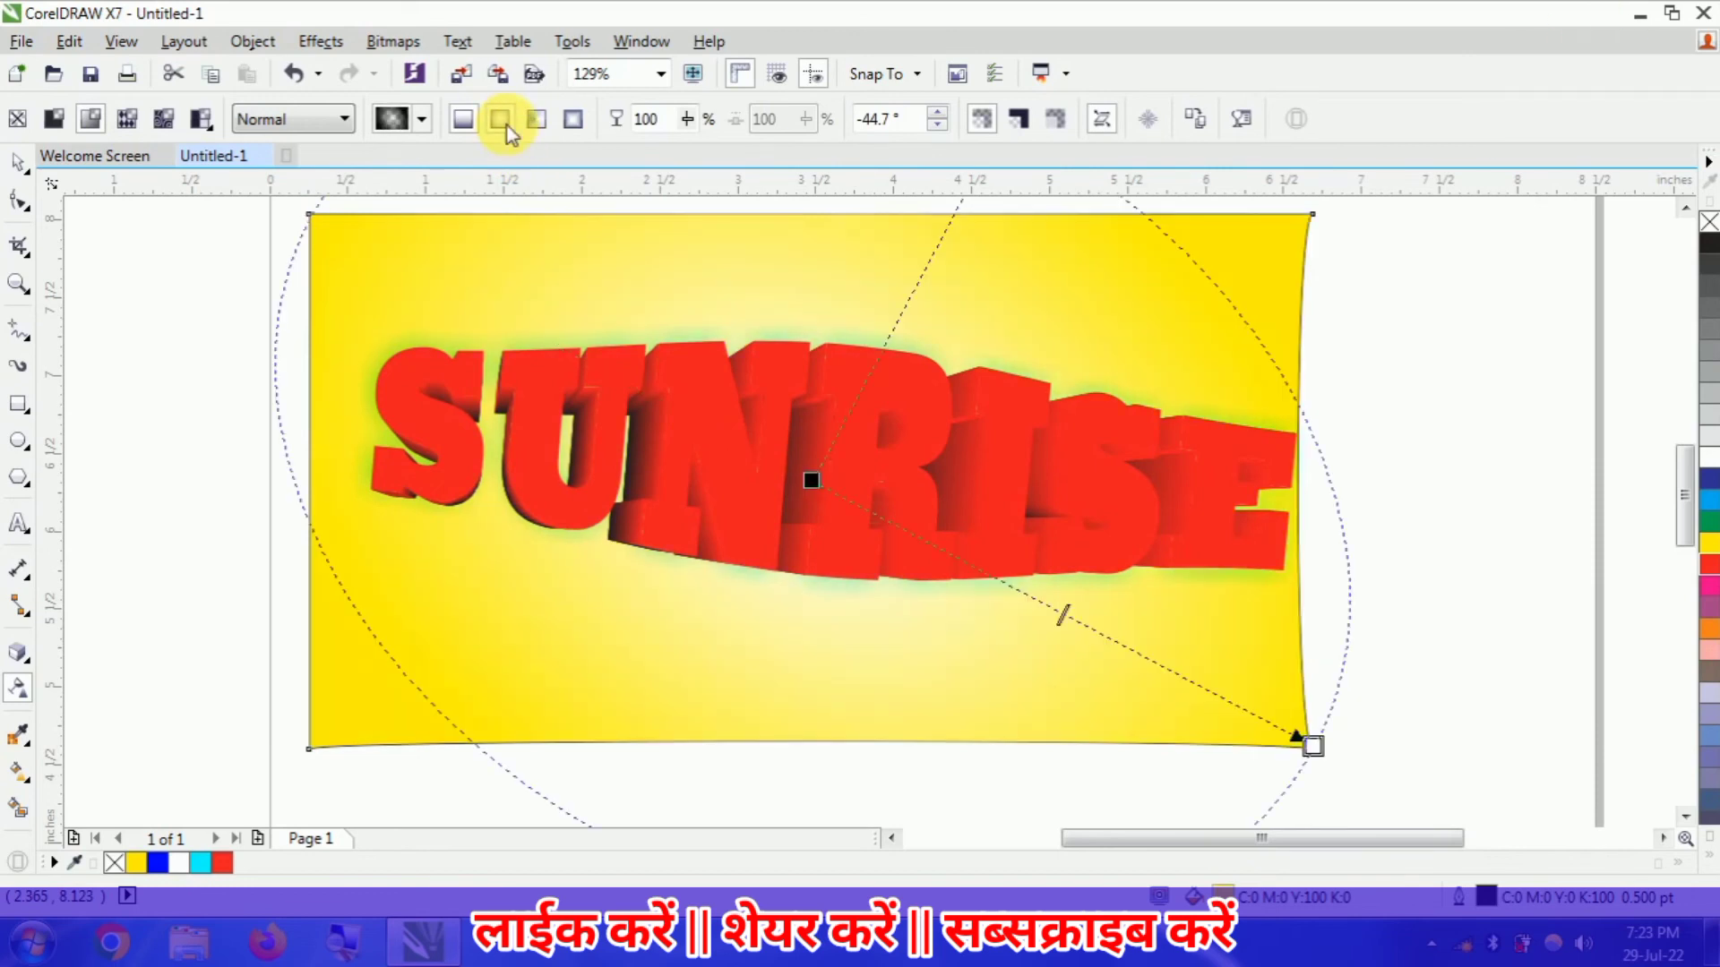
left_click(537, 118)
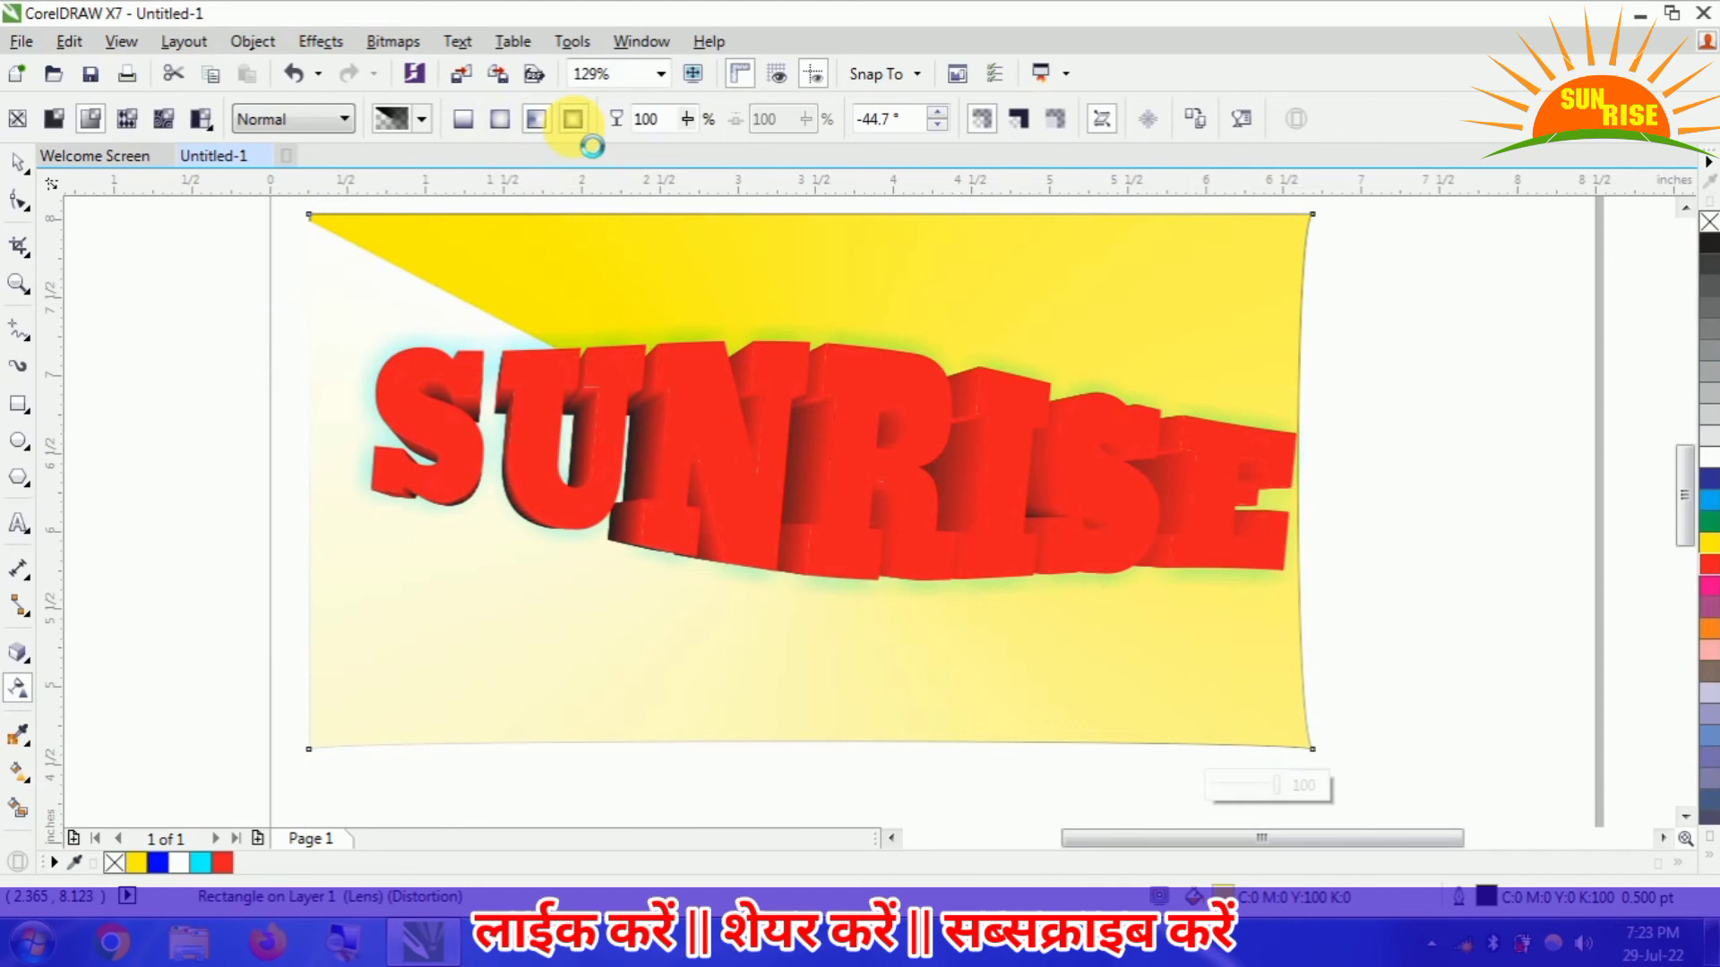
left_click(573, 120)
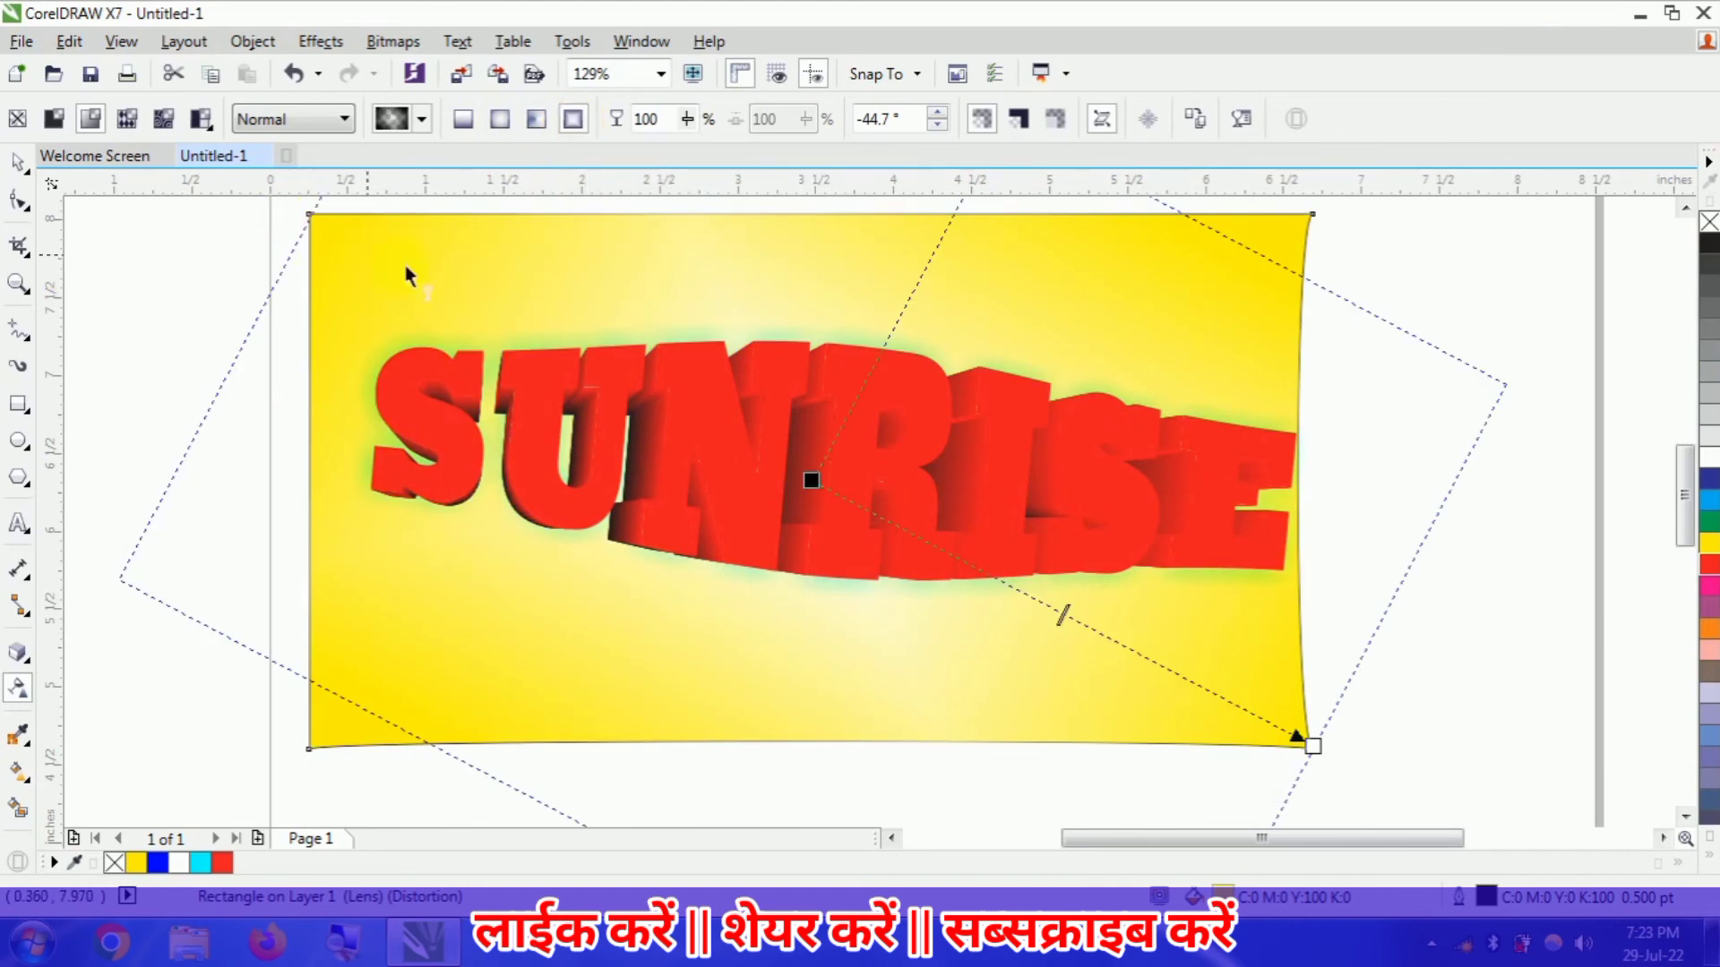
left_click(466, 120)
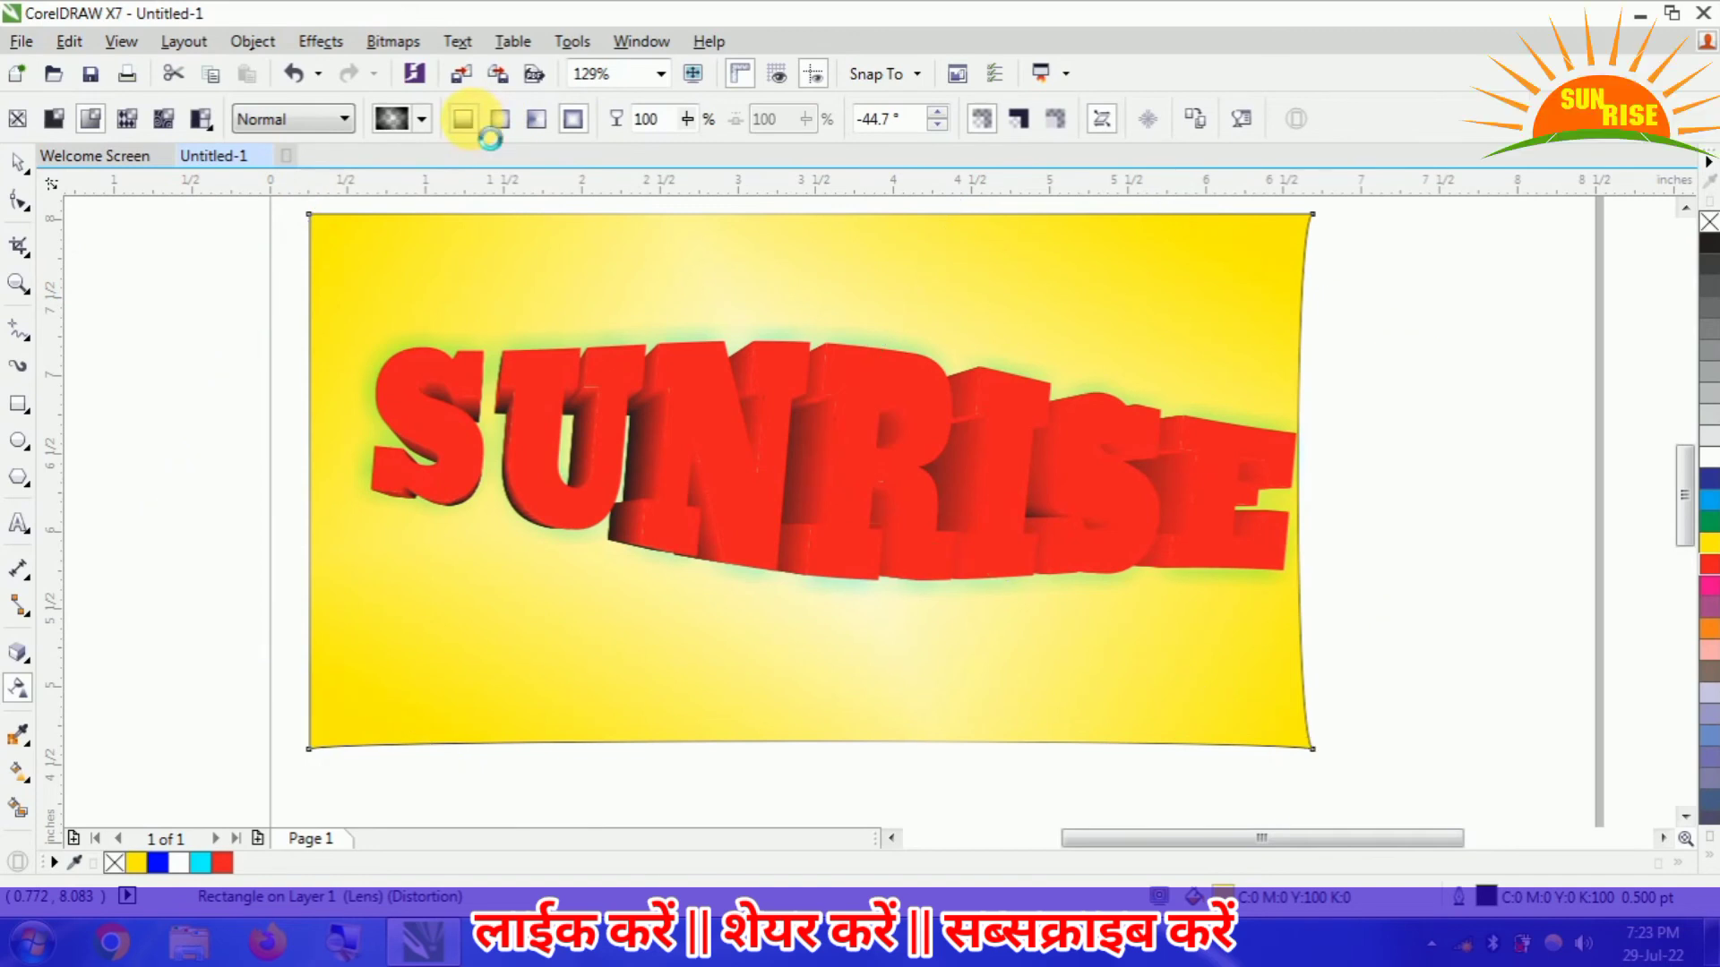
- Try the Subtract merge mode on the yellow rectangle's transparency, and remove the transparency
left_click(340, 118)
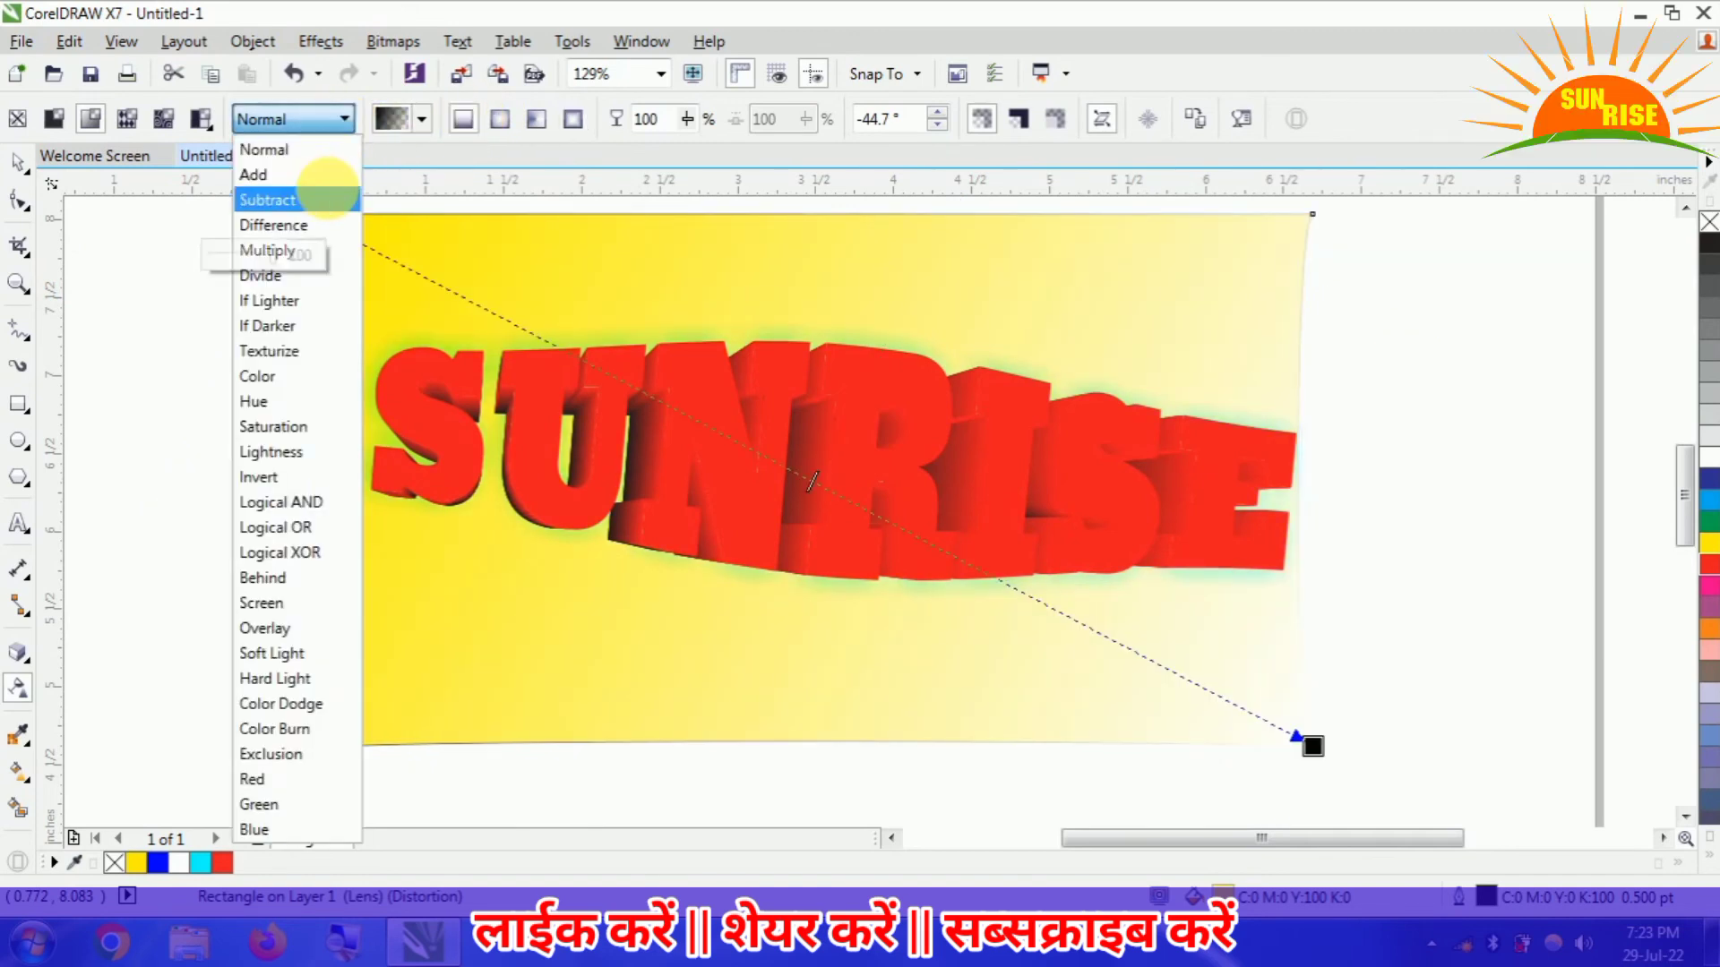
left_click(333, 198)
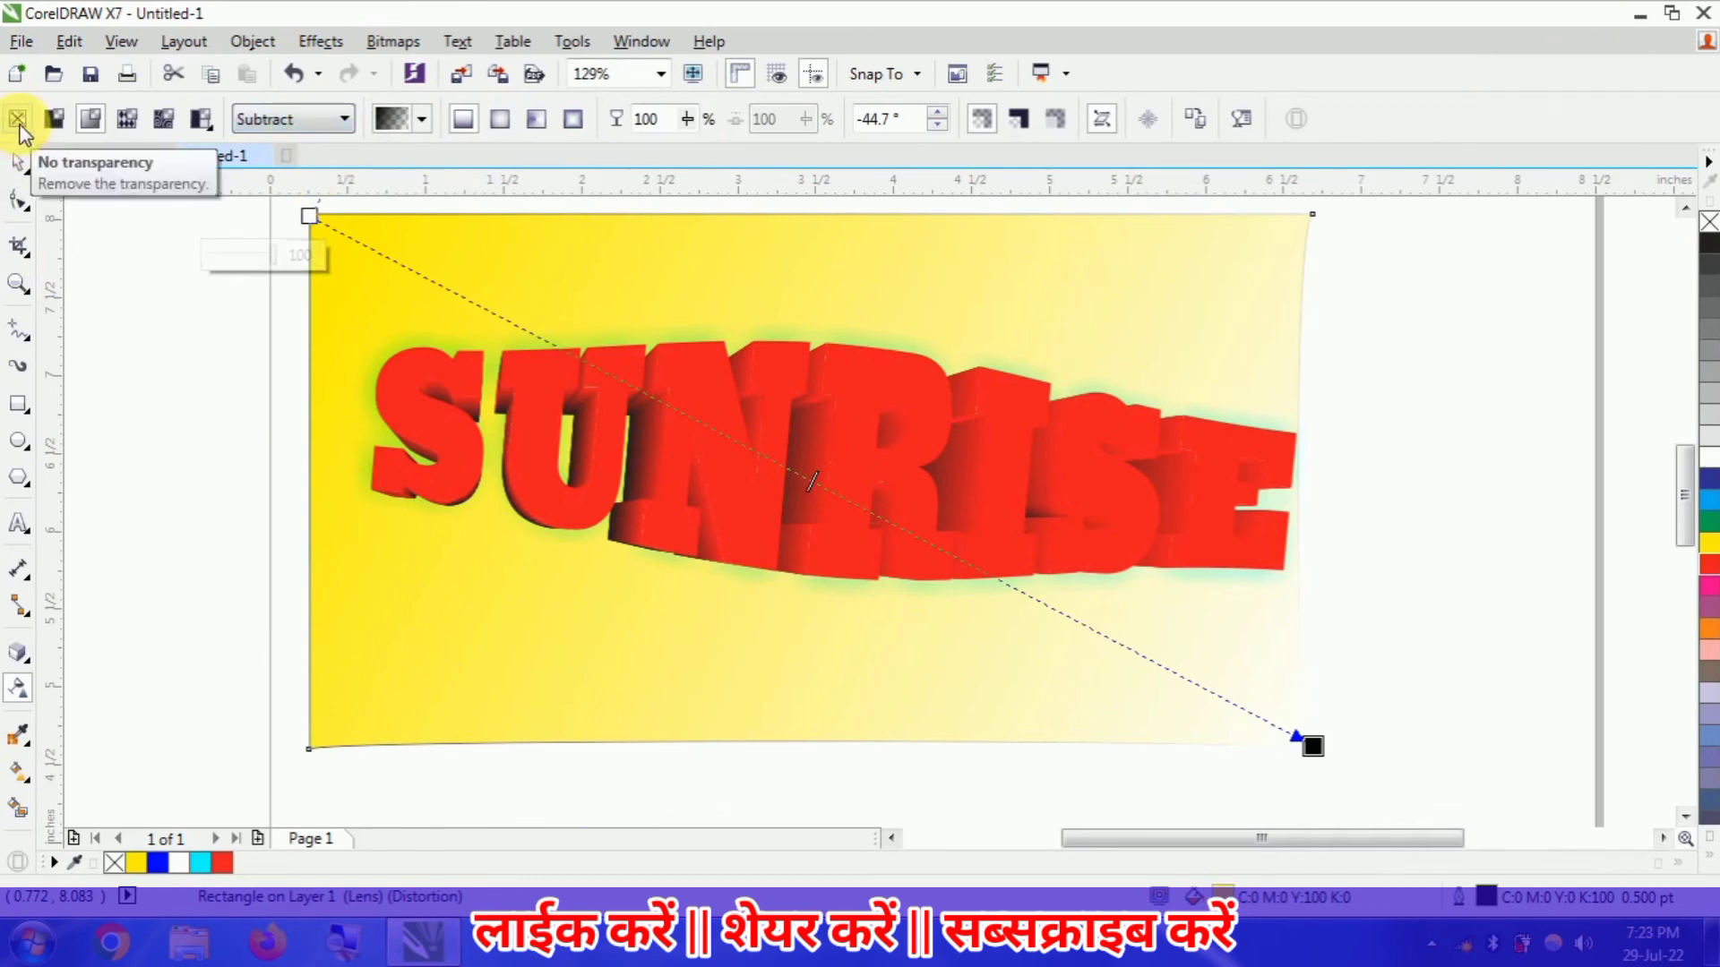
left_click(17, 120)
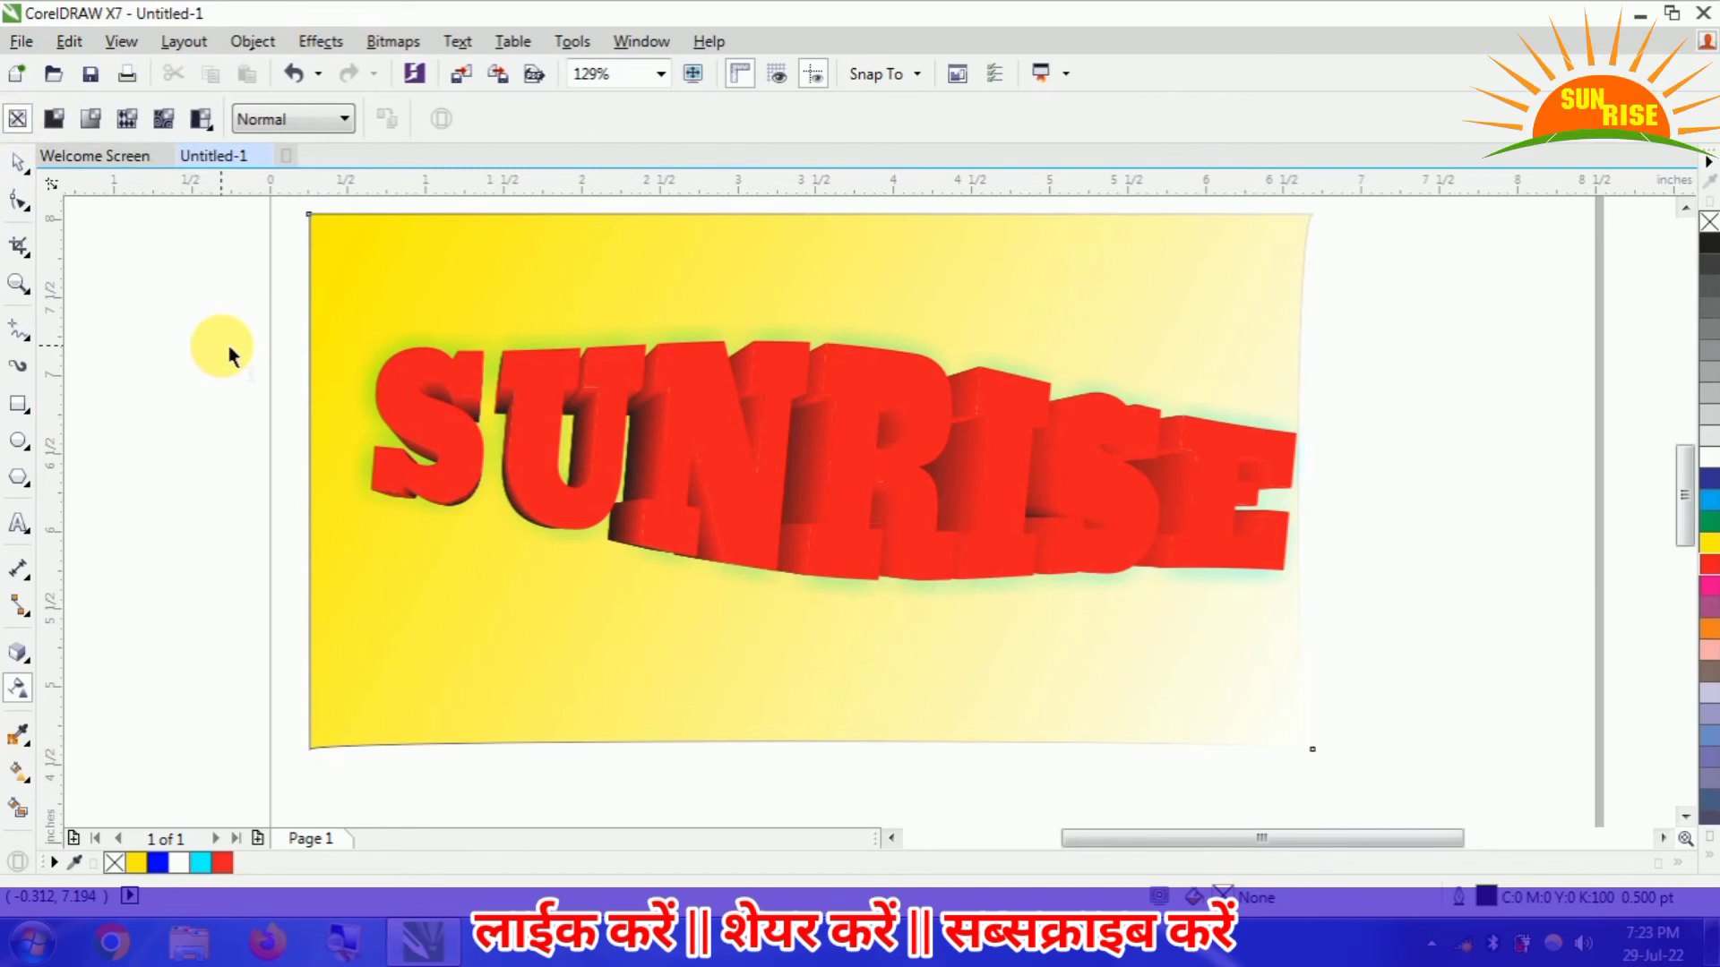
- Undo the transparency changes on the yellow rectangle and the SUNRISE text until both are fully opaque
key("ctrl+z")
key("ctrl+z")
key("ctrl+z")
key("ctrl+z")
key("ctrl+z")
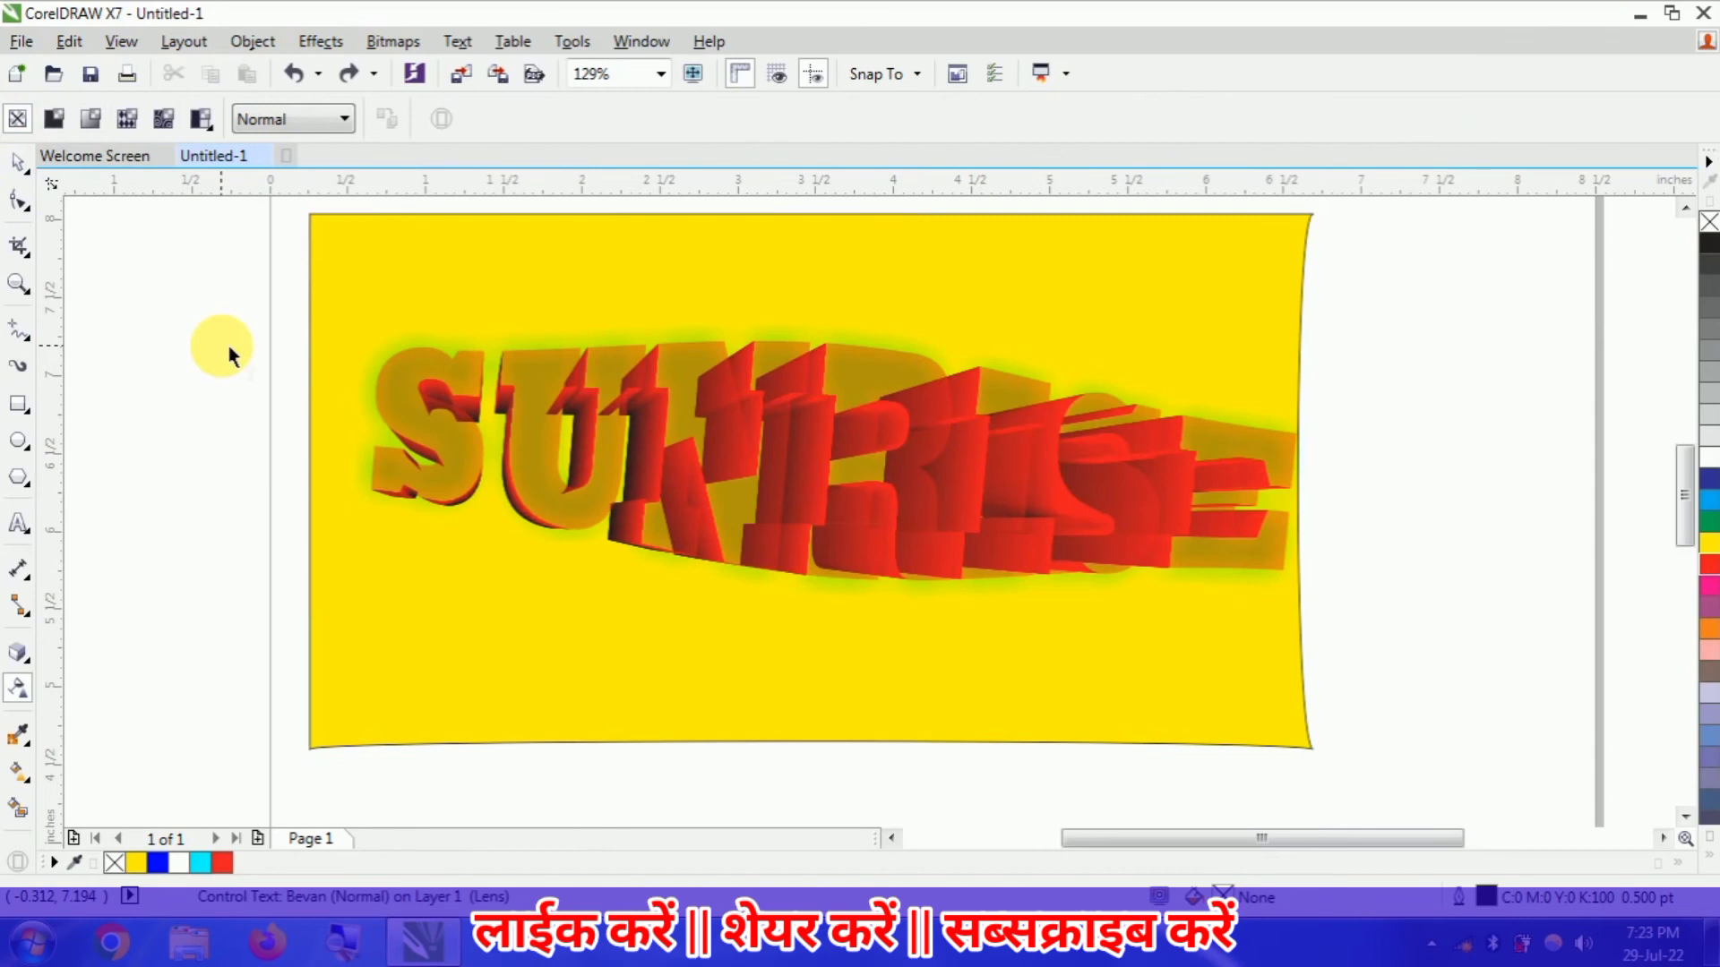
key("ctrl+z")
key("ctrl+z")
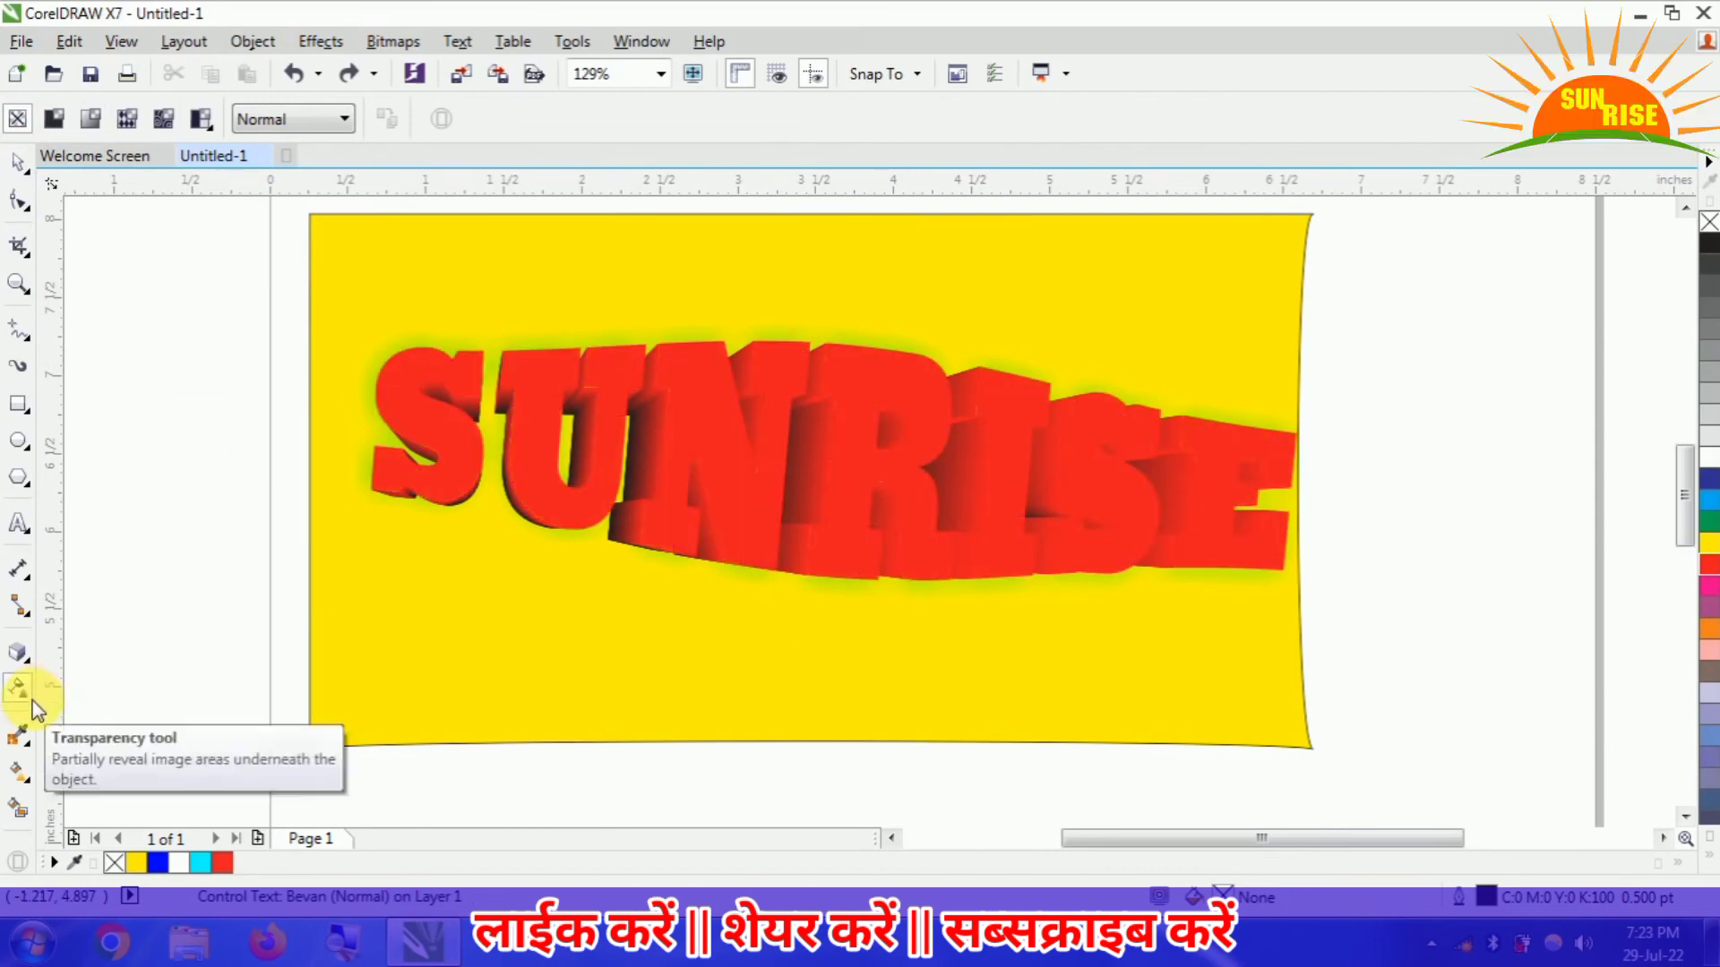
- Draw an unfilled rectangle about 1.7 by 1.57 inches to the right of the SUNRISE banner
left_click(29, 755)
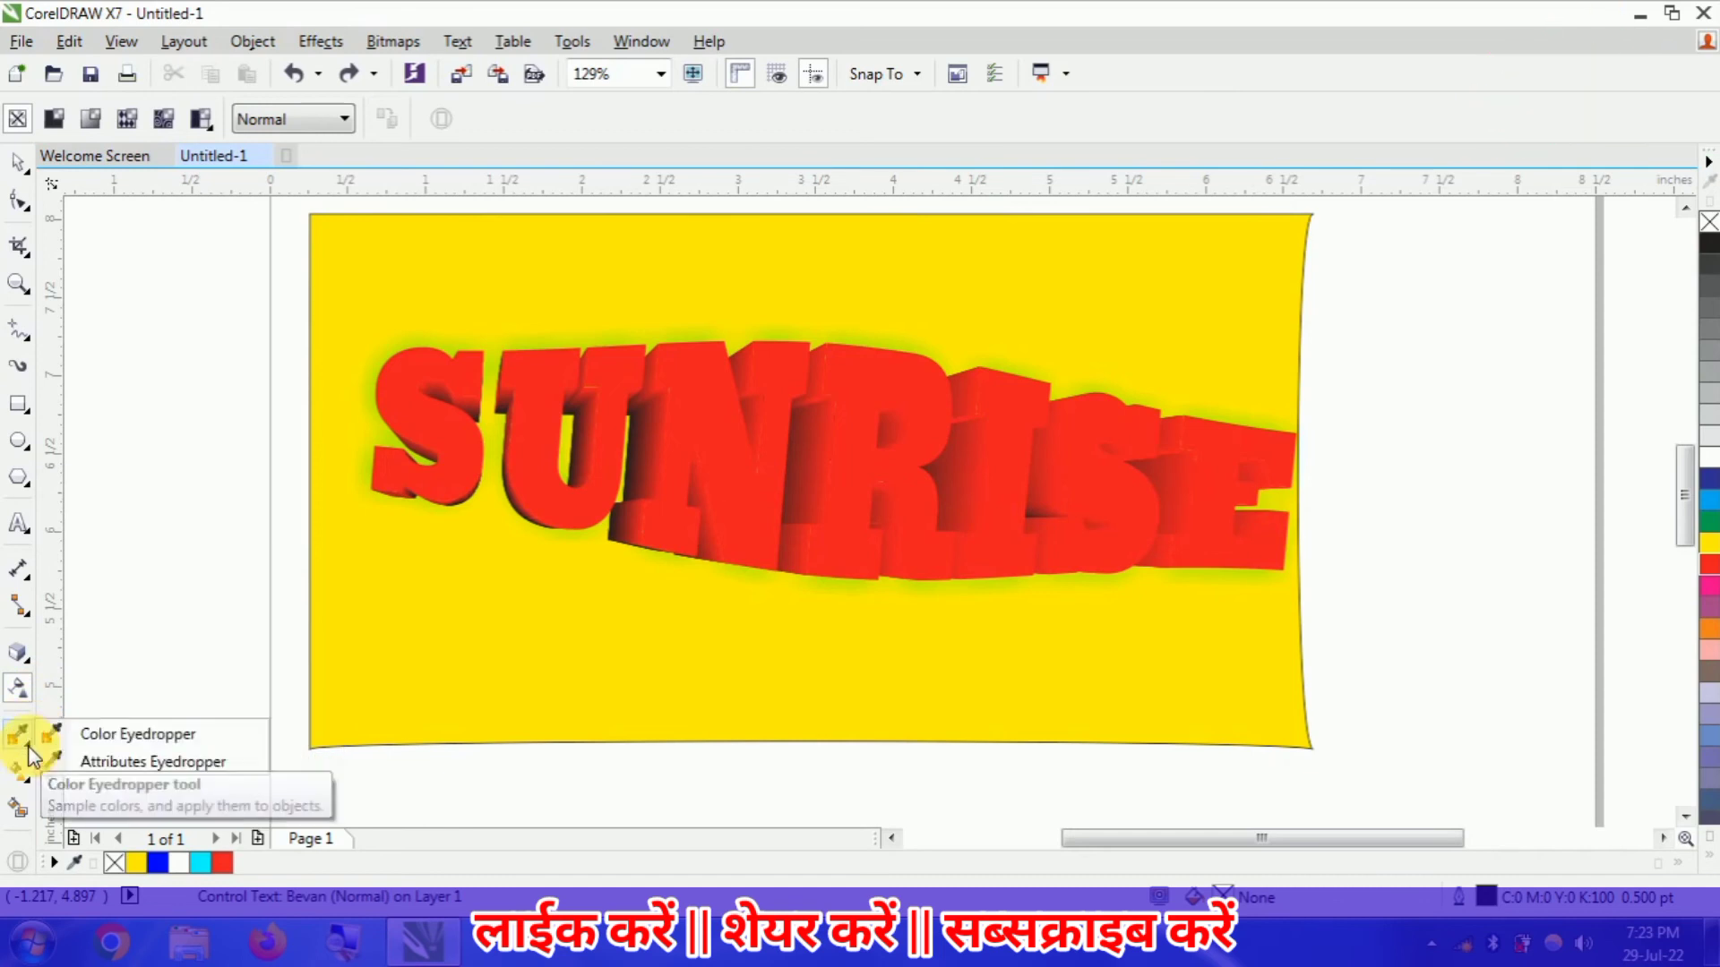
left_click(67, 738)
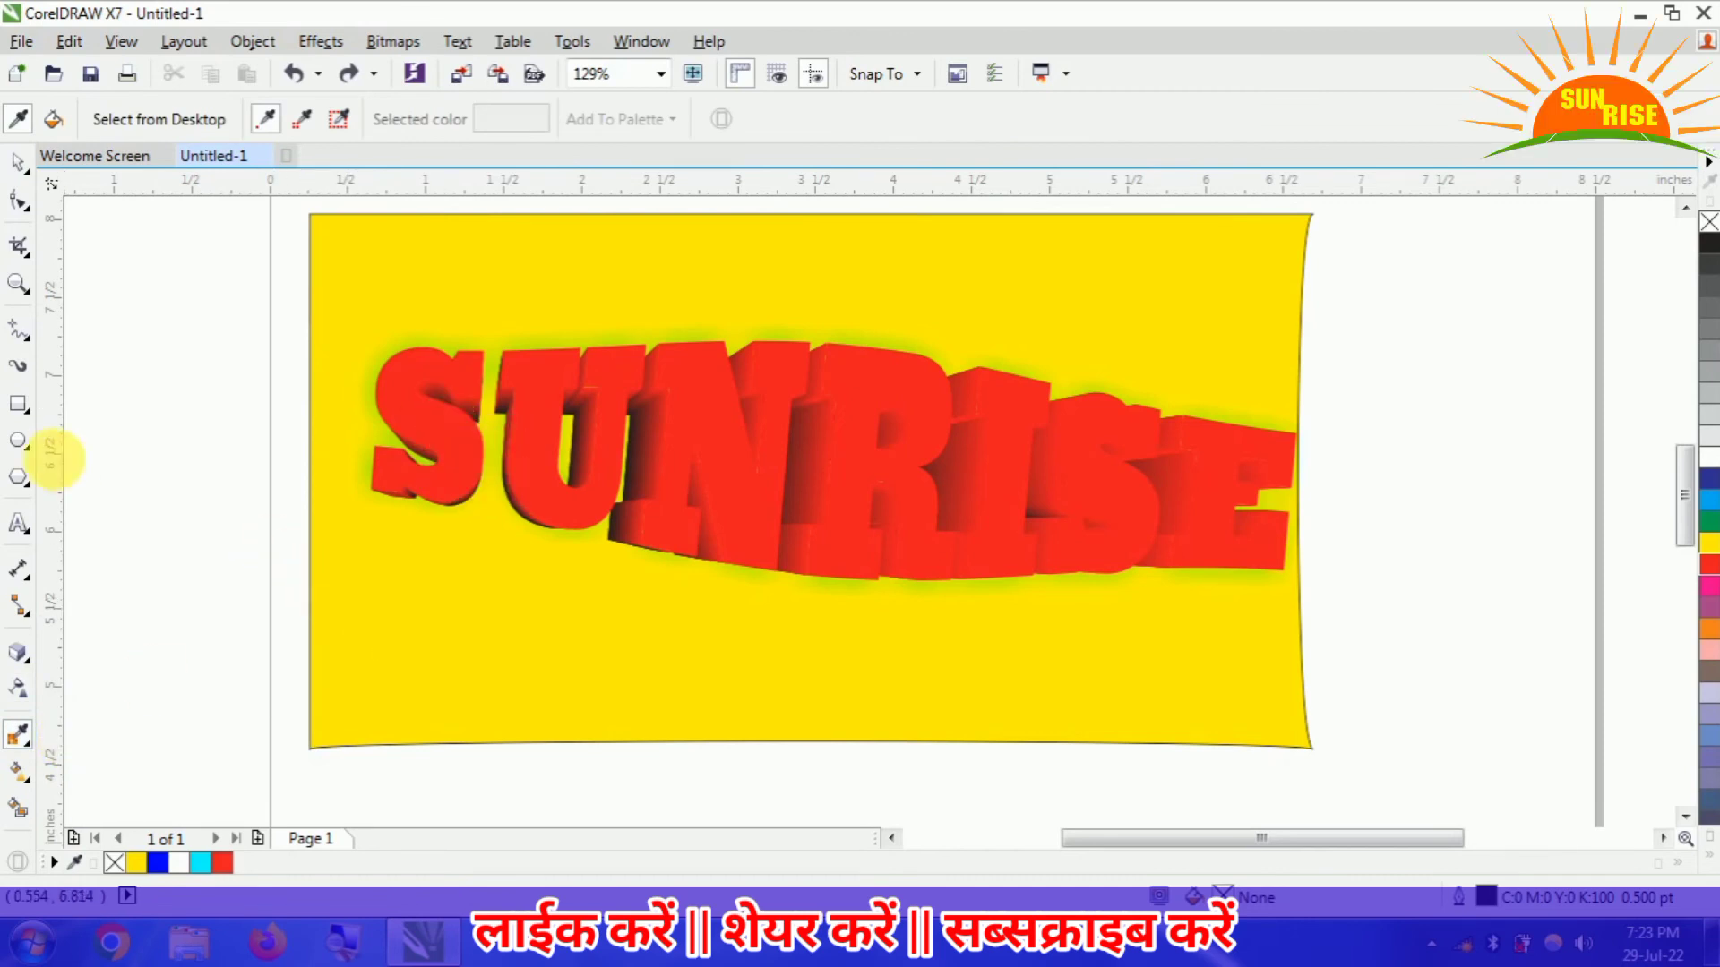
left_click(20, 405)
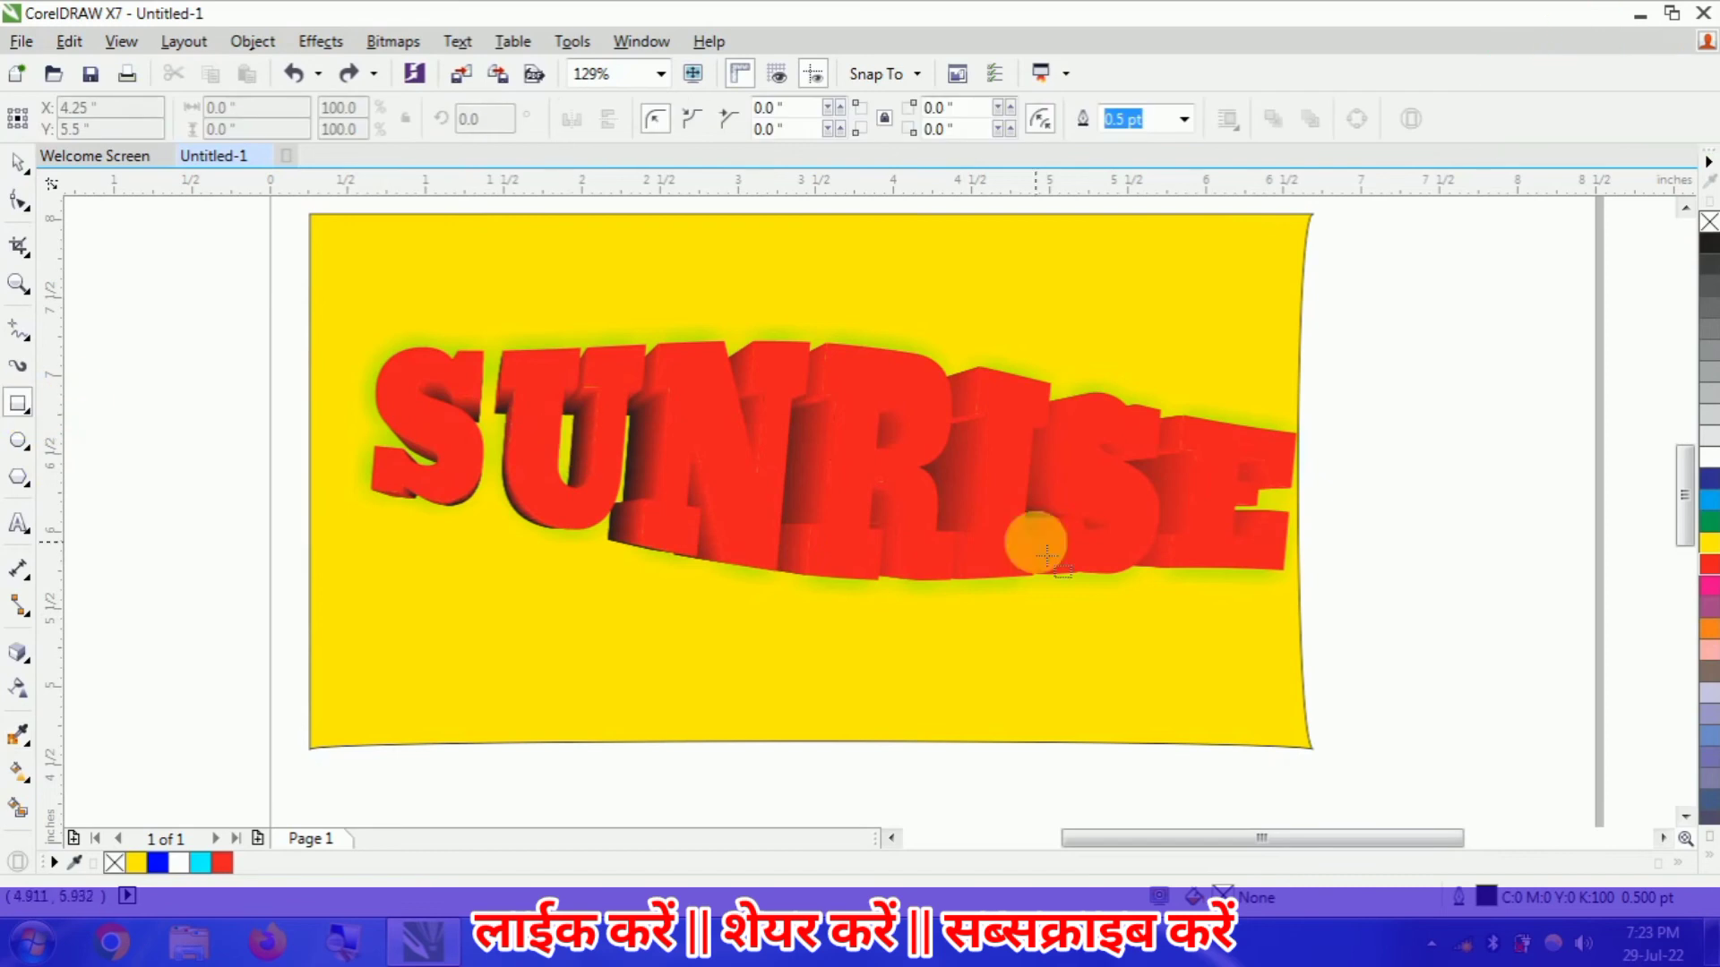
left_click_drag(1347, 355, 1612, 600)
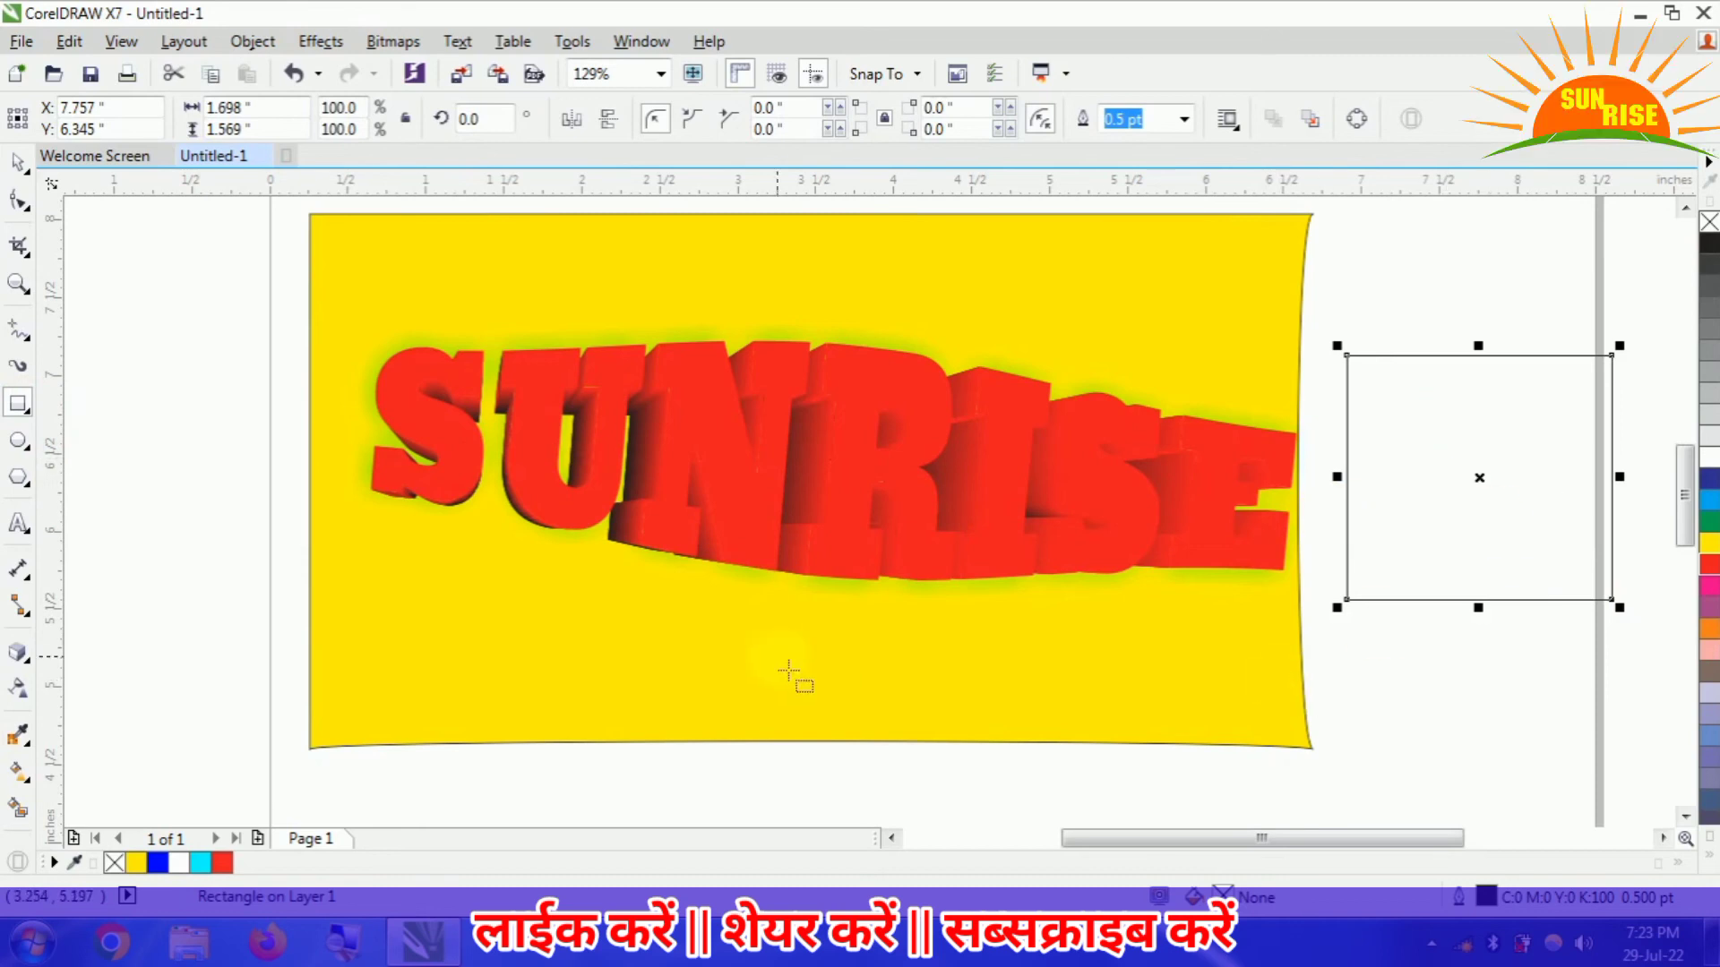
- Sample the red of the SUNRISE text with the Color Eyedropper and fill the small rectangle with it
left_click(20, 740)
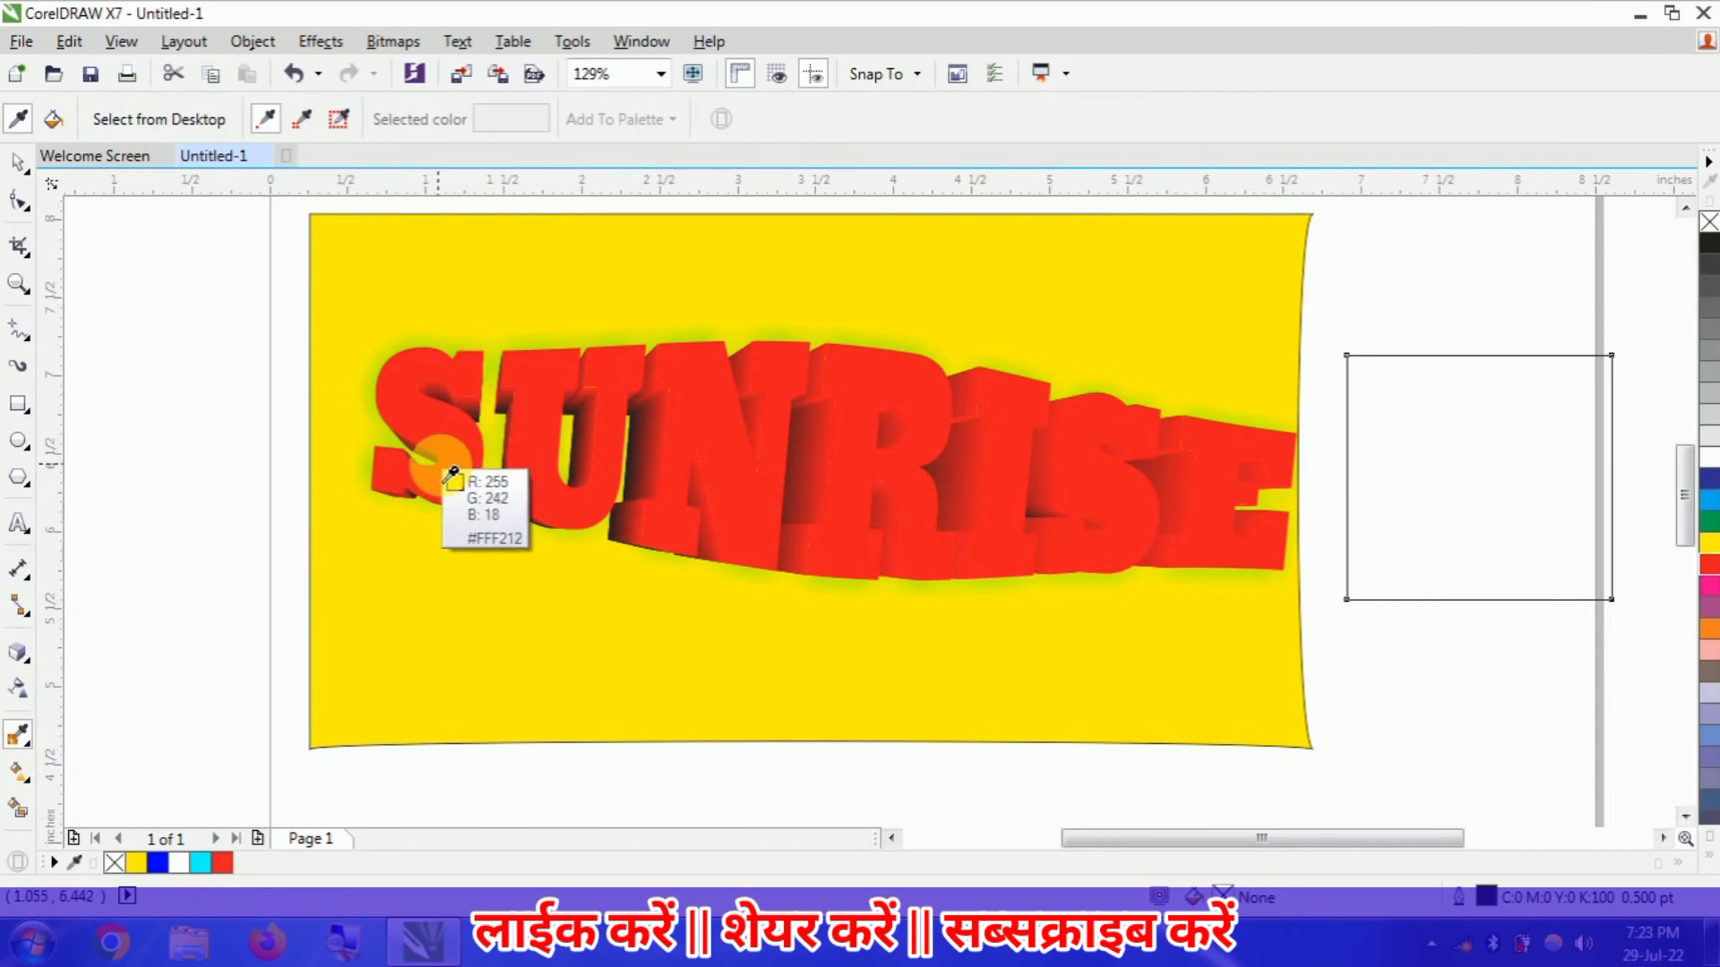
left_click(31, 748)
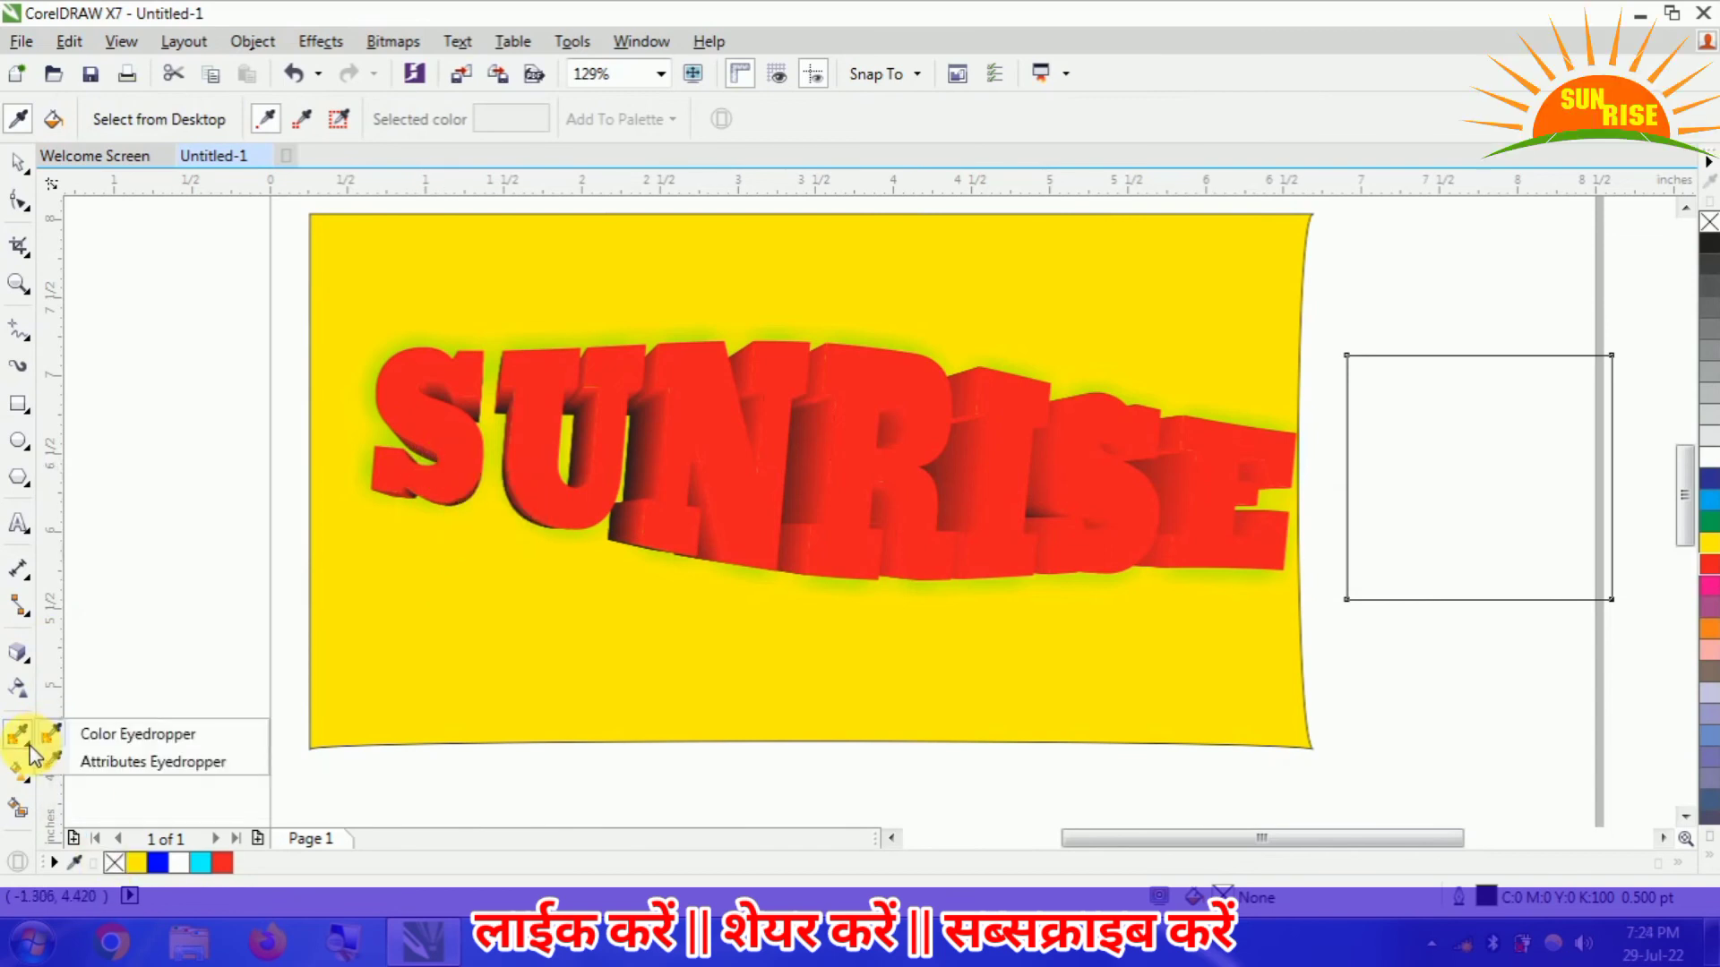
left_click(25, 743)
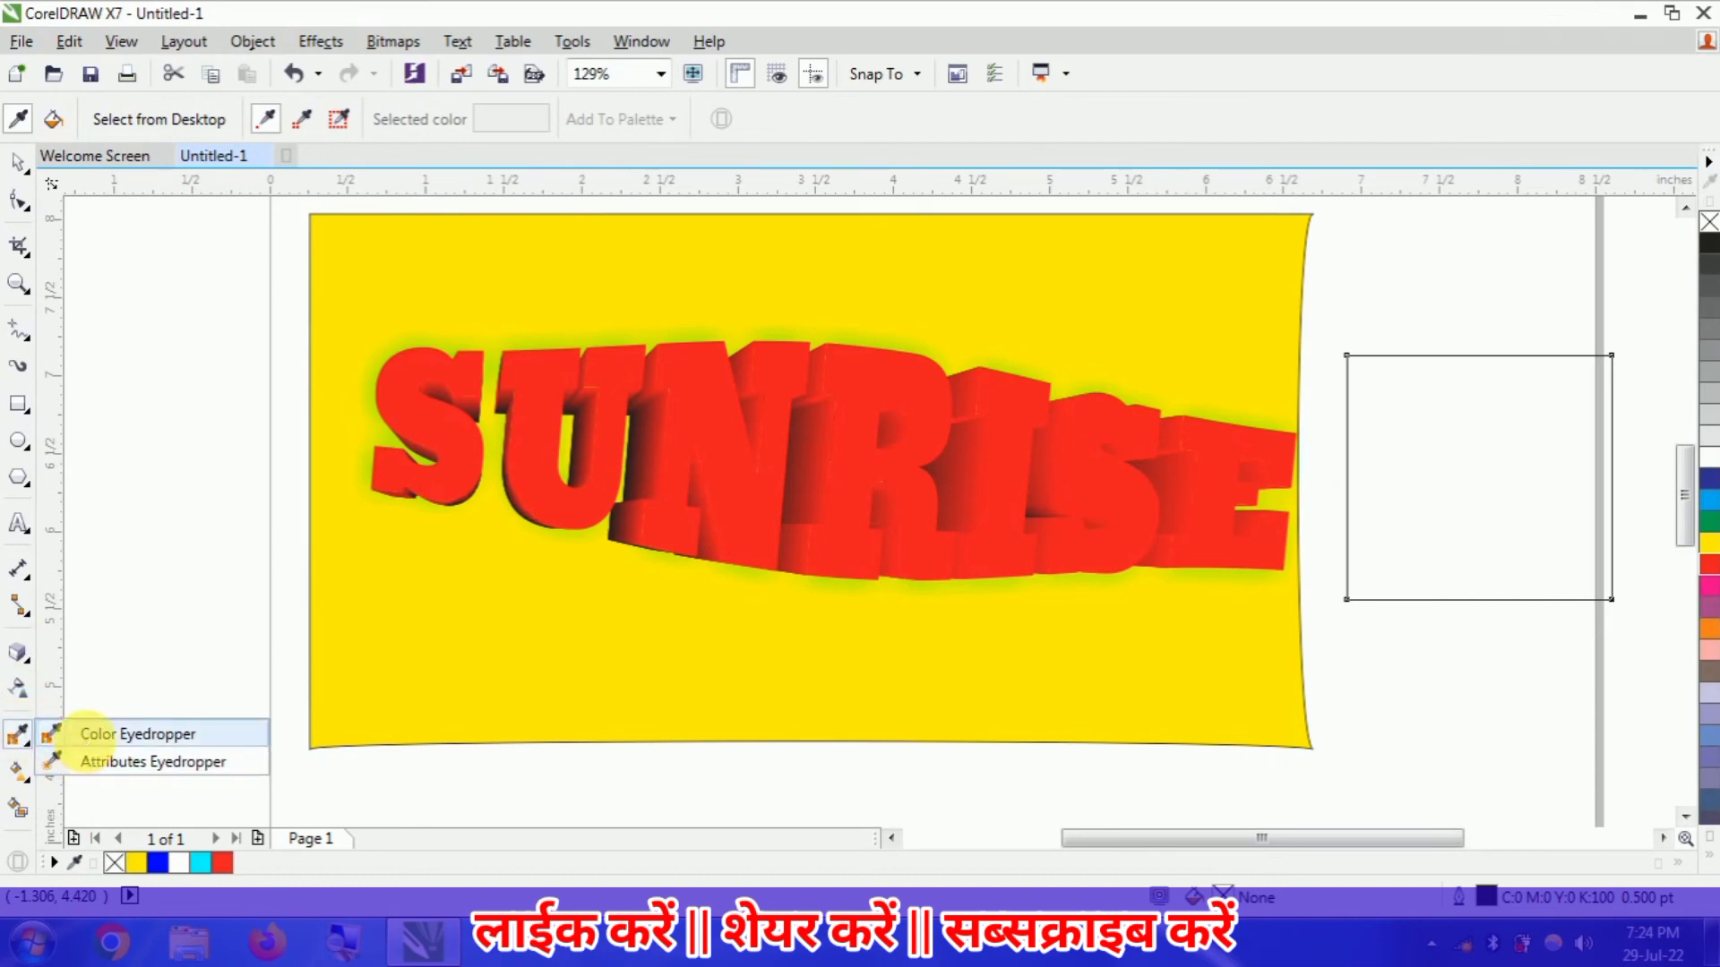
left_click(99, 735)
left_click(489, 488)
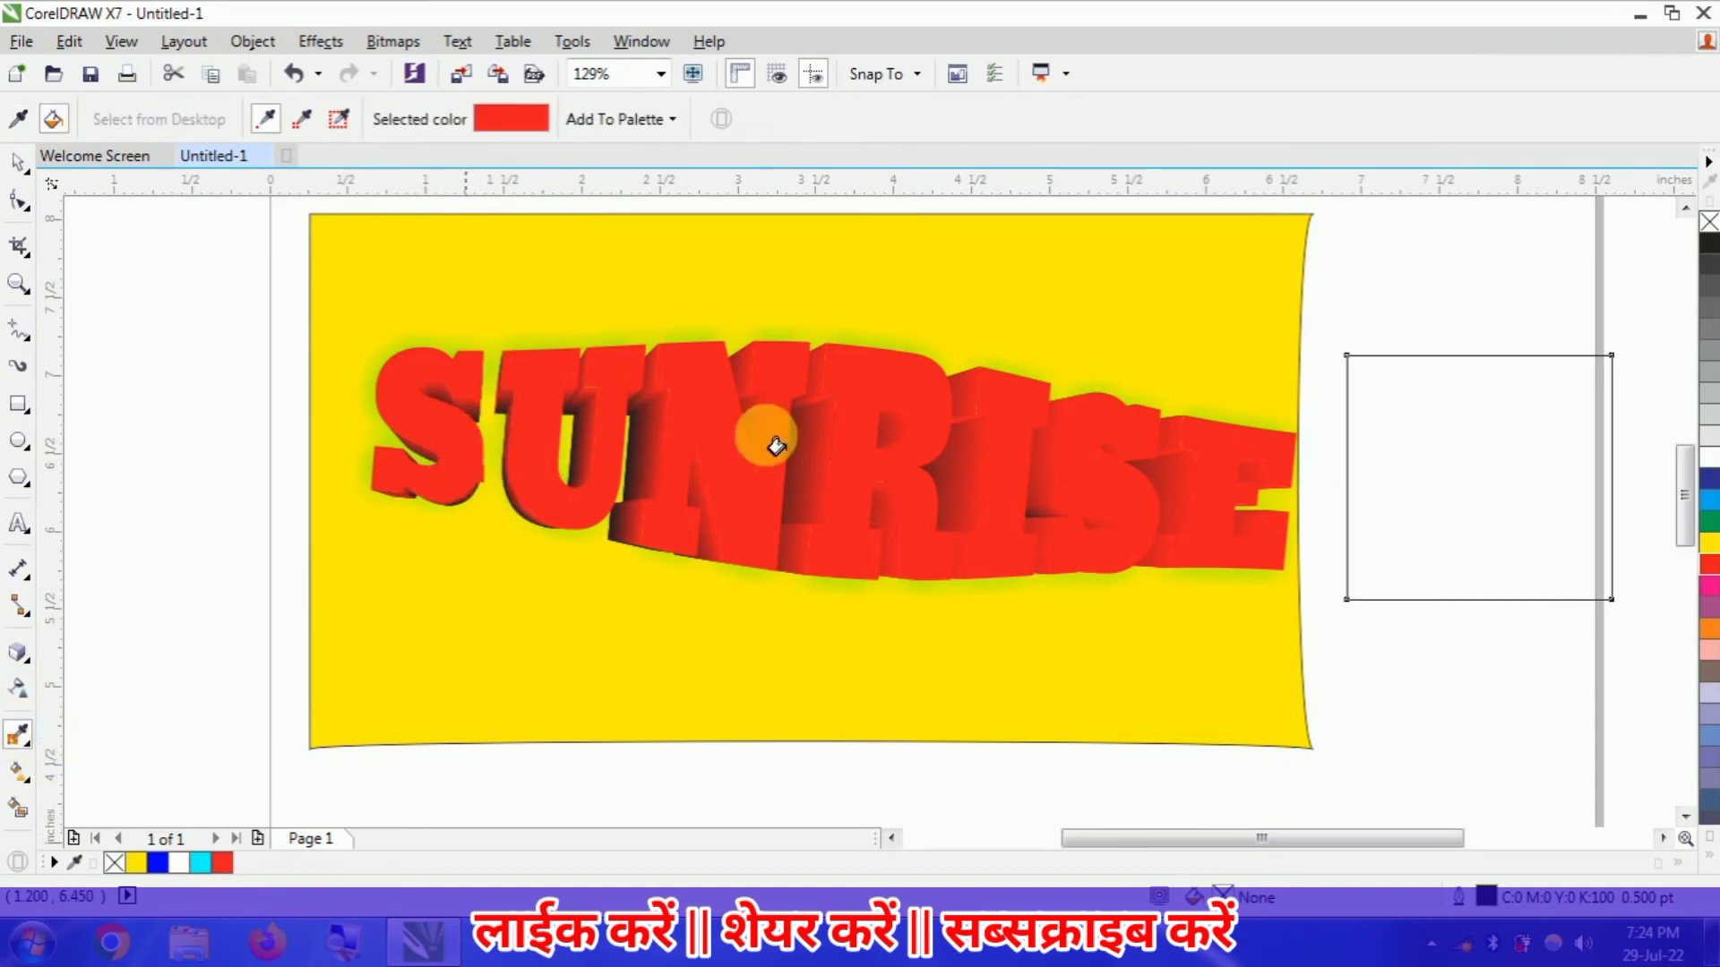
left_click(1442, 465)
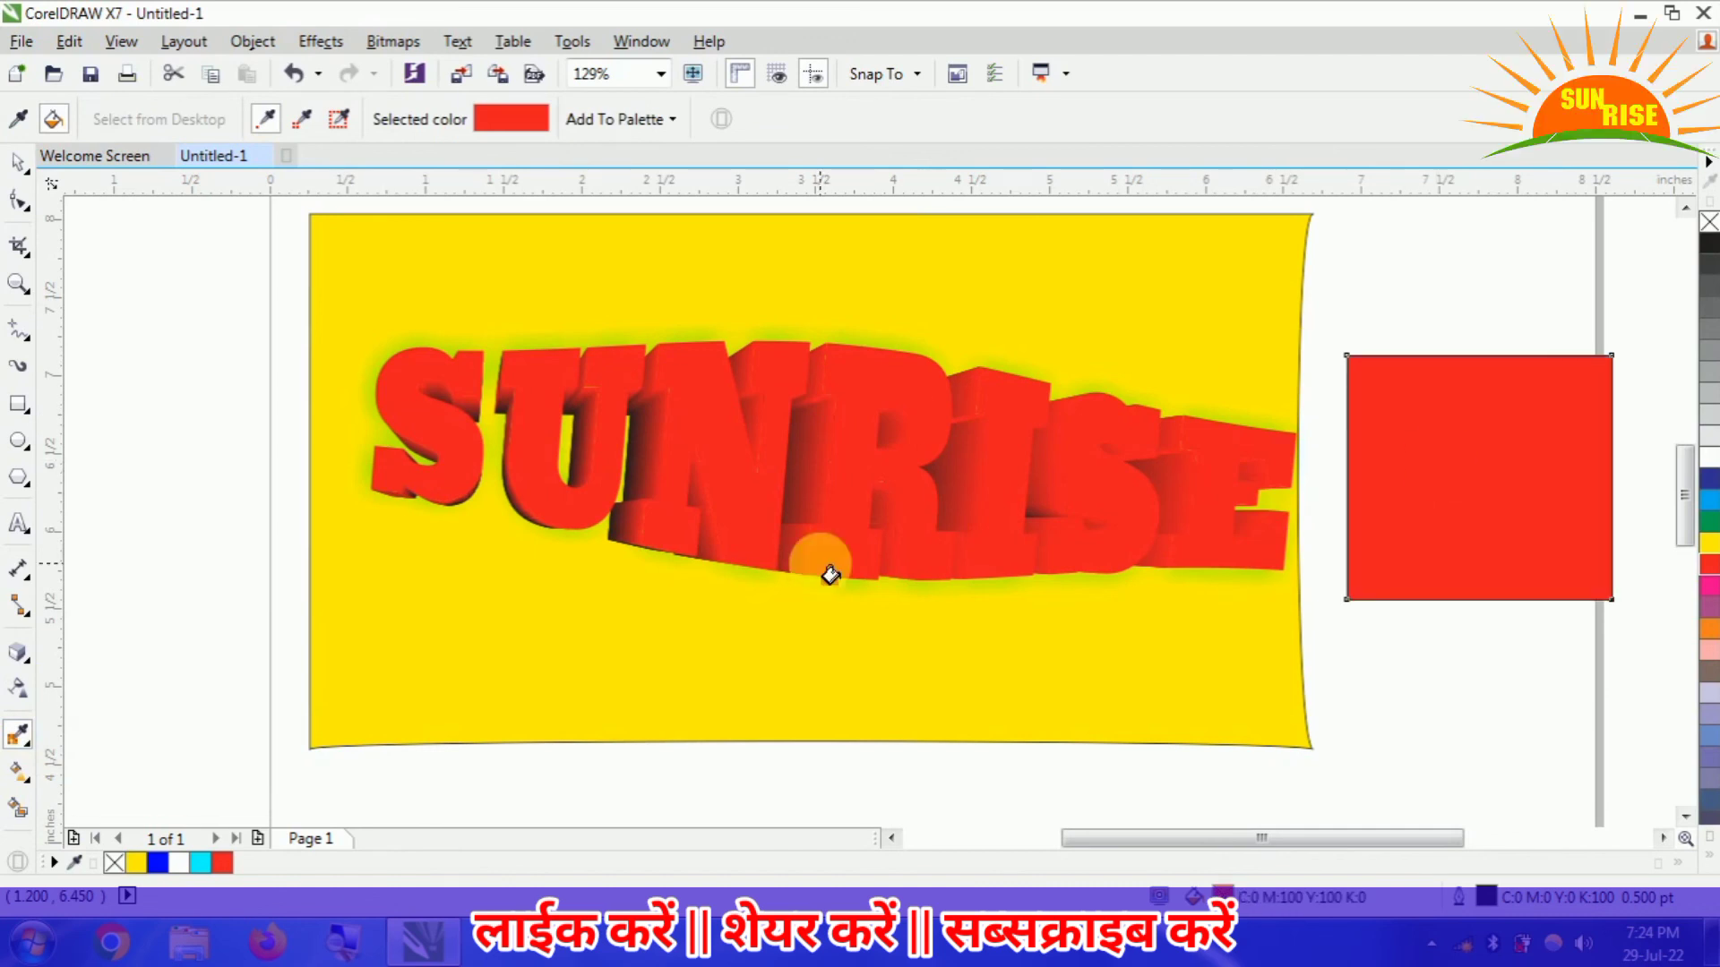
- Sample the darker yellow beside the letter S with the Color Eyedropper and fill the small rectangle with it
left_click(34, 755)
left_click(79, 739)
left_click(412, 361)
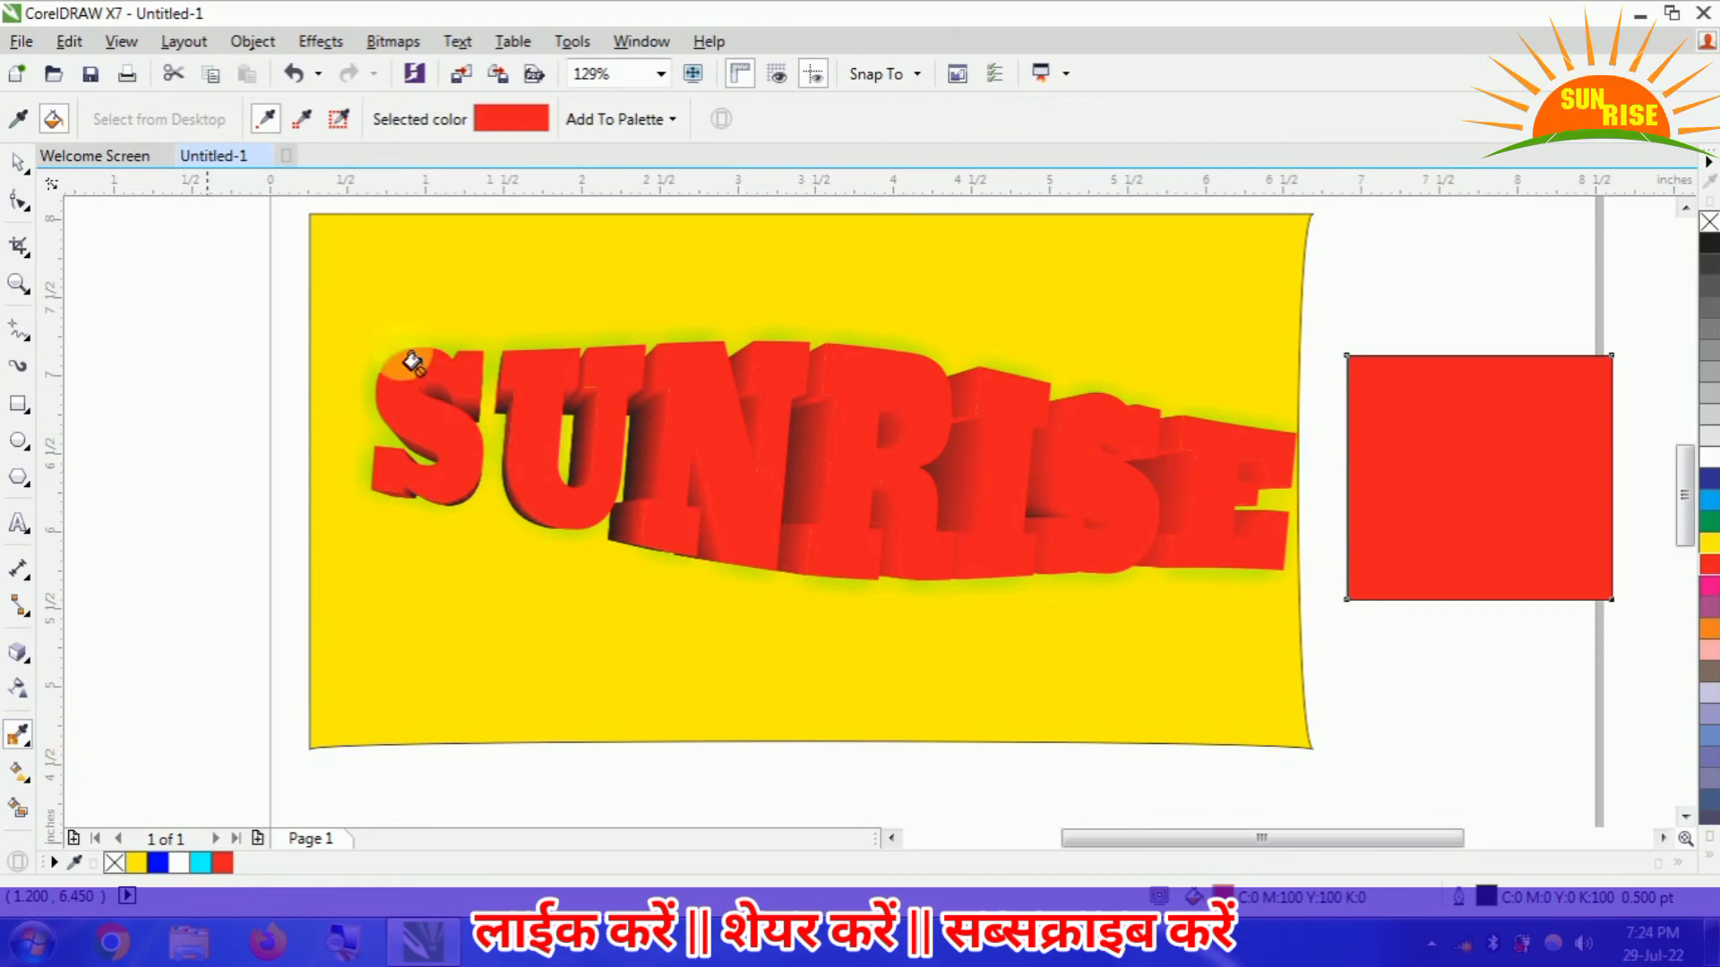
left_click(32, 755)
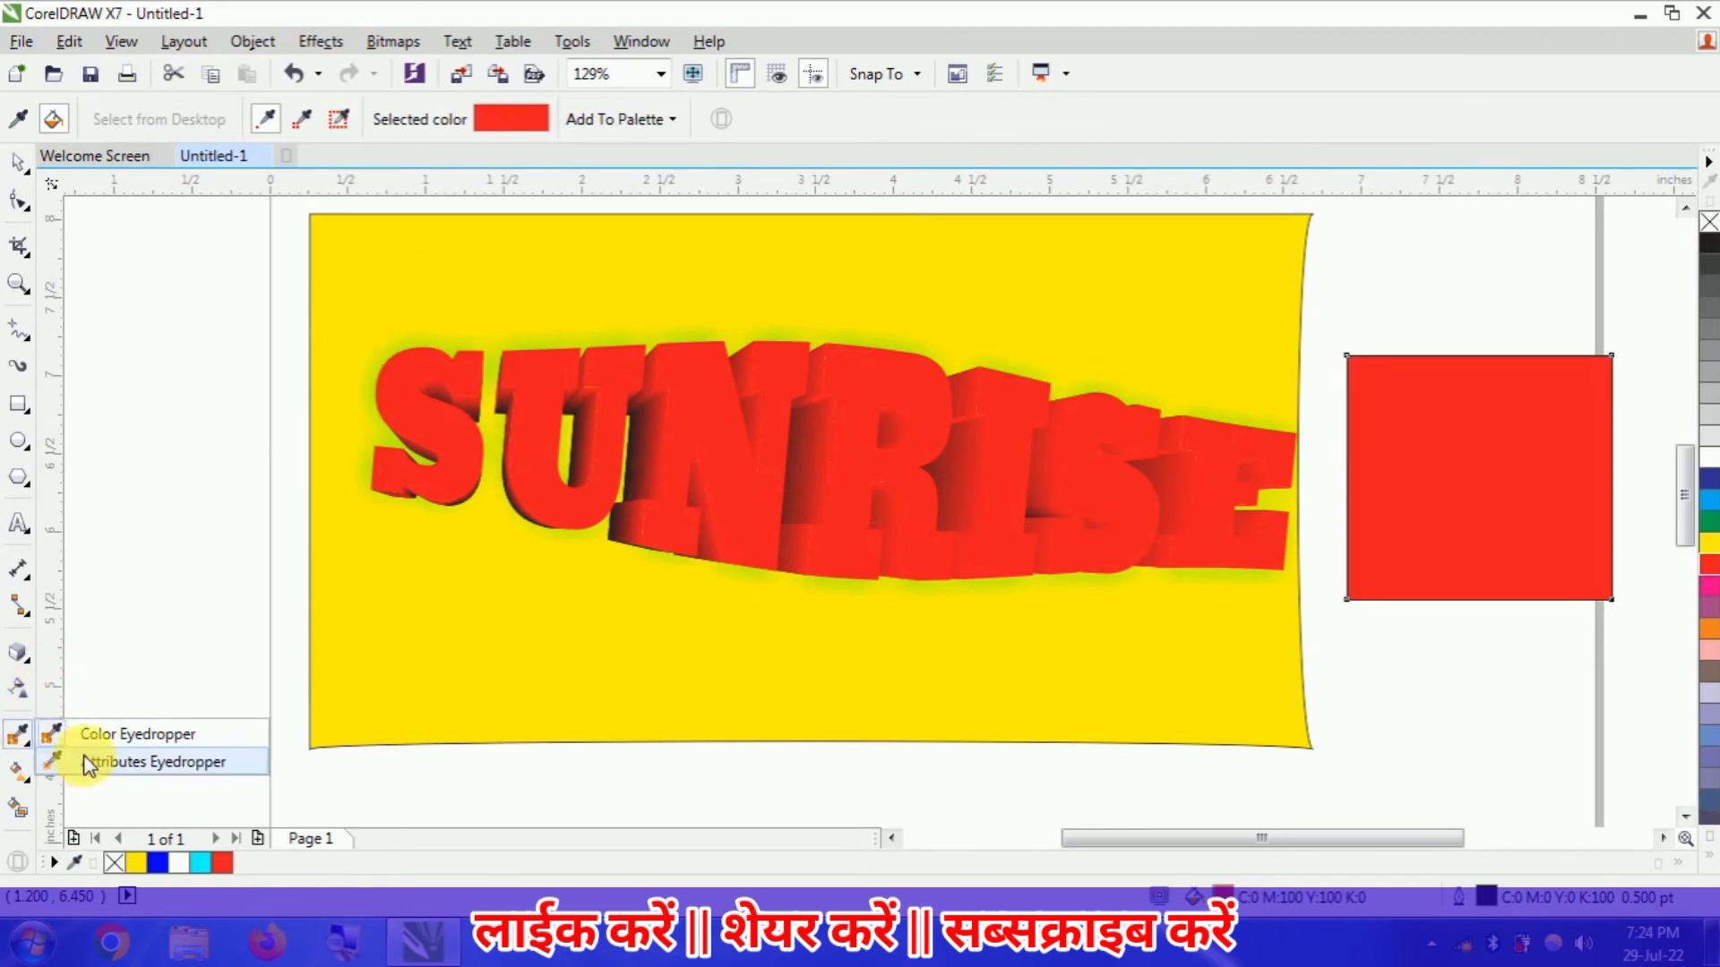
left_click(82, 732)
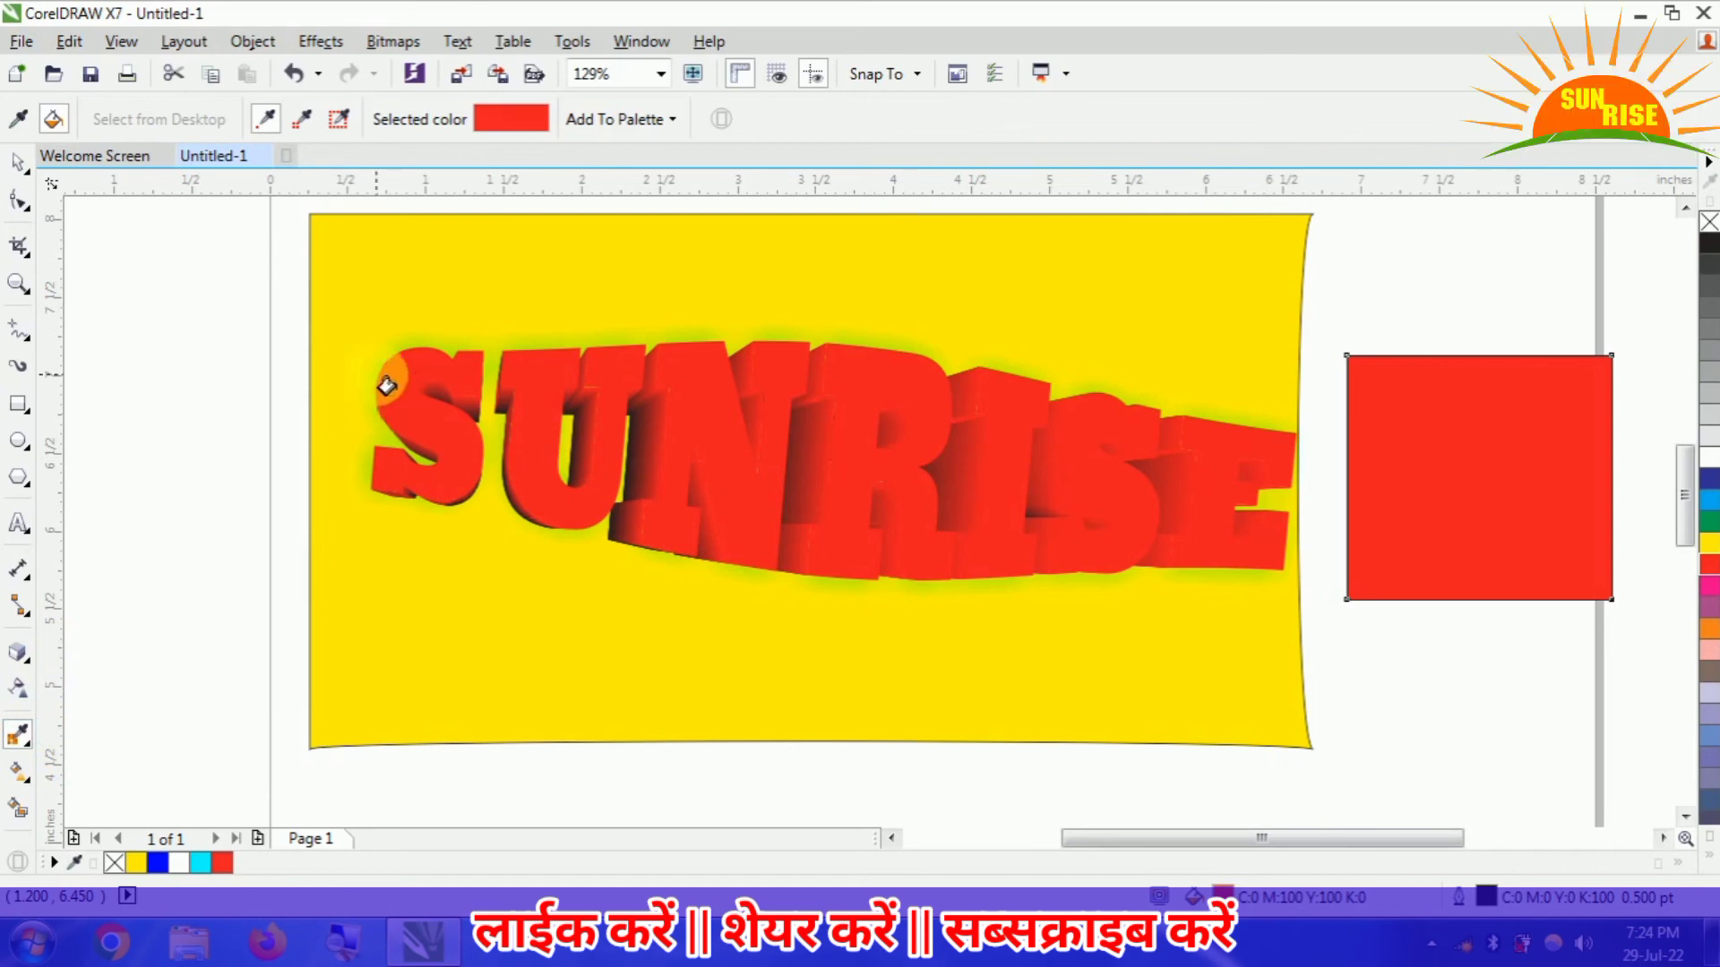
left_click(16, 123)
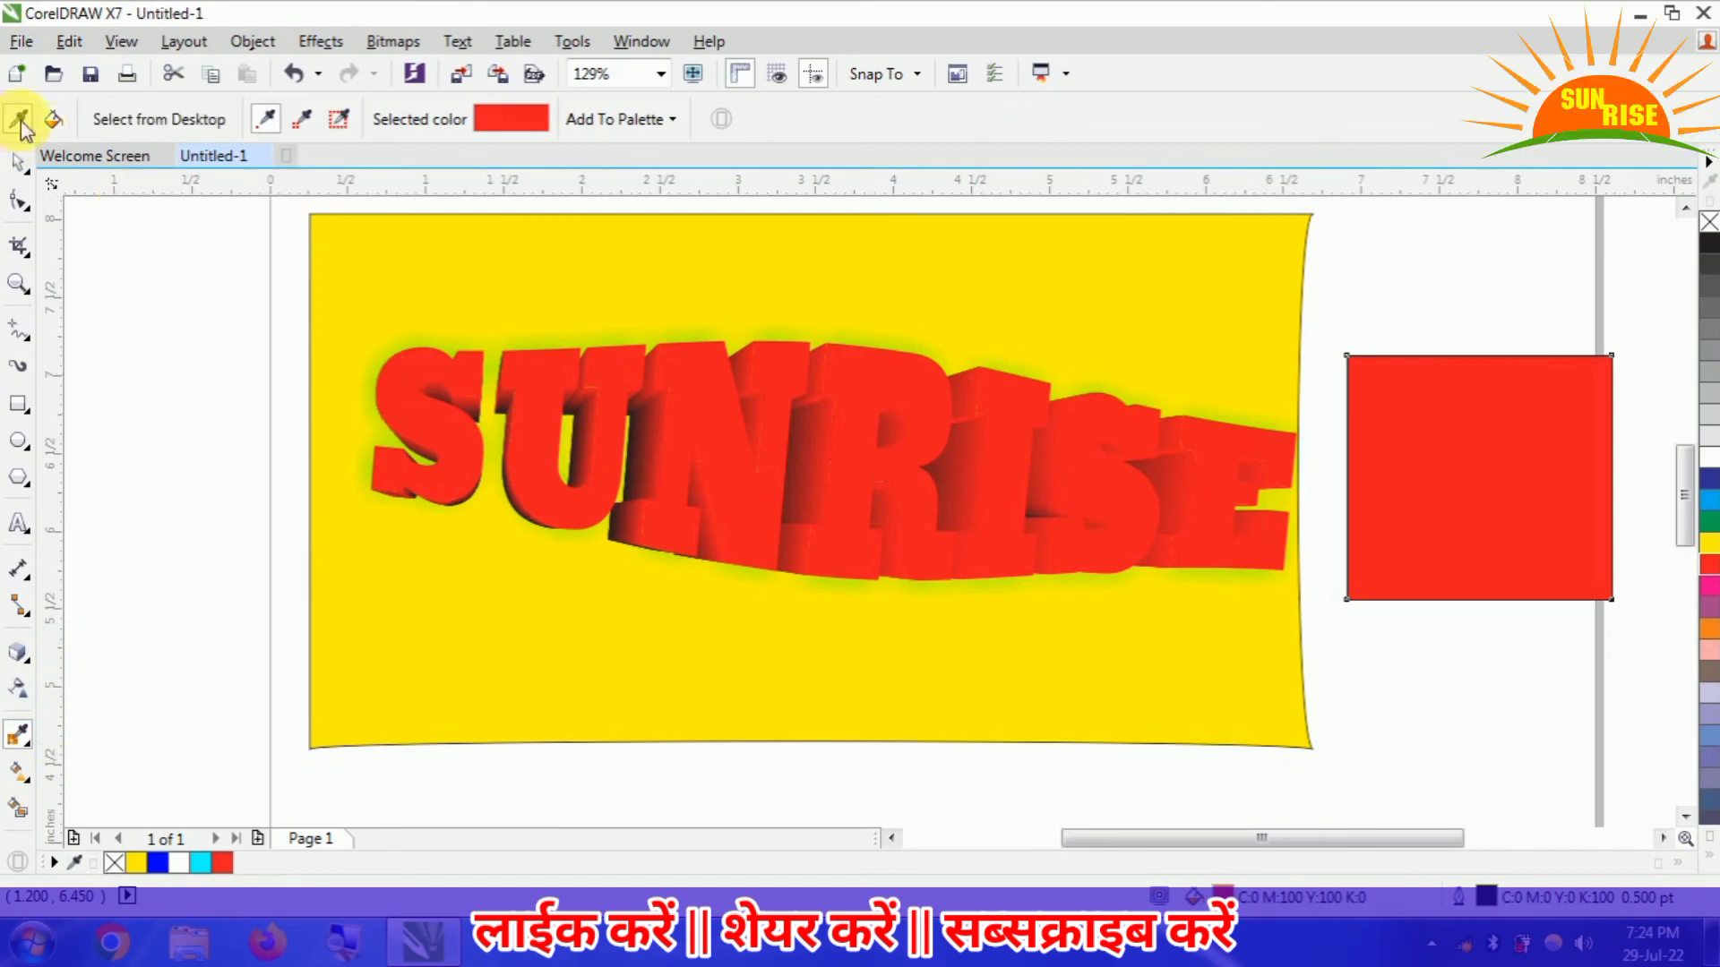
left_click(394, 367)
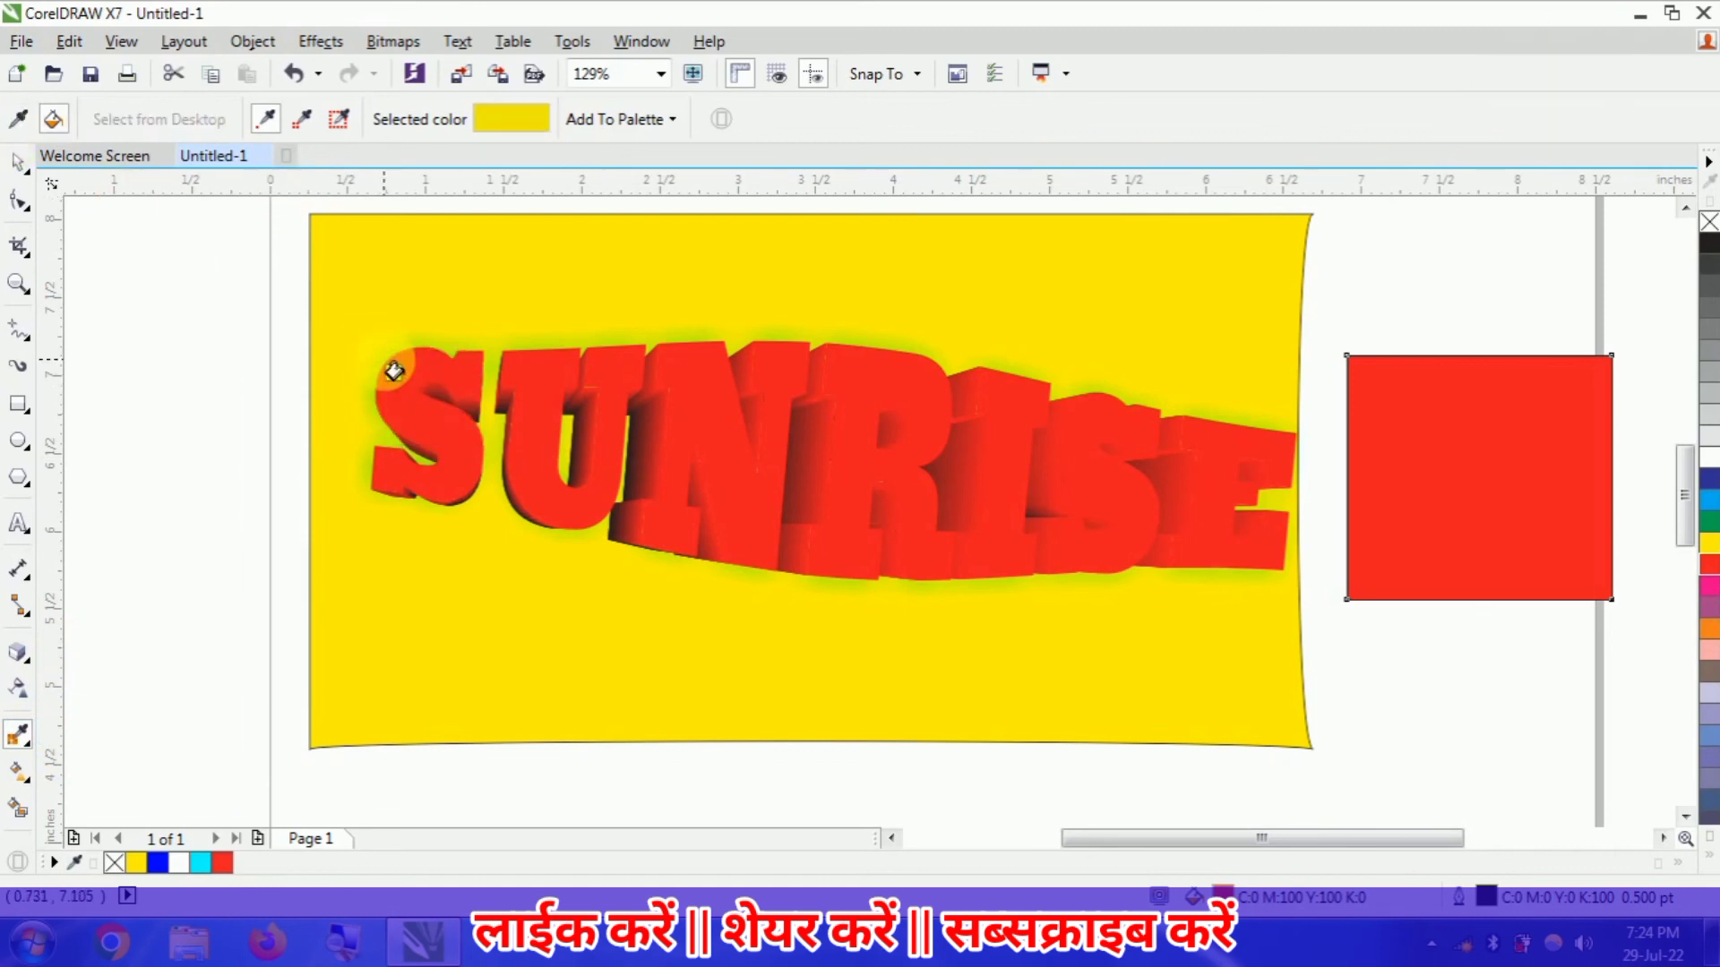
left_click(1499, 443)
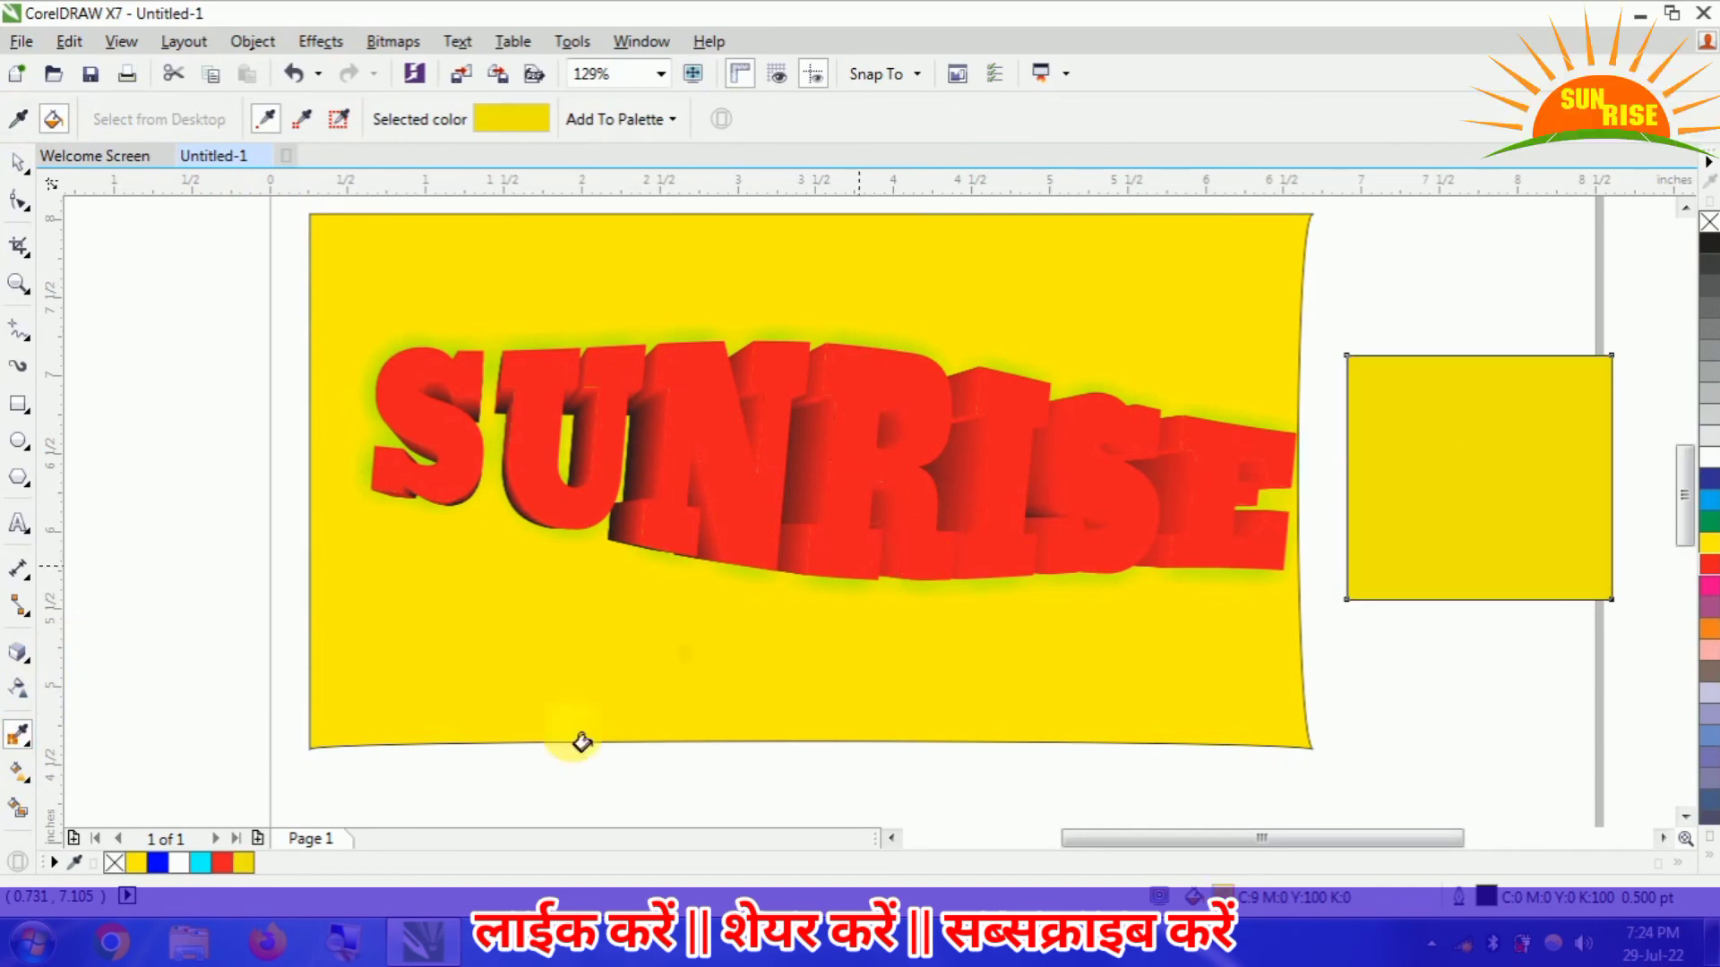
- Try copying the SUNRISE text's attributes onto the large yellow rectangle with the Attributes Eyedropper, and undo it
left_click(33, 756)
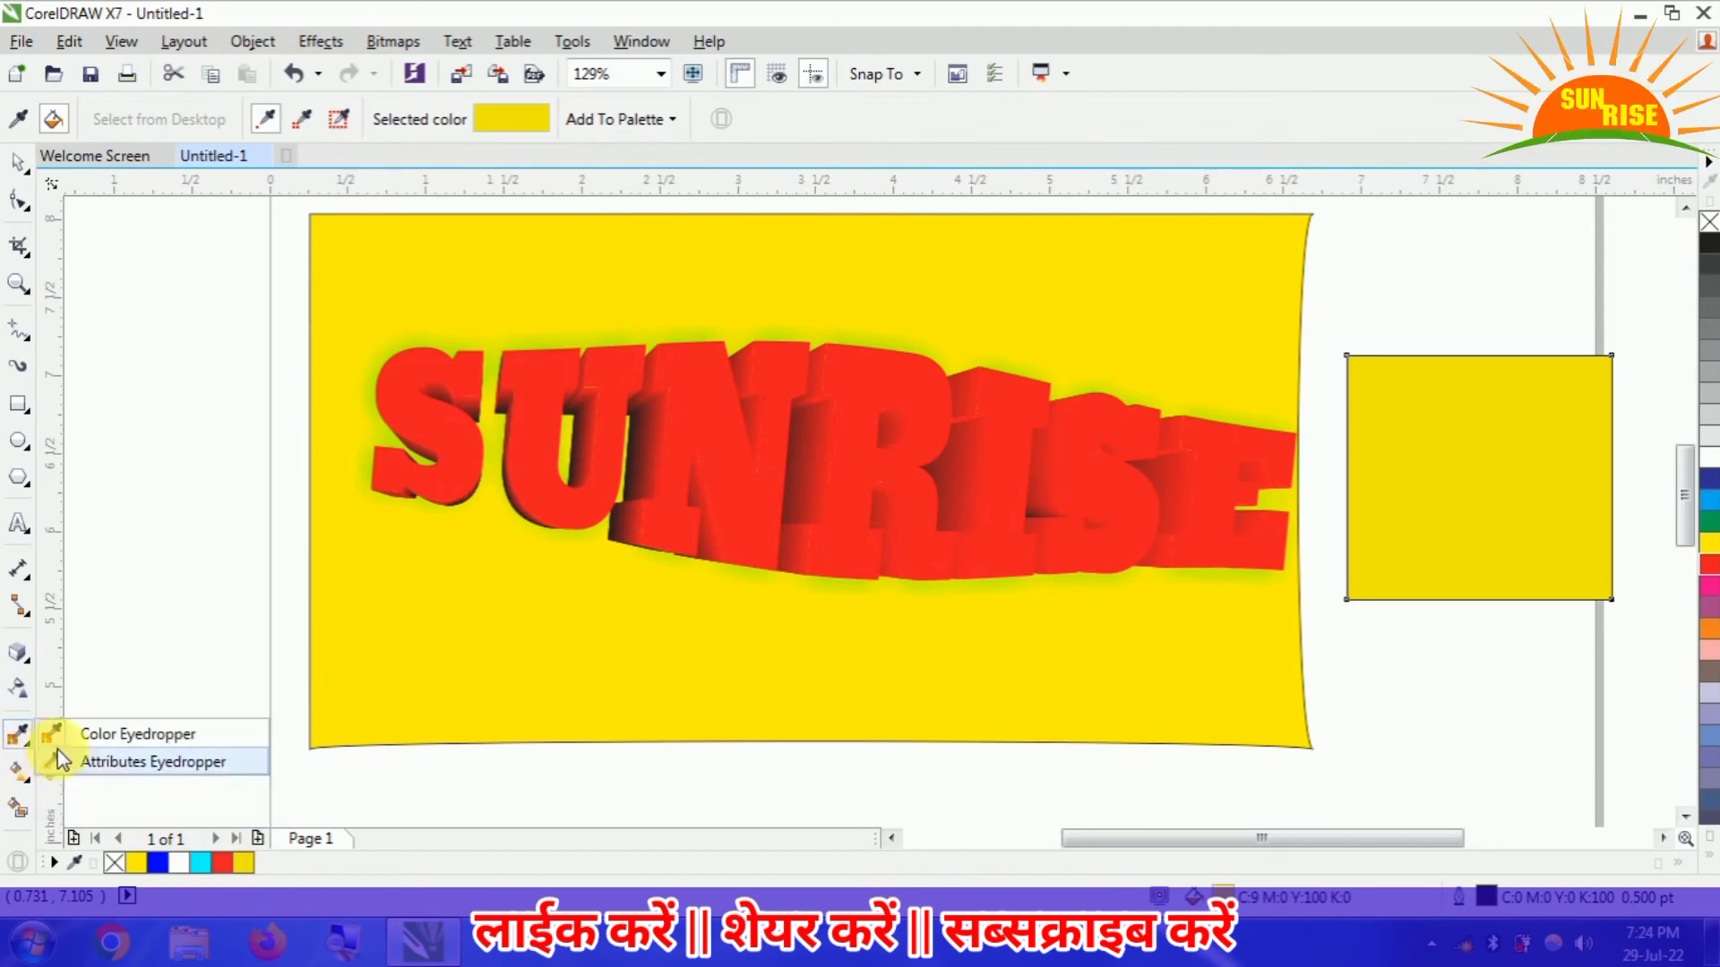
left_click(67, 763)
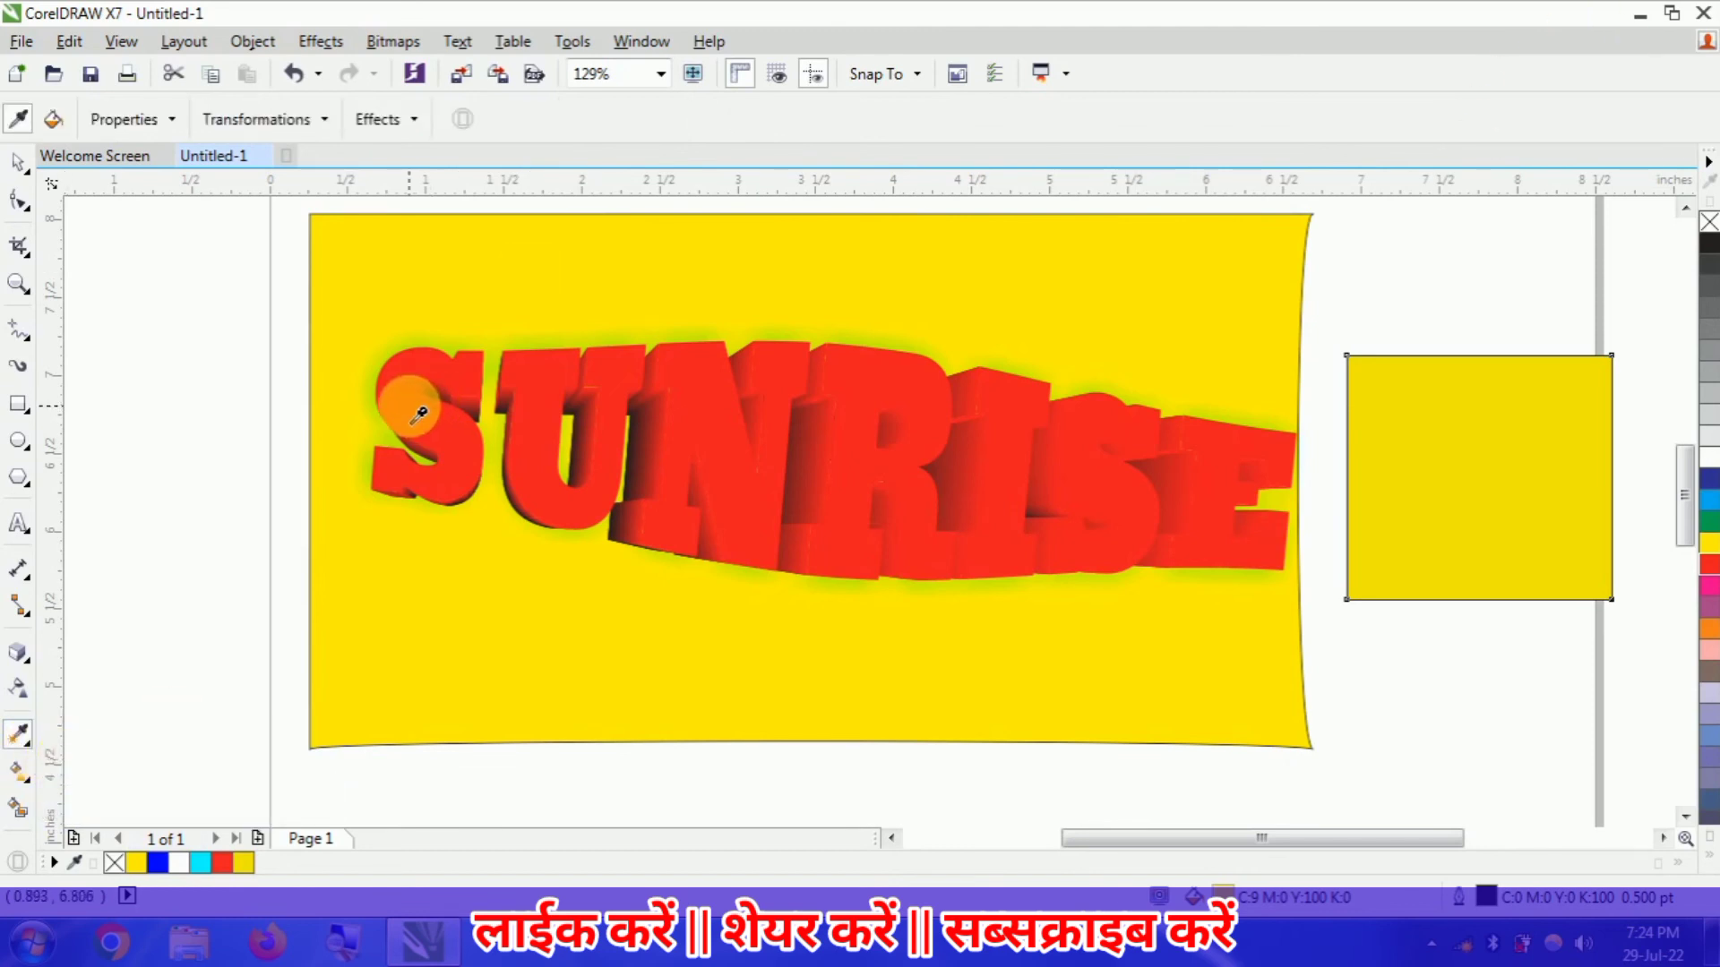
left_click(385, 319)
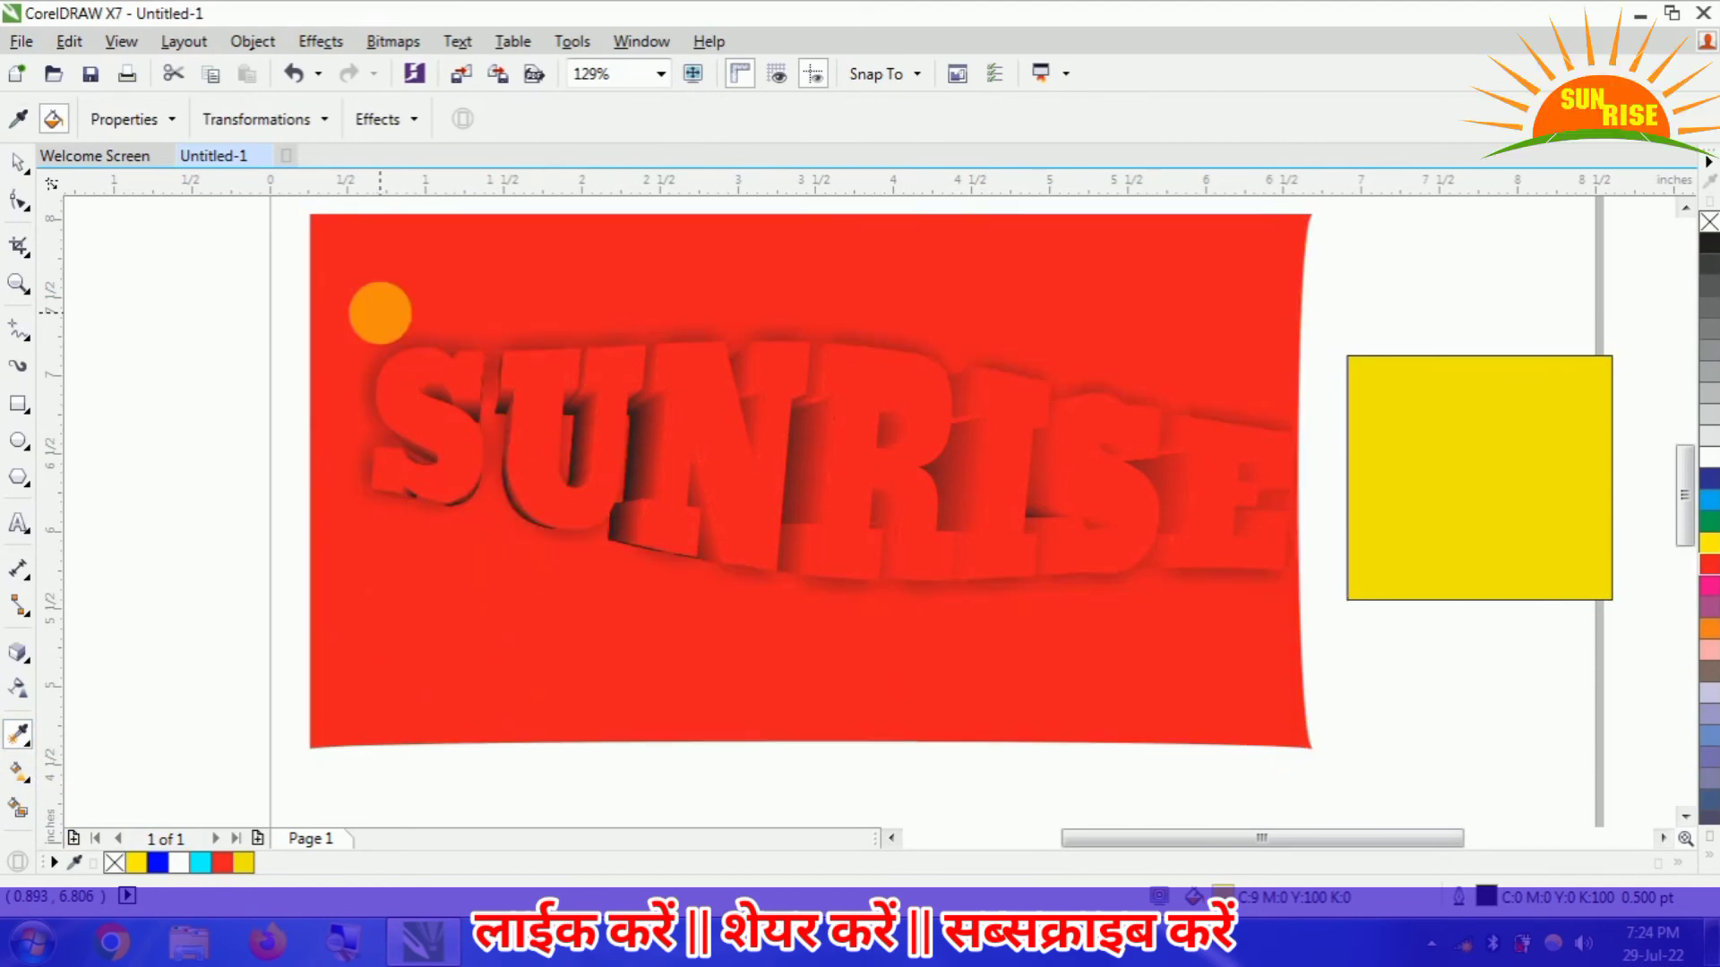
key("ctrl+z")
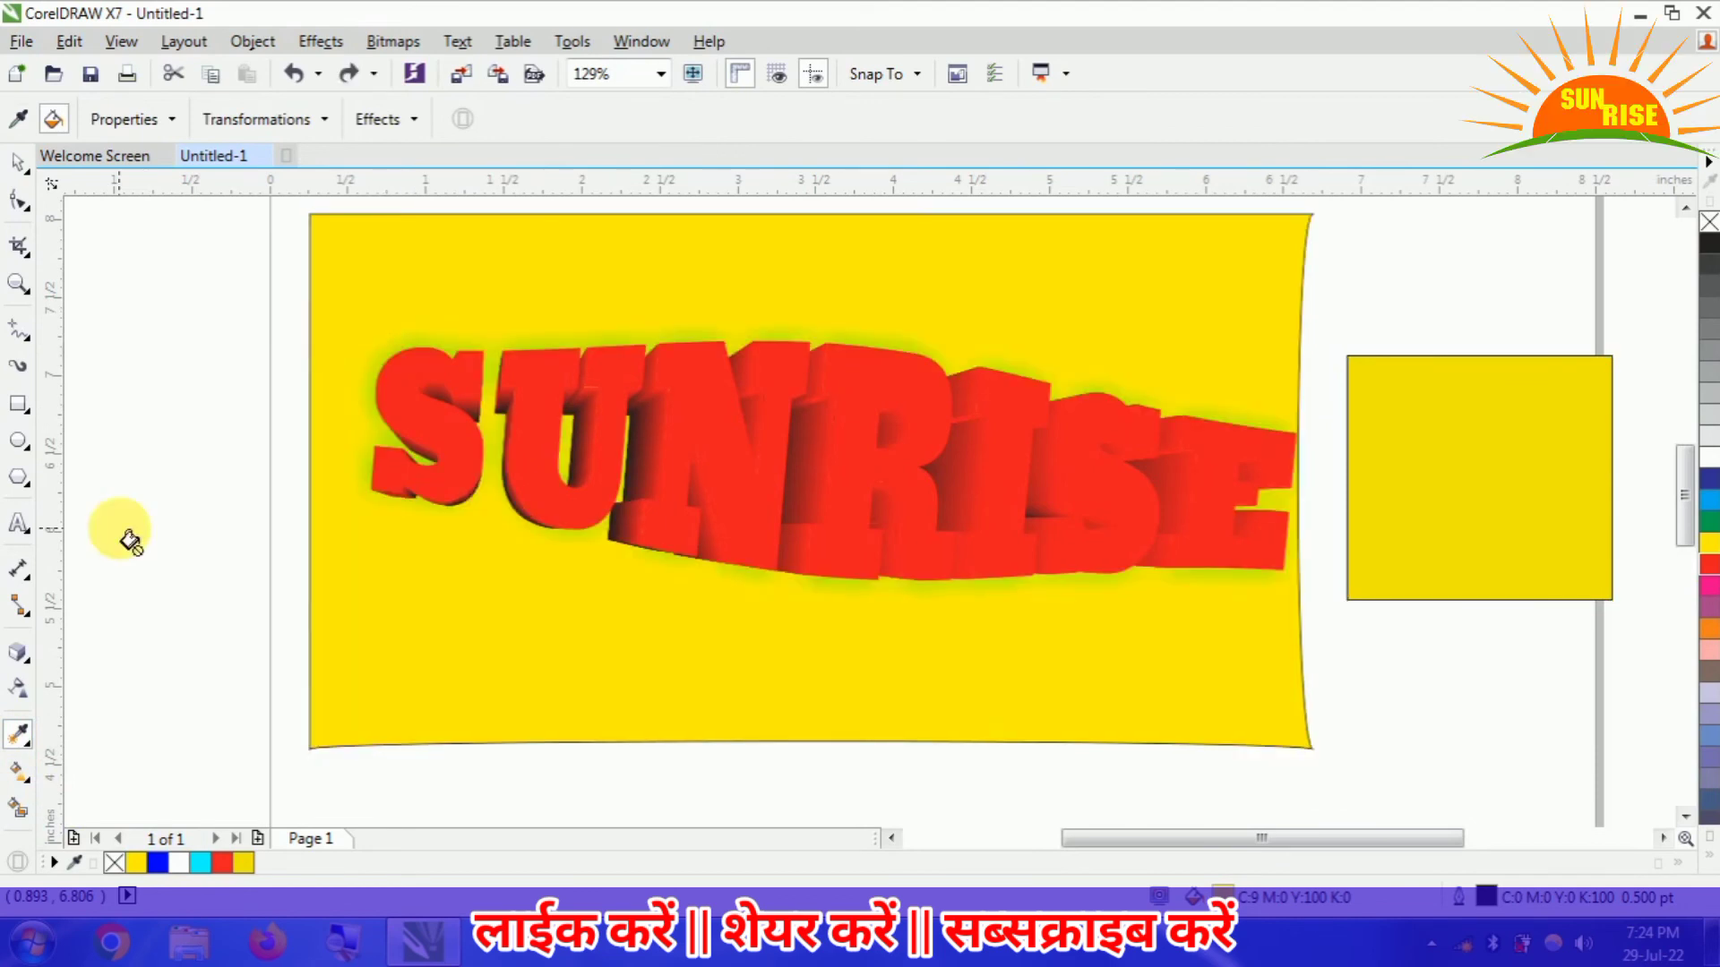
- Check which object properties the Attributes Eyedropper is set to copy
left_click(142, 124)
left_click(123, 252)
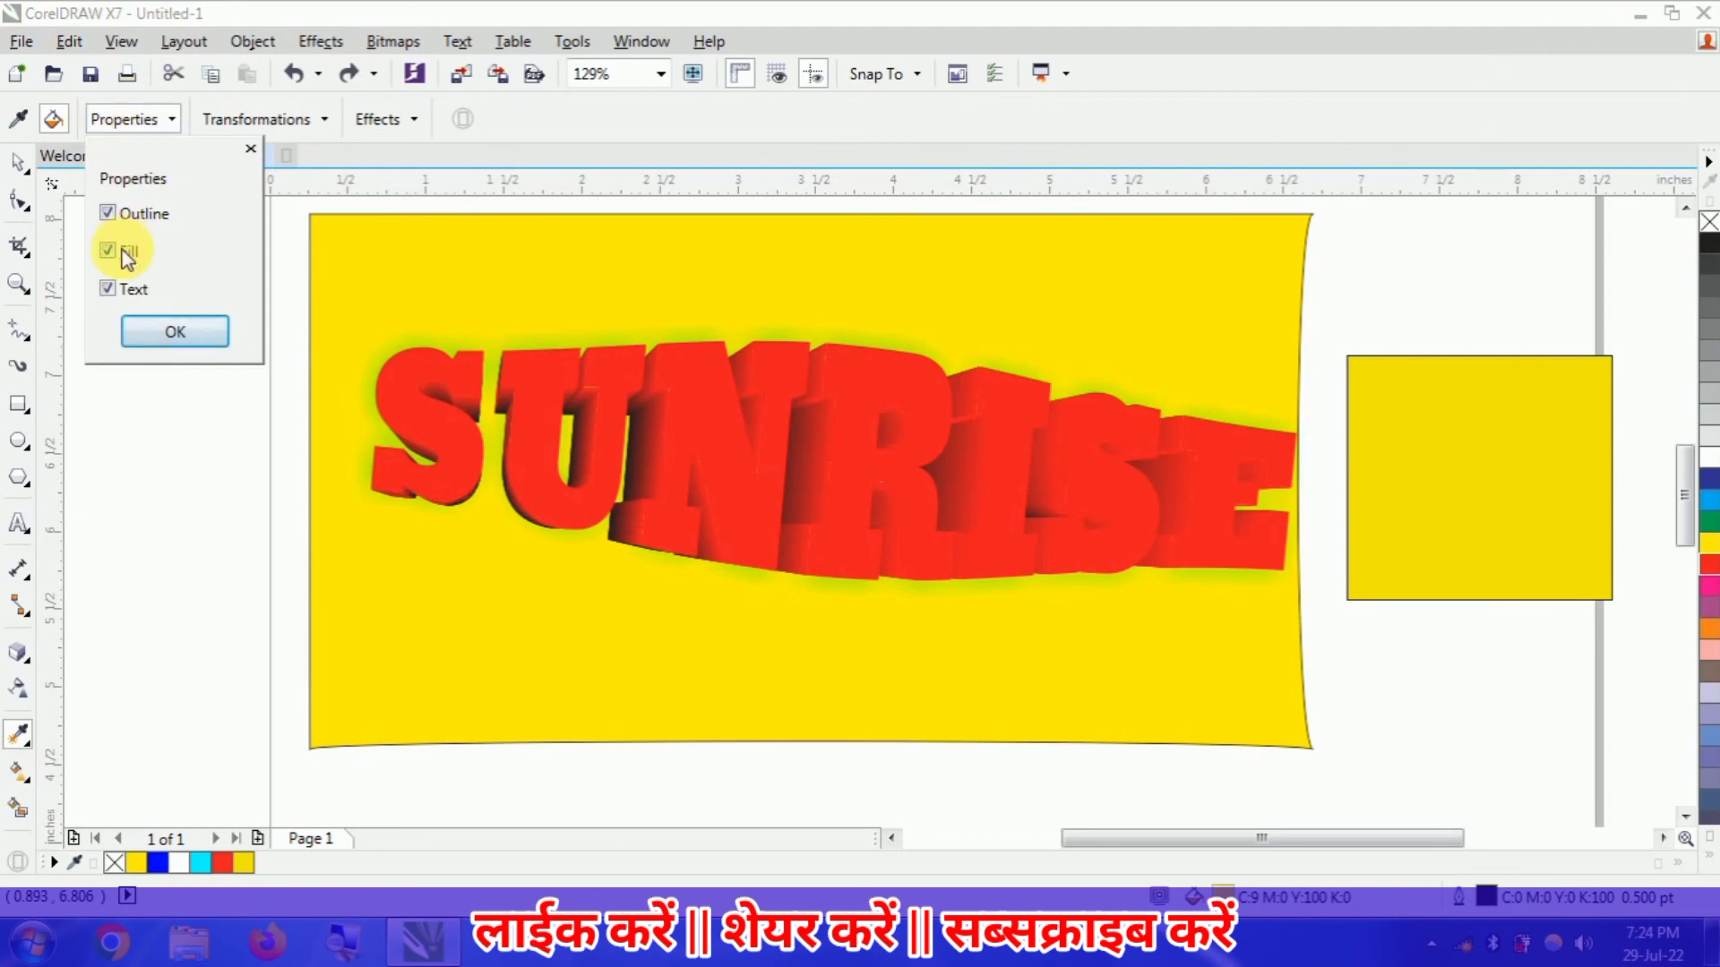
left_click(176, 335)
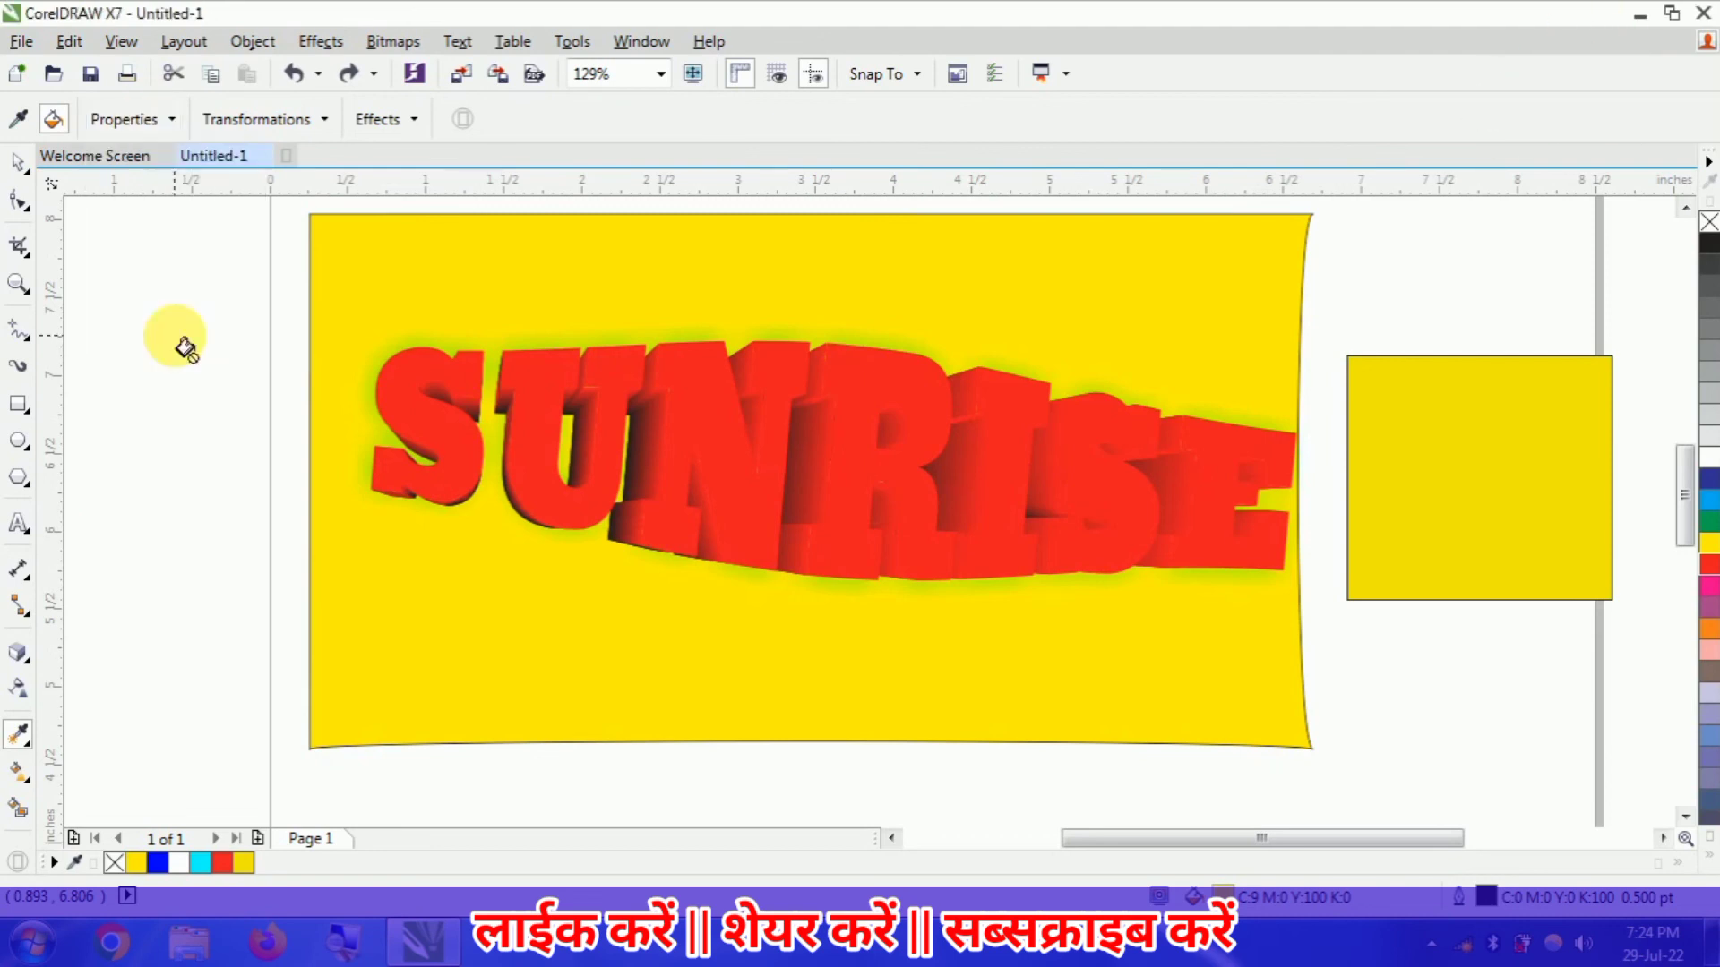
- Apply a linear interactive fill to the large yellow rectangle from its upper-left to lower-right corner, adding green near the lower-right end
left_click(27, 784)
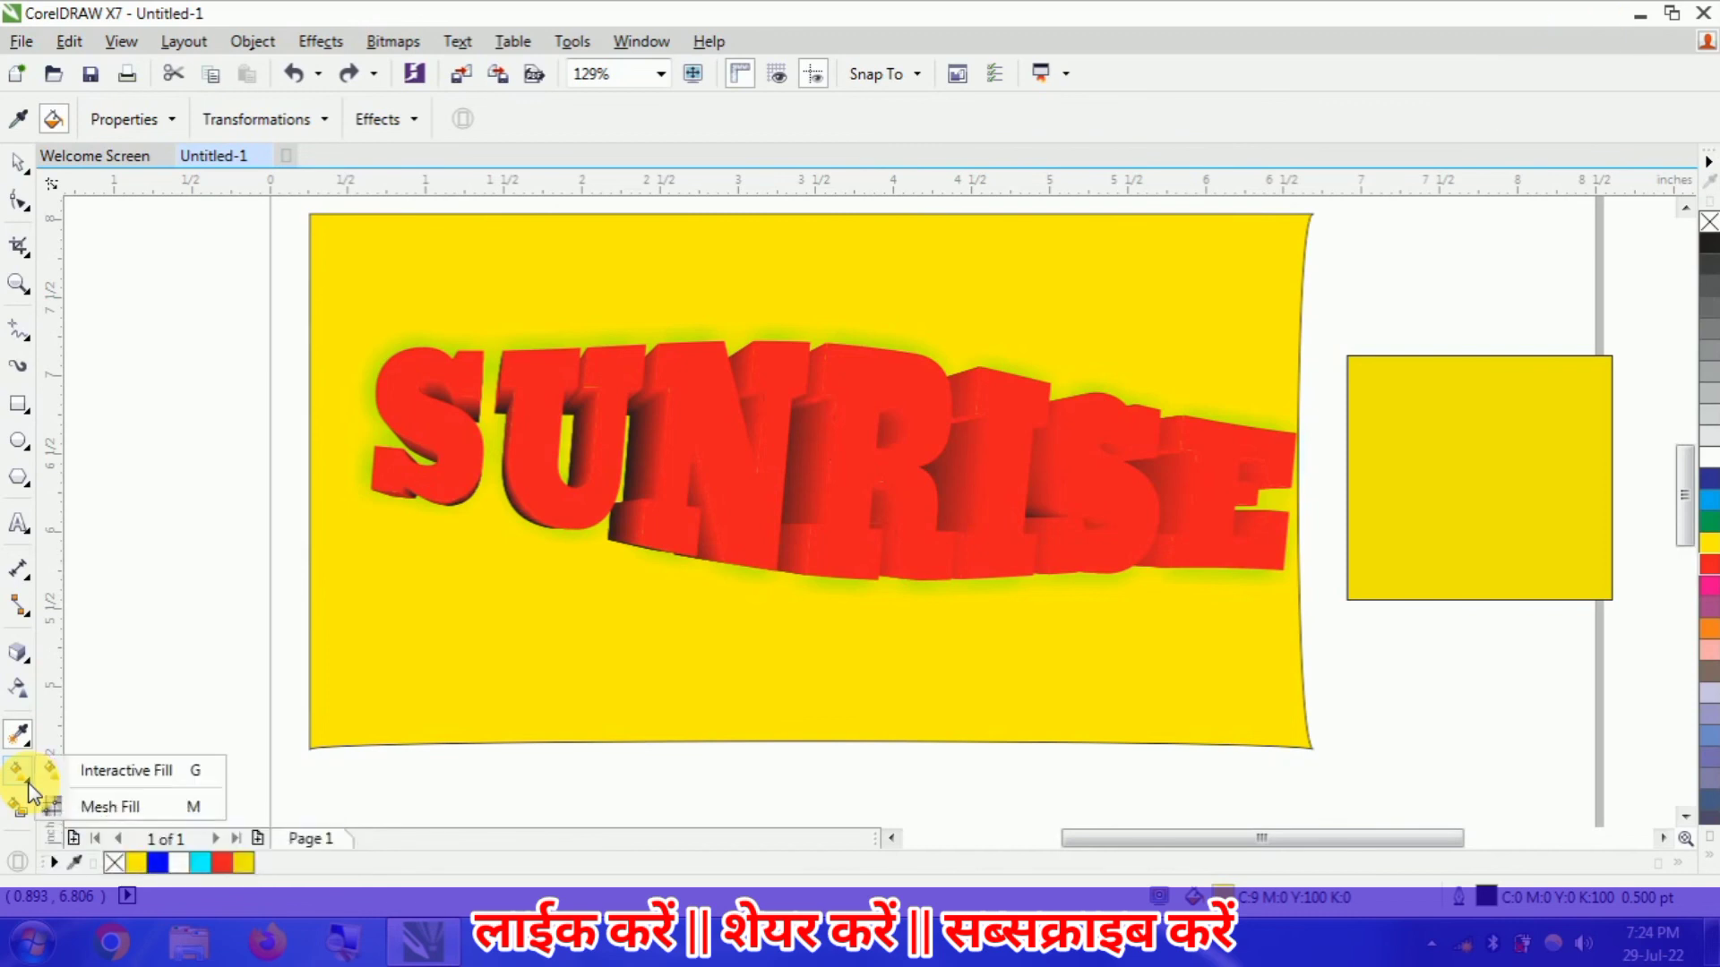
left_click(73, 778)
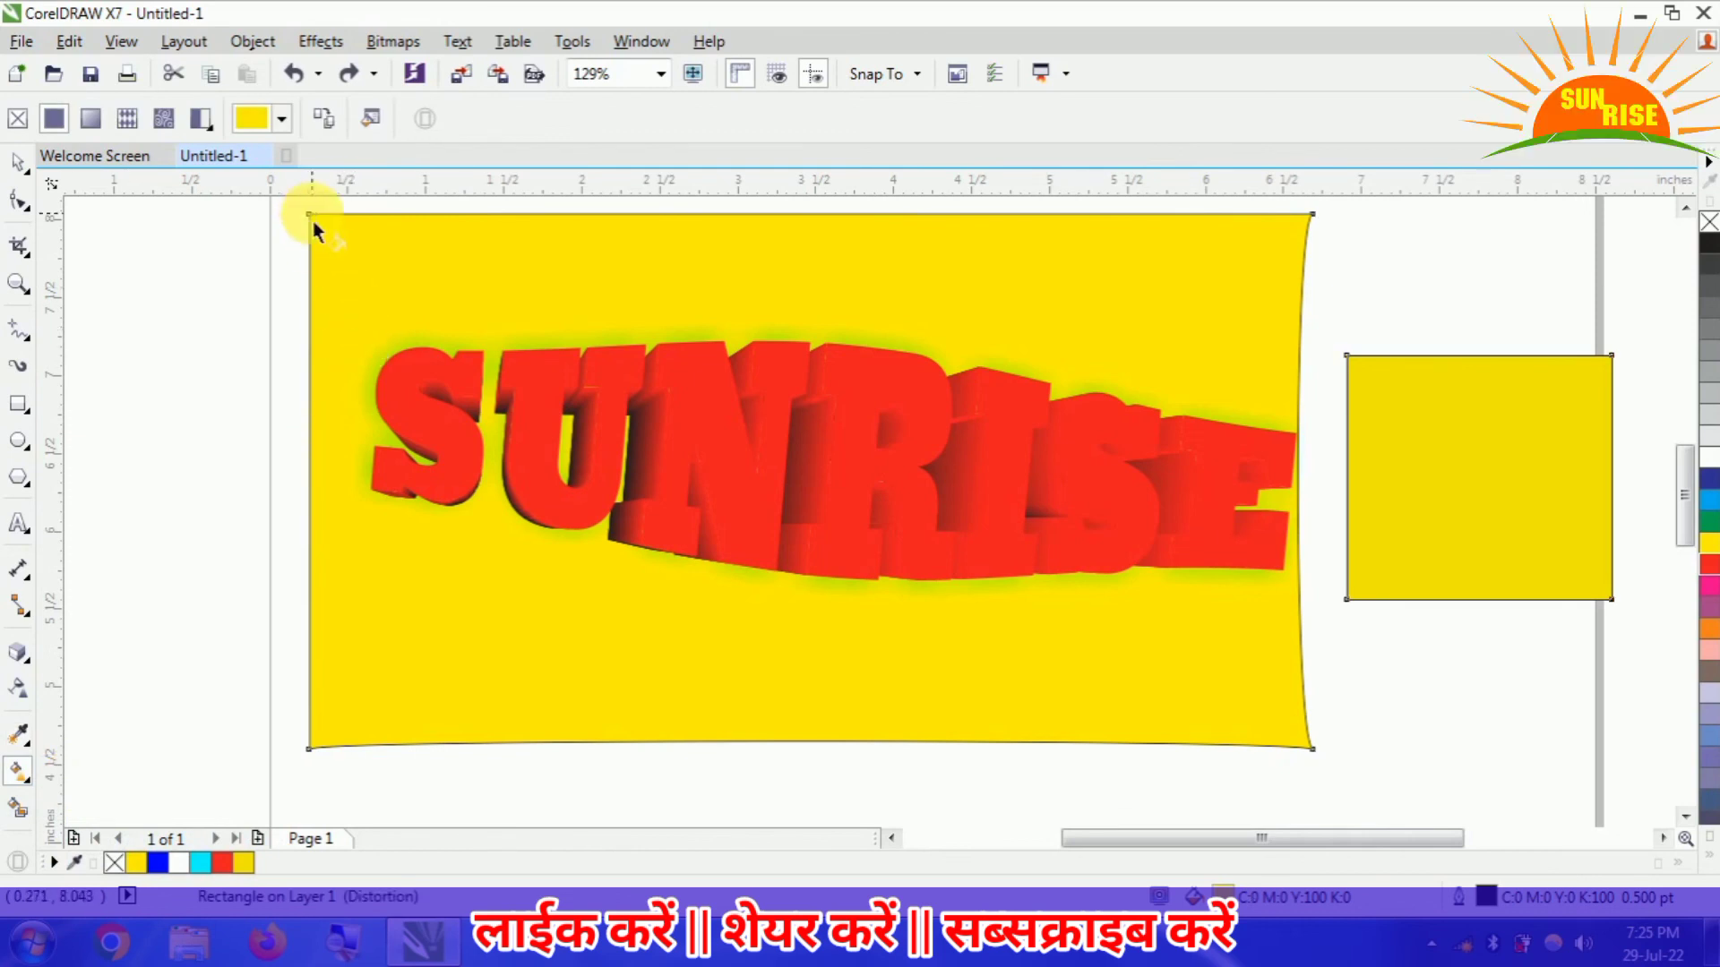
left_click_drag(313, 220, 1308, 745)
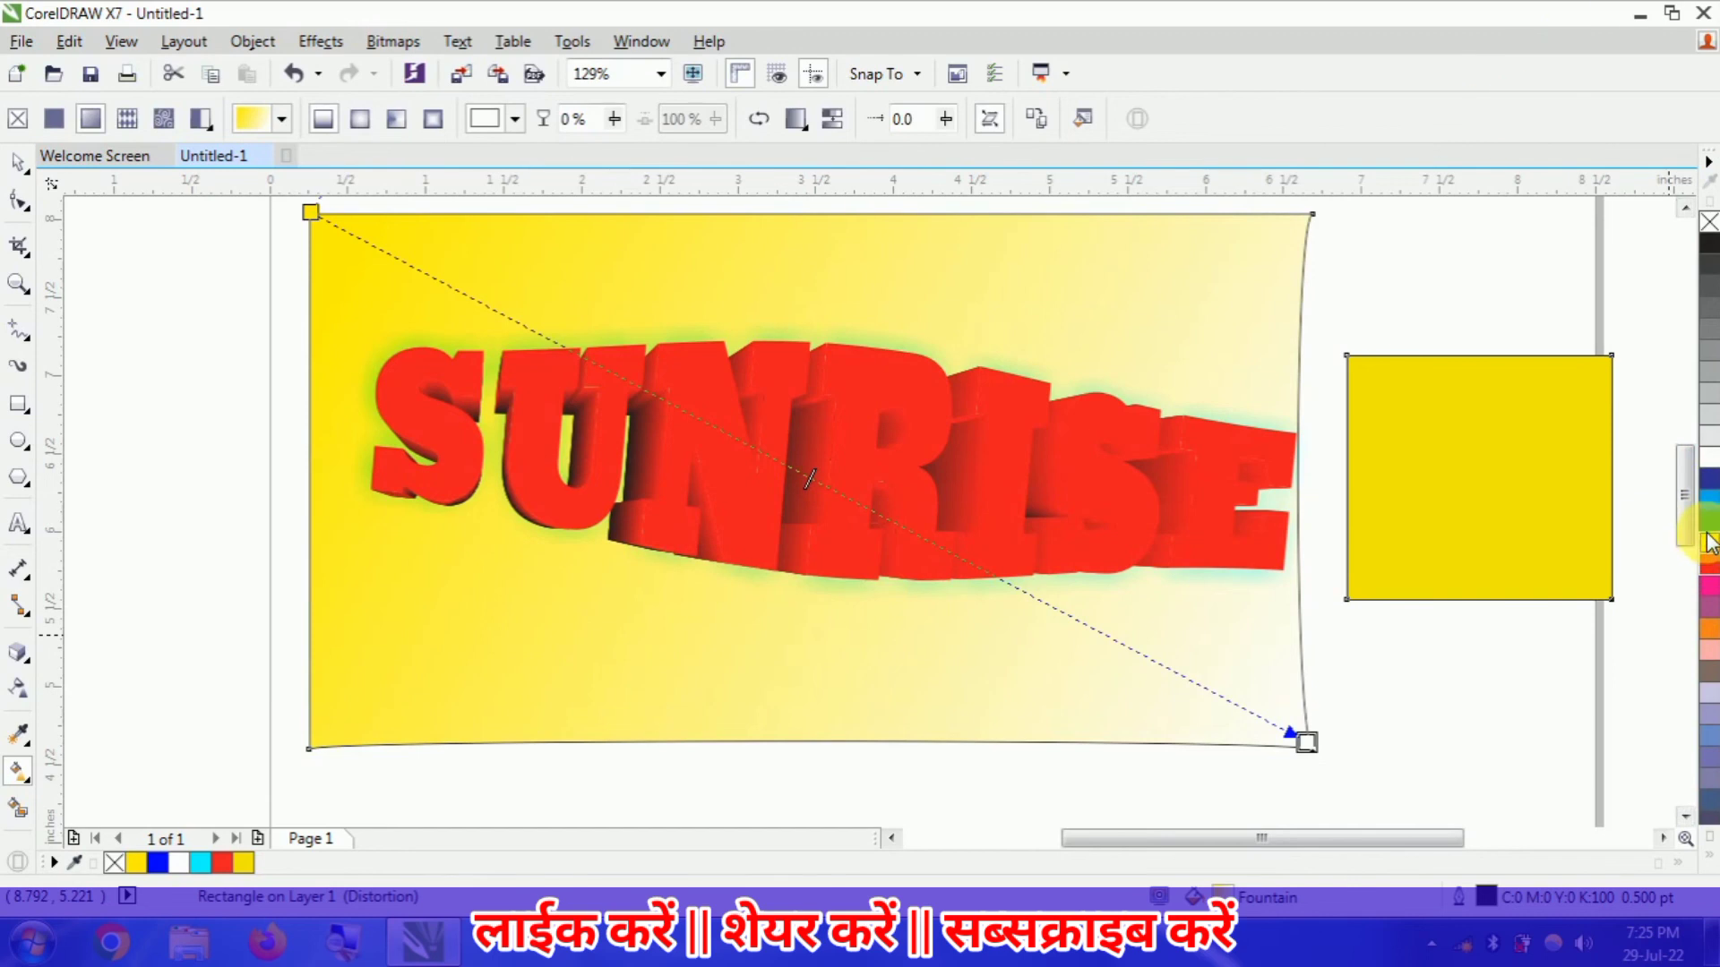
left_click_drag(1710, 530, 1290, 738)
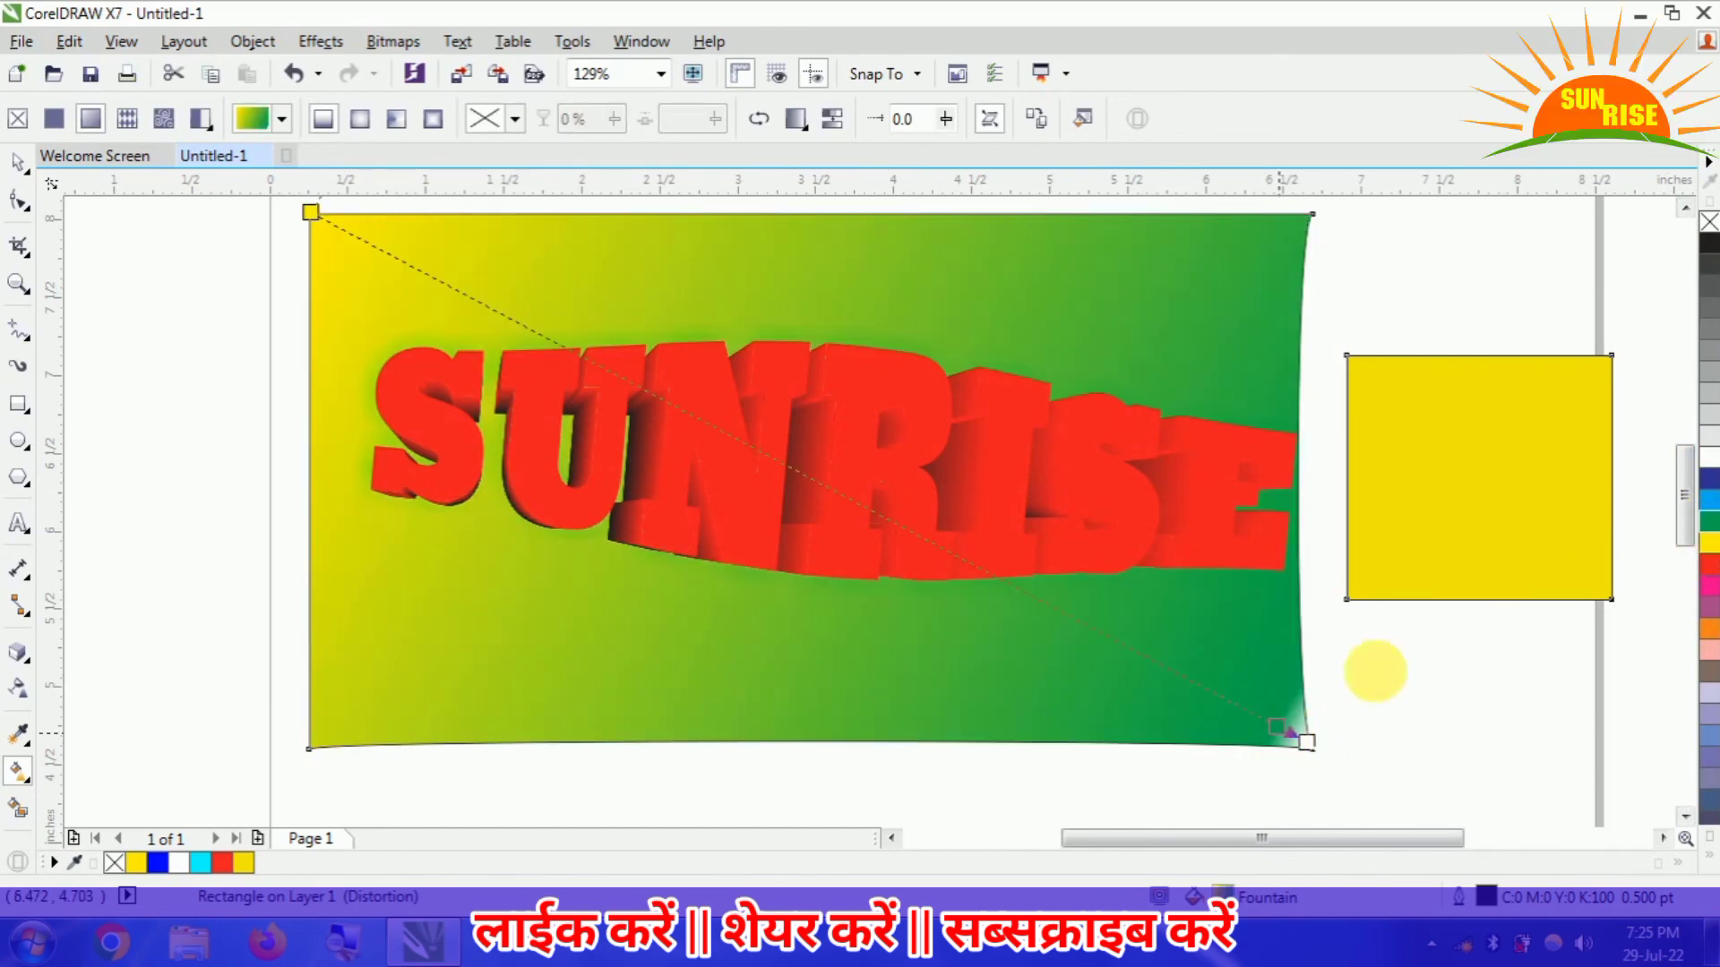
mouse_move(1677, 490)
left_mouse_down()
mouse_move(1666, 276)
mouse_move(1685, 452)
left_mouse_up()
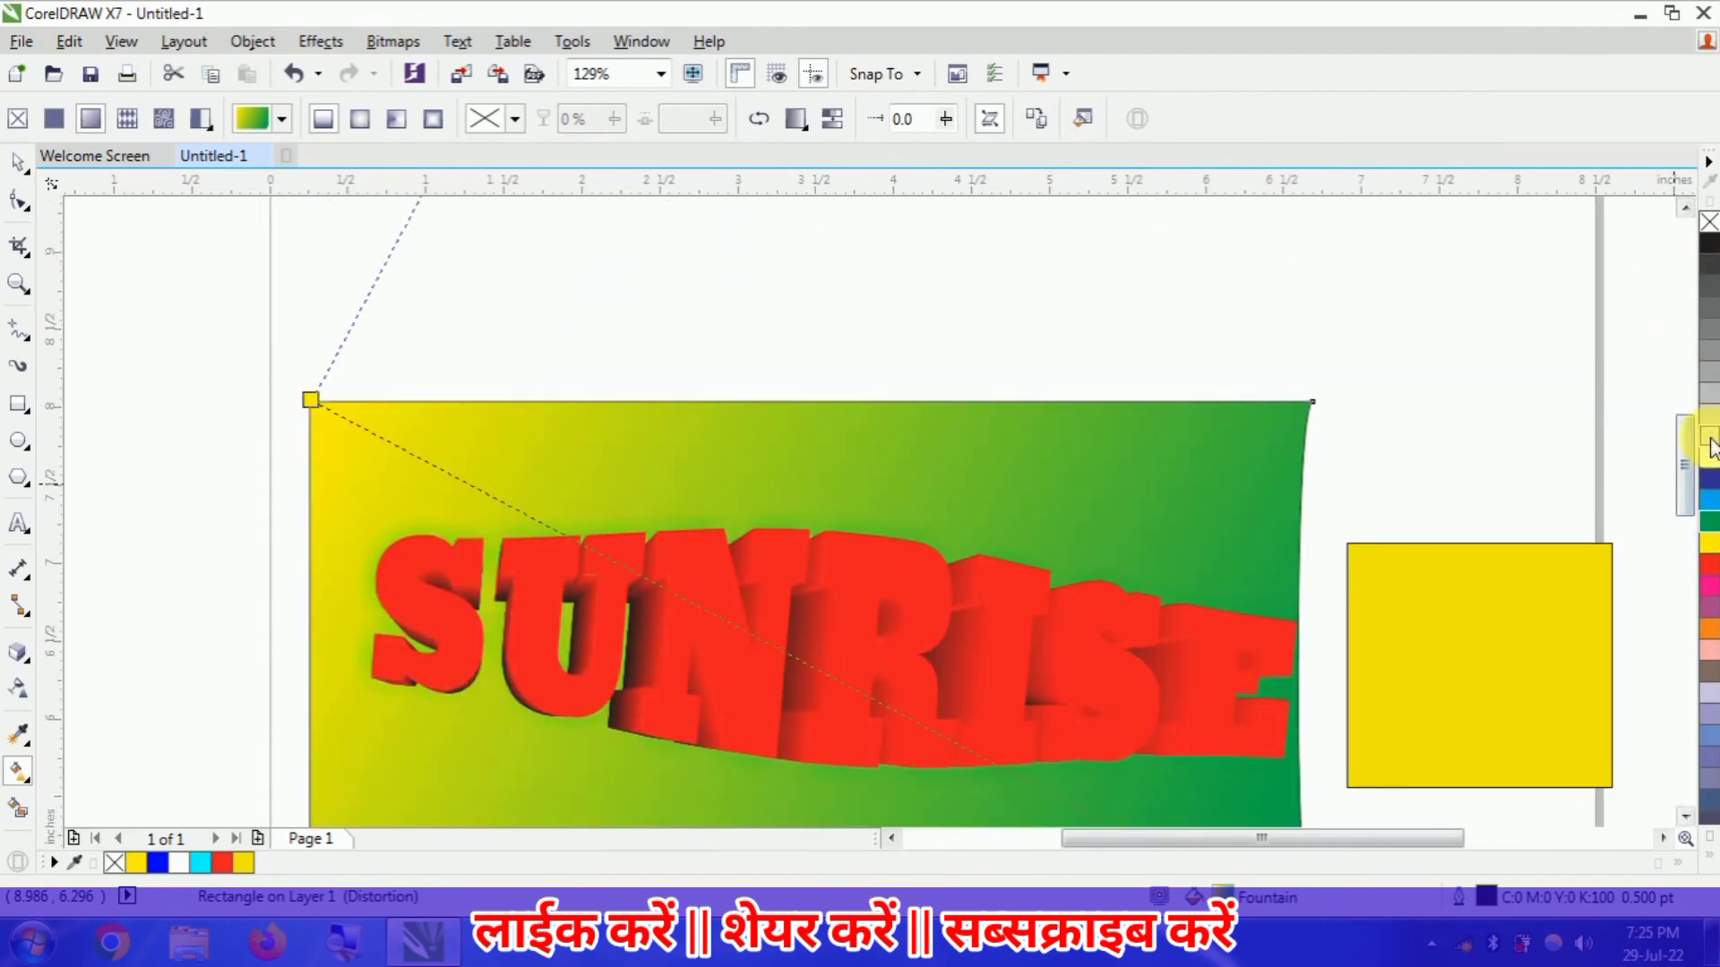
left_click_drag(1709, 468, 849, 448)
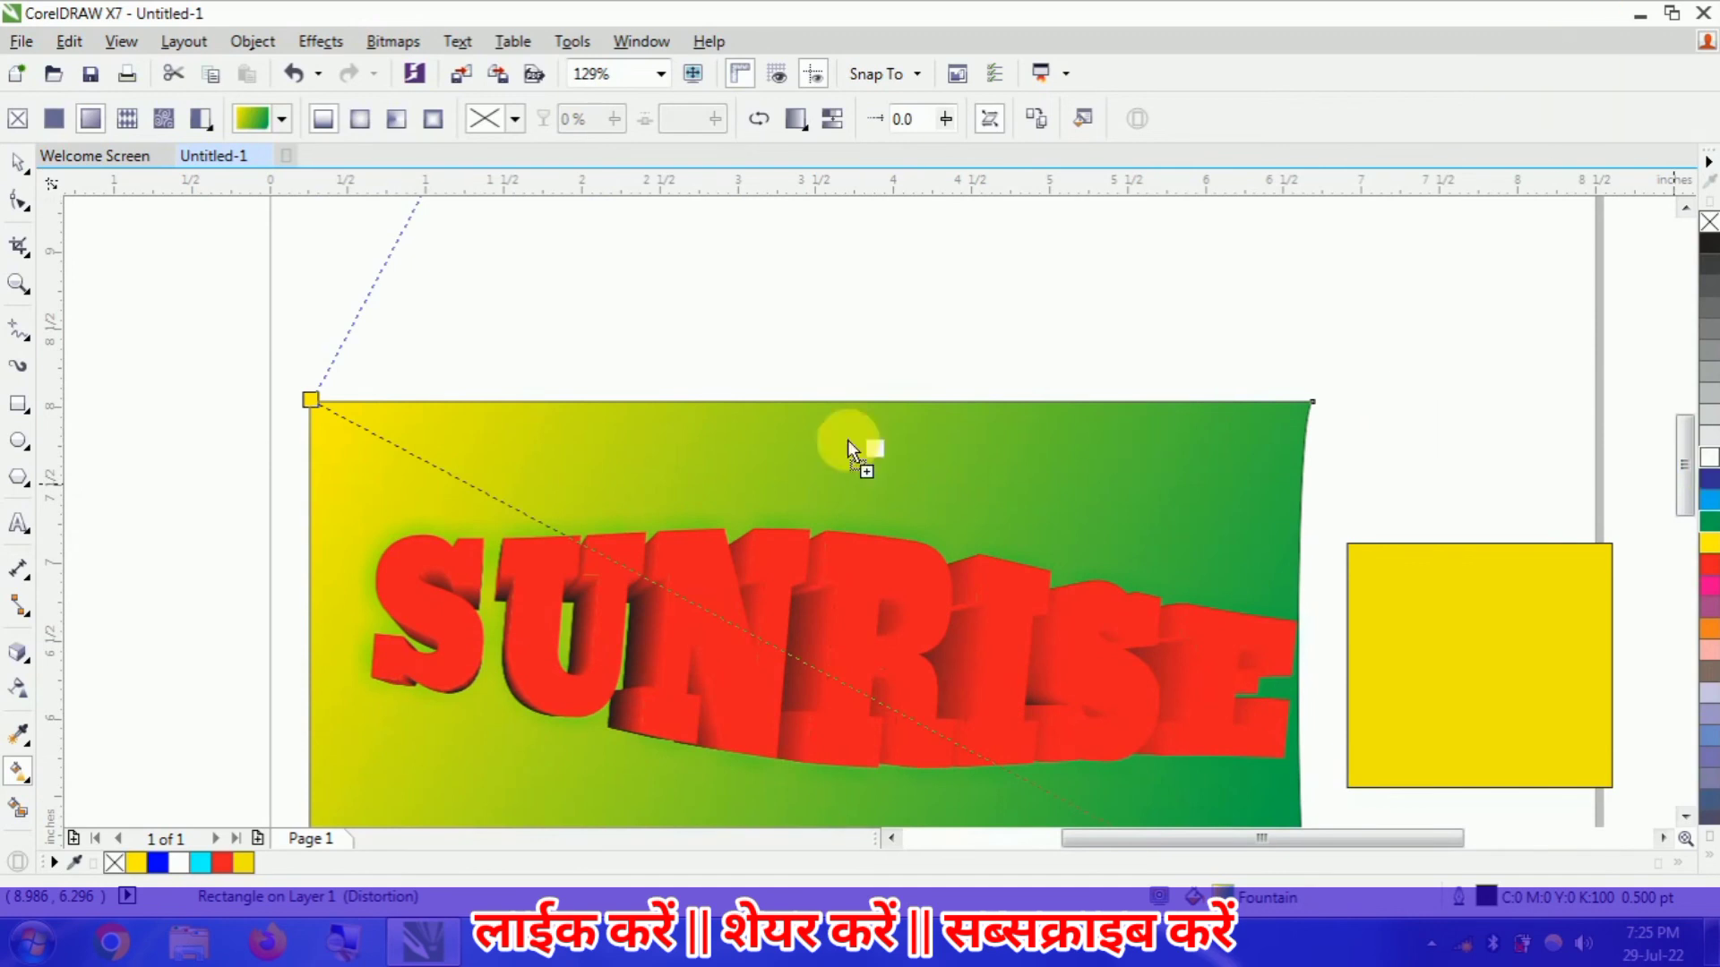
left_click_drag(346, 552, 286, 455)
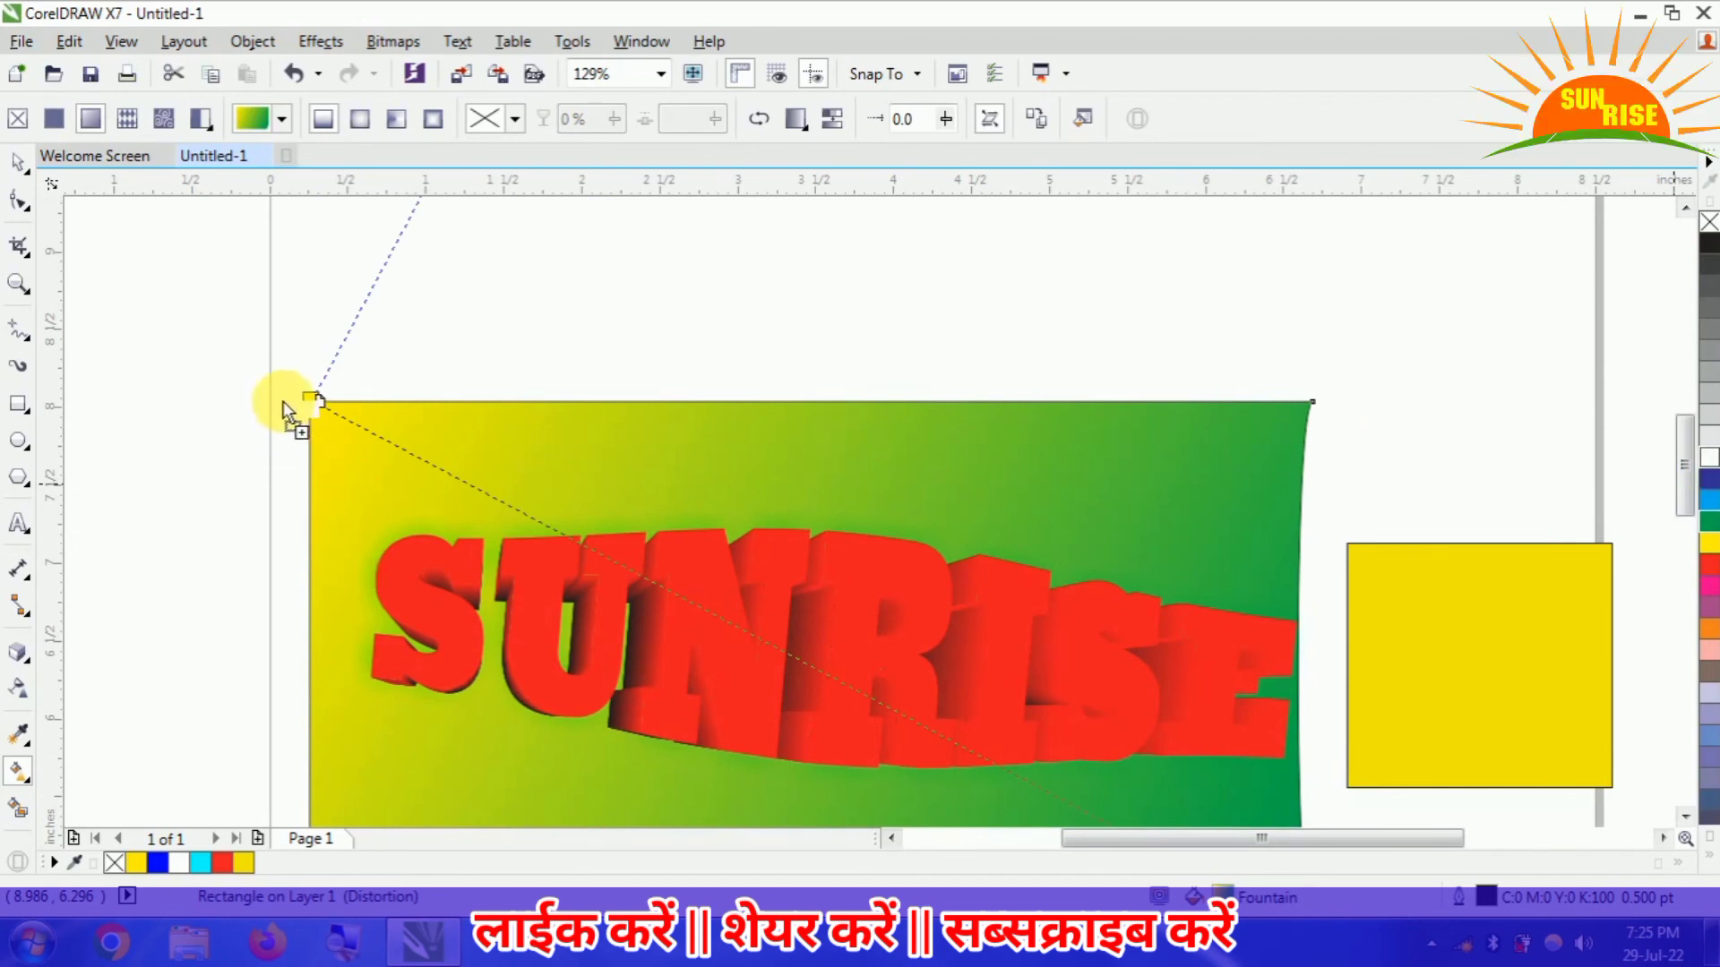
left_click_drag(286, 394, 288, 394)
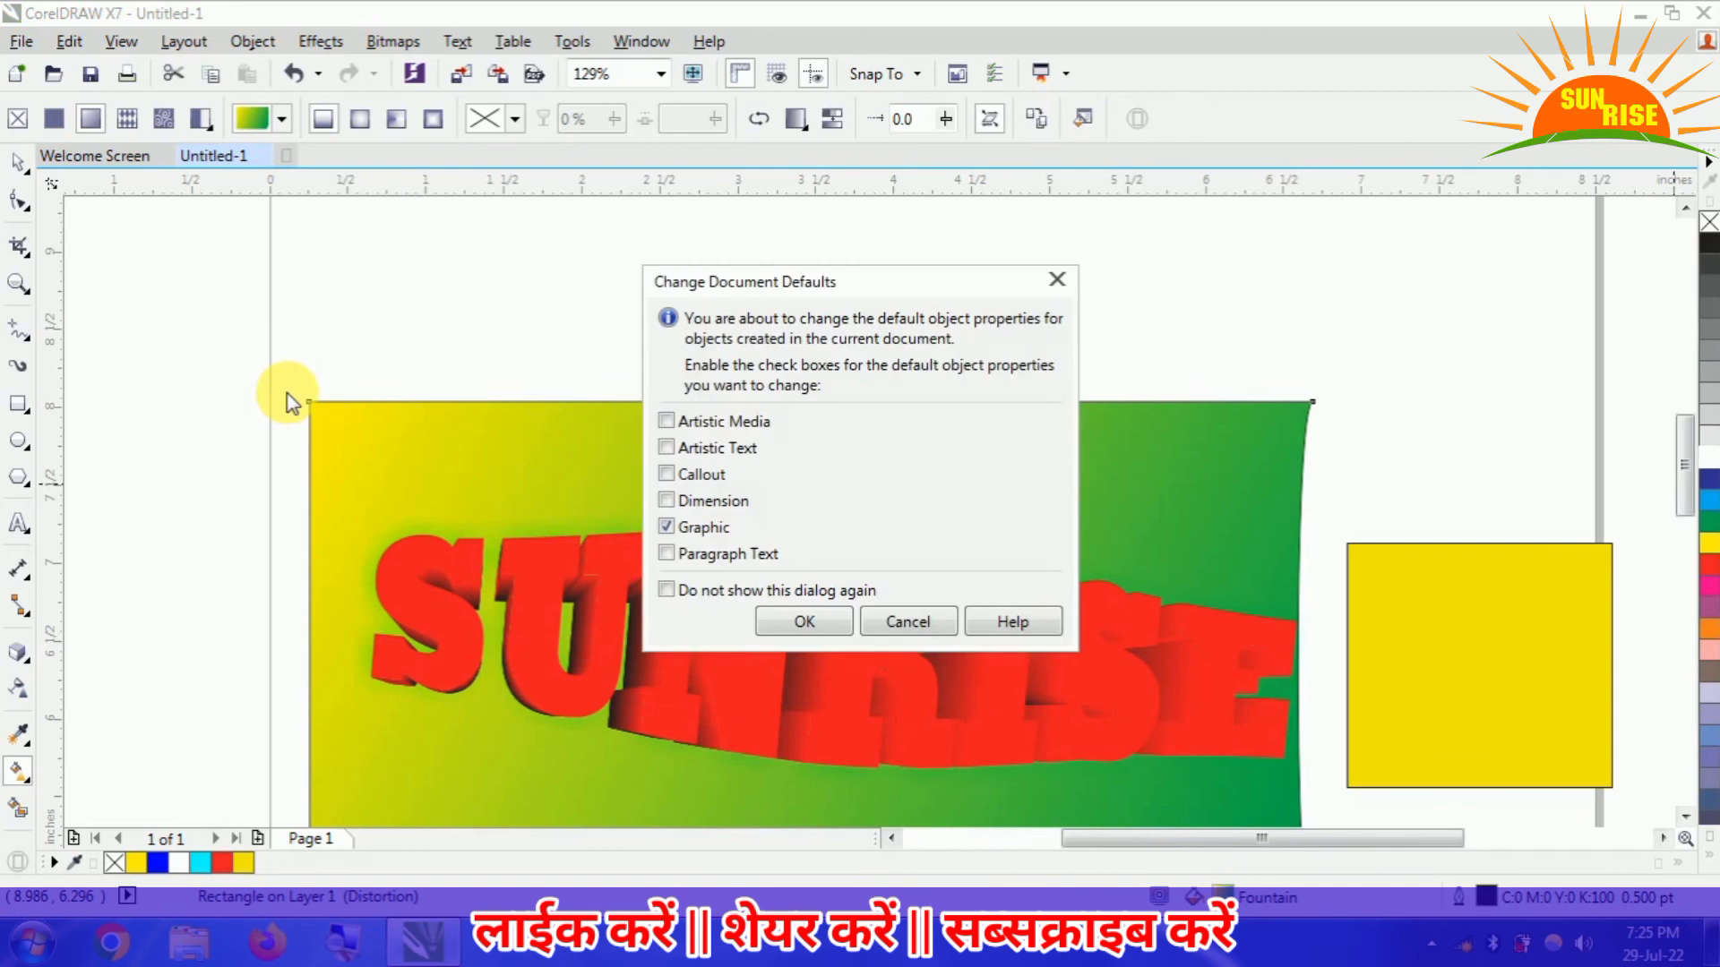
left_click(899, 621)
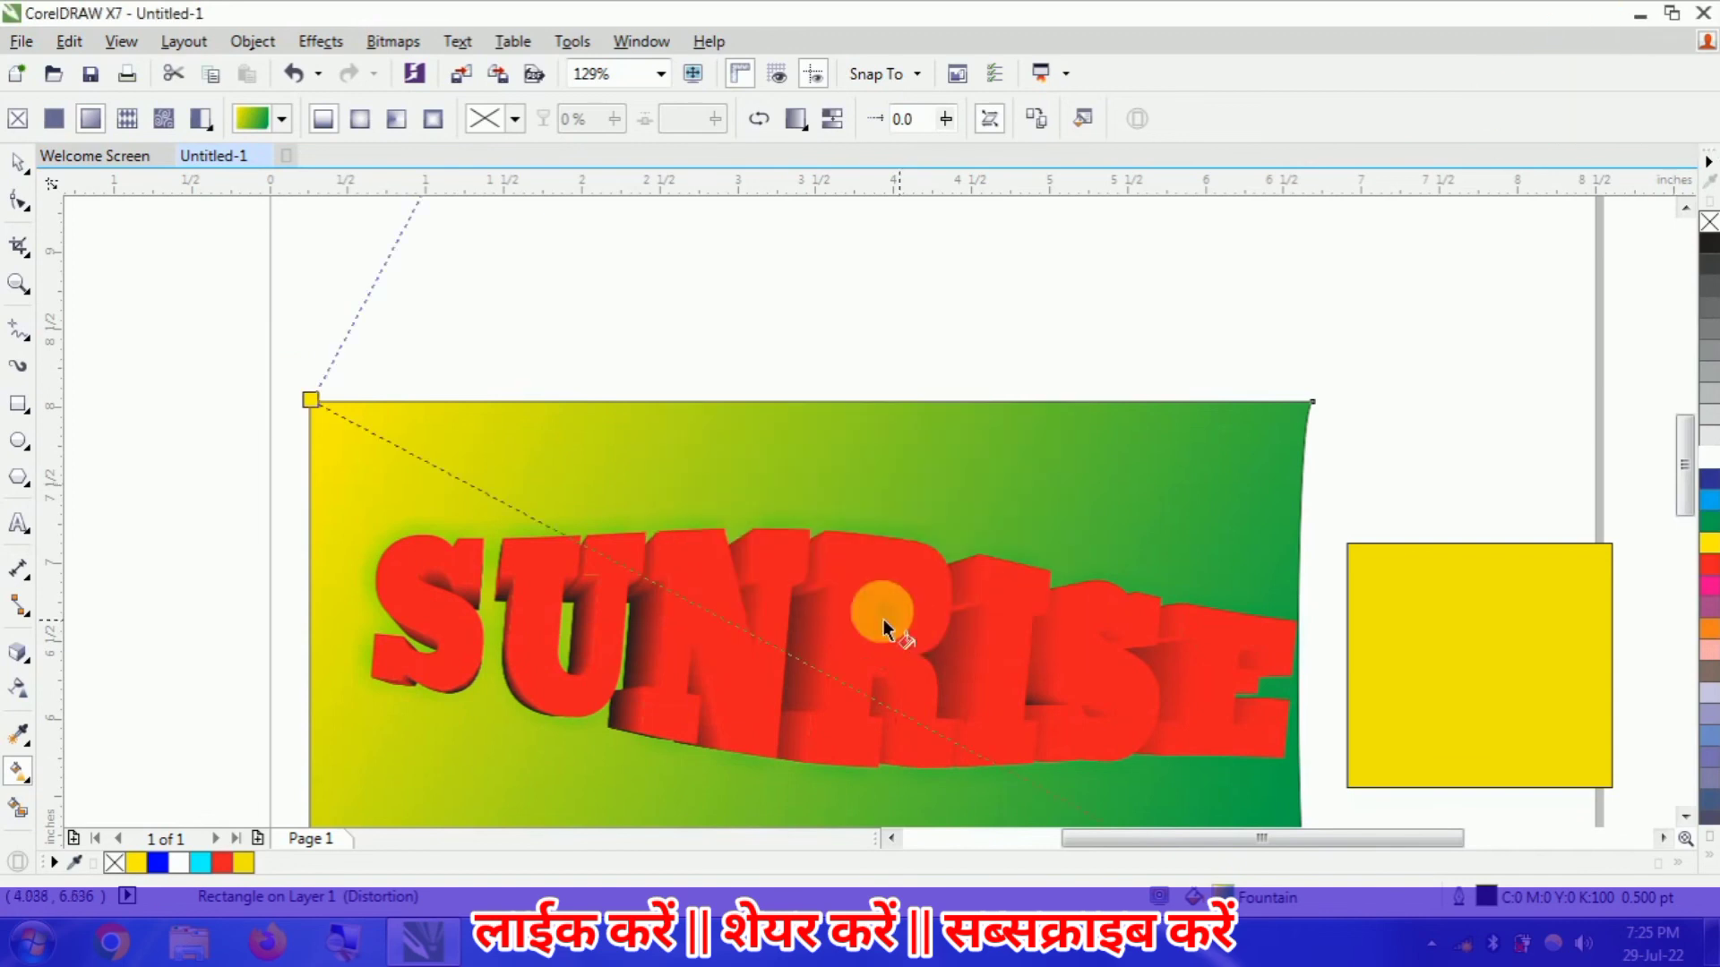
left_click_drag(1039, 488, 311, 400)
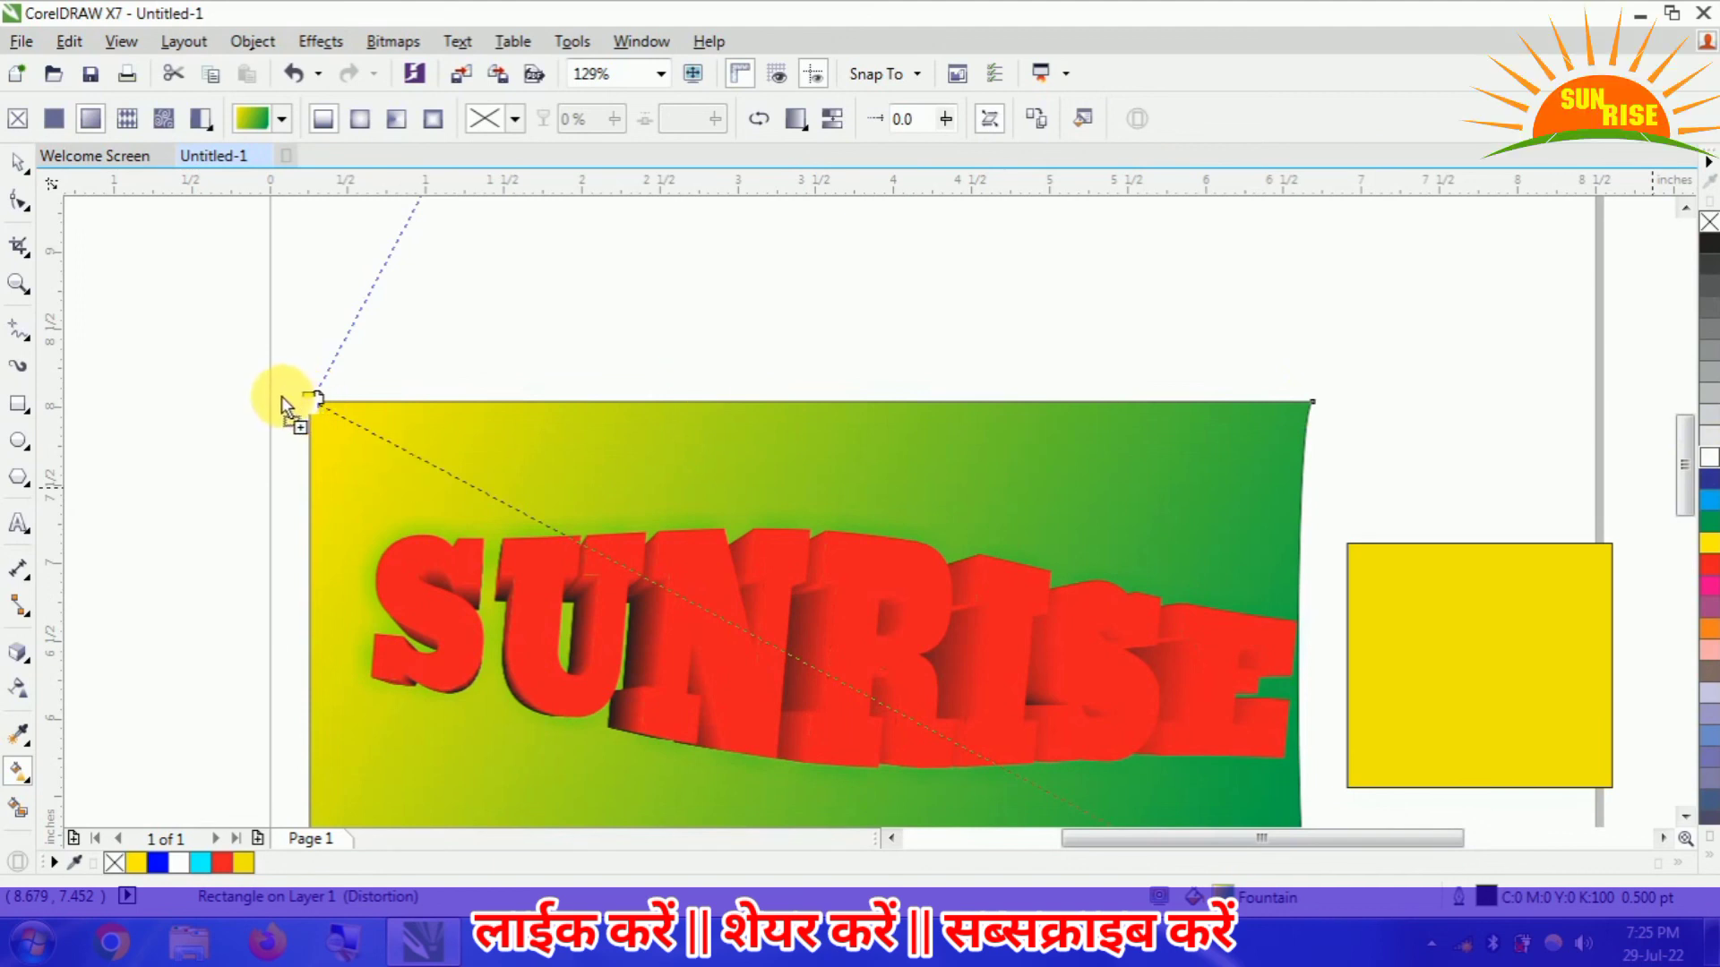
left_click_drag(286, 394, 284, 385)
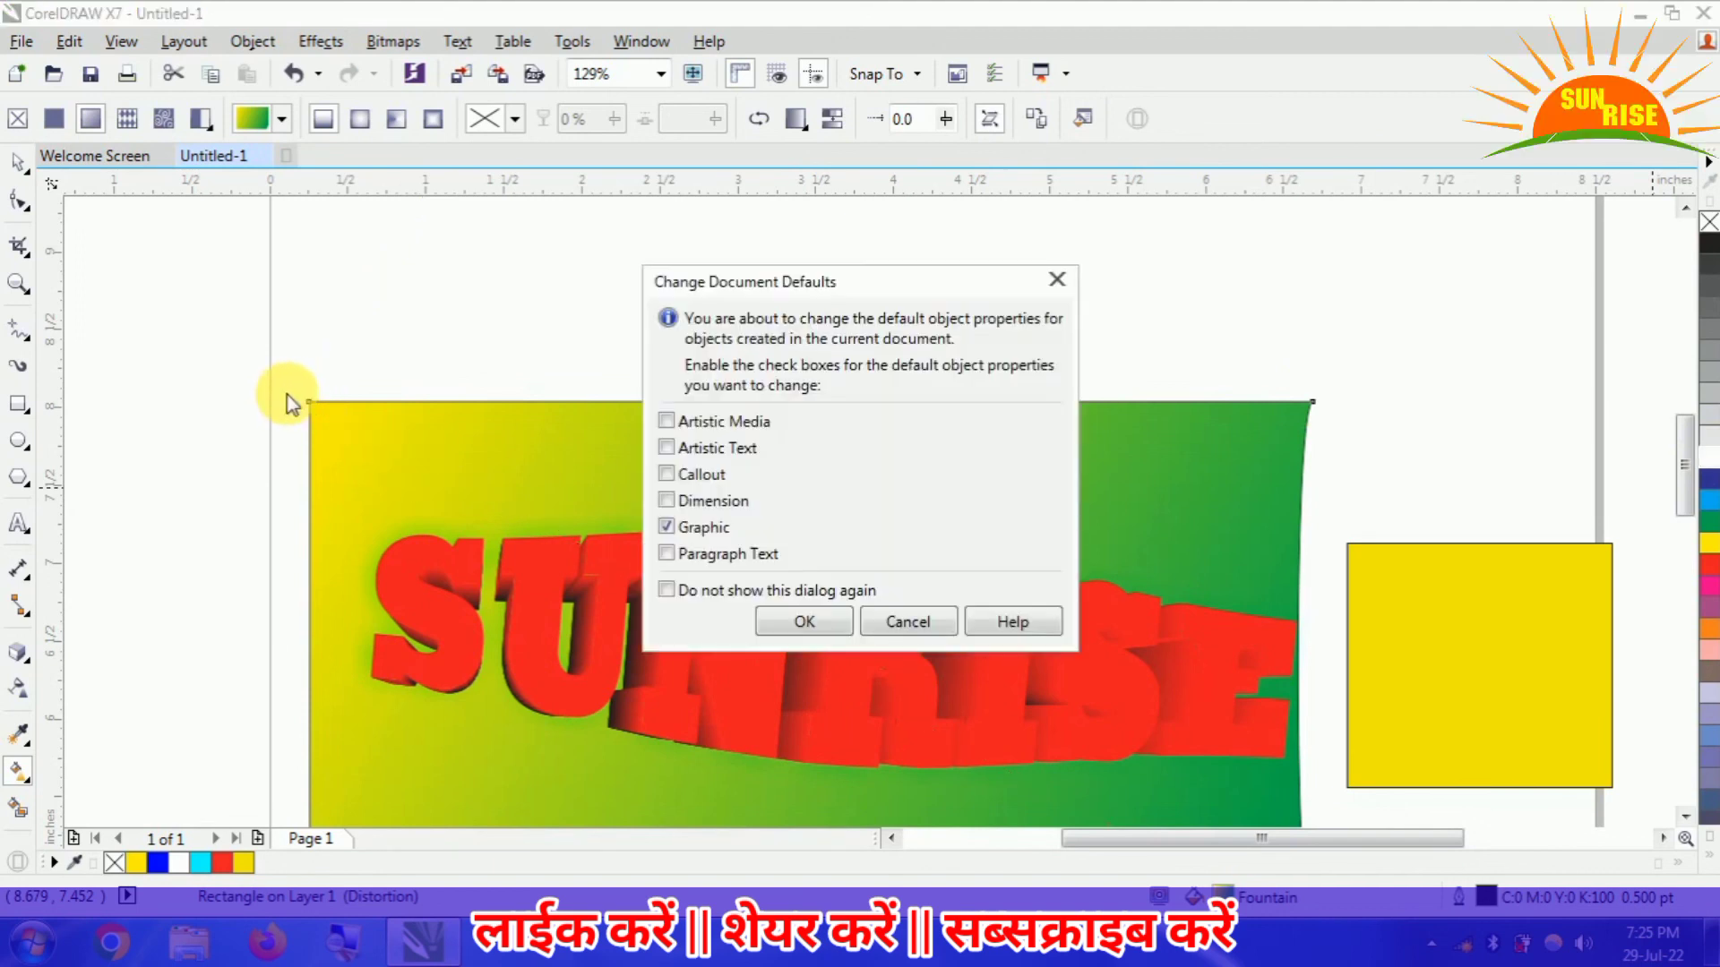
left_click(892, 619)
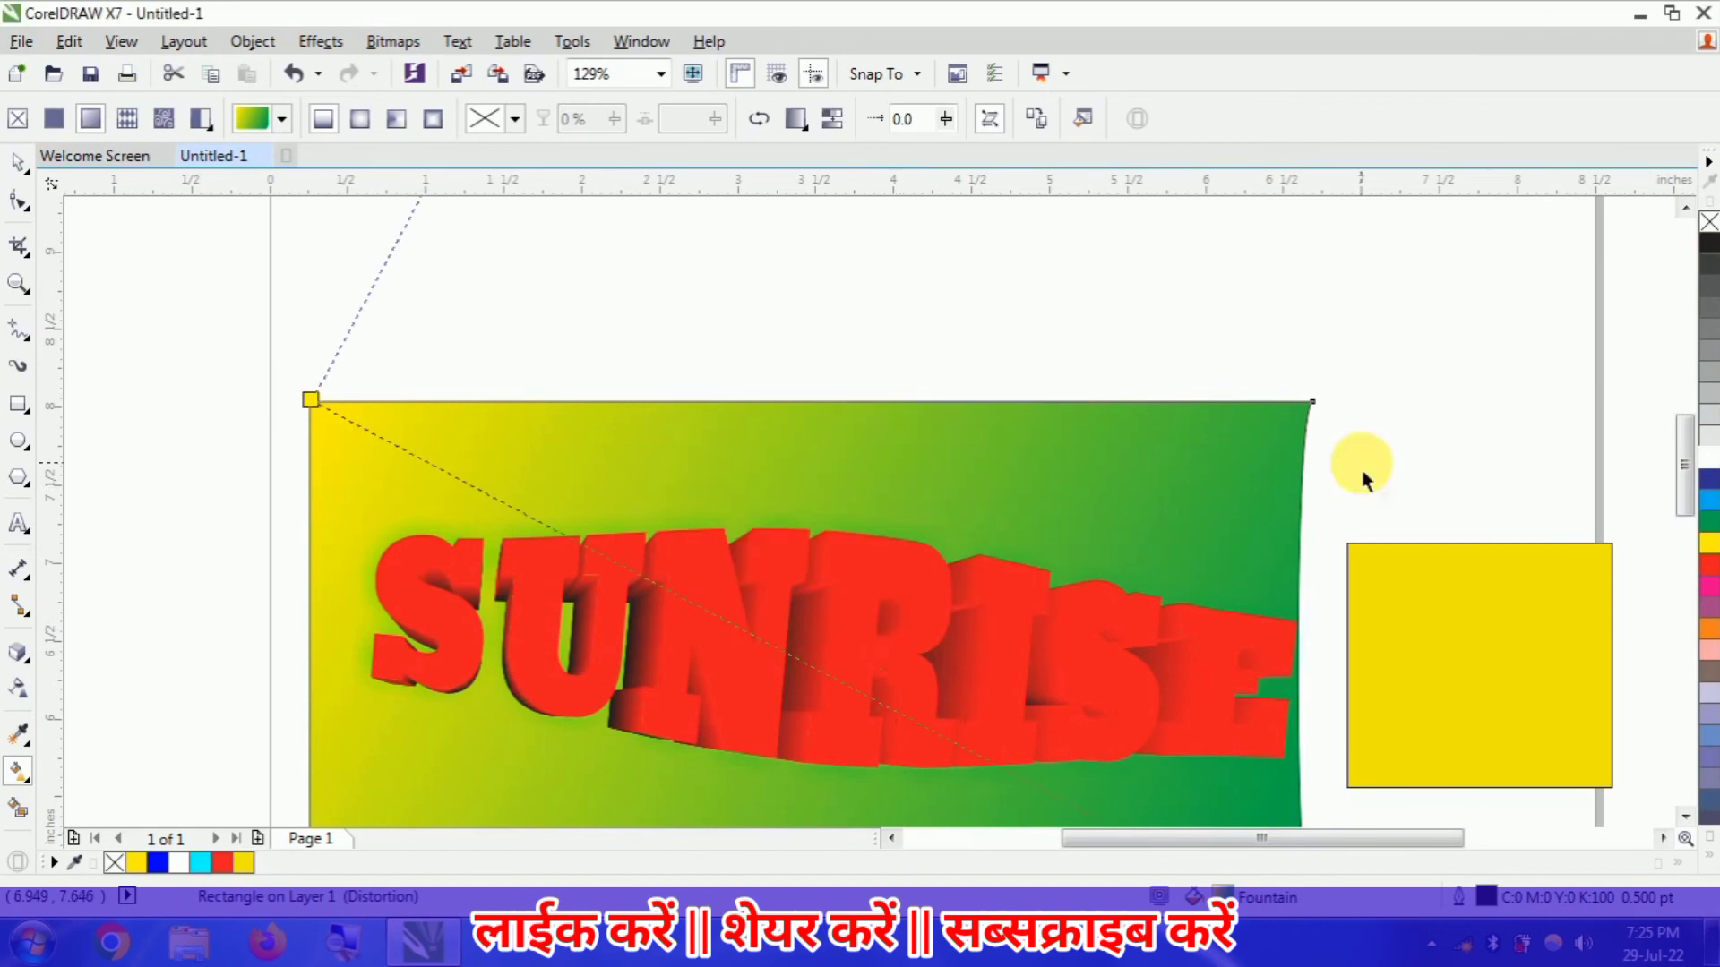
- Make the large rectangle's gradient start white and try the elliptical, conical and rectangular fountain types before returning to linear
left_click_drag(1708, 464, 311, 401)
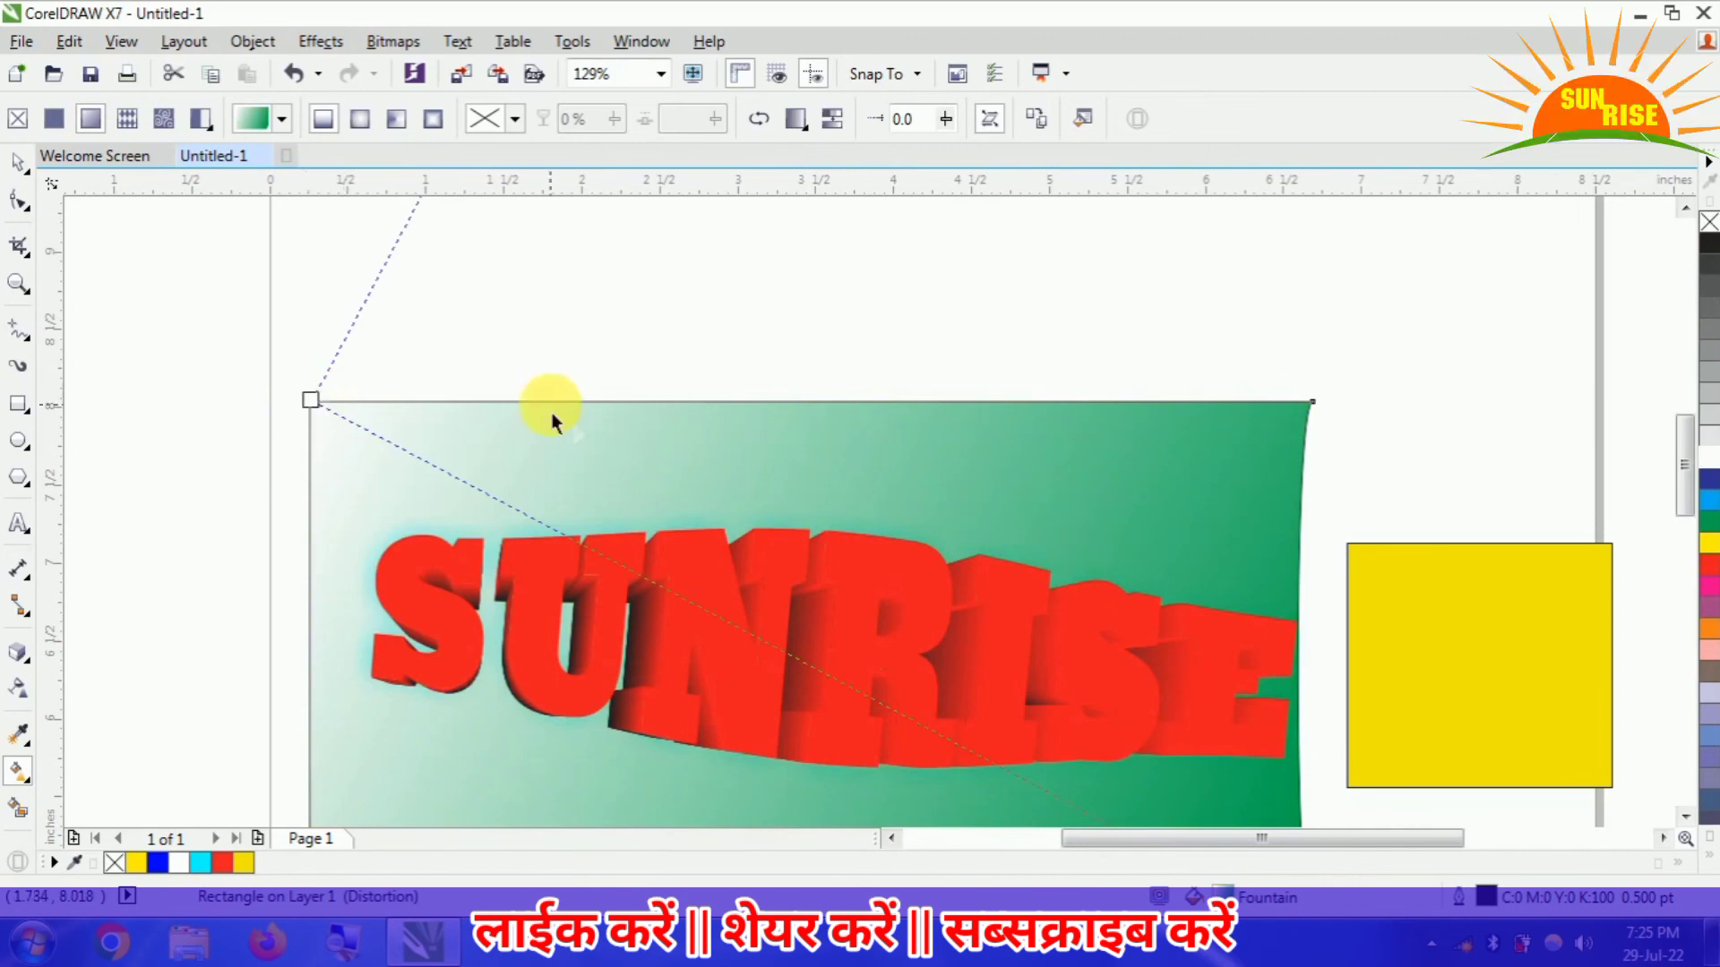
left_click(360, 119)
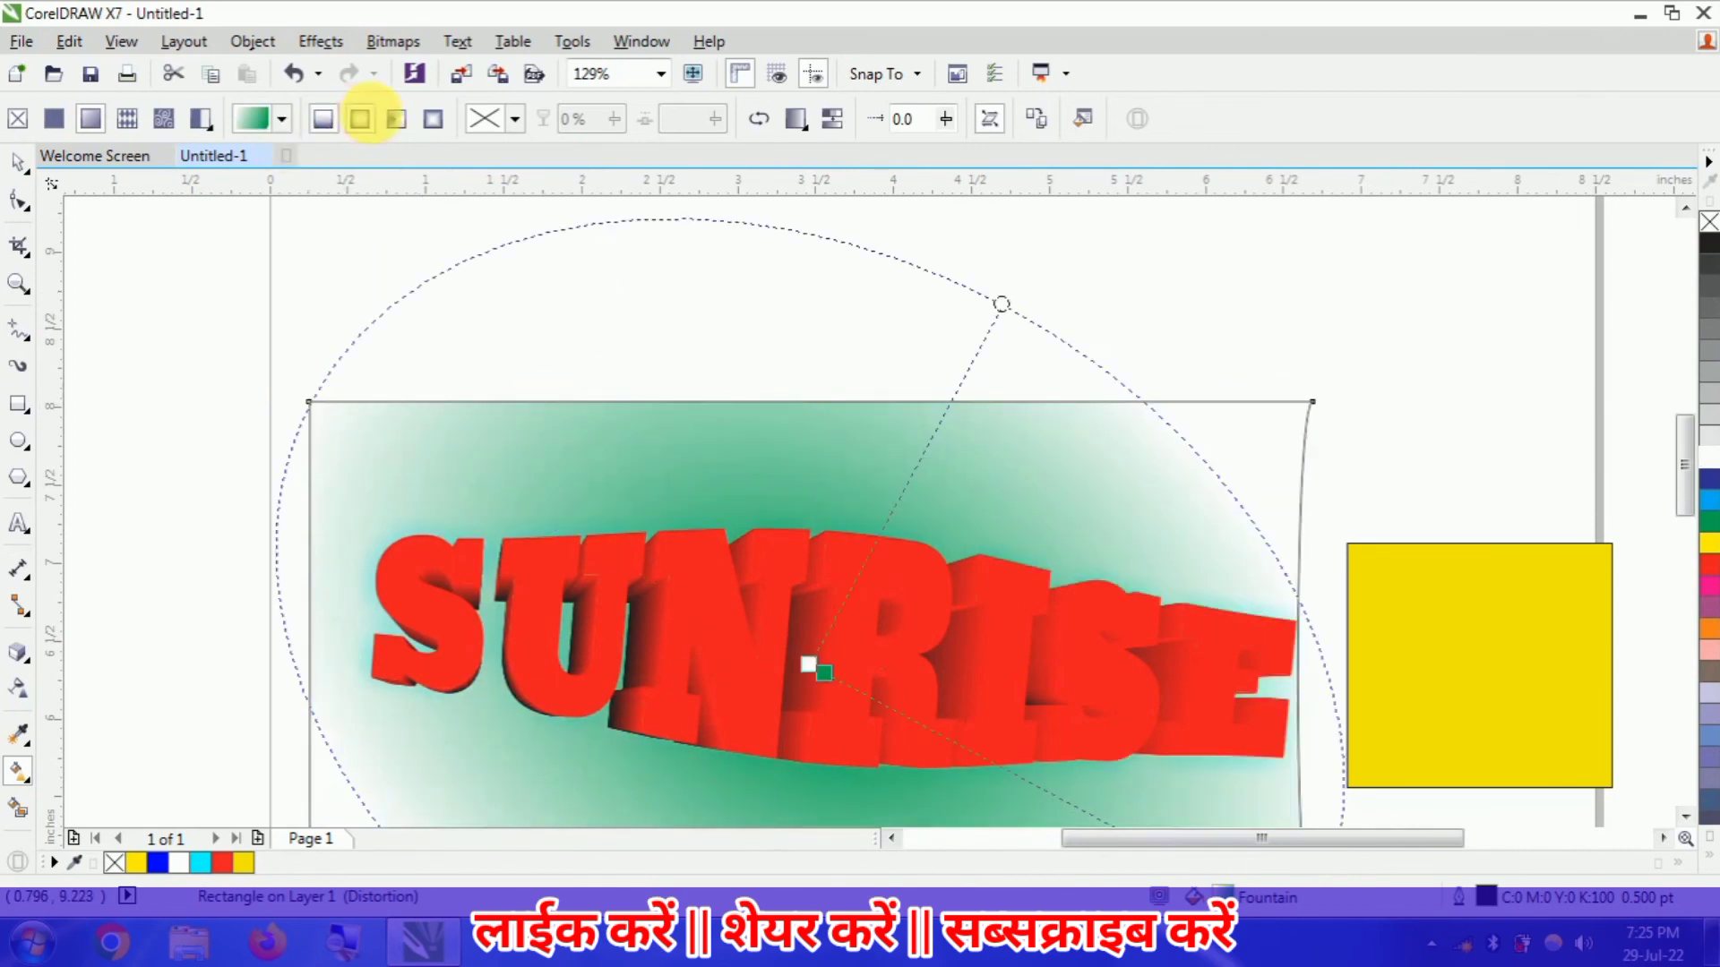
left_click(396, 118)
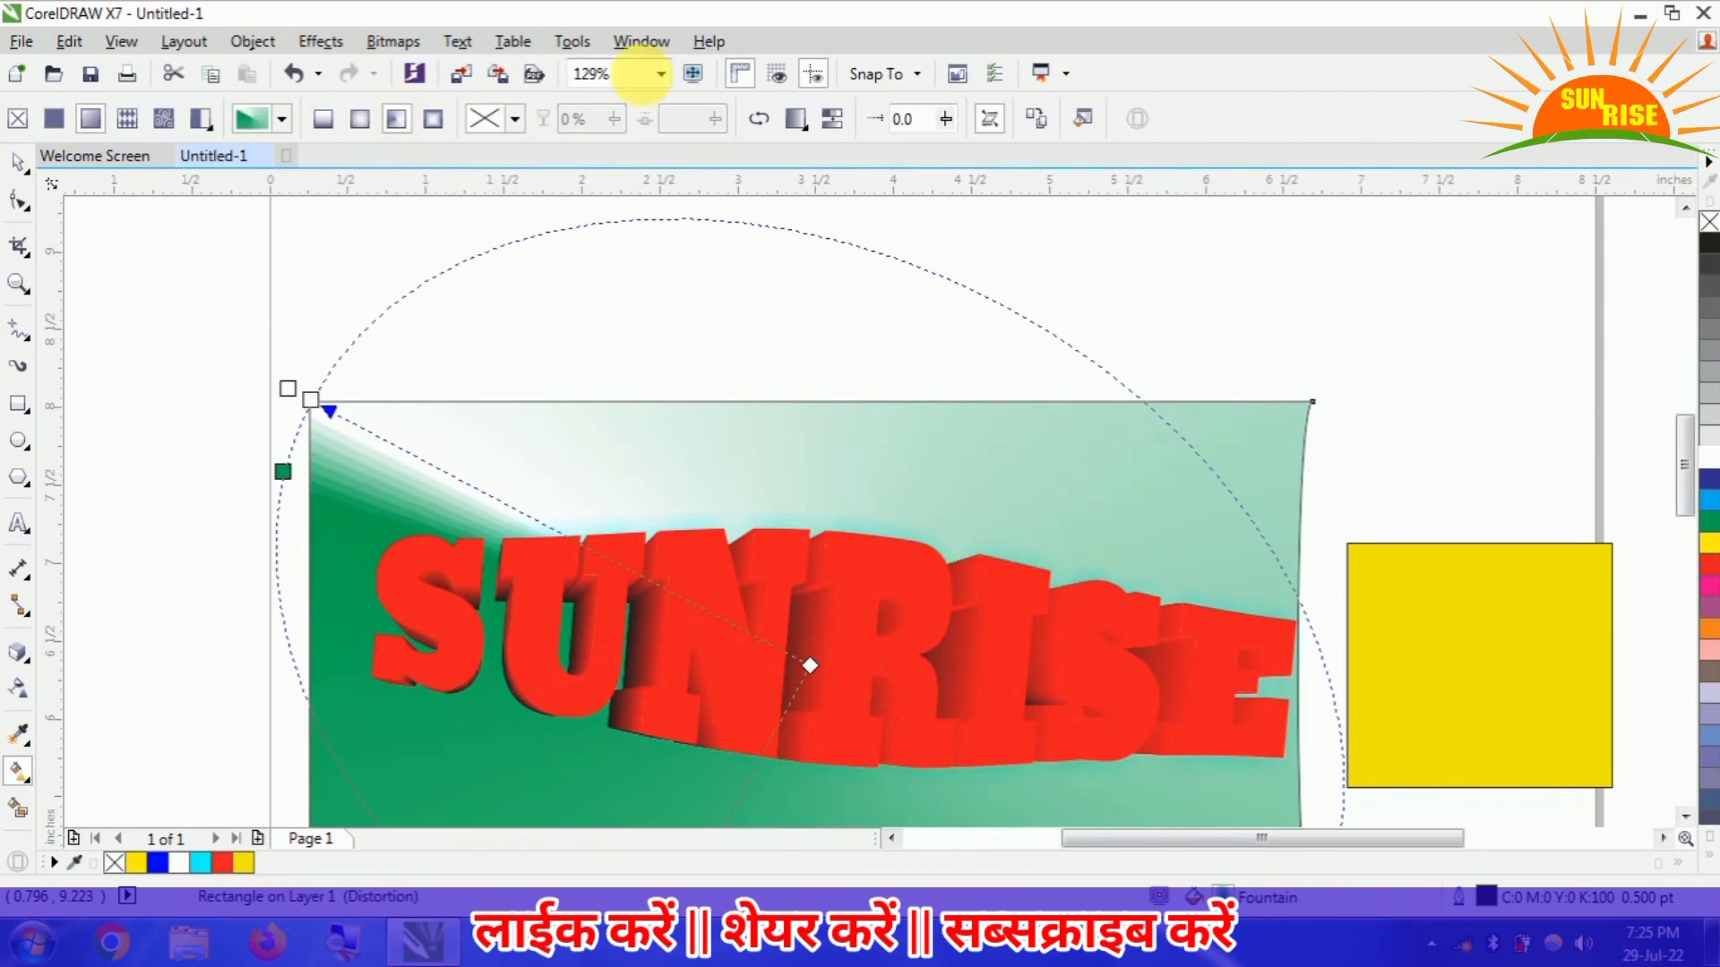
left_click(661, 73)
left_click(631, 98)
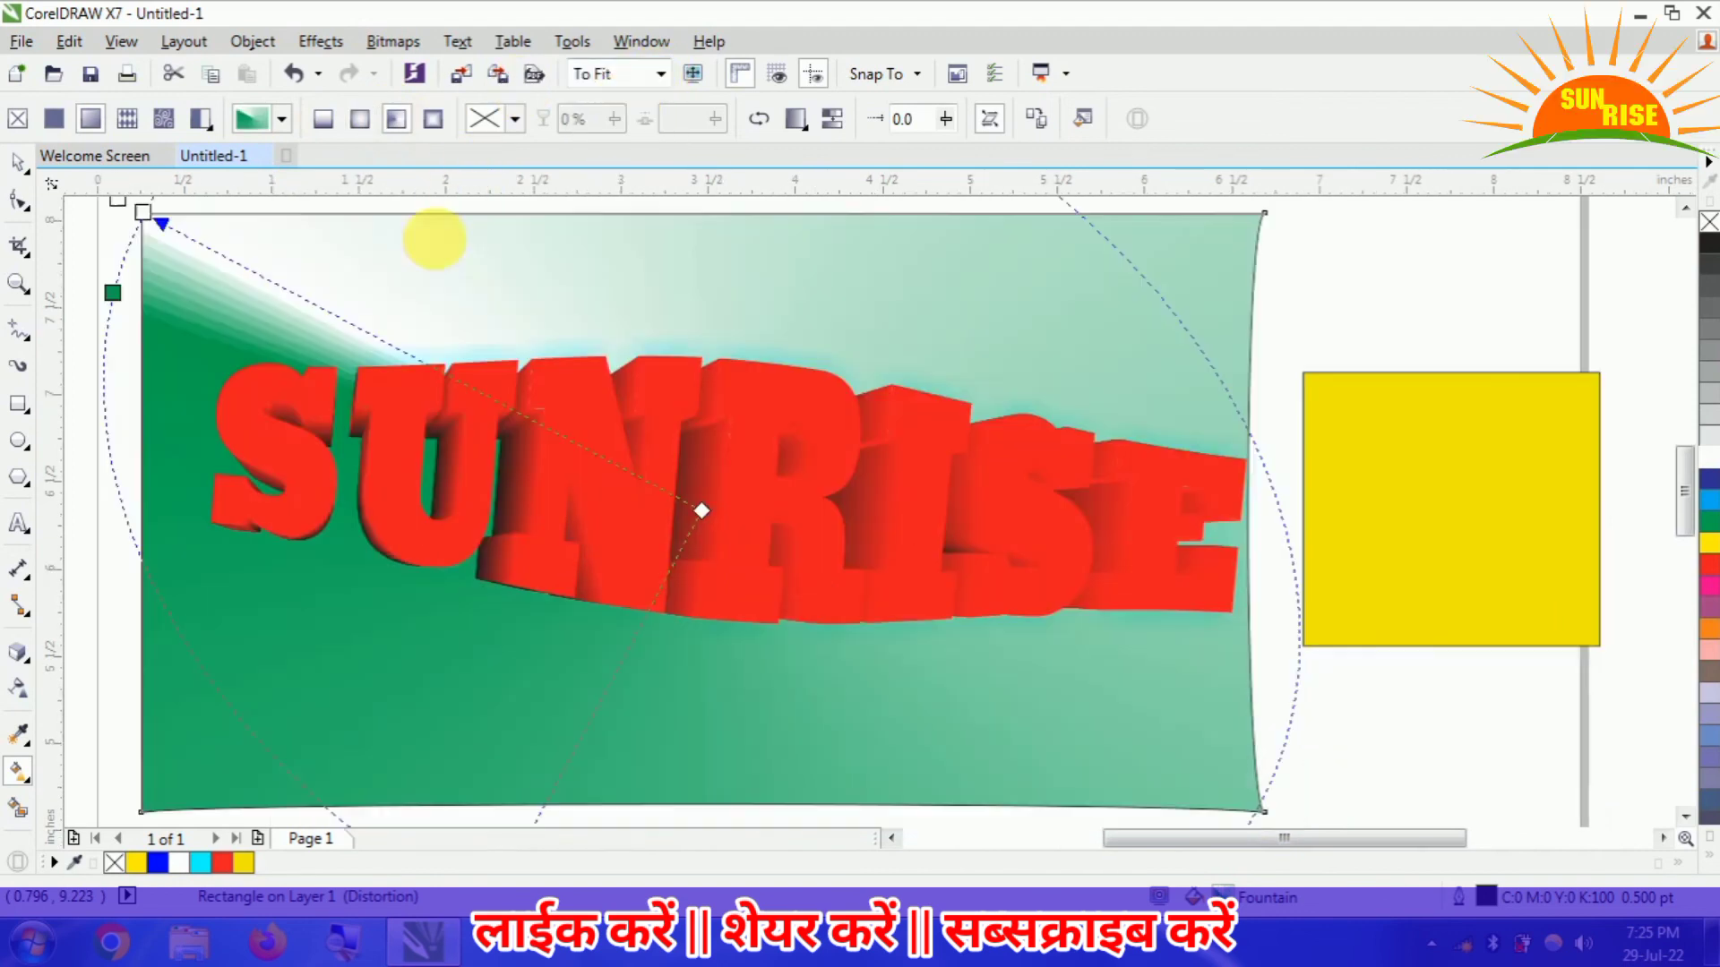
left_click(433, 119)
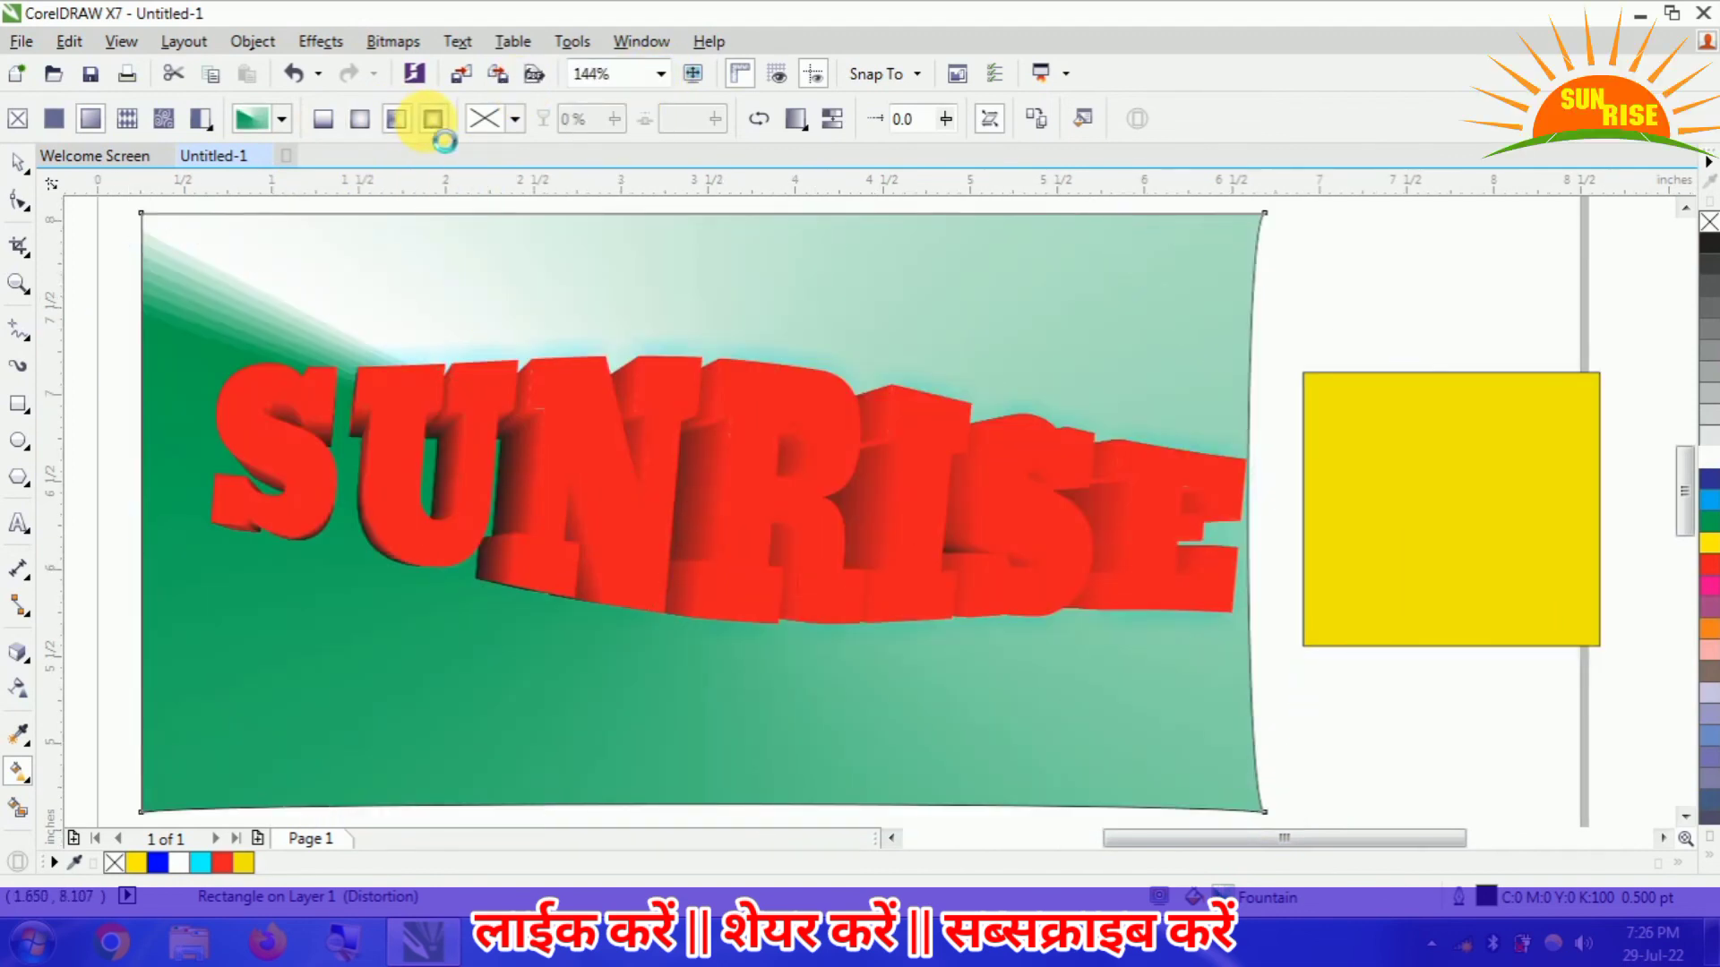
left_click(360, 118)
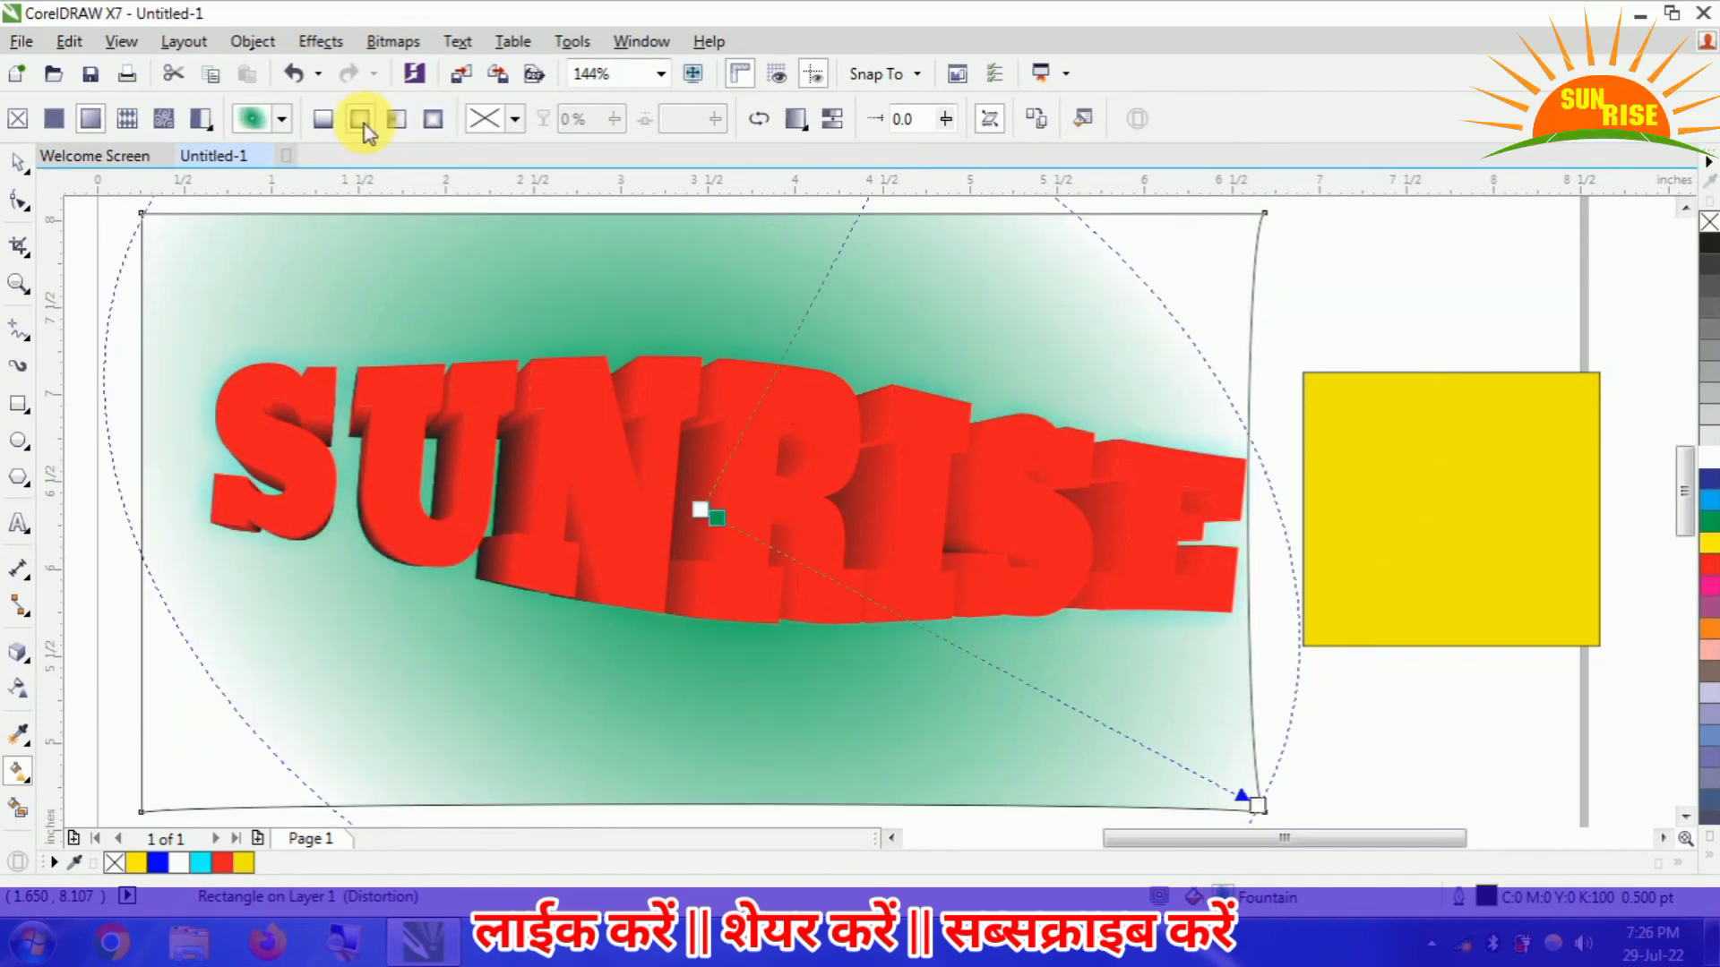
left_click(322, 118)
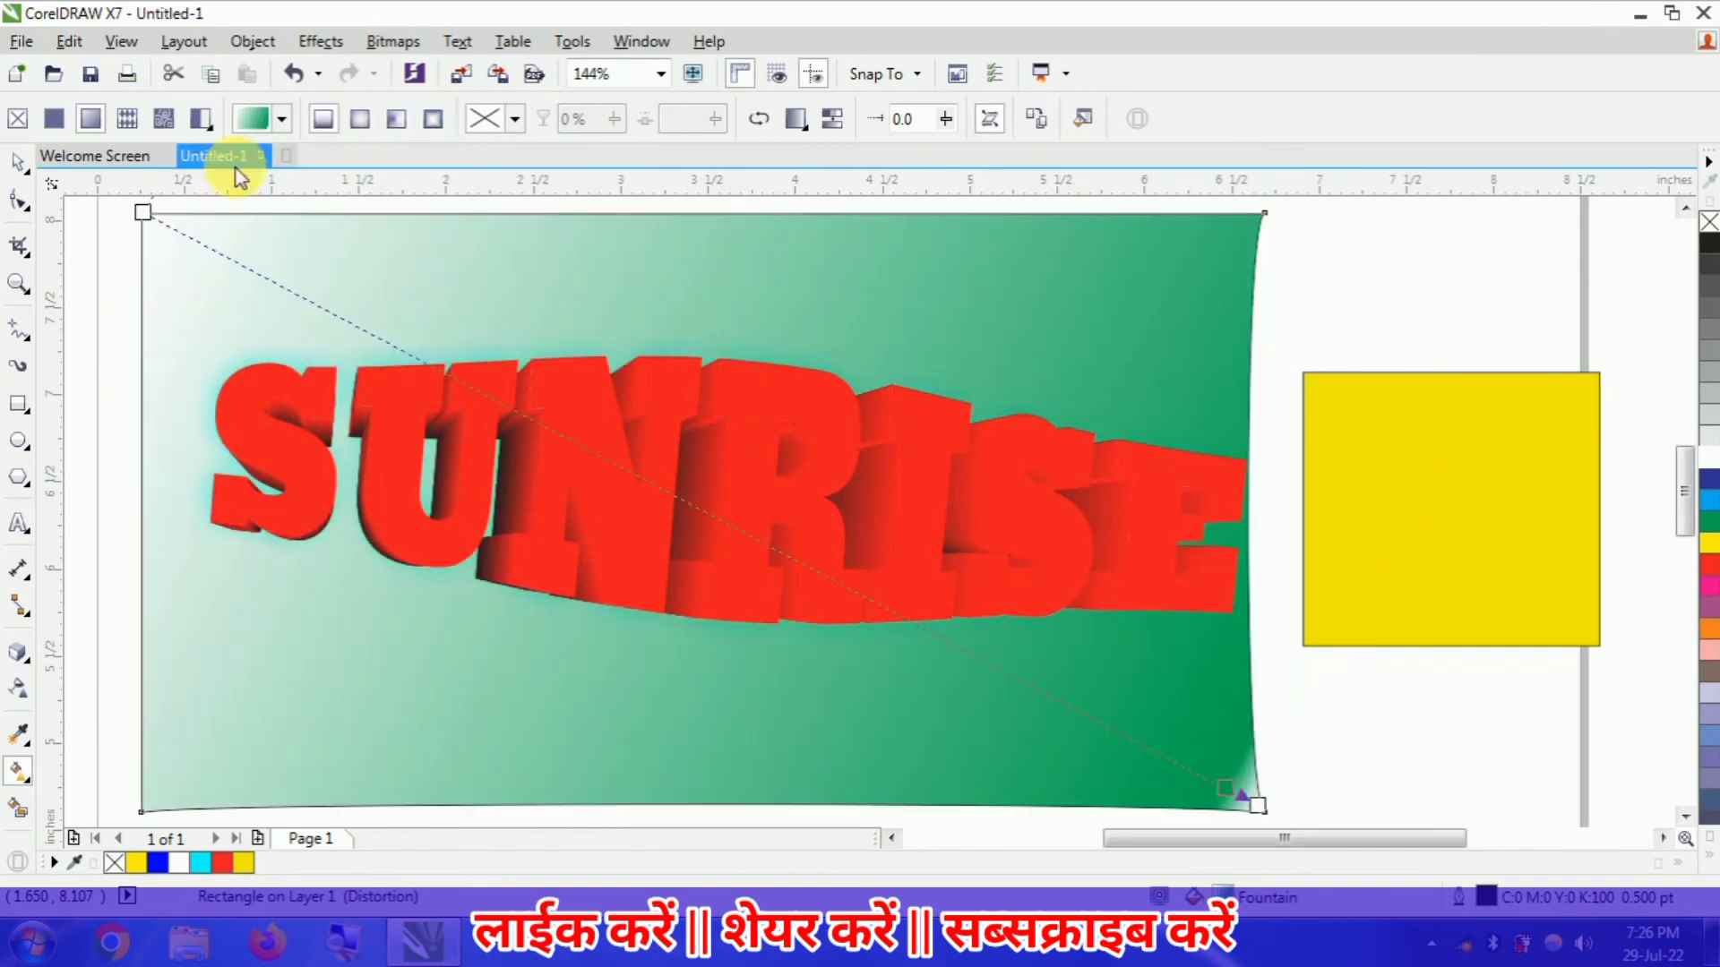
- Switch the large rectangle to a two-color pattern fill and choose the checkerboard pattern
left_click(200, 118)
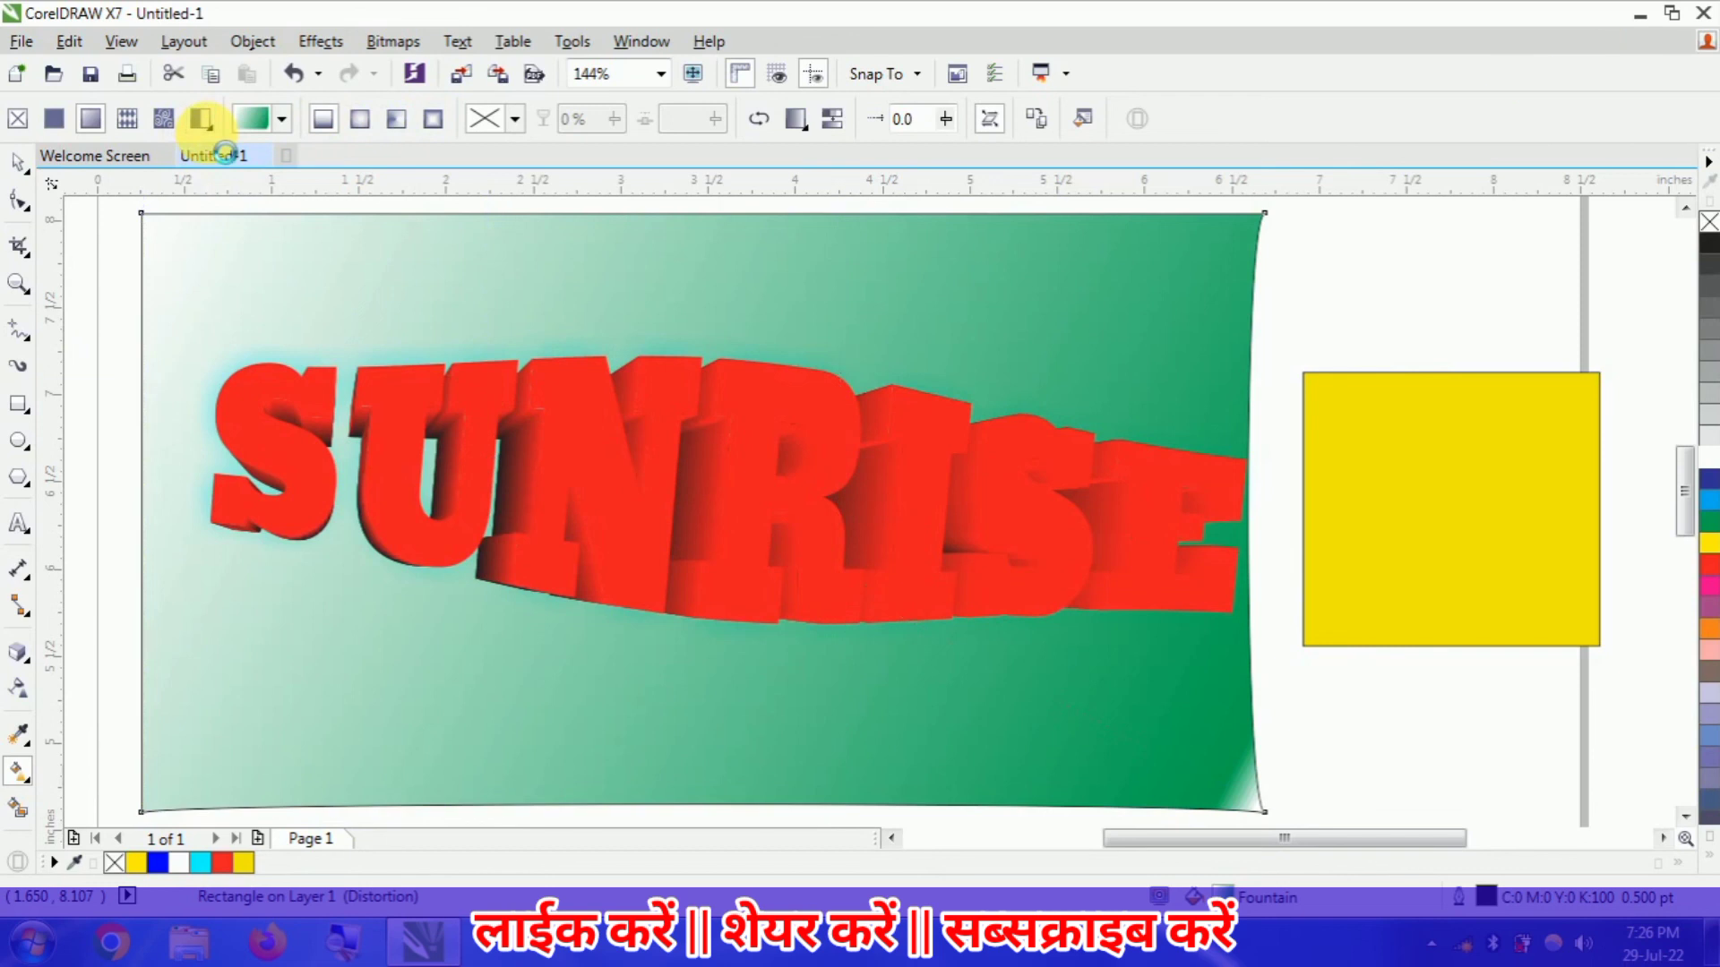
left_click(280, 119)
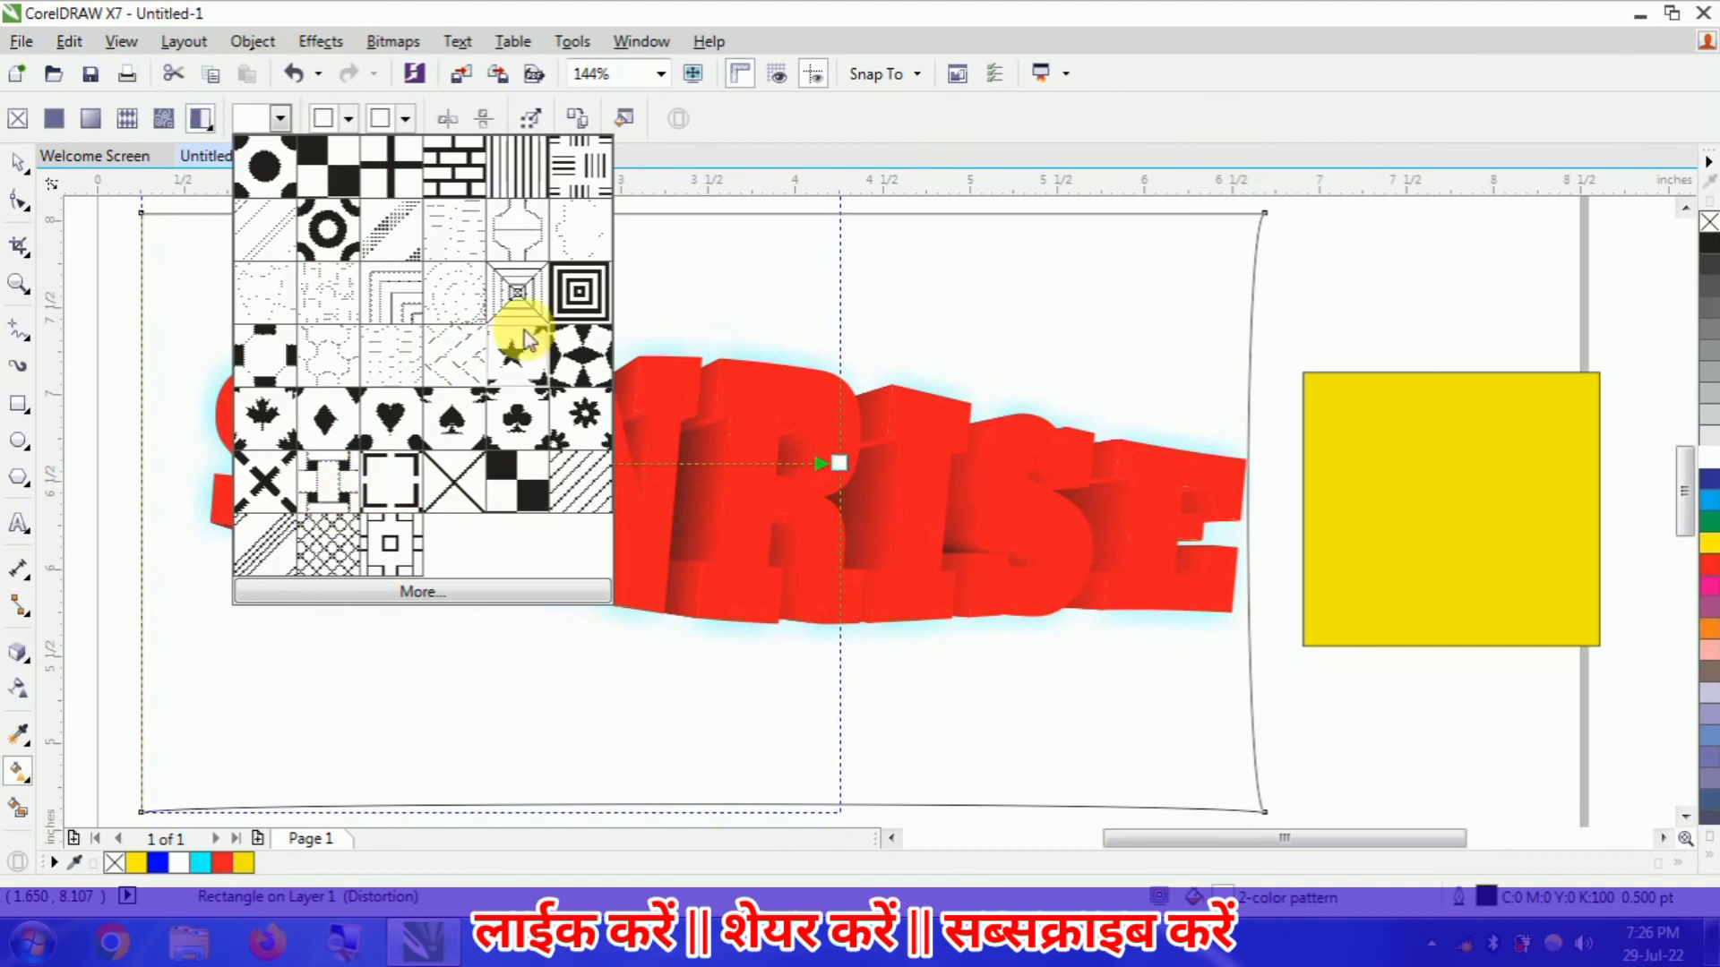
left_click(577, 290)
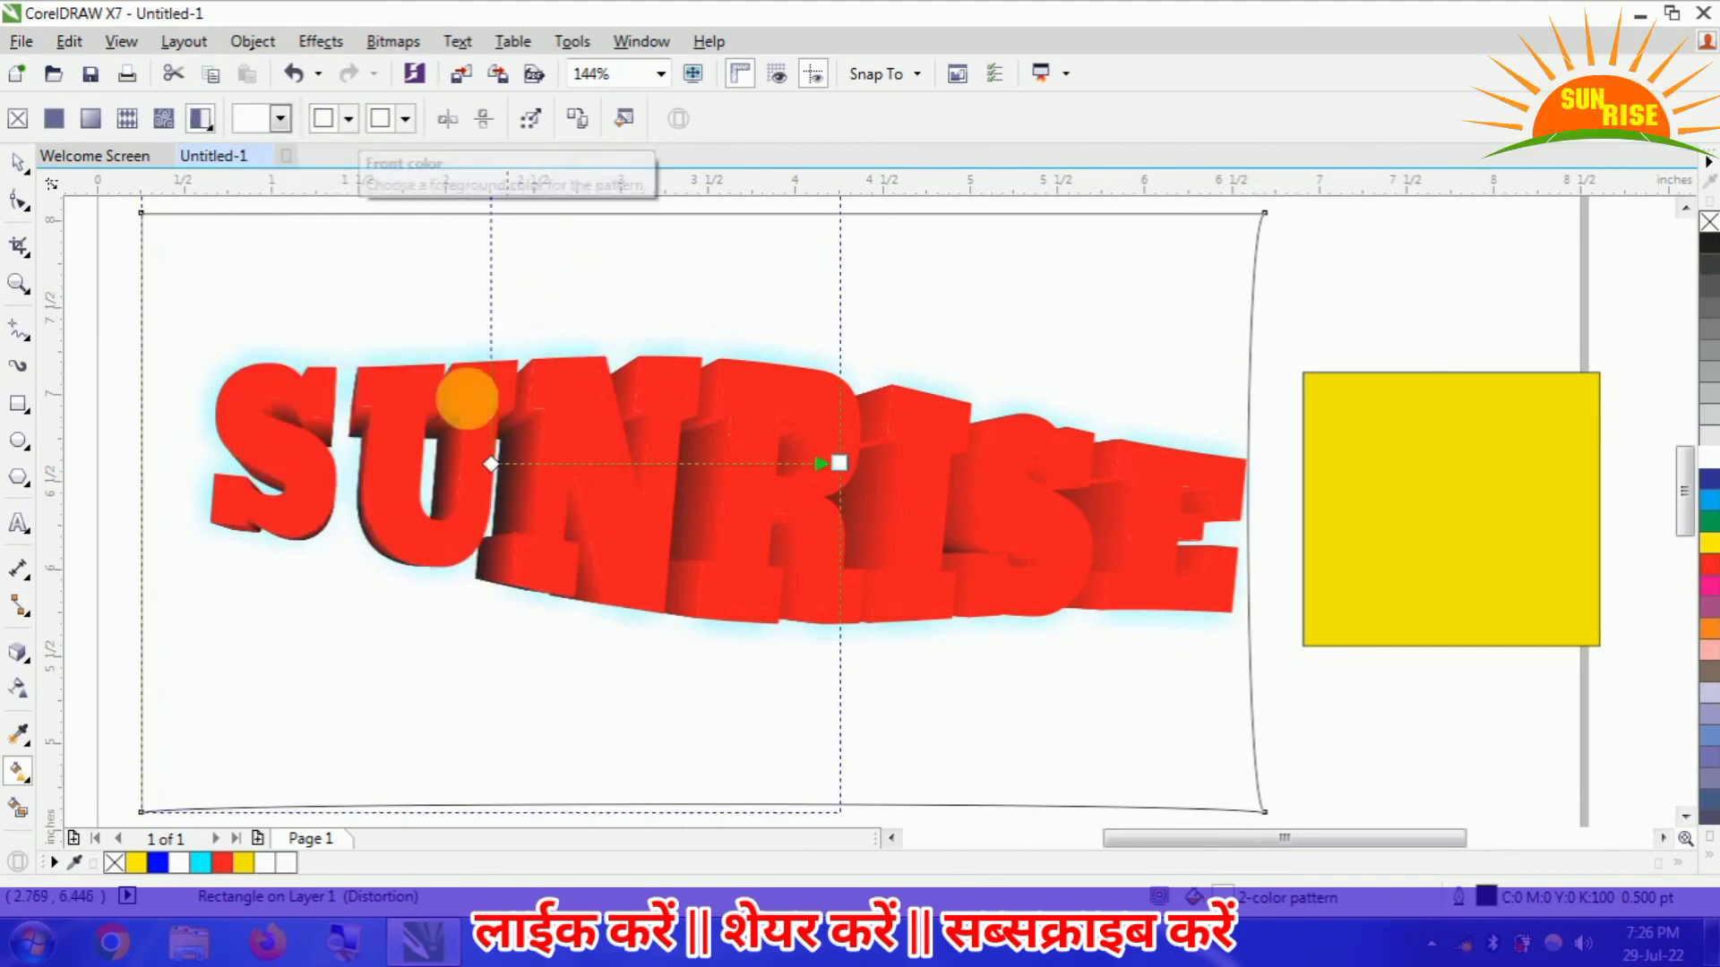
left_click(212, 134)
left_click(197, 149)
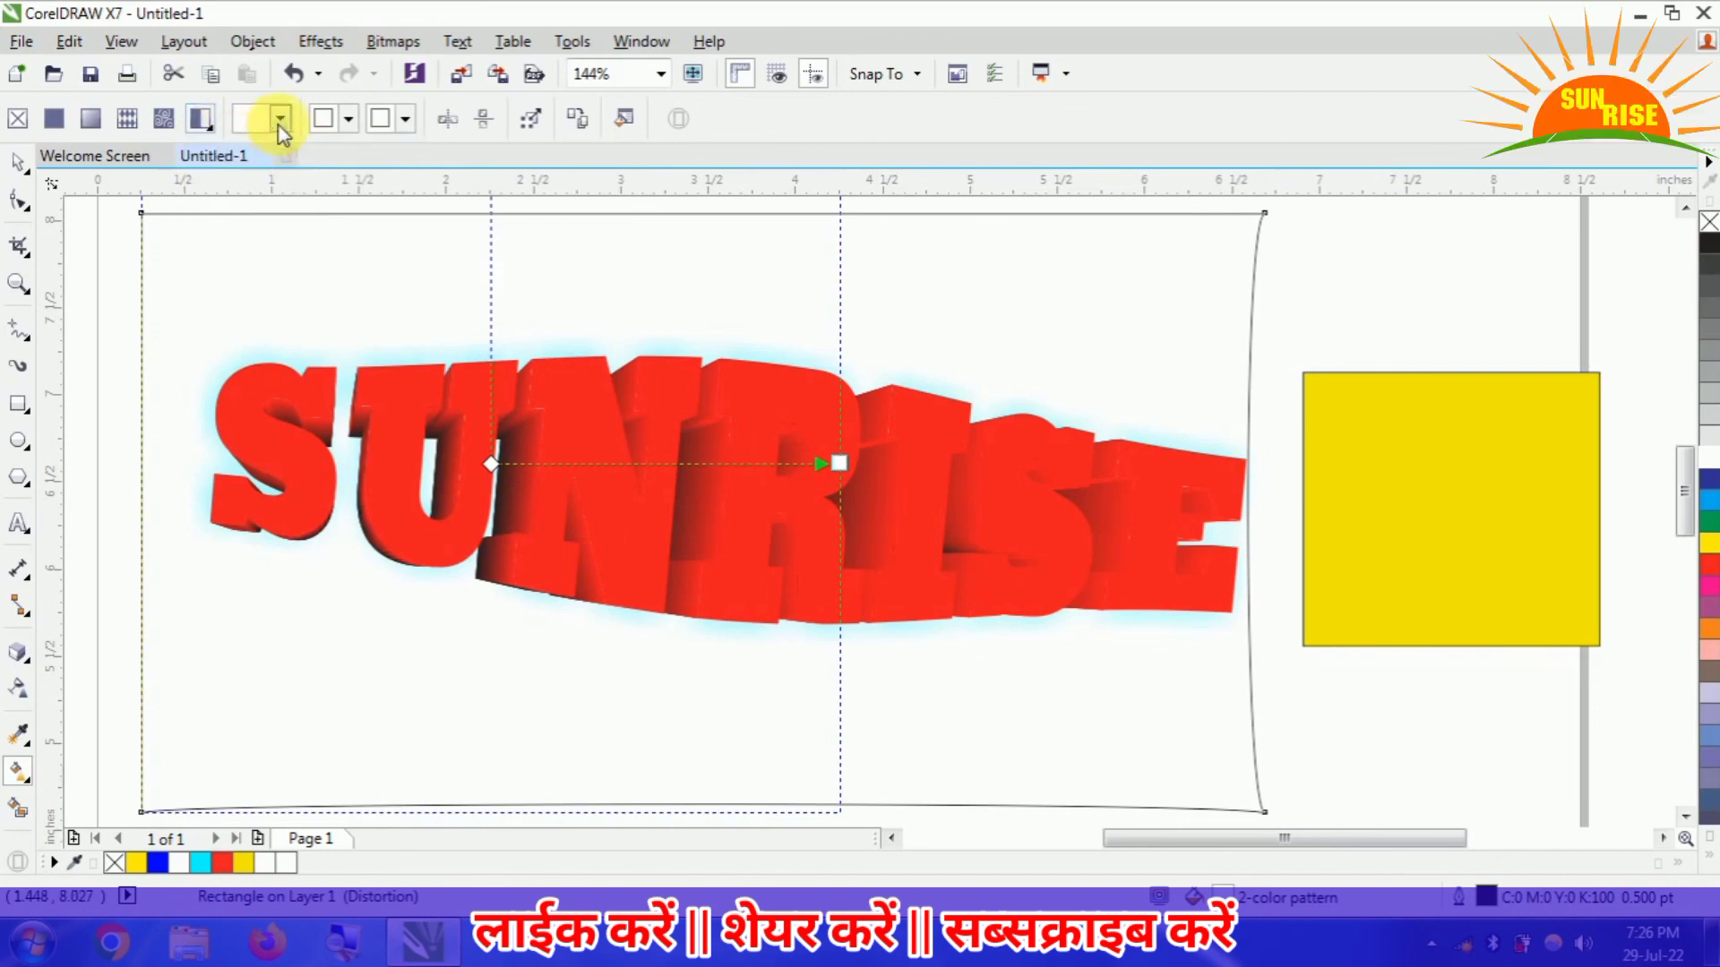
left_click(196, 117)
left_click(192, 116)
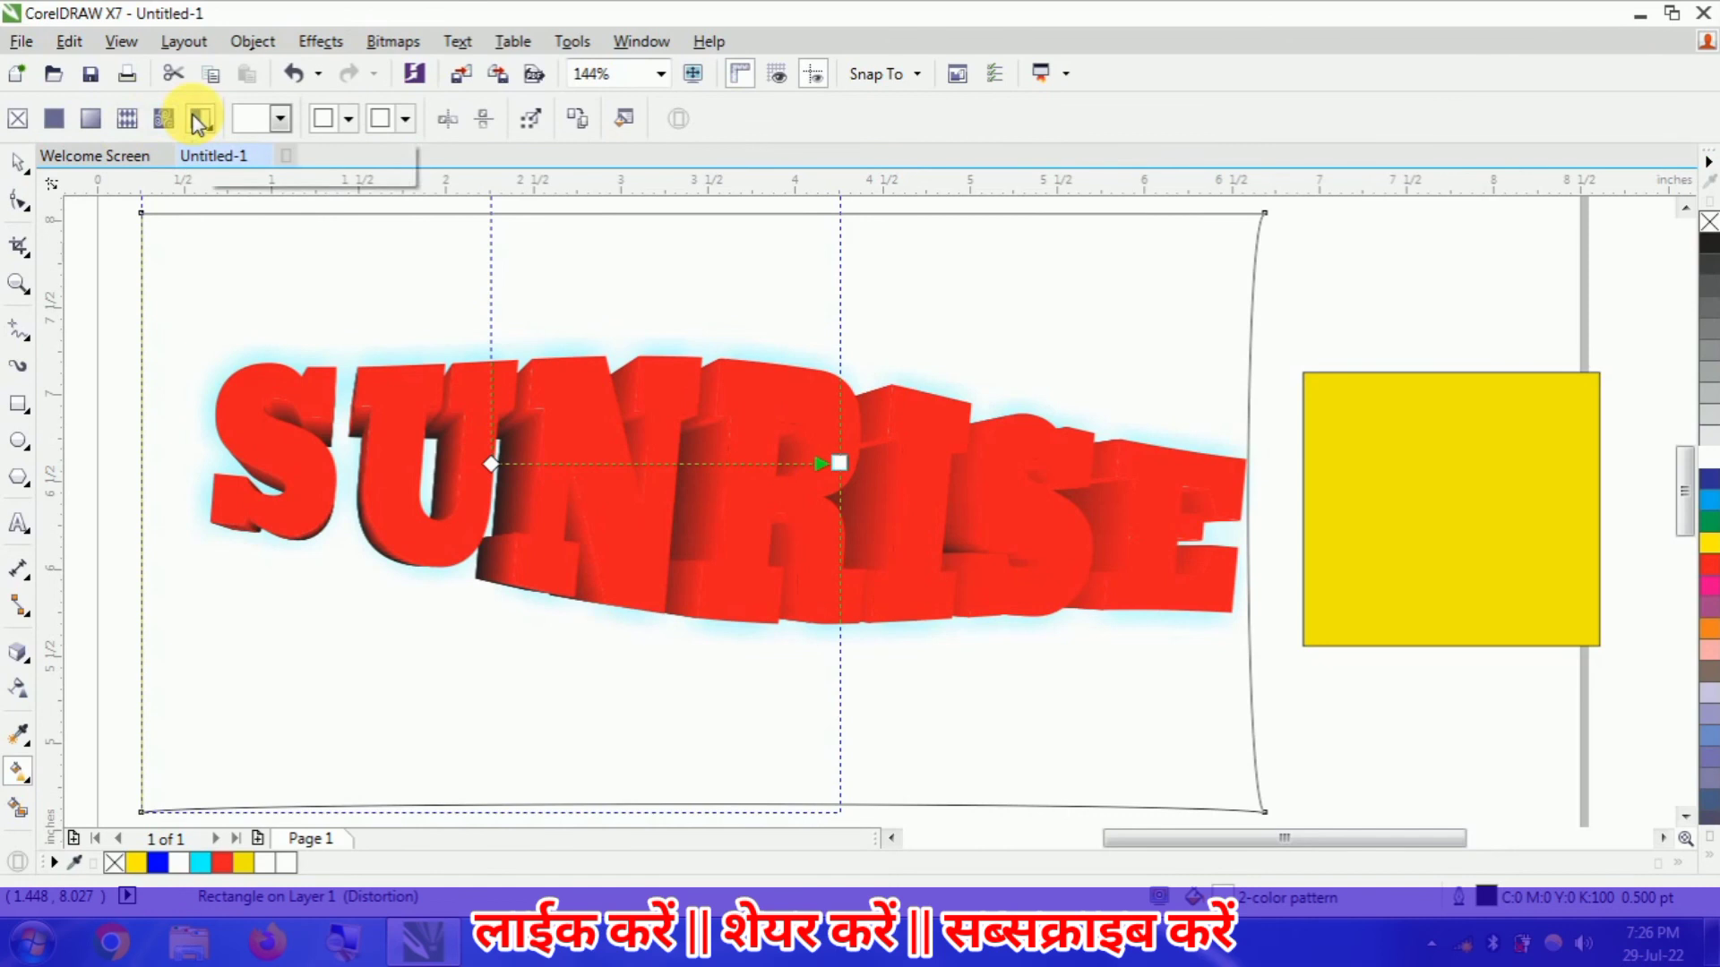
left_click(280, 118)
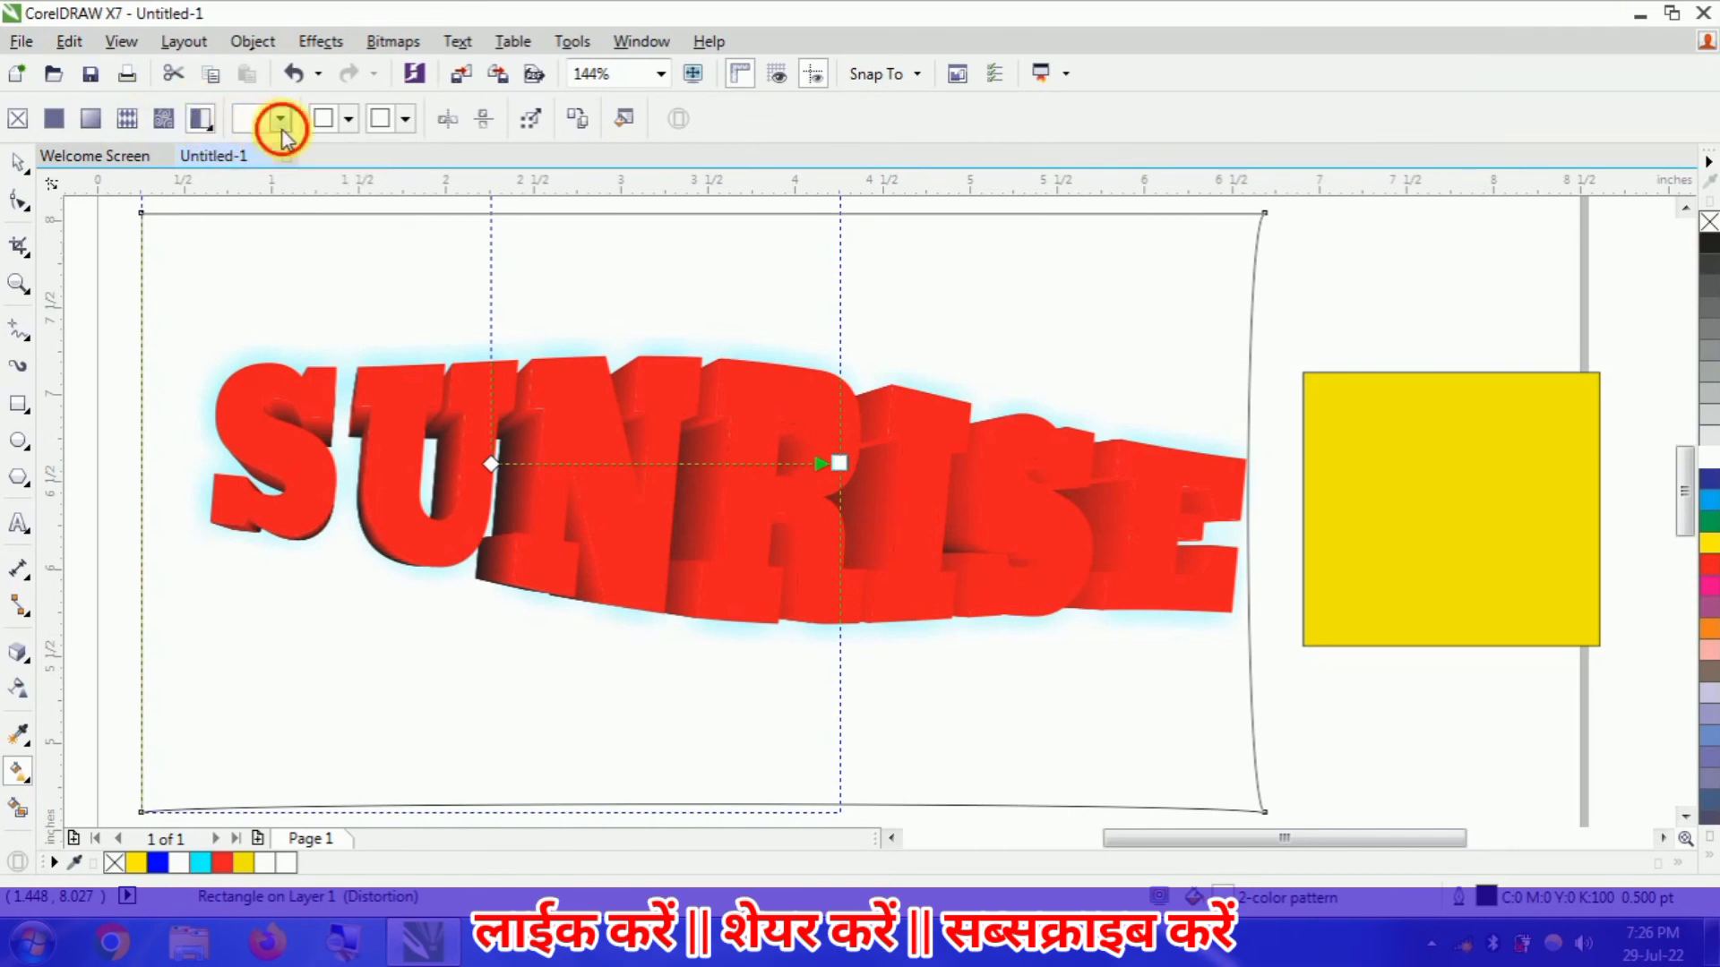
left_click(341, 182)
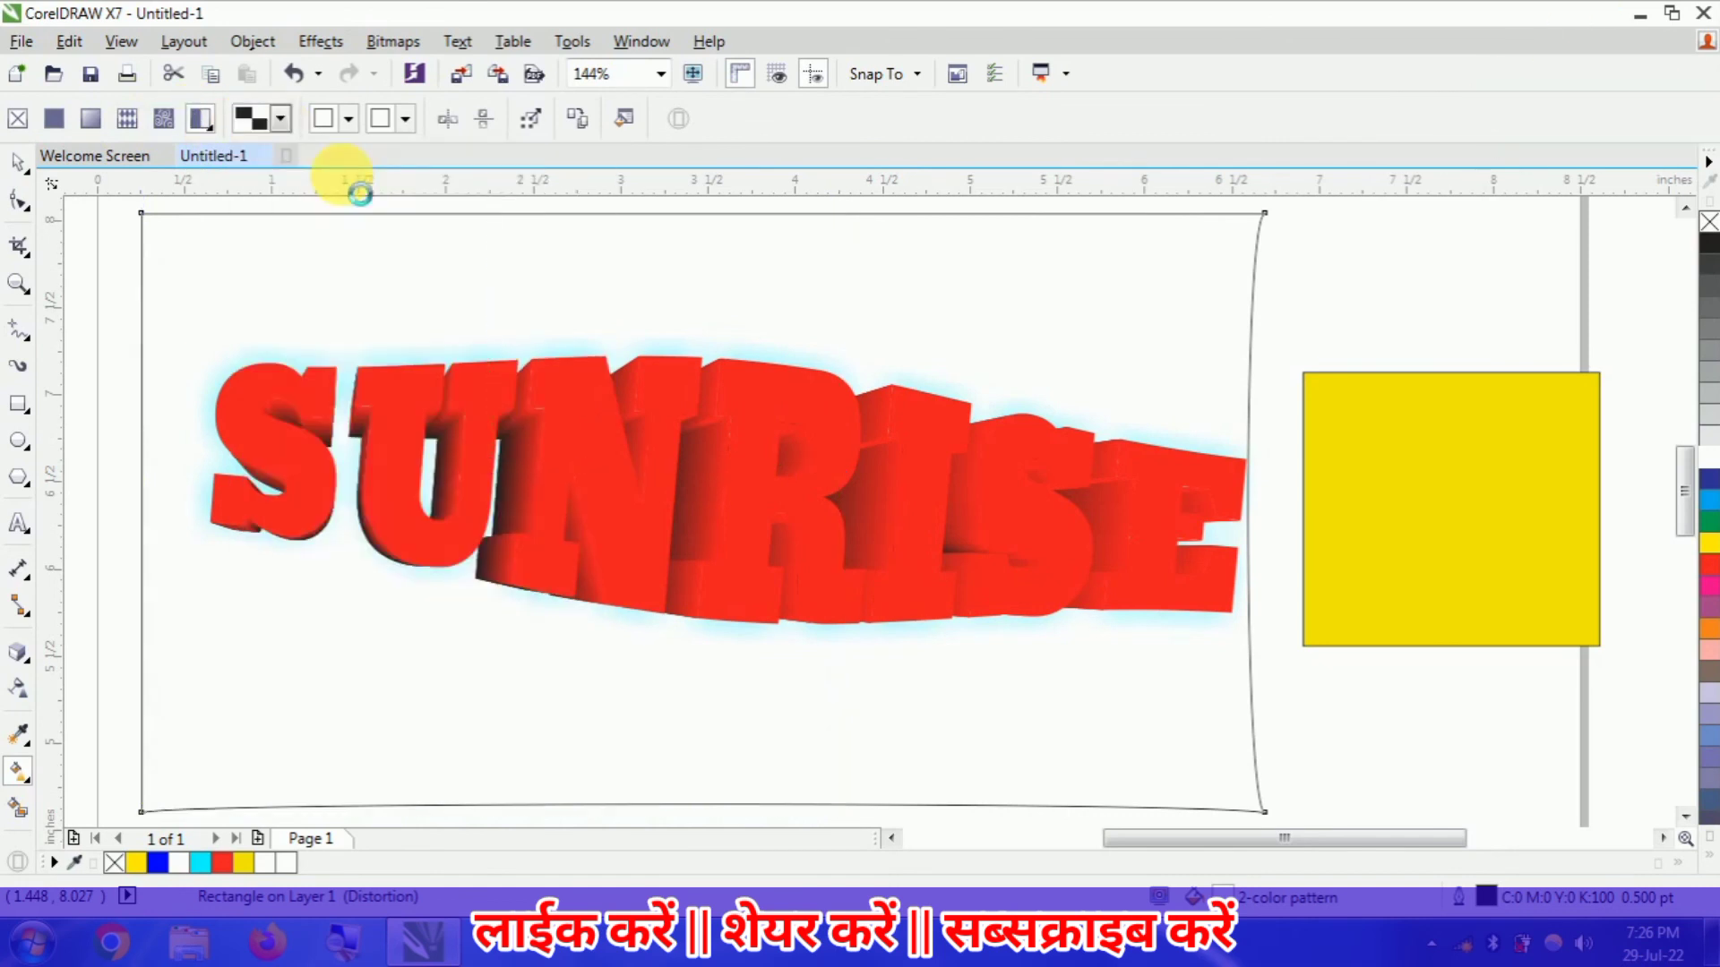
- Set the checkerboard's front color to pink (M 100, Y 37) and its back color to blue-violet (C 85, M 87)
left_click(347, 126)
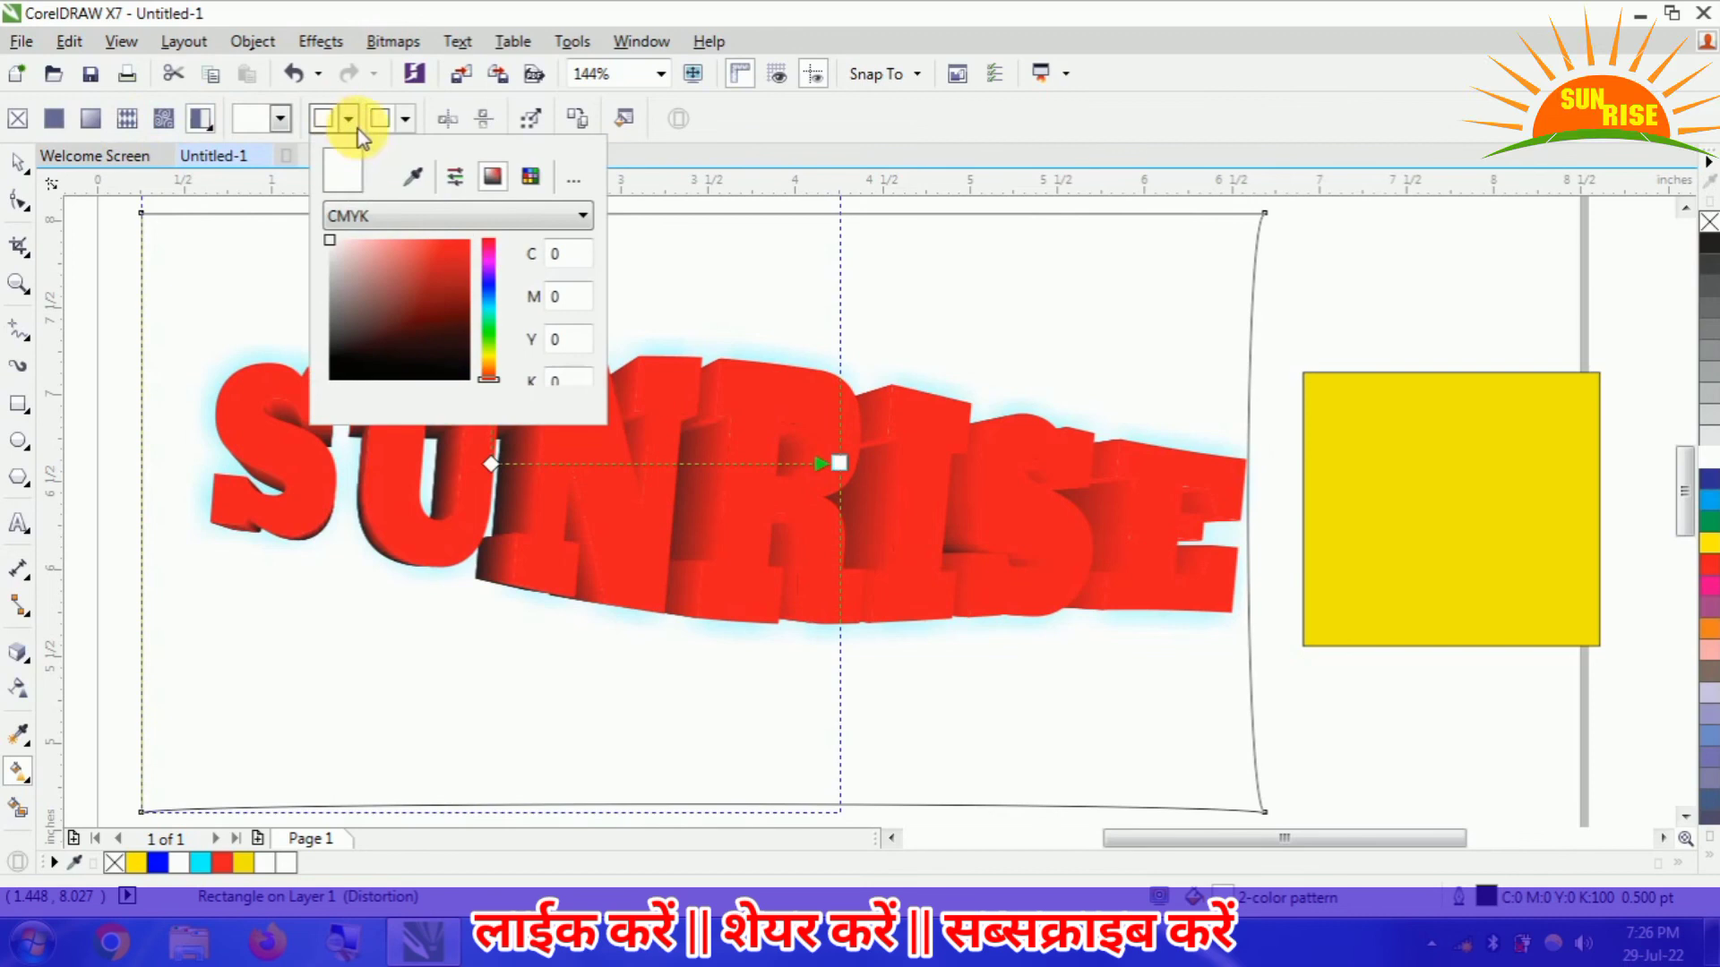
left_click(443, 274)
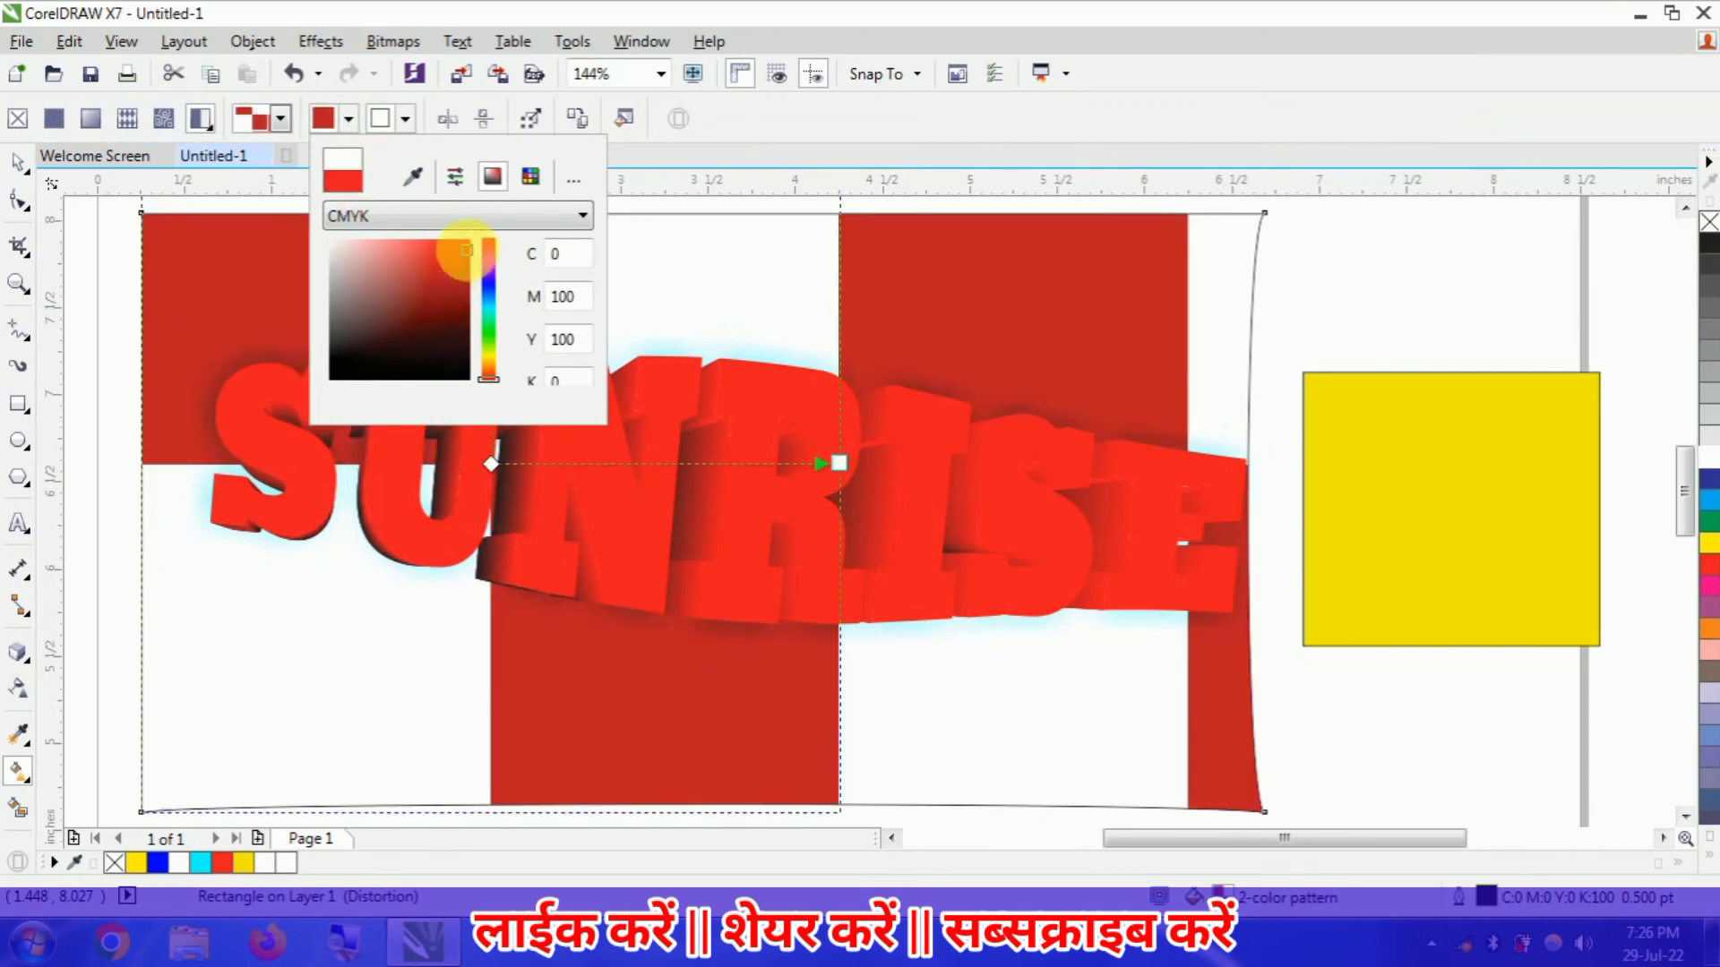
left_click(486, 250)
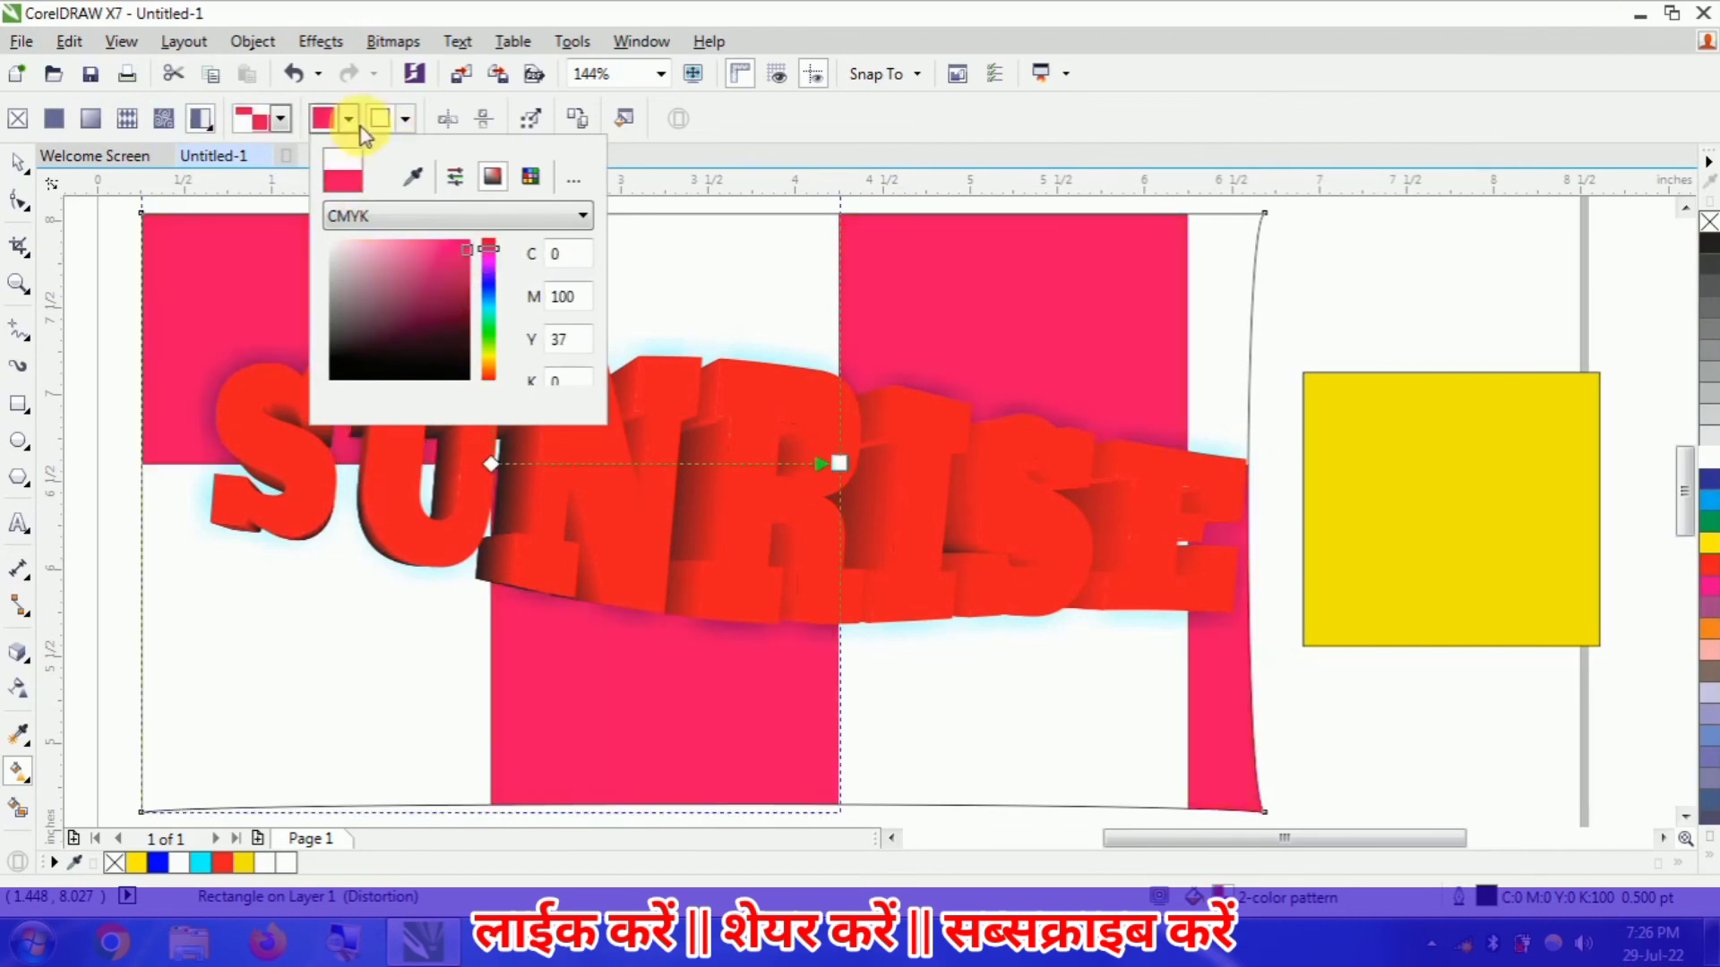
left_click(408, 118)
left_click(406, 119)
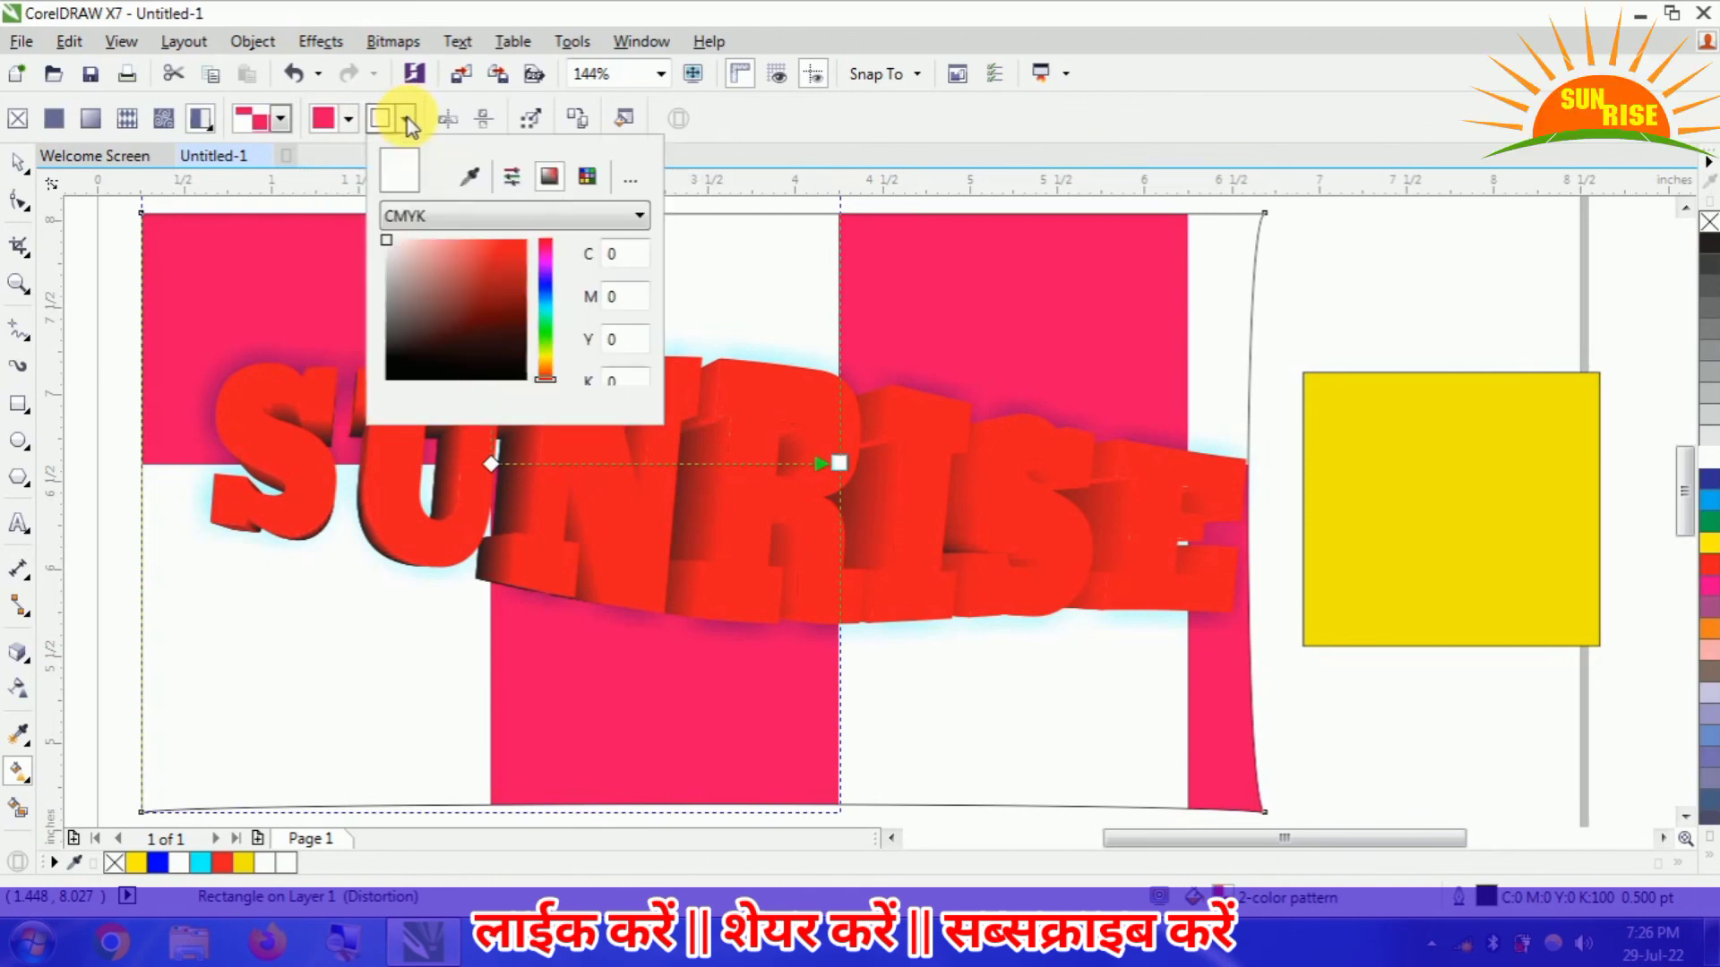
left_click_drag(544, 261, 536, 282)
left_click(487, 272)
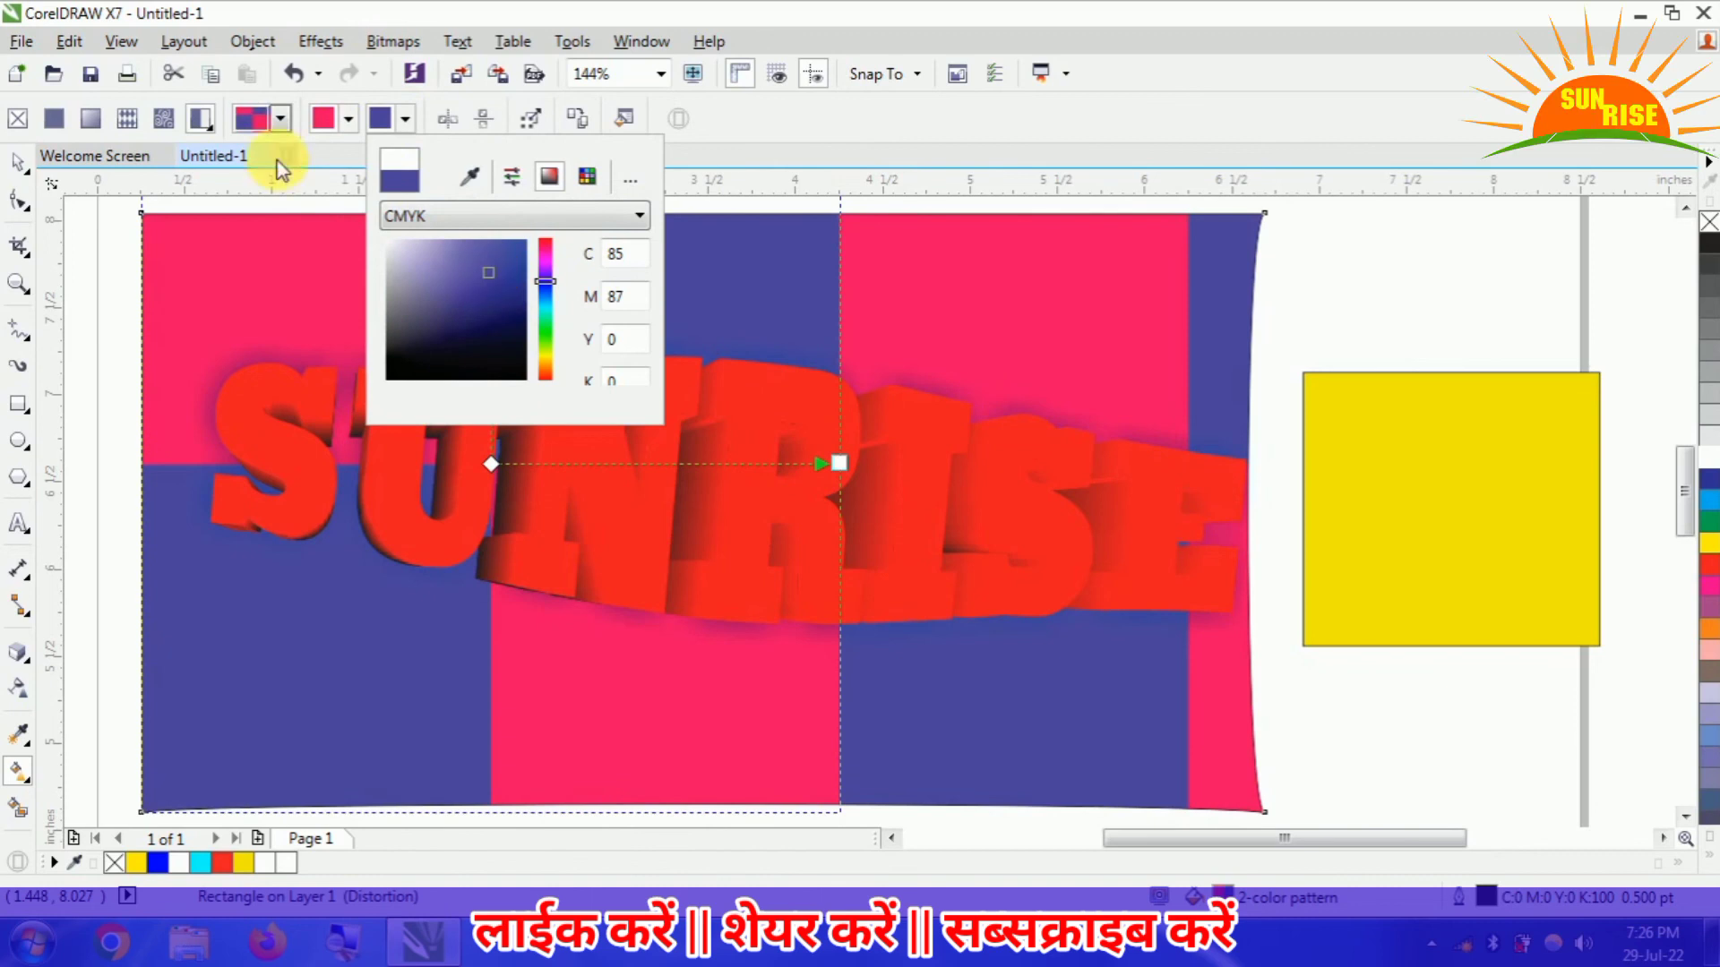
- Replace the checkerboard in the large rectangle with the last preset pattern, a small square surrounded by broken line frames
left_click(282, 120)
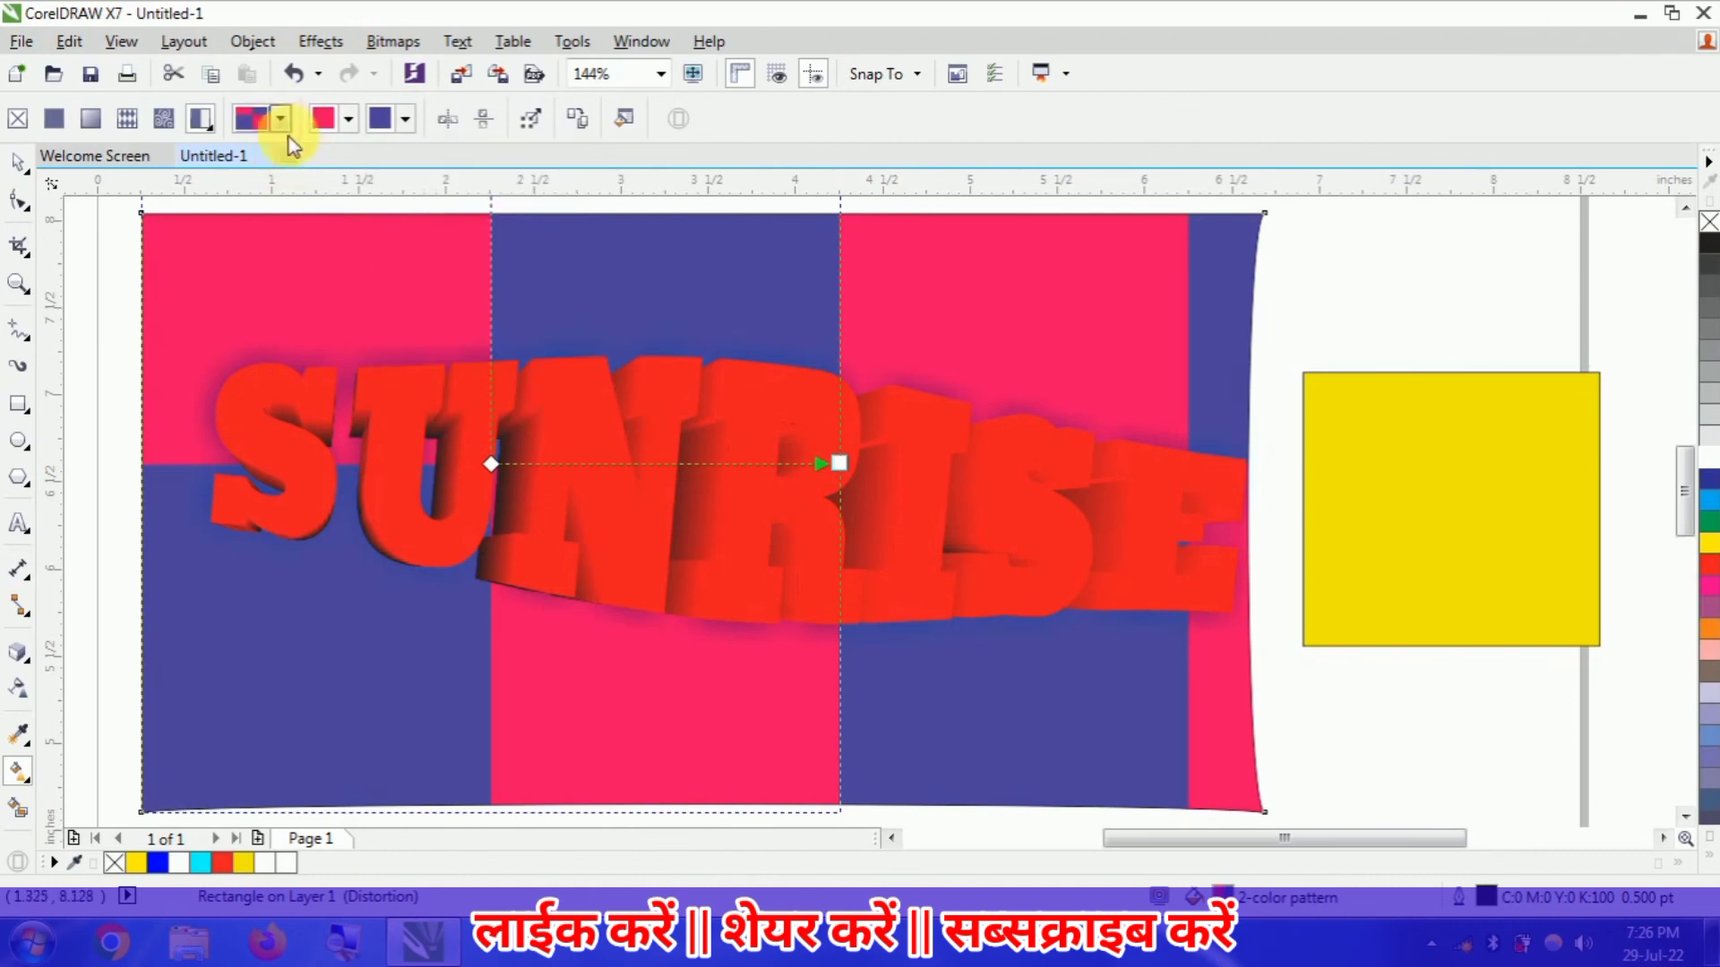
left_click(281, 124)
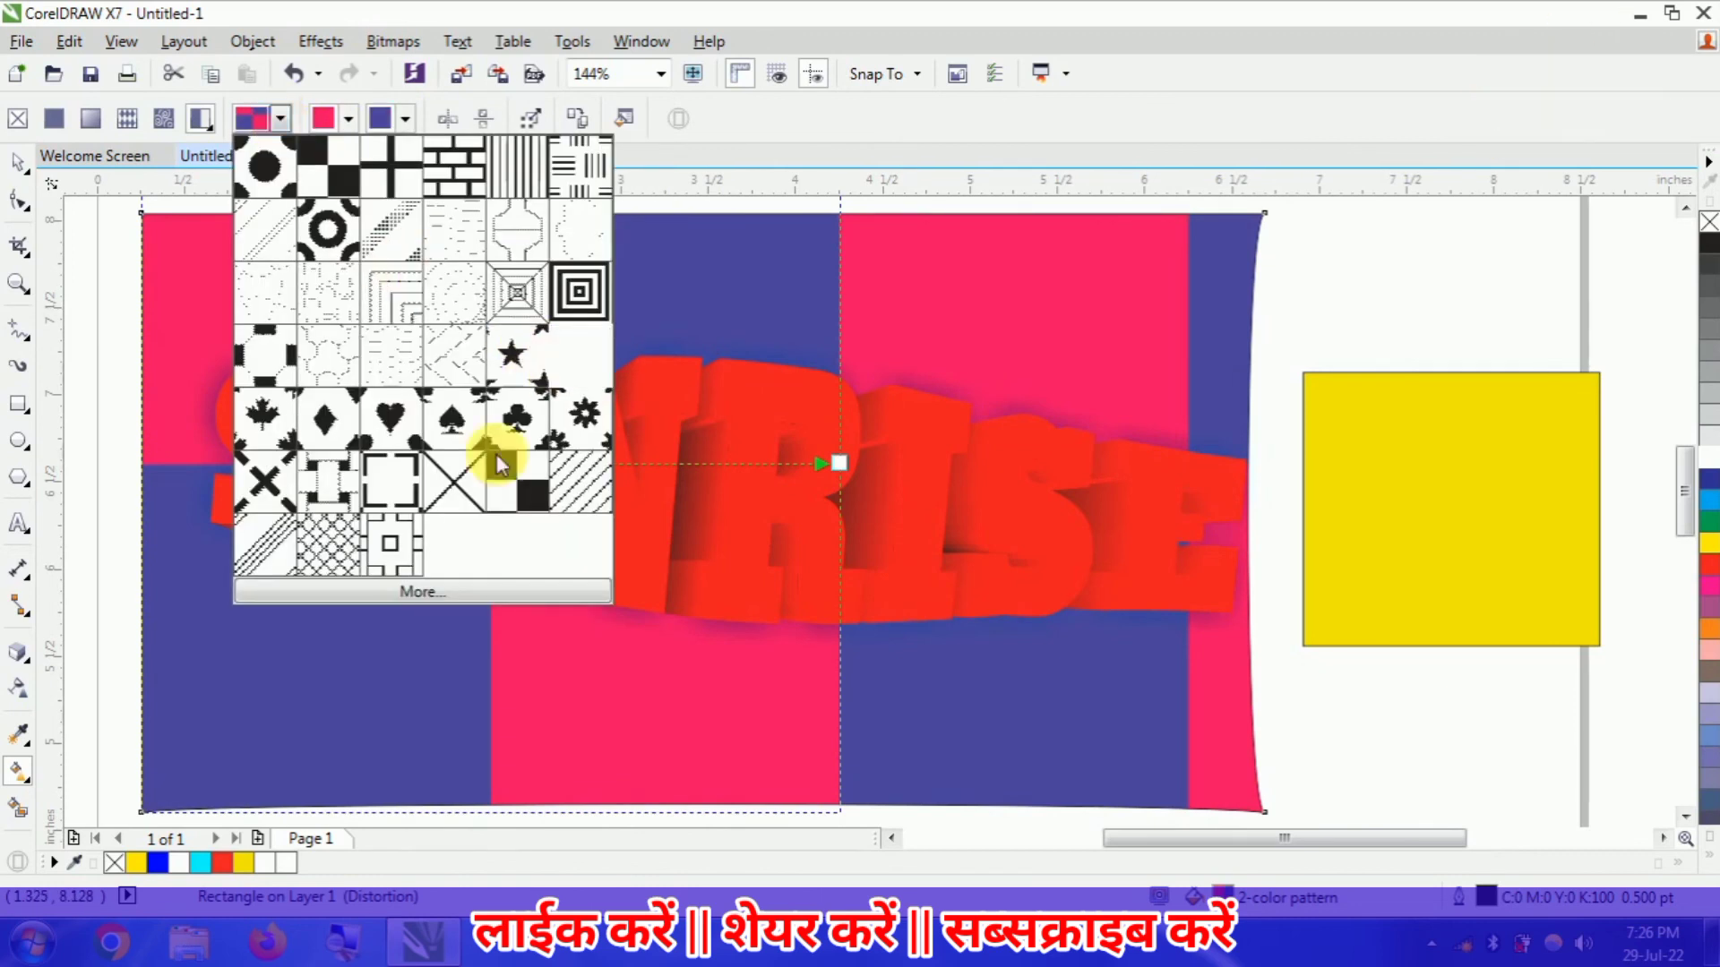
left_click(387, 544)
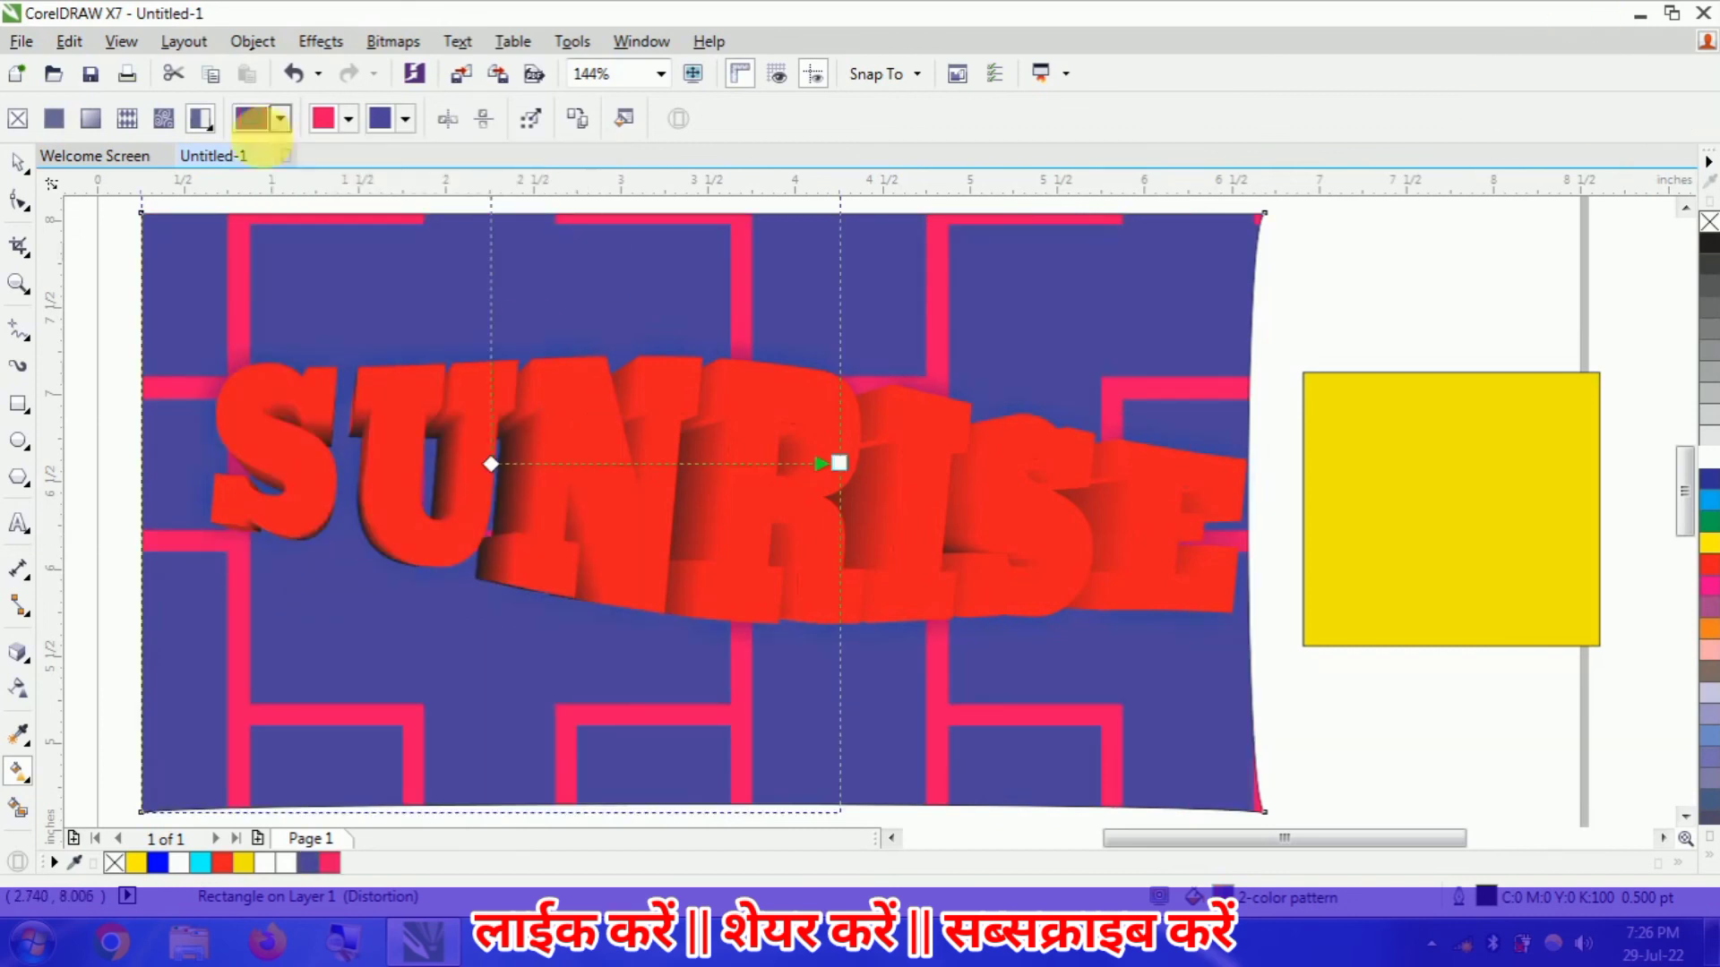
- Remove the large rectangle's fill and use Smart Fill to color the area around the SUNRISE text yellow with a 0.5 pt black outline
left_click(18, 125)
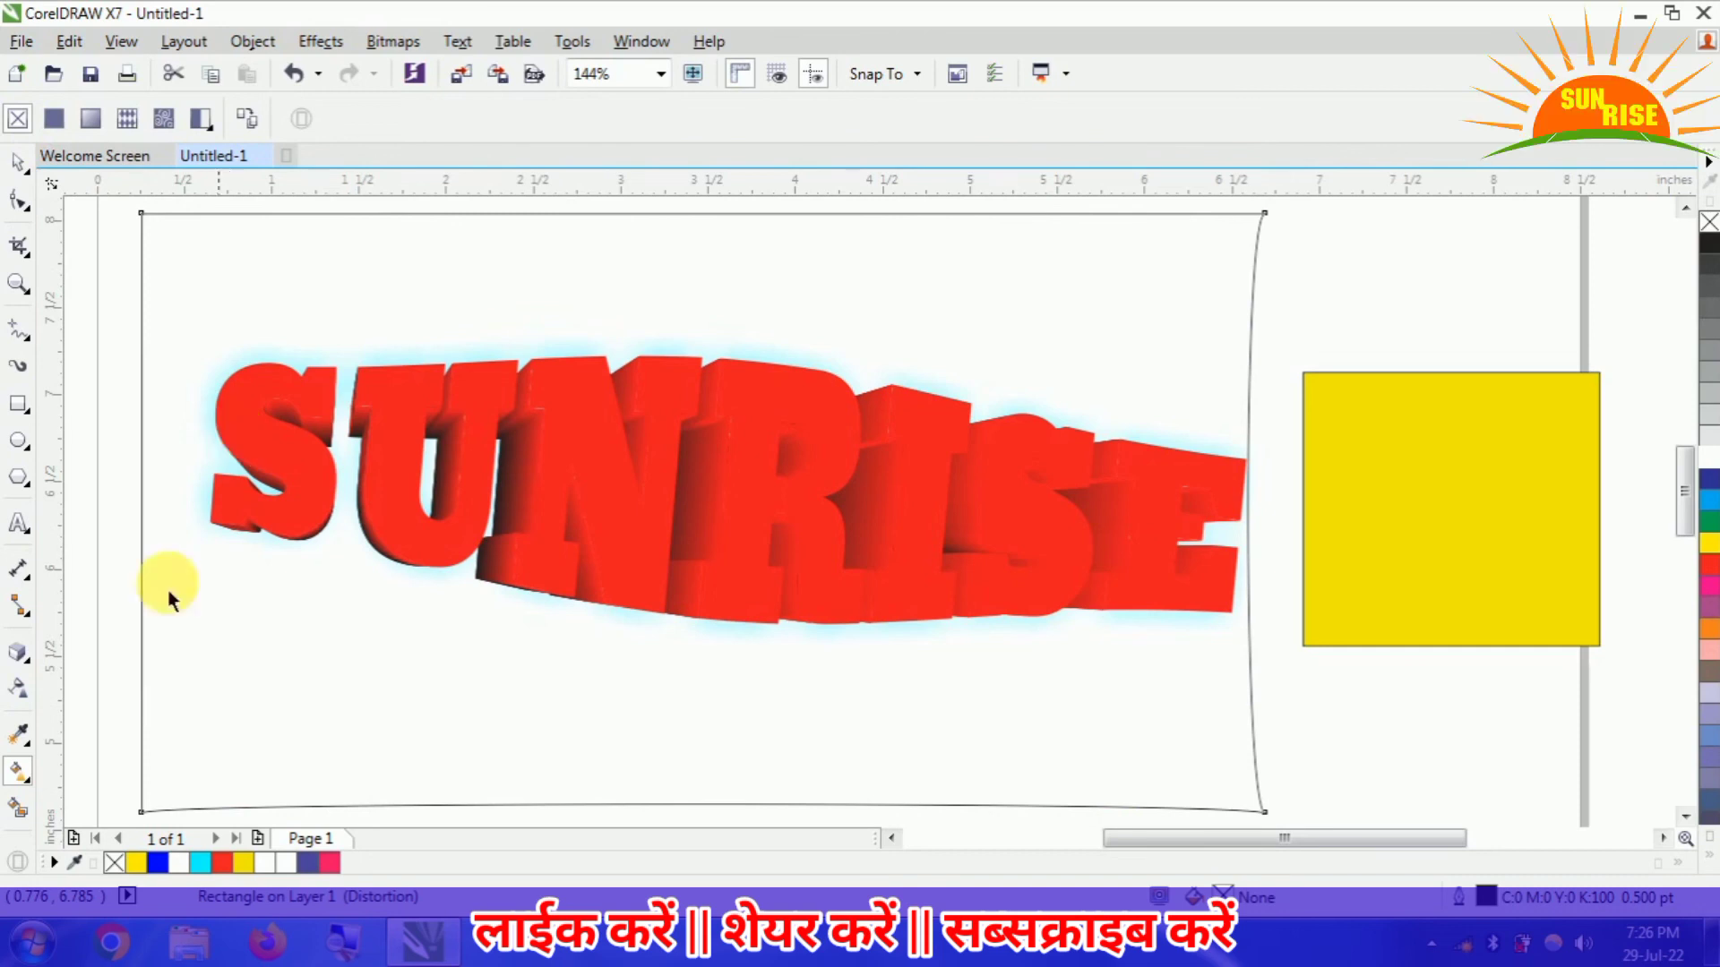
left_click(31, 815)
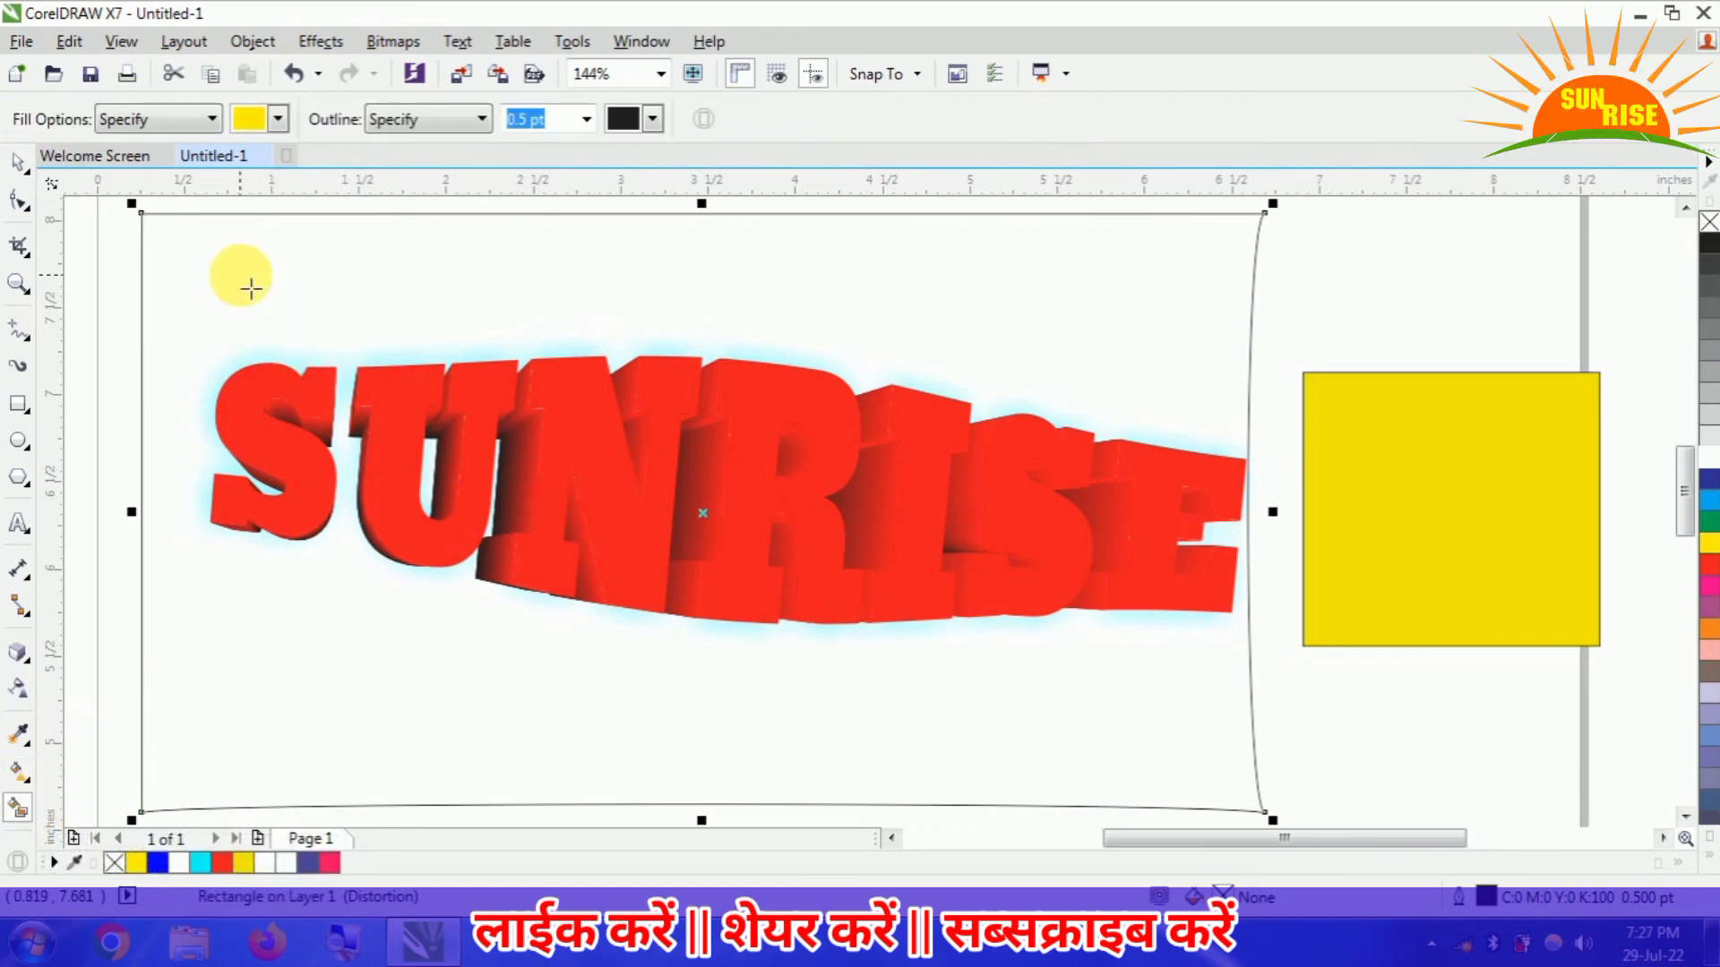
left_click(796, 293)
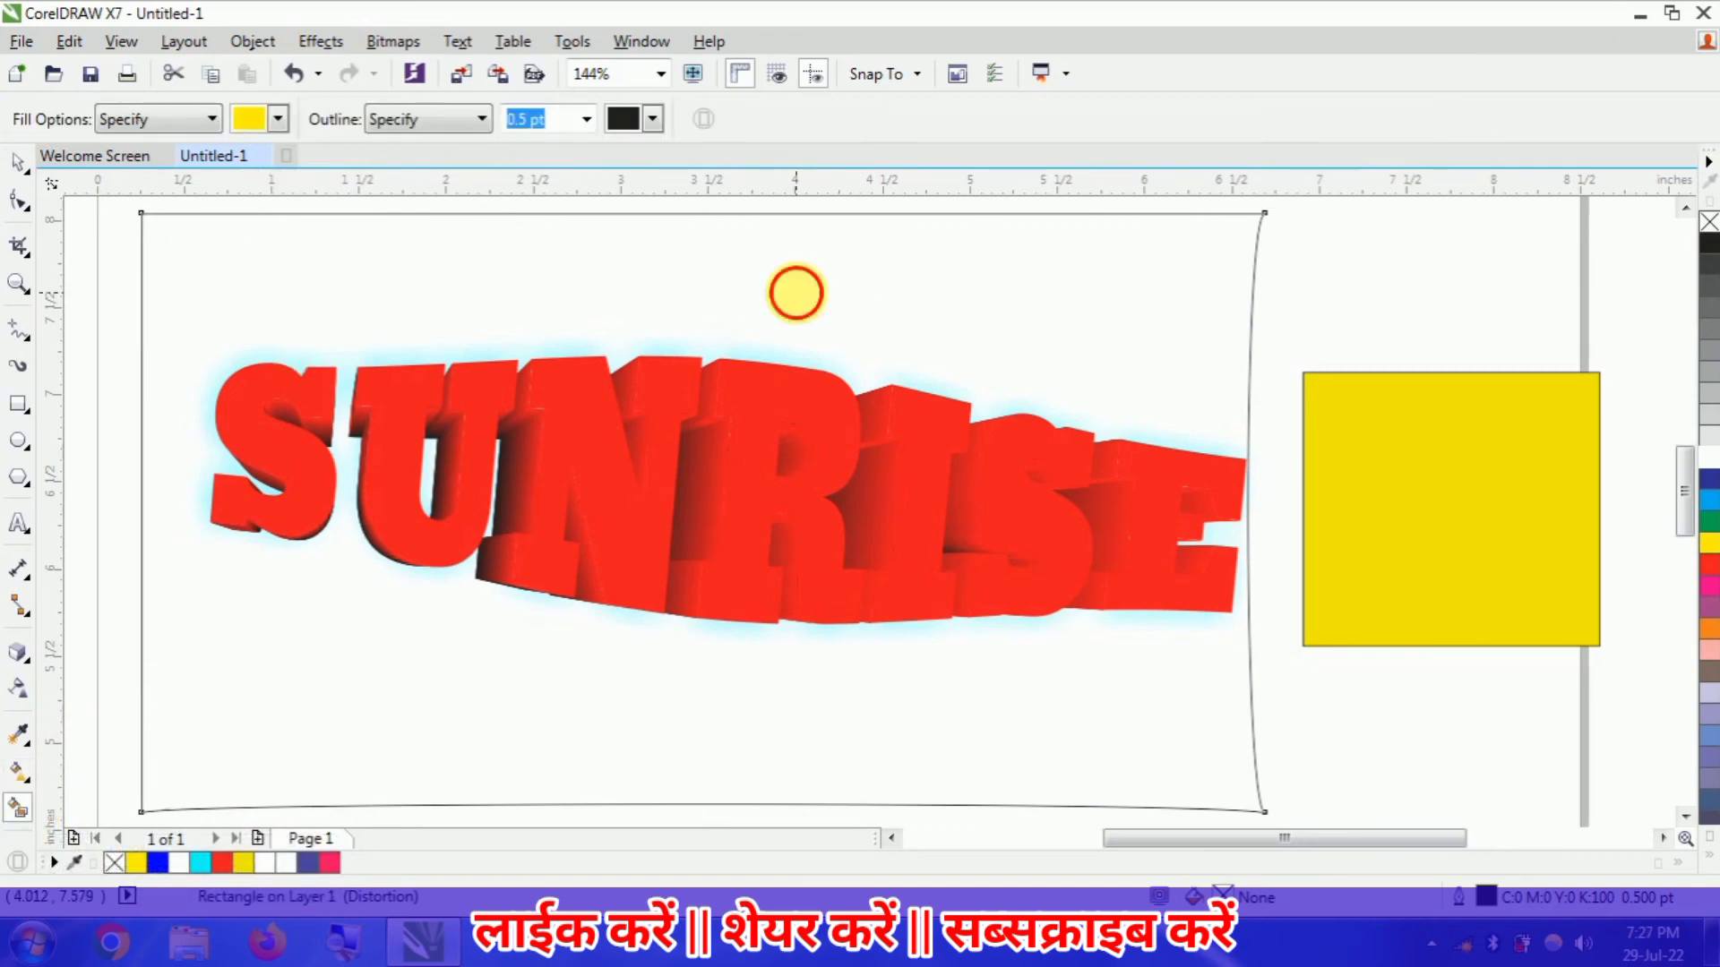
left_click(815, 312)
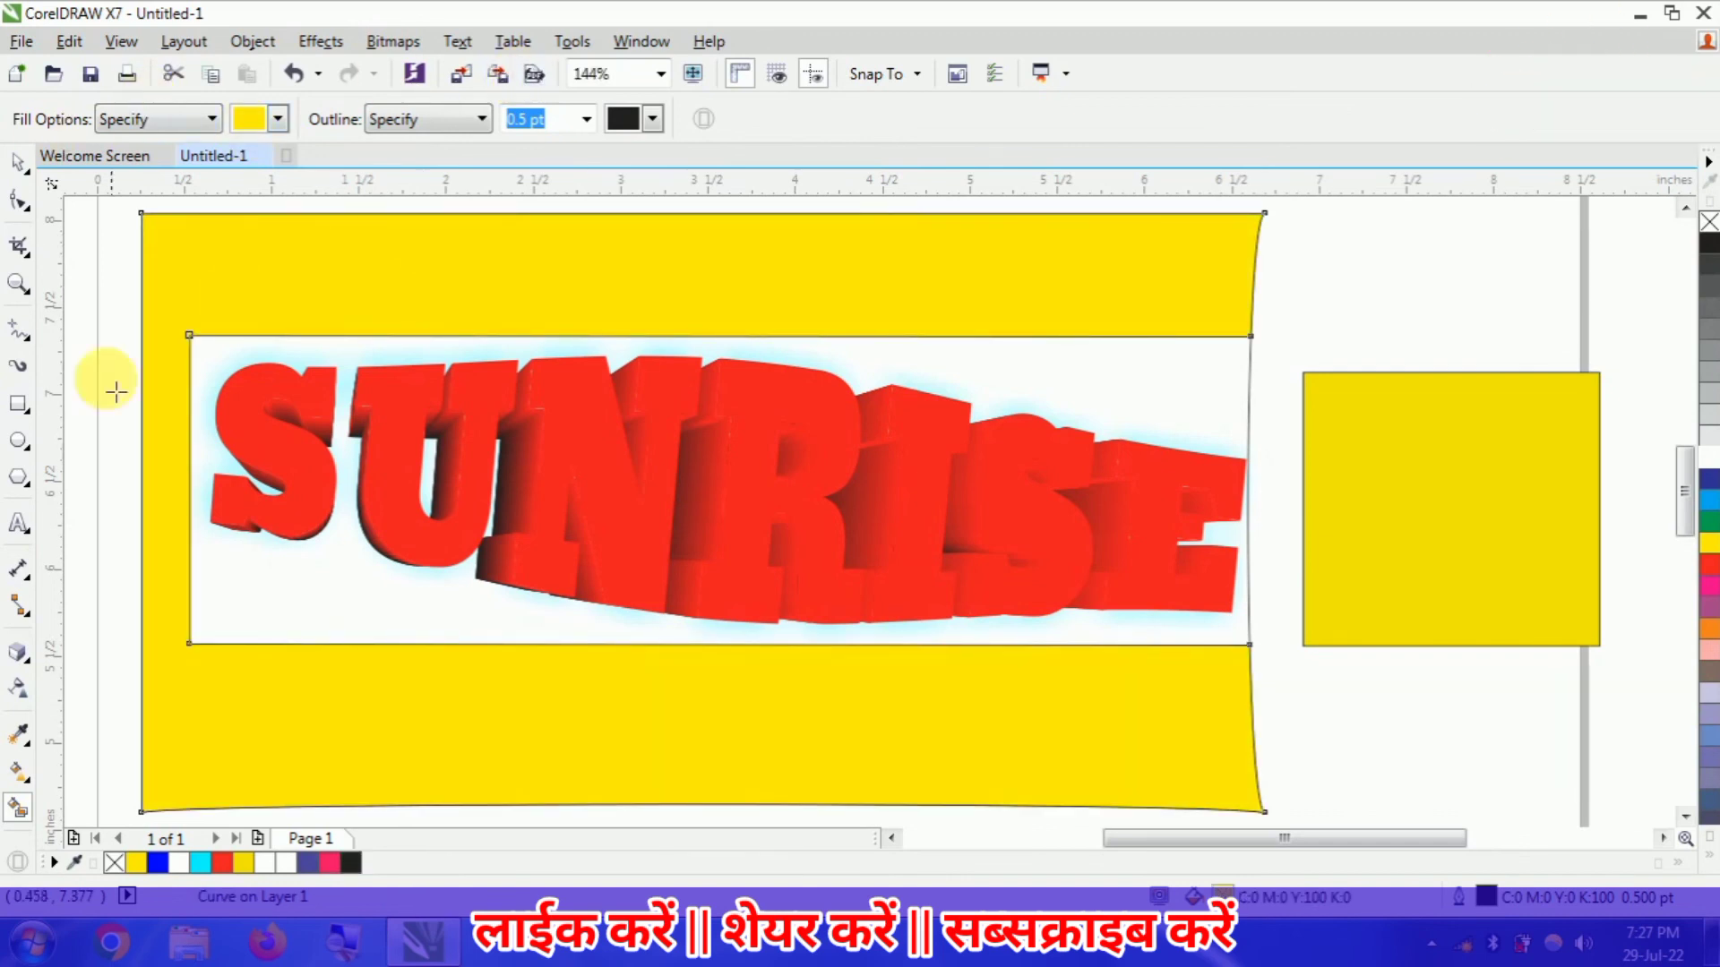
- Move the extruded SUNRISE text off the banner to the empty area above and left of the page
left_click(20, 283)
right_click(453, 295)
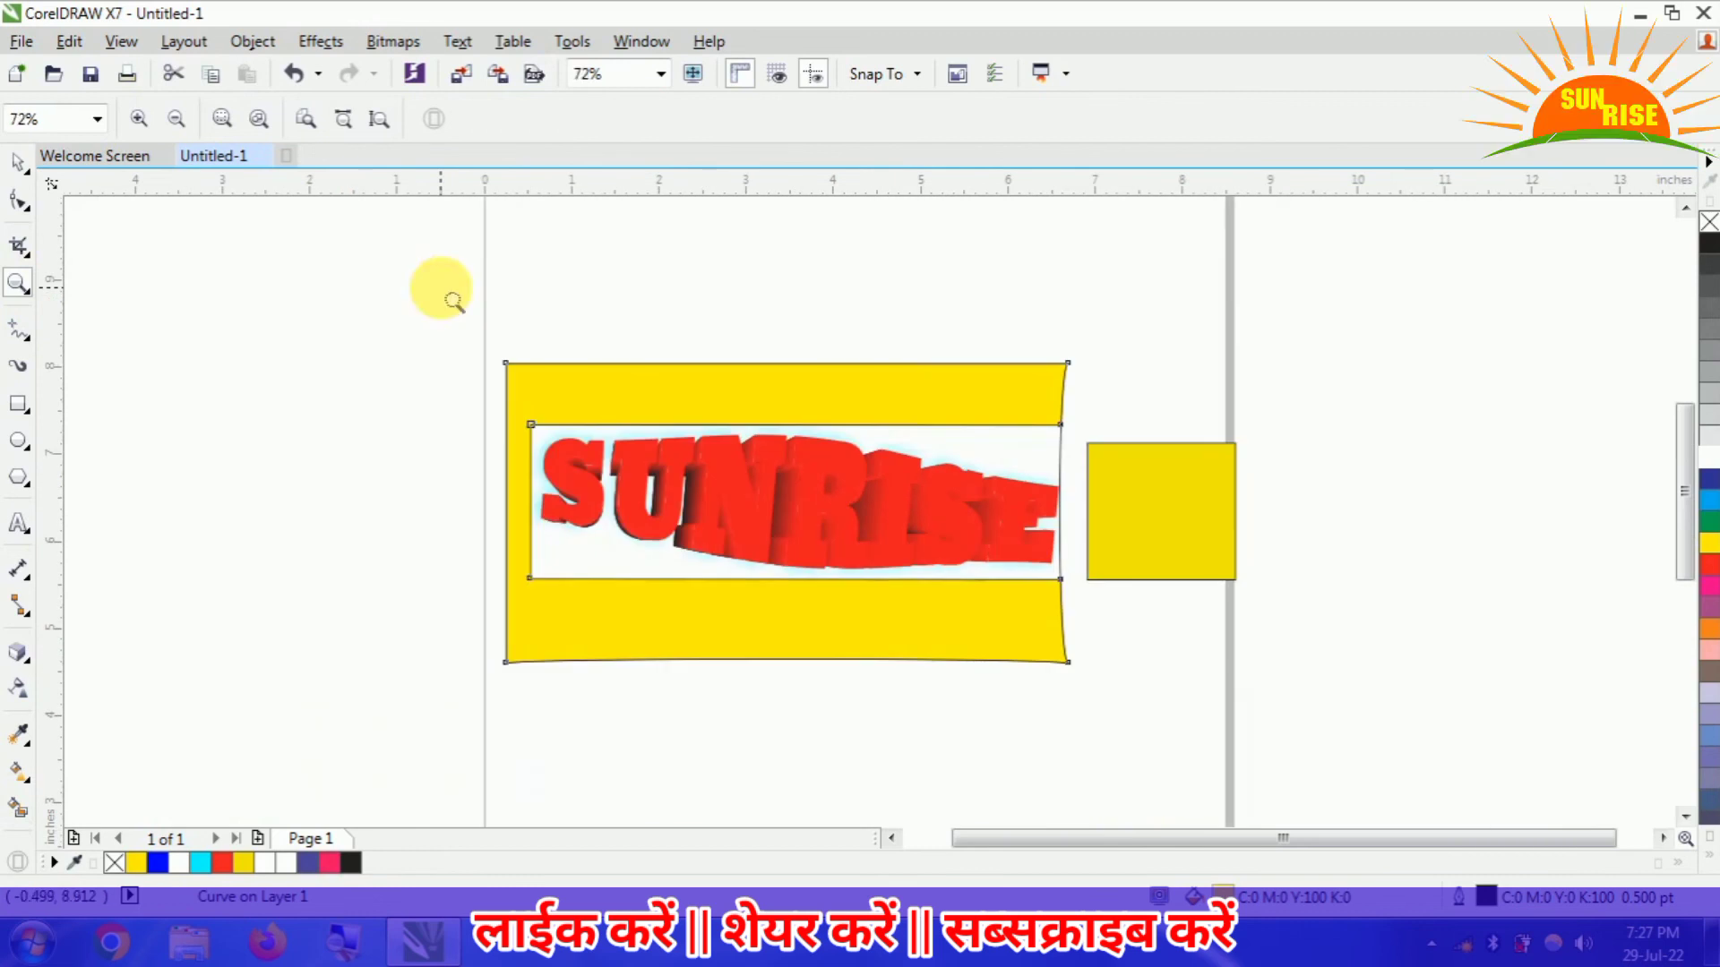
left_click(18, 163)
left_click(663, 484)
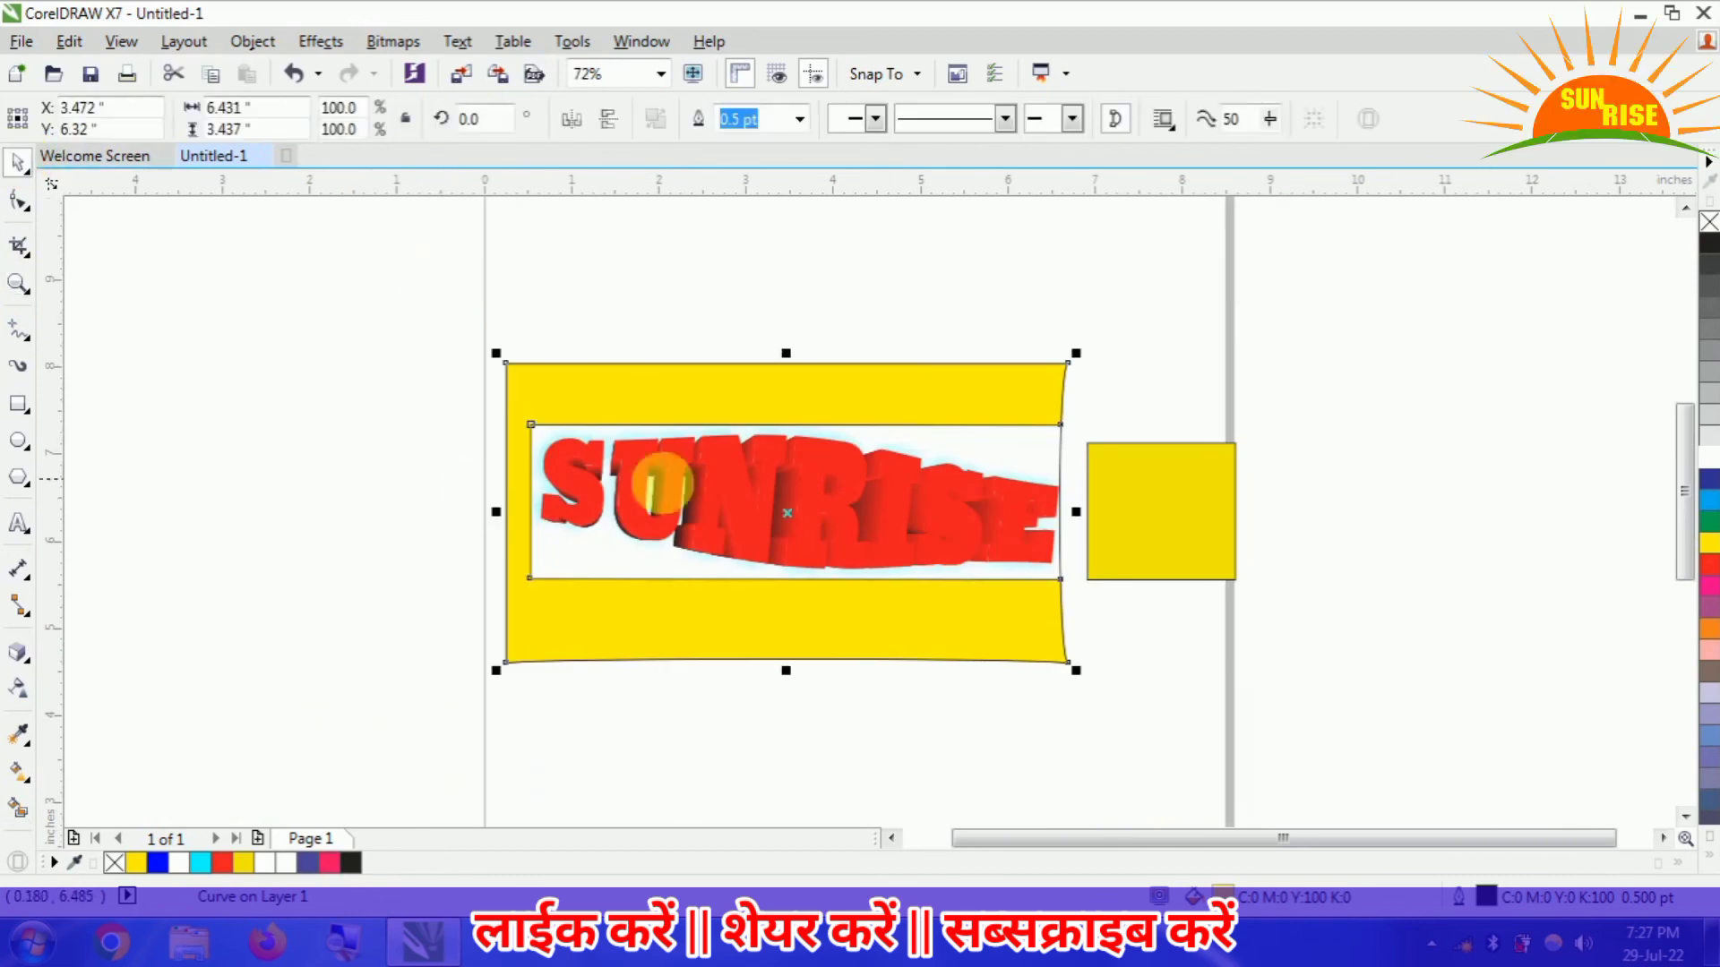
left_click_drag(522, 616, 228, 277)
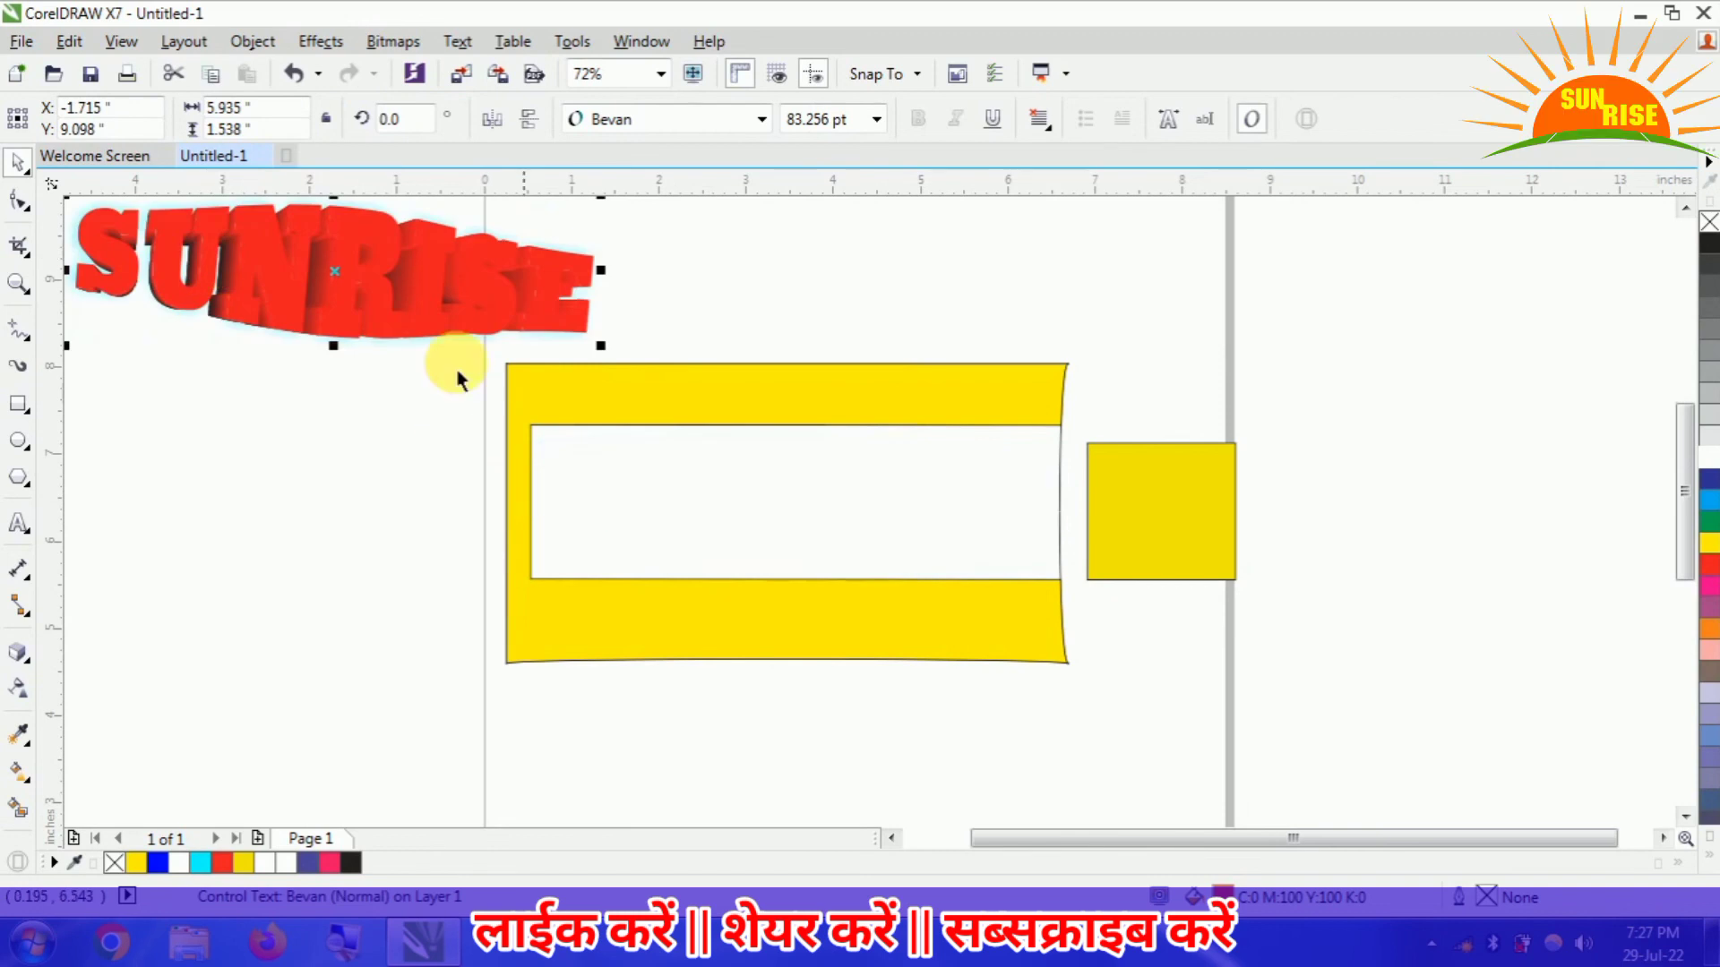
- Move the unfilled large rectangle off the Smart Fill shape to the empty area right of the page
left_click(697, 508)
left_click_drag(697, 509, 1559, 421)
left_click_drag(813, 486, 1171, 574)
left_click_drag(1457, 502, 1362, 595)
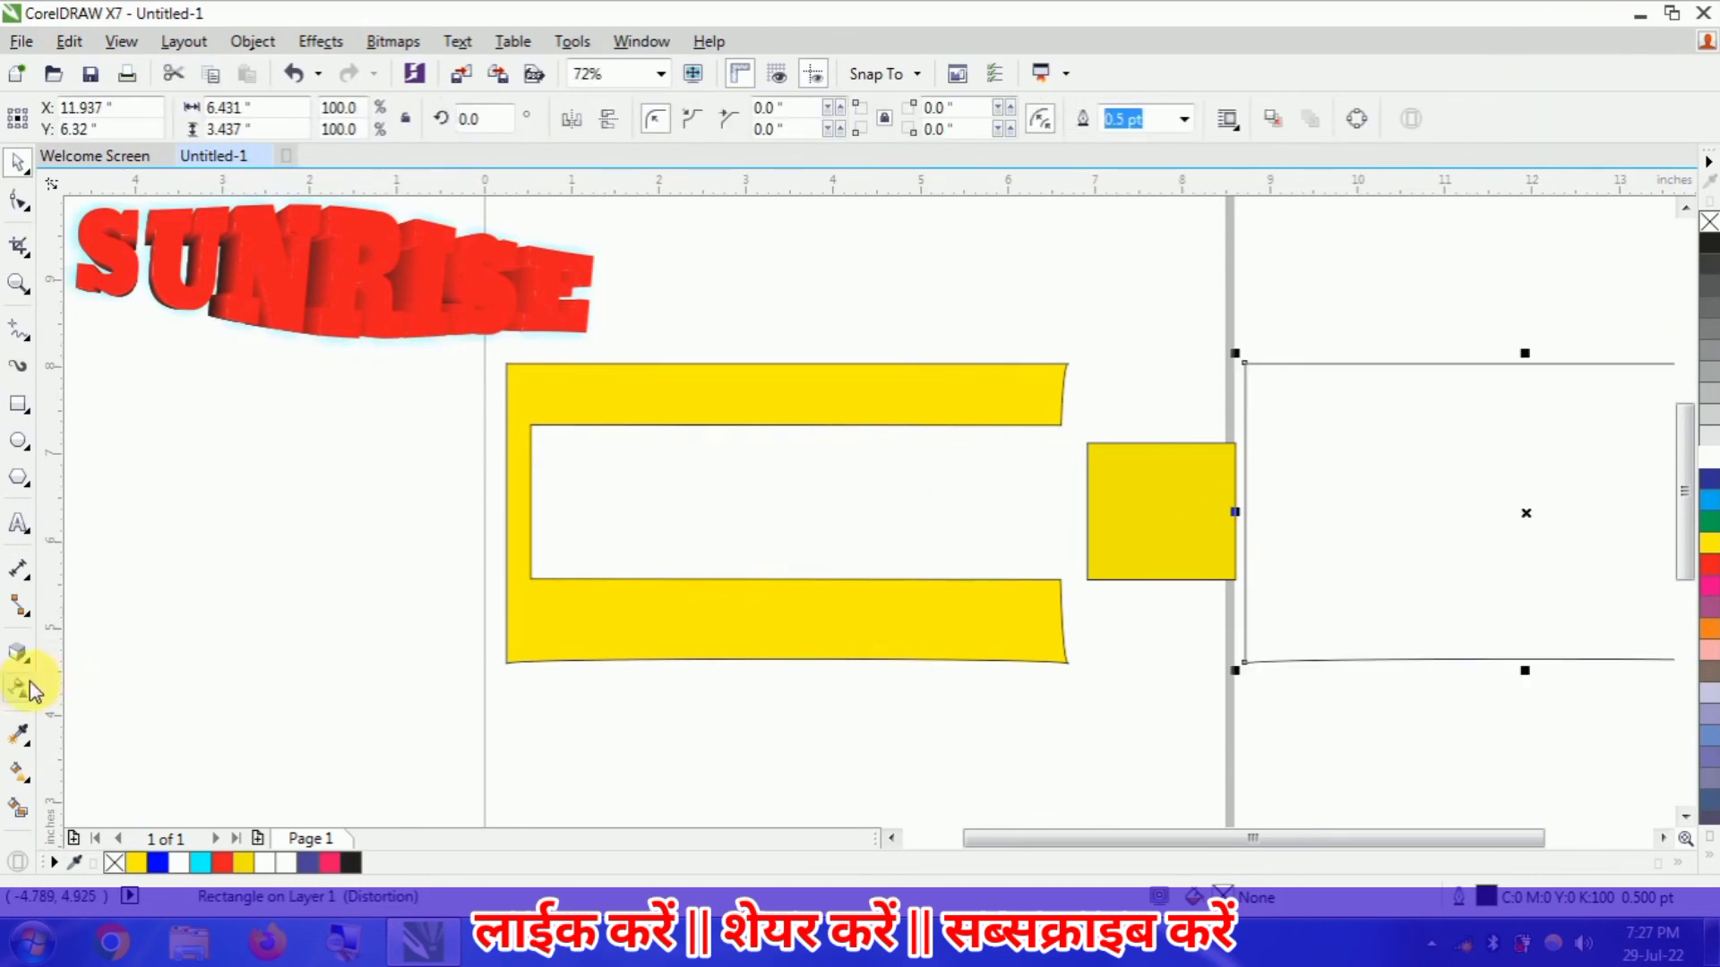
- Smart Fill the small square in yellow with a 0.5 pt black outline and move the new filled shape straight up
left_click(19, 809)
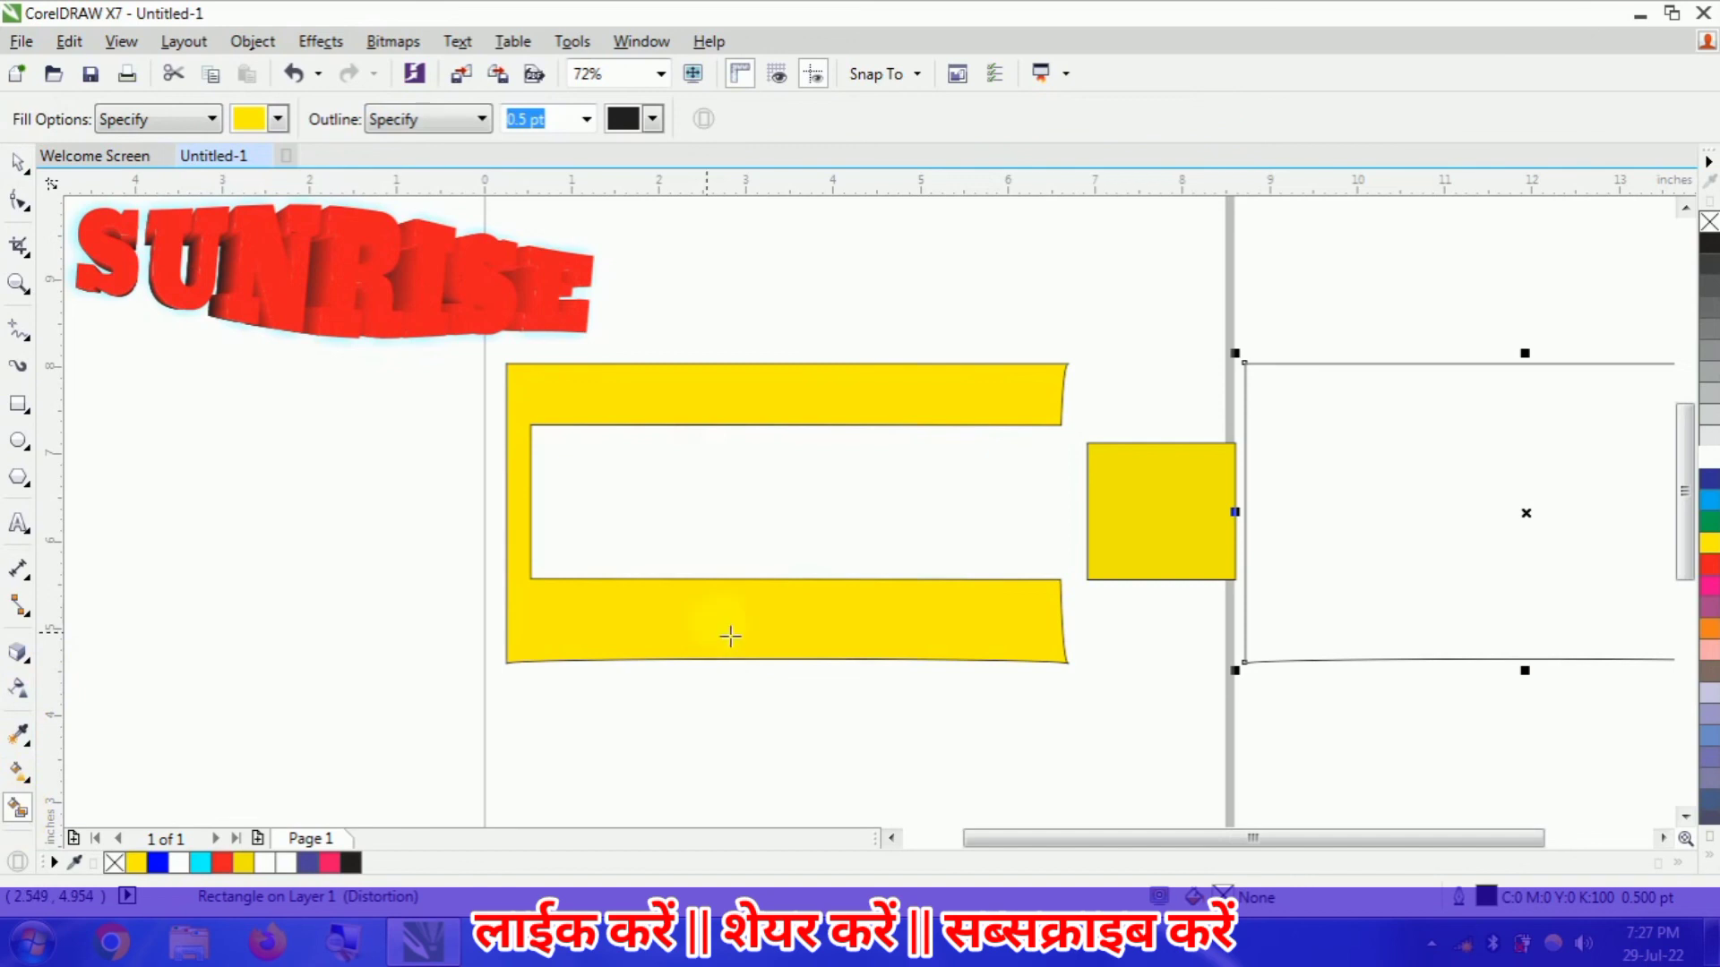
left_click(1157, 529)
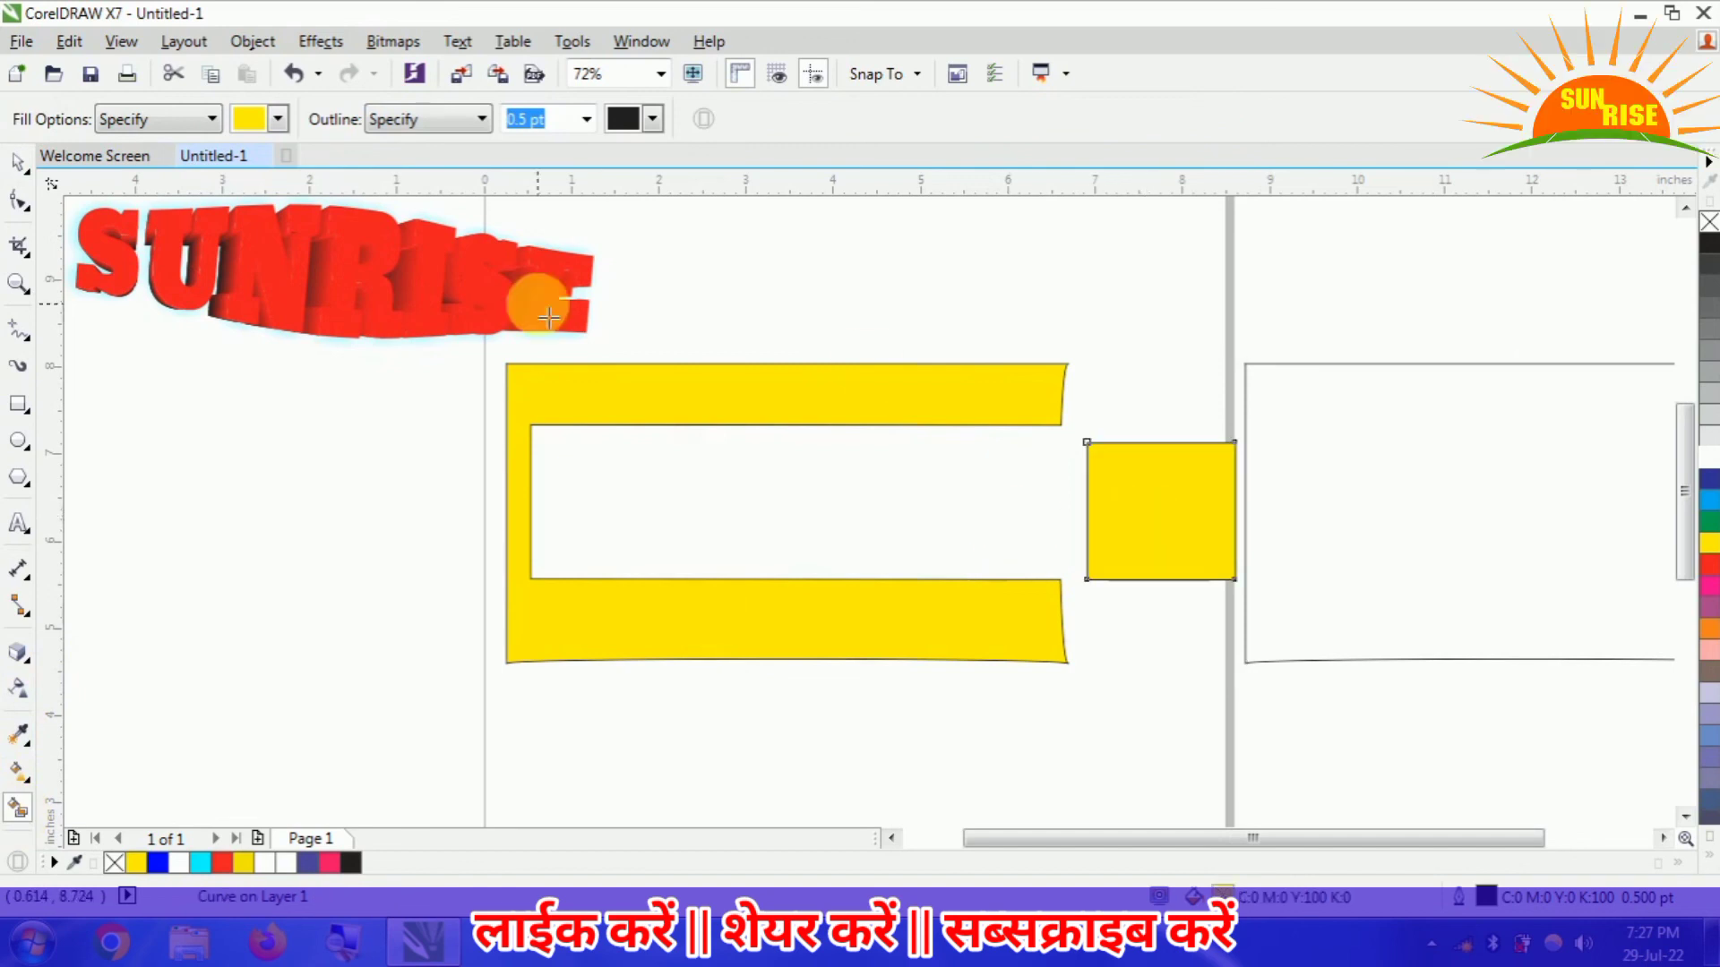
left_click(25, 164)
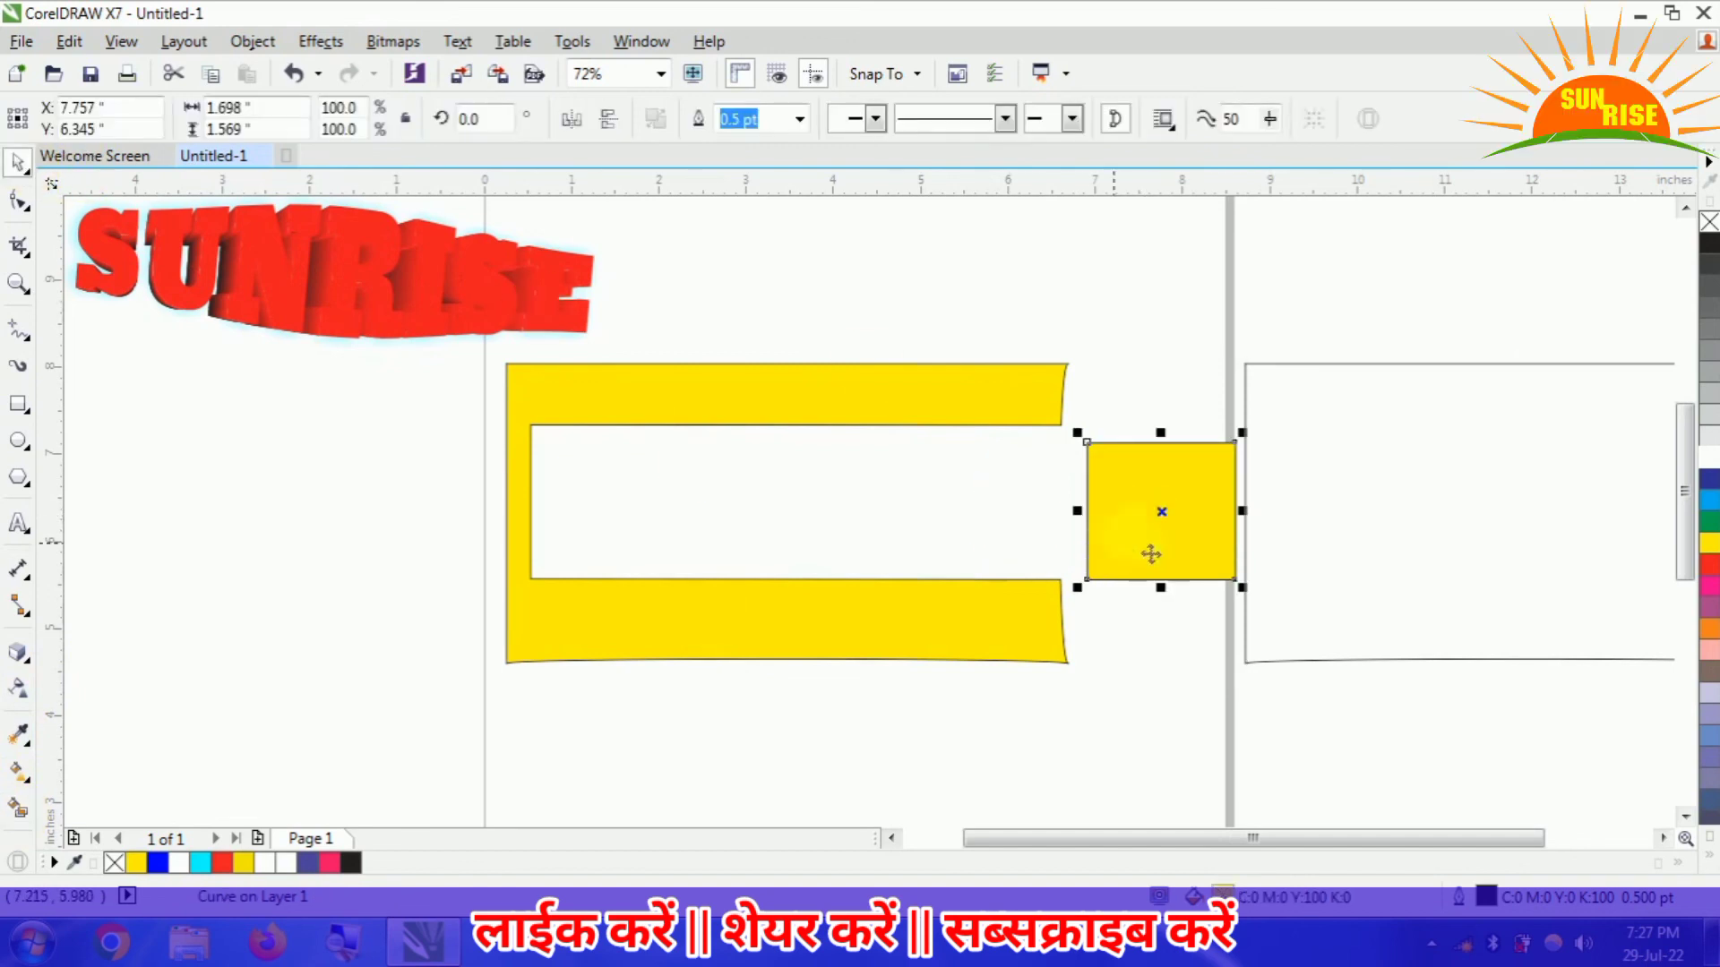
left_click_drag(1160, 546, 1162, 321)
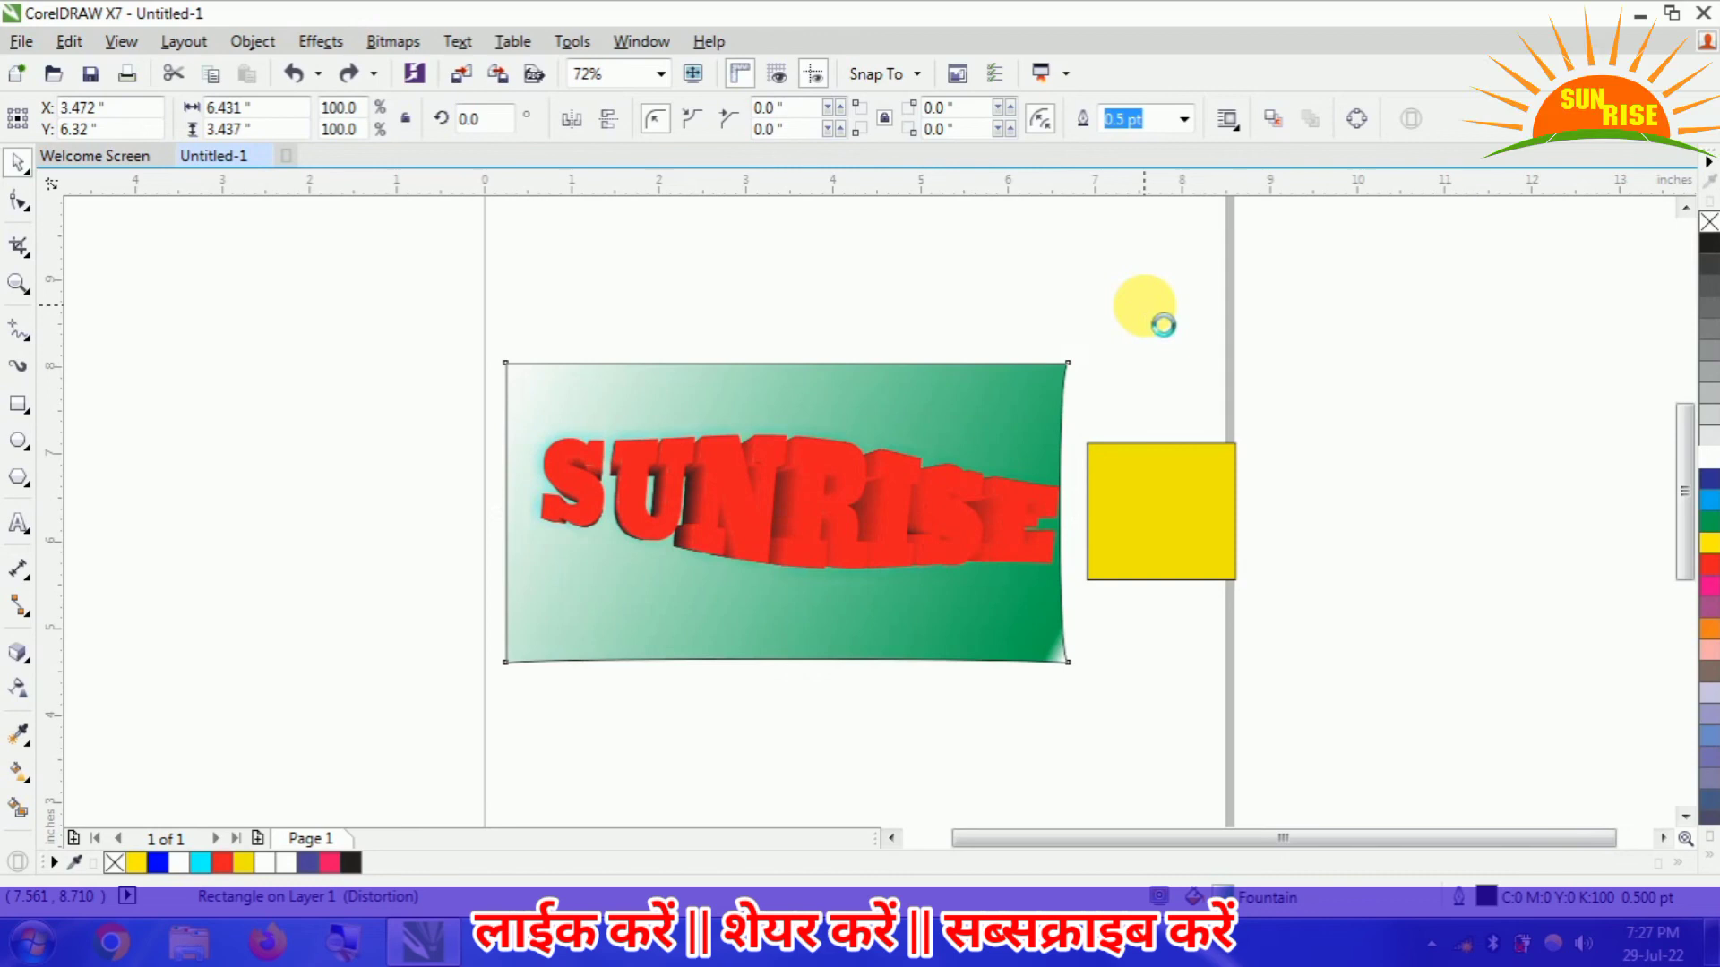
- Undo the recent edits back to the flat, black-contoured SUNRISE text on the plain yellow banner
key("ctrl+z")
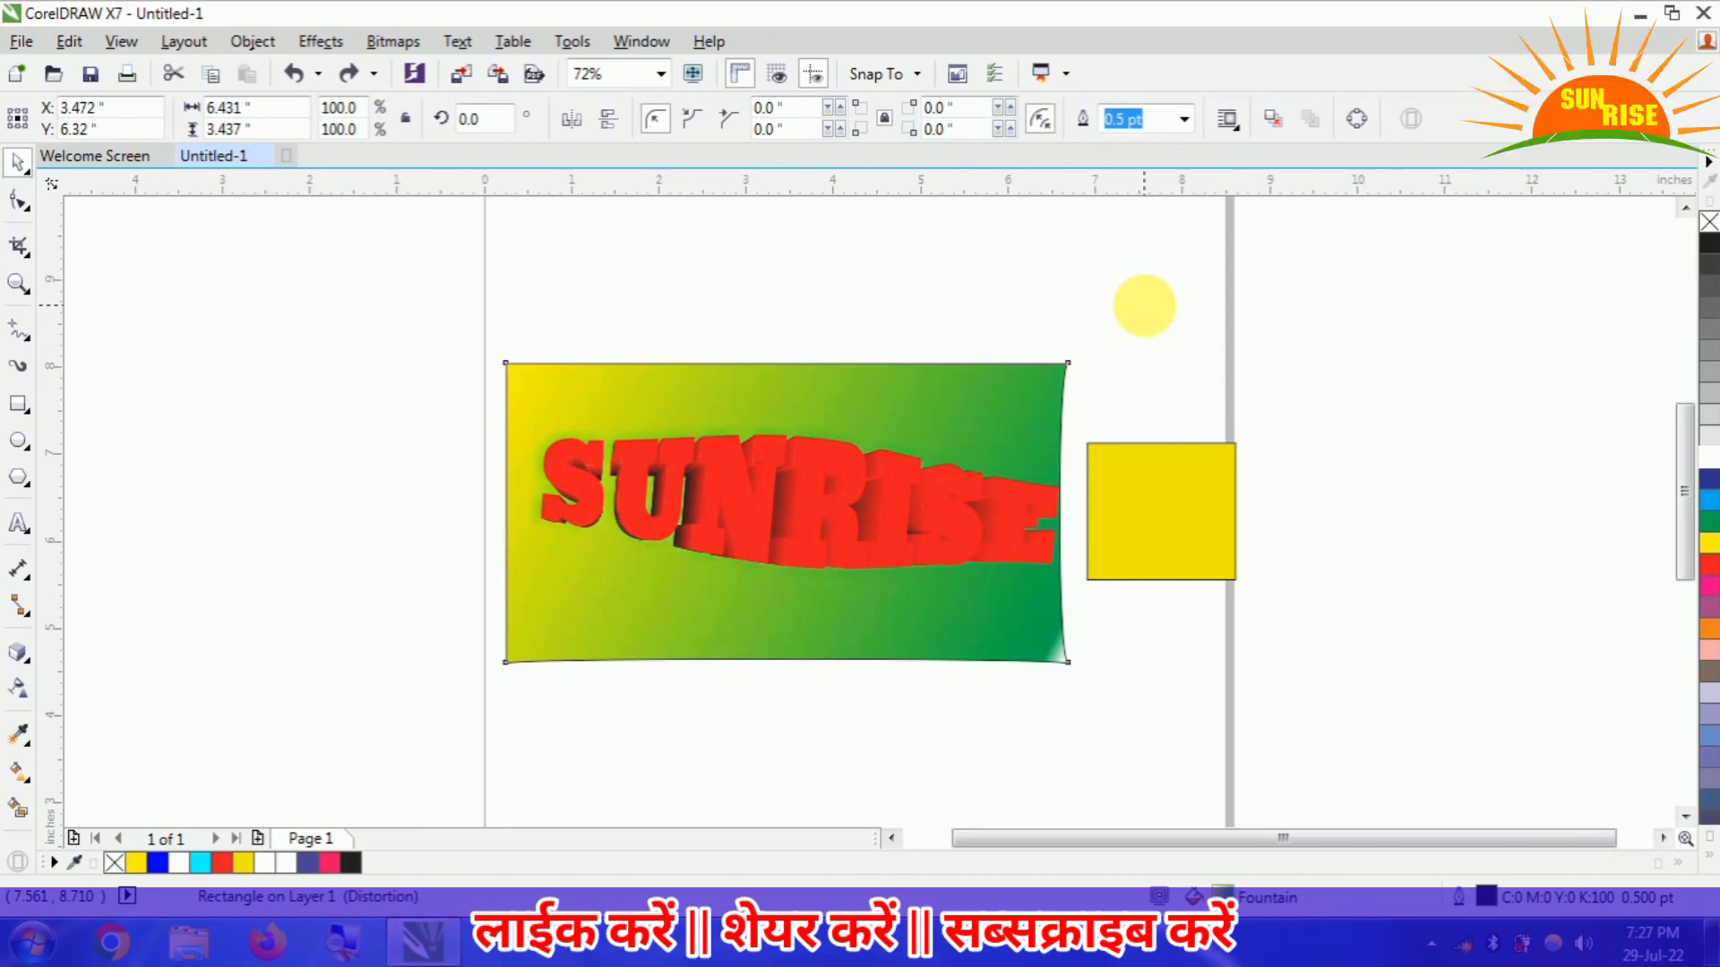
key("ctrl+z")
key("ctrl+z")
key("ctrl+z")
key("ctrl+z")
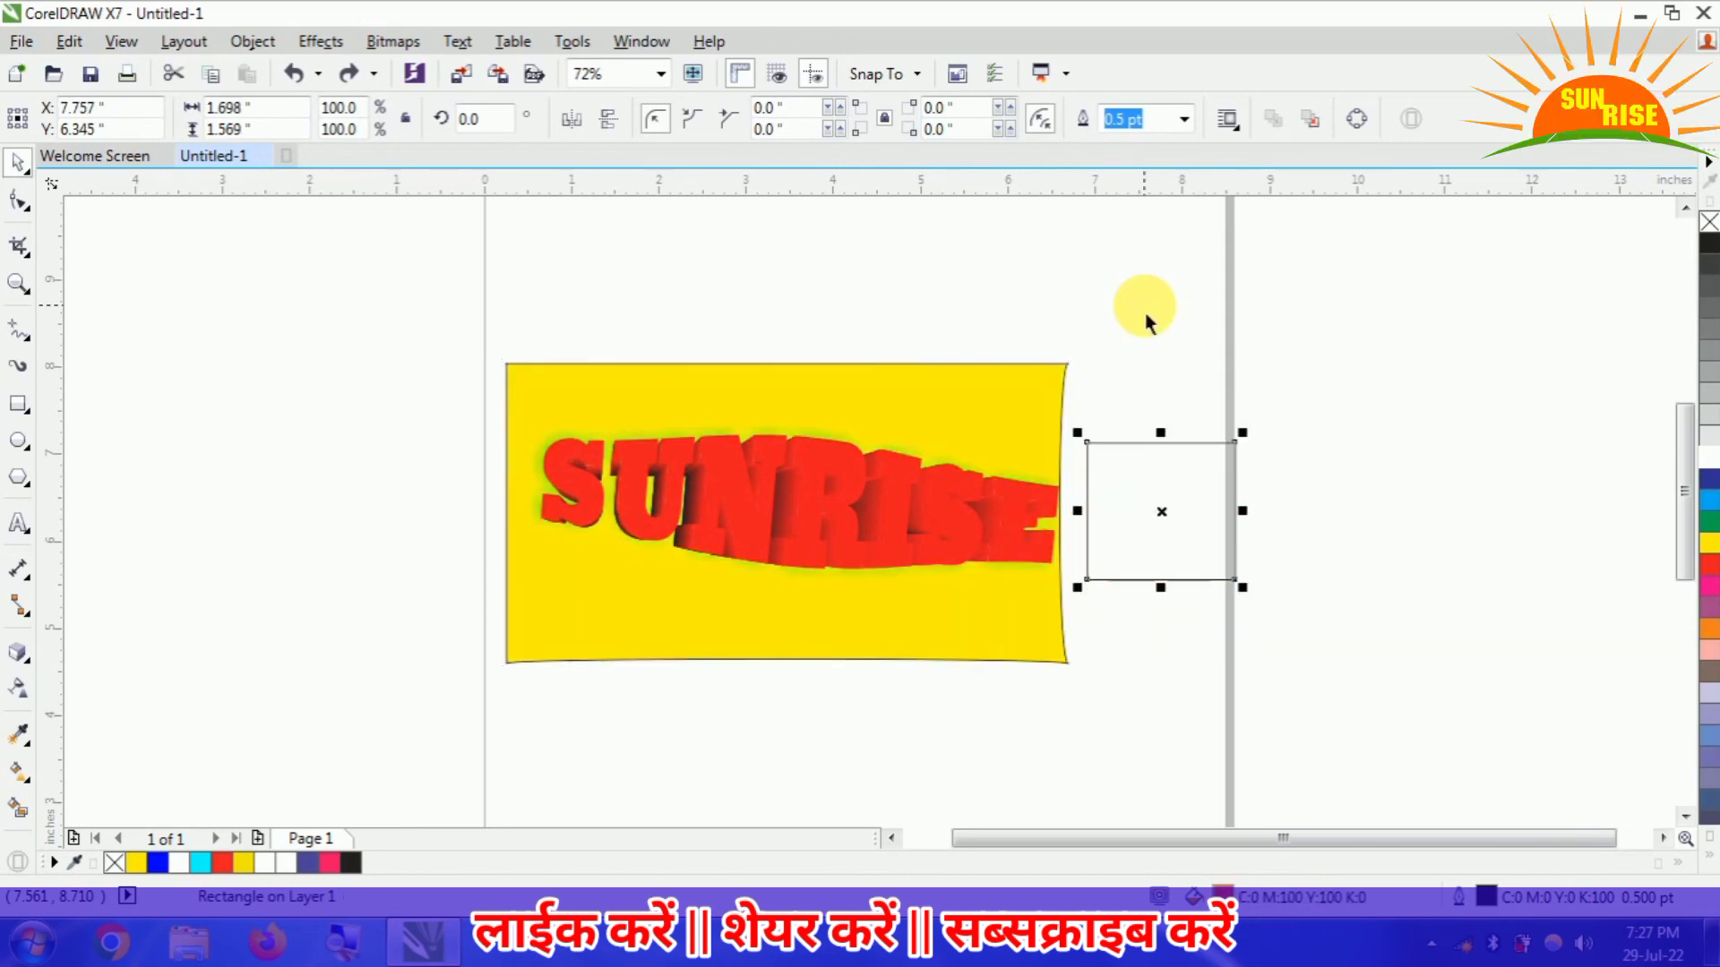
key("ctrl+z")
key("ctrl+z")
key("ctrl+z")
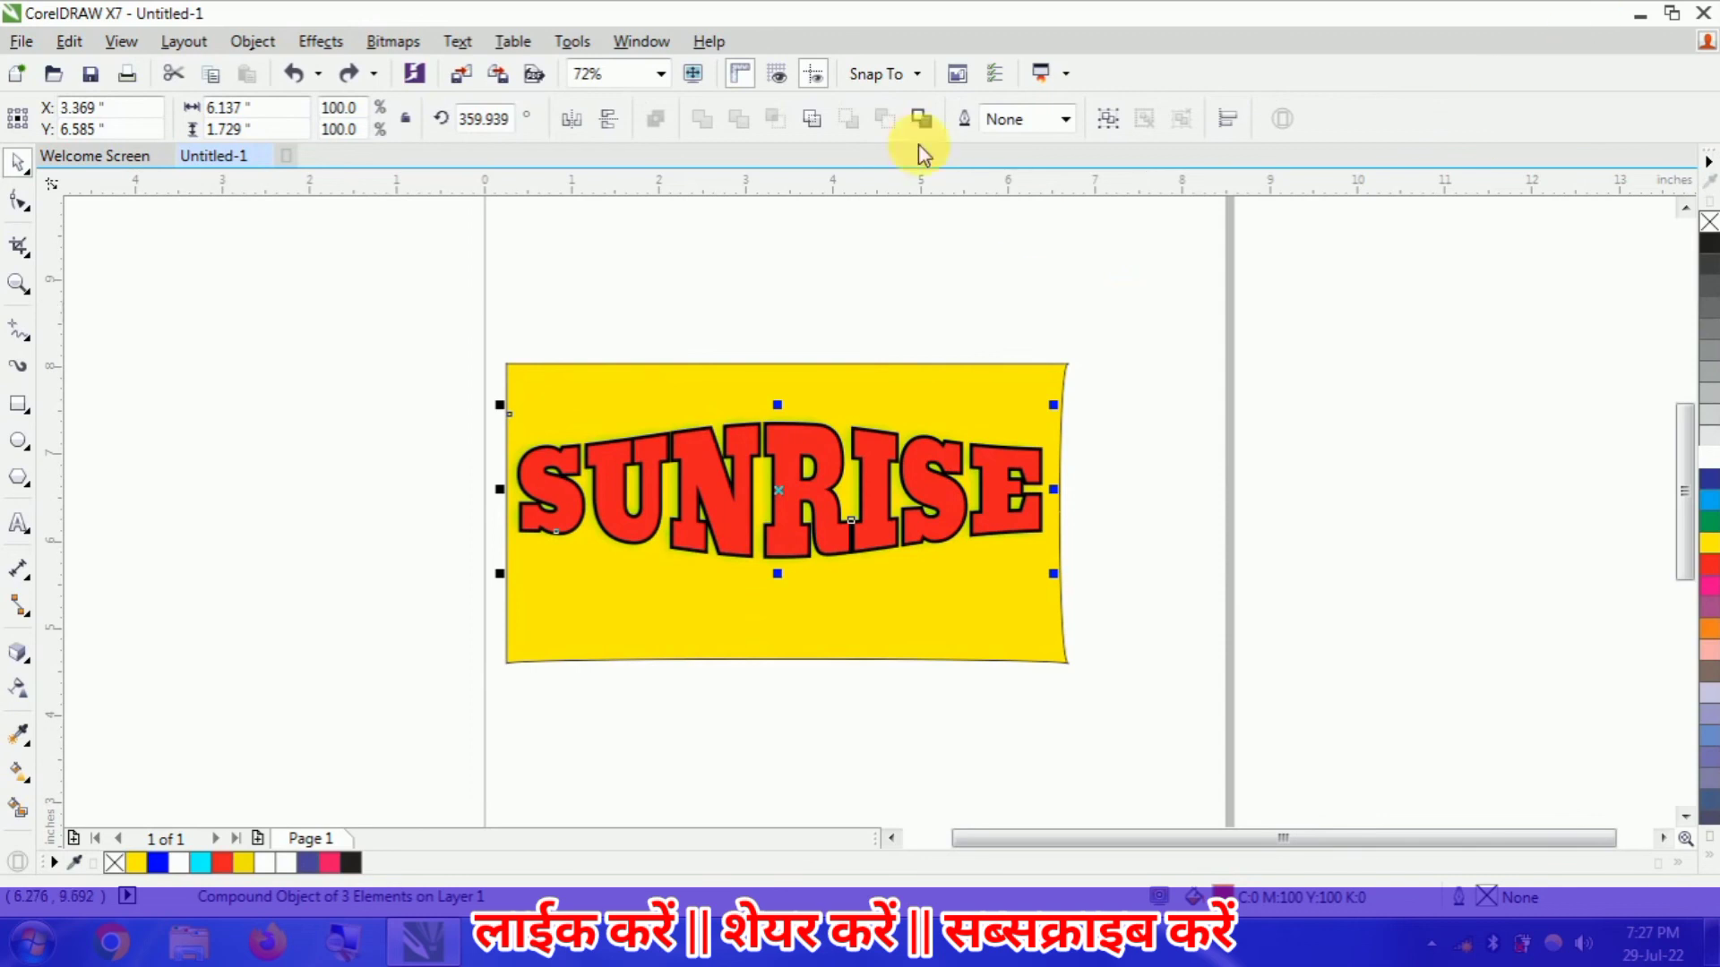
- Examine the SUNRISE text and its black contour at 400%, 200% and 100% zoom
left_click(661, 76)
left_click(620, 119)
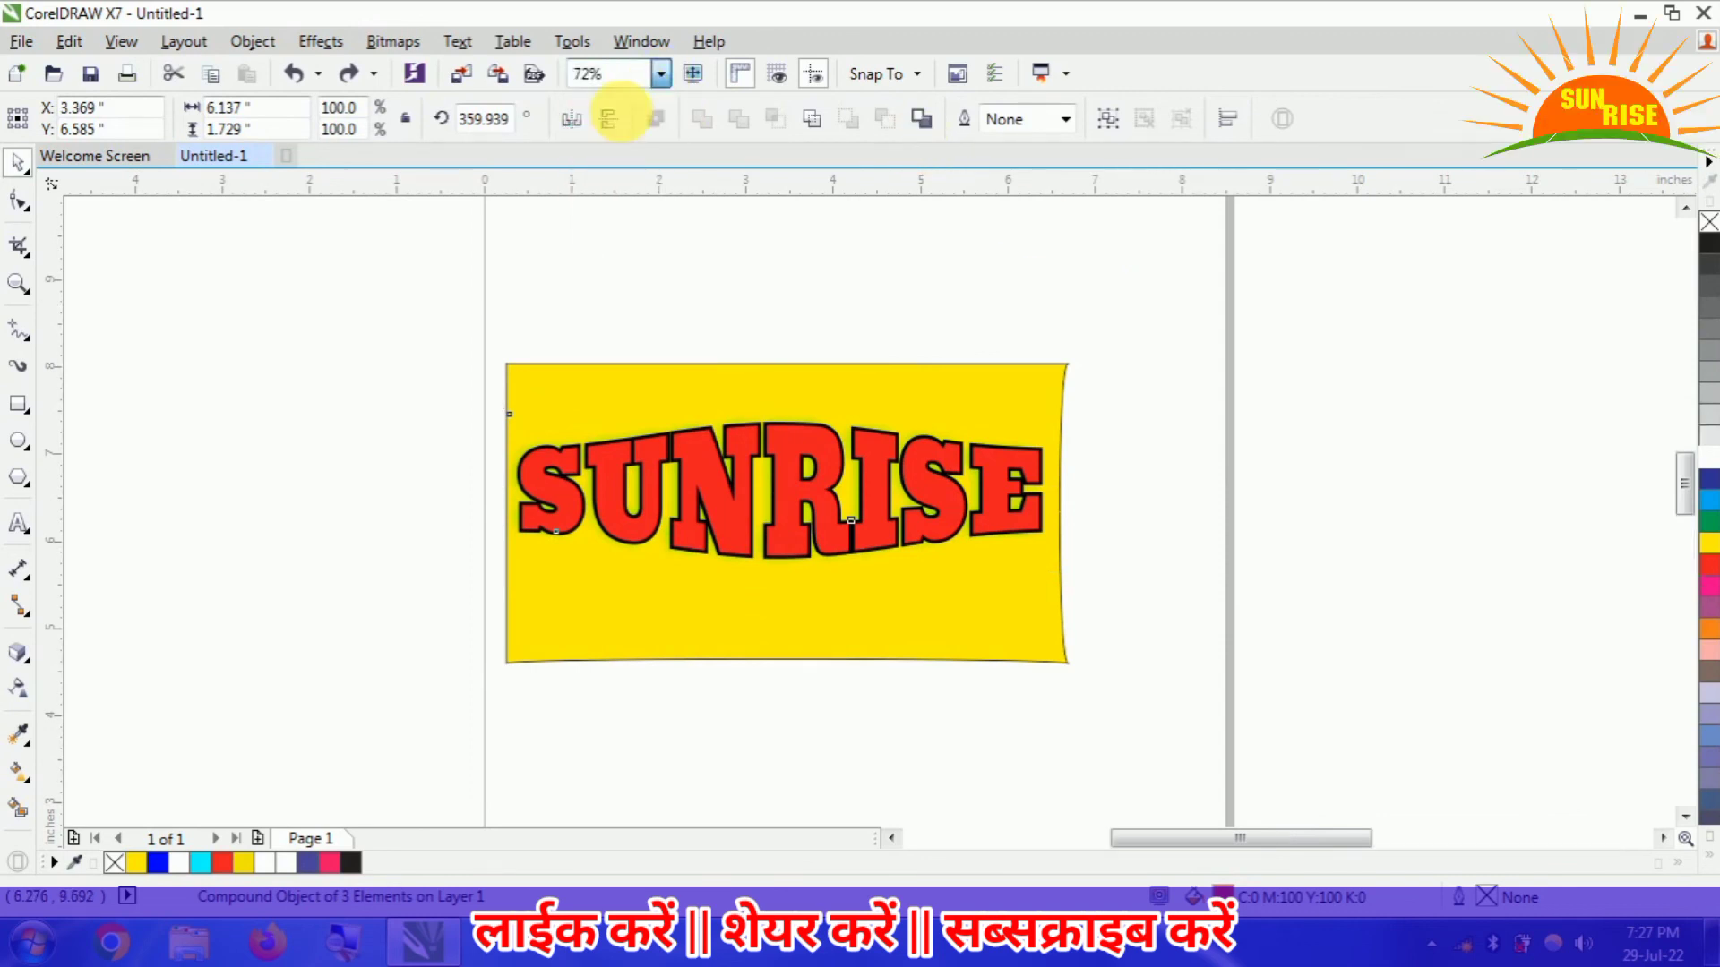
left_click(664, 74)
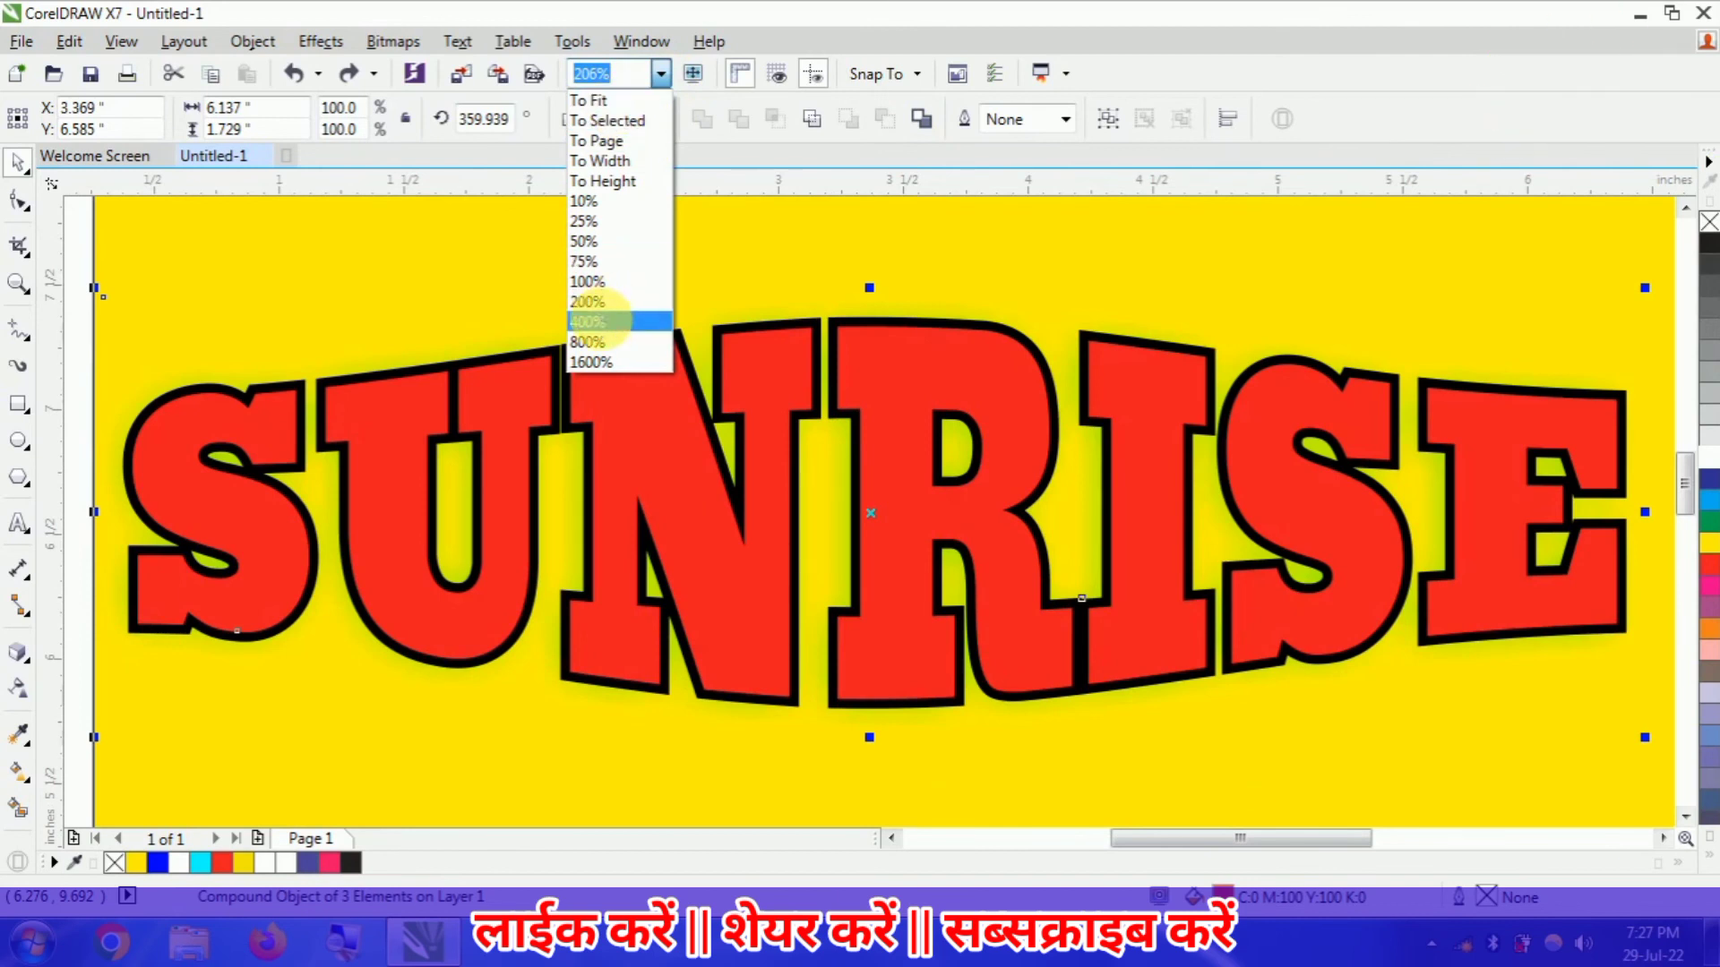
left_click(599, 320)
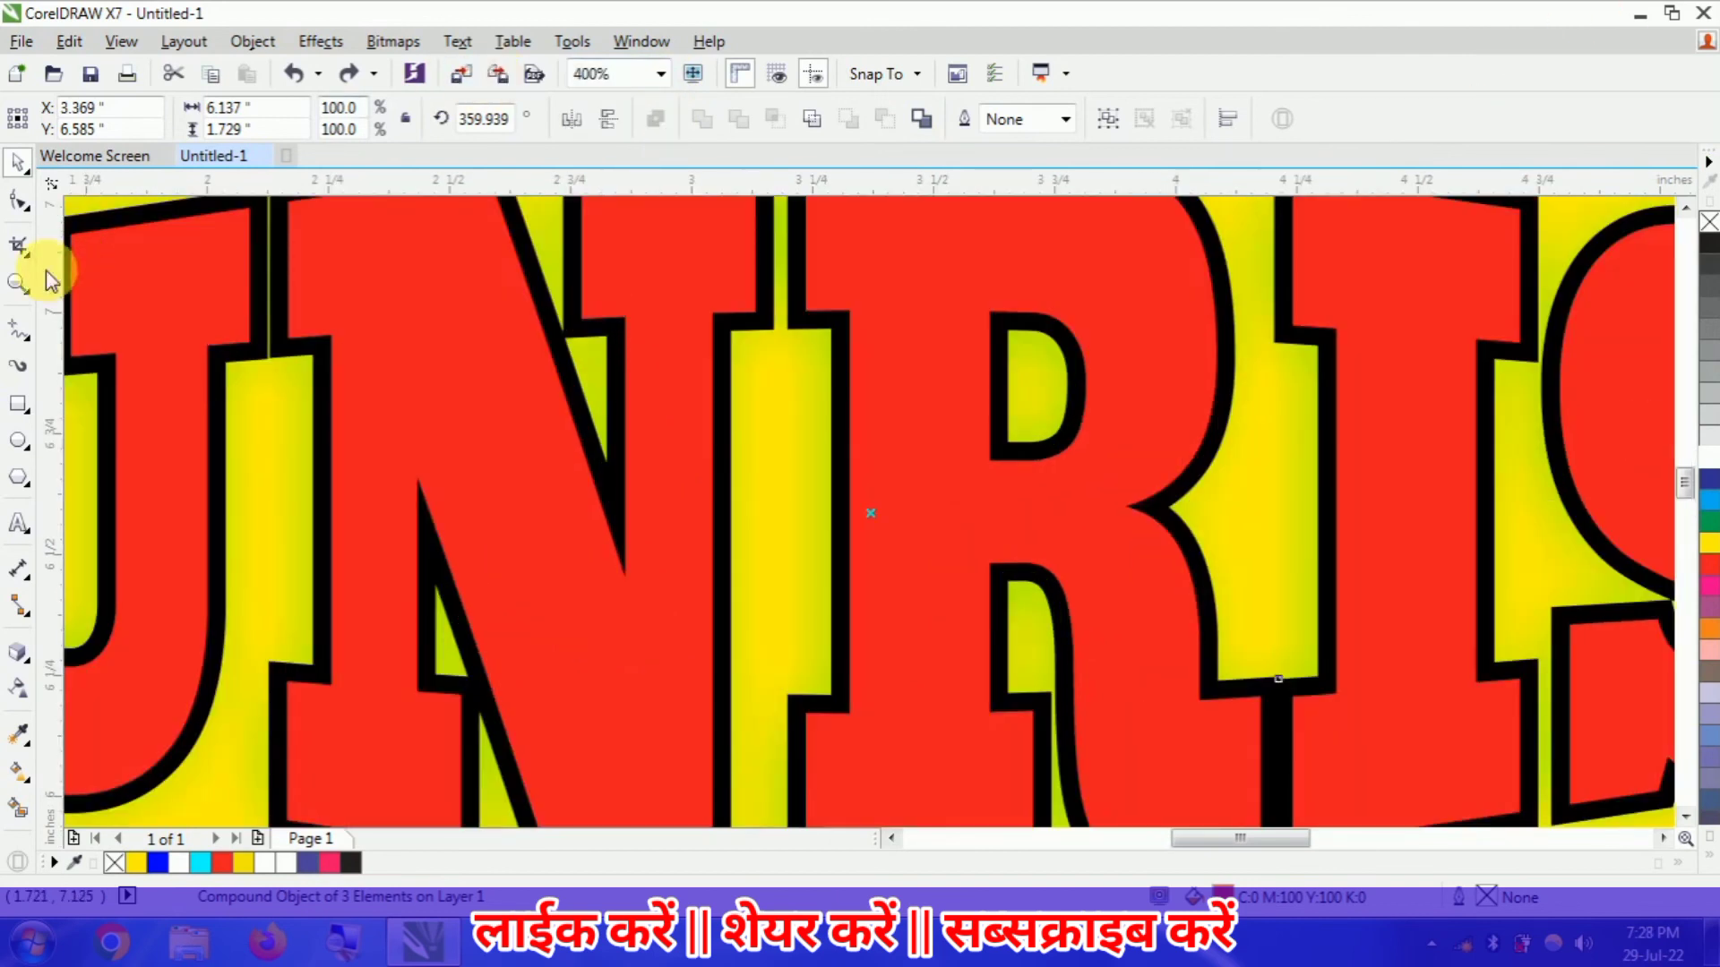
left_click(18, 283)
right_click(592, 299)
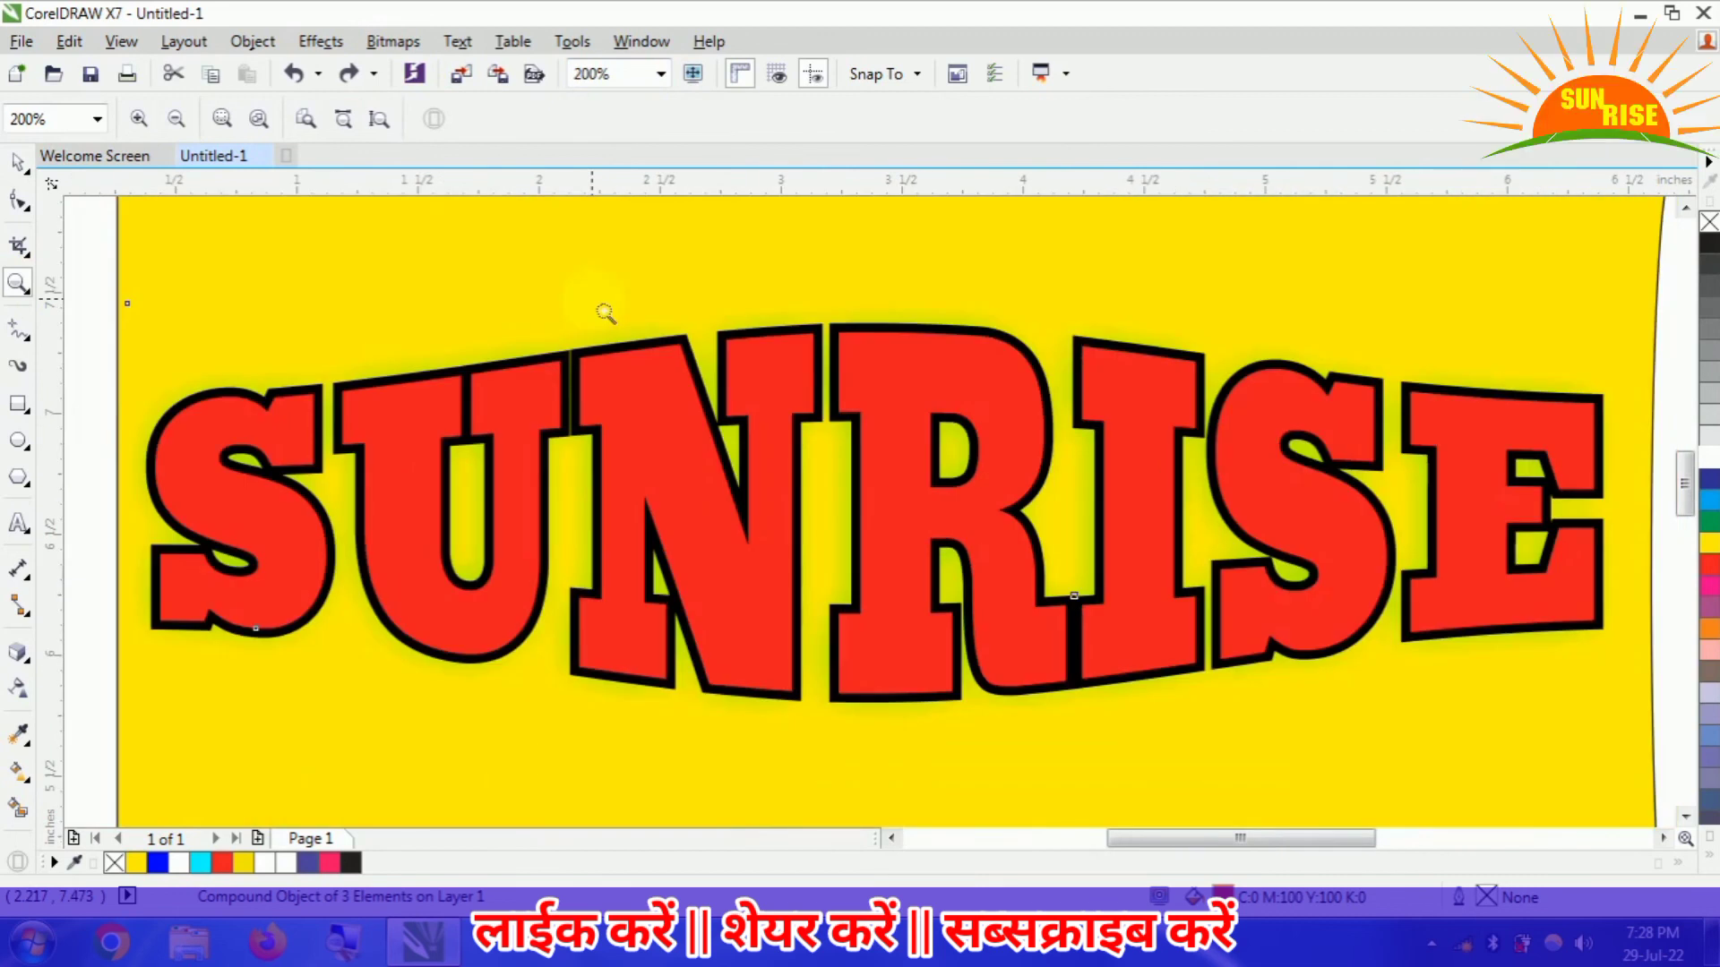
right_click(896, 448)
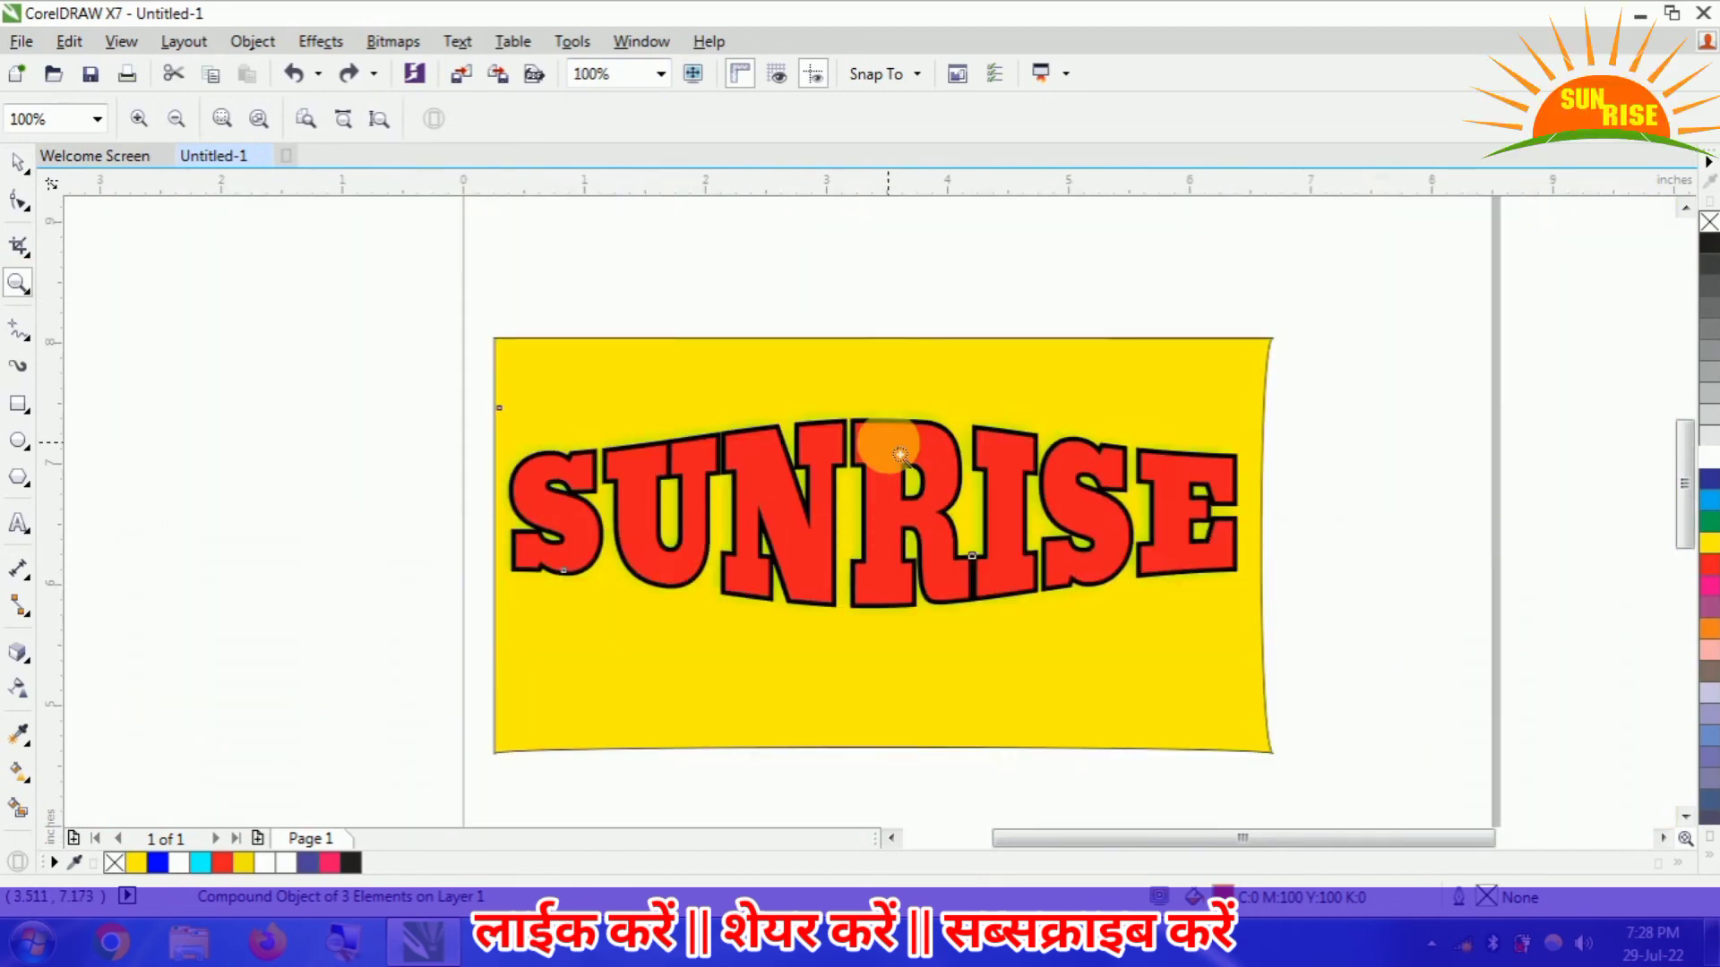